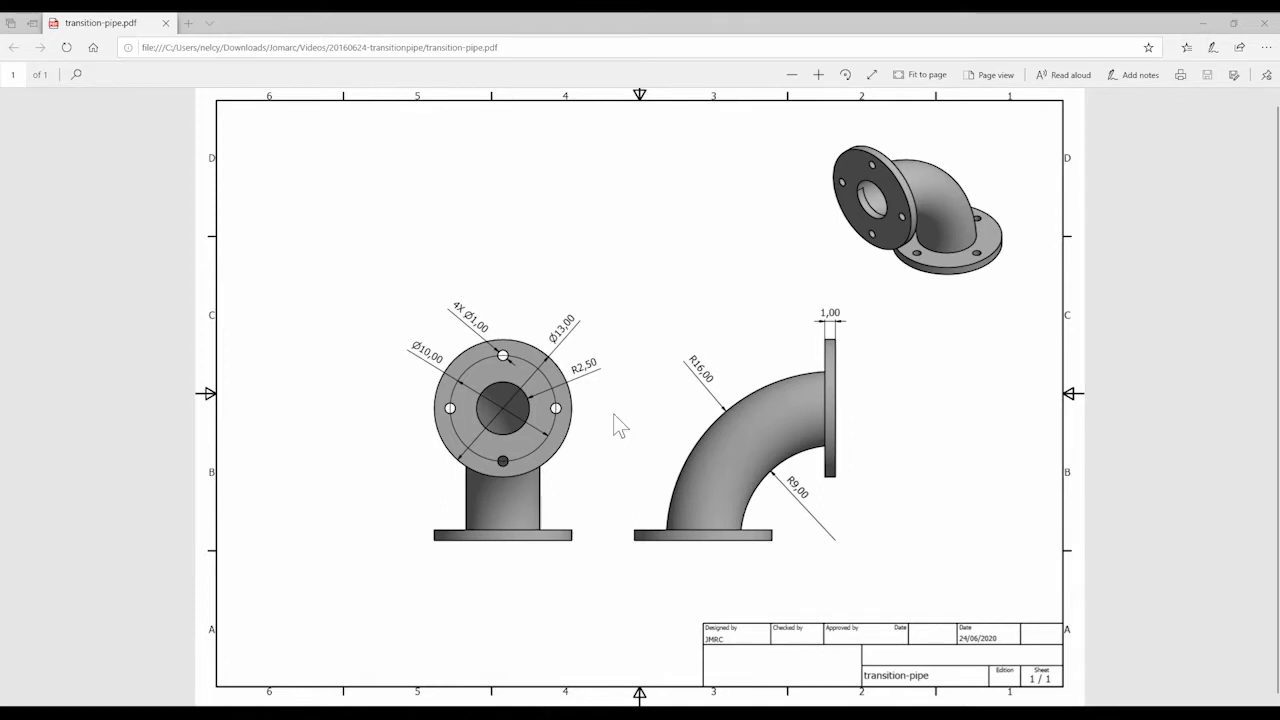
Switch from the PDF drawing to Autodesk Inventor and create a new part from the metric Standard (mm).ipt template
click(1203, 35)
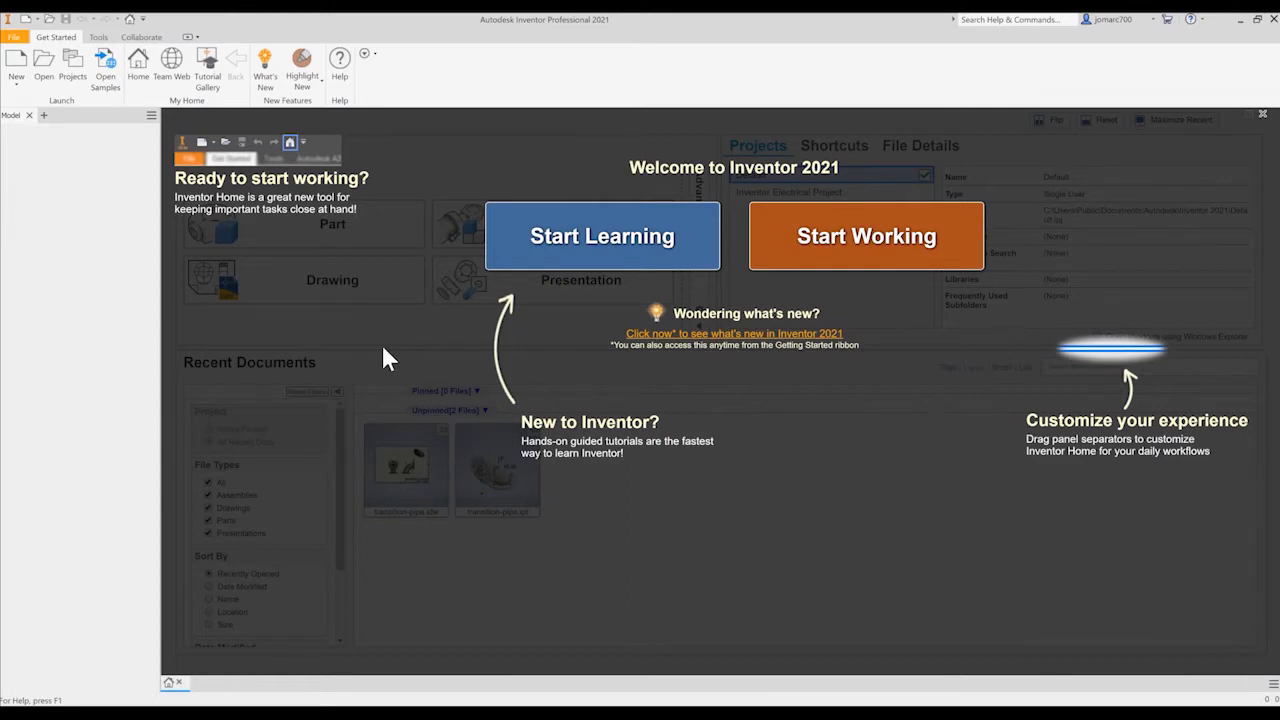
click(16, 66)
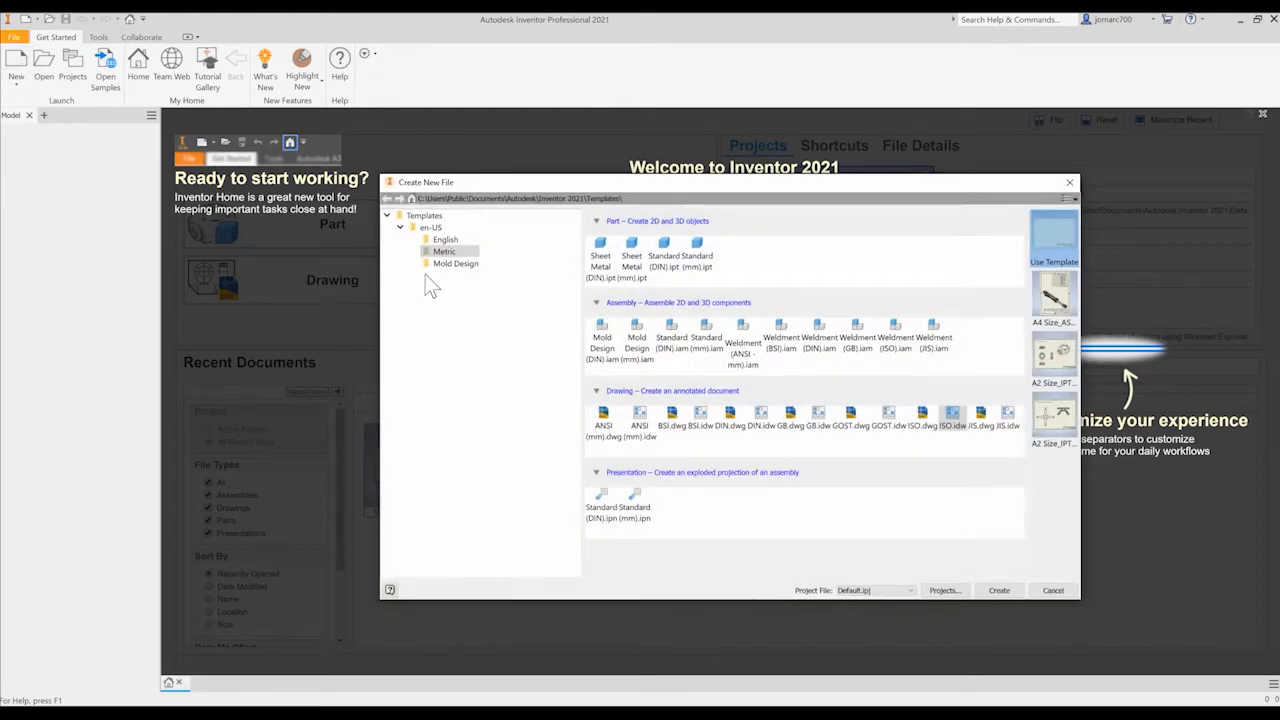
click(400, 228)
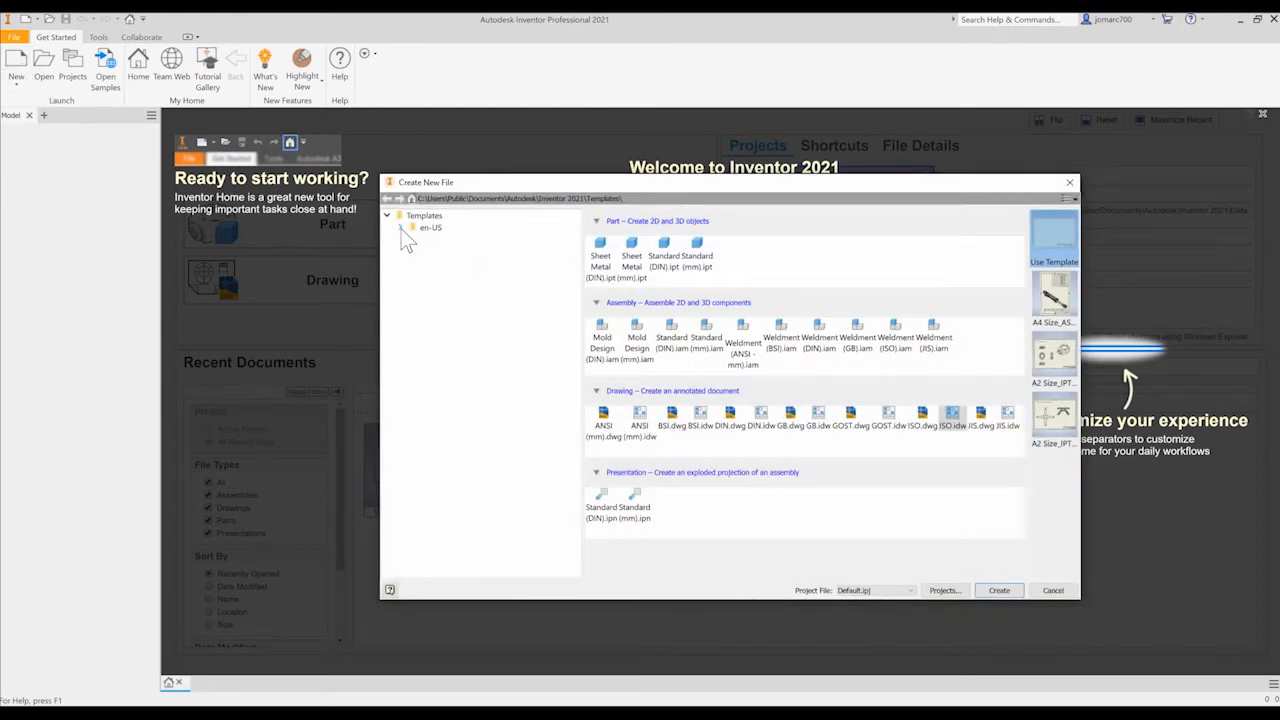
click(400, 228)
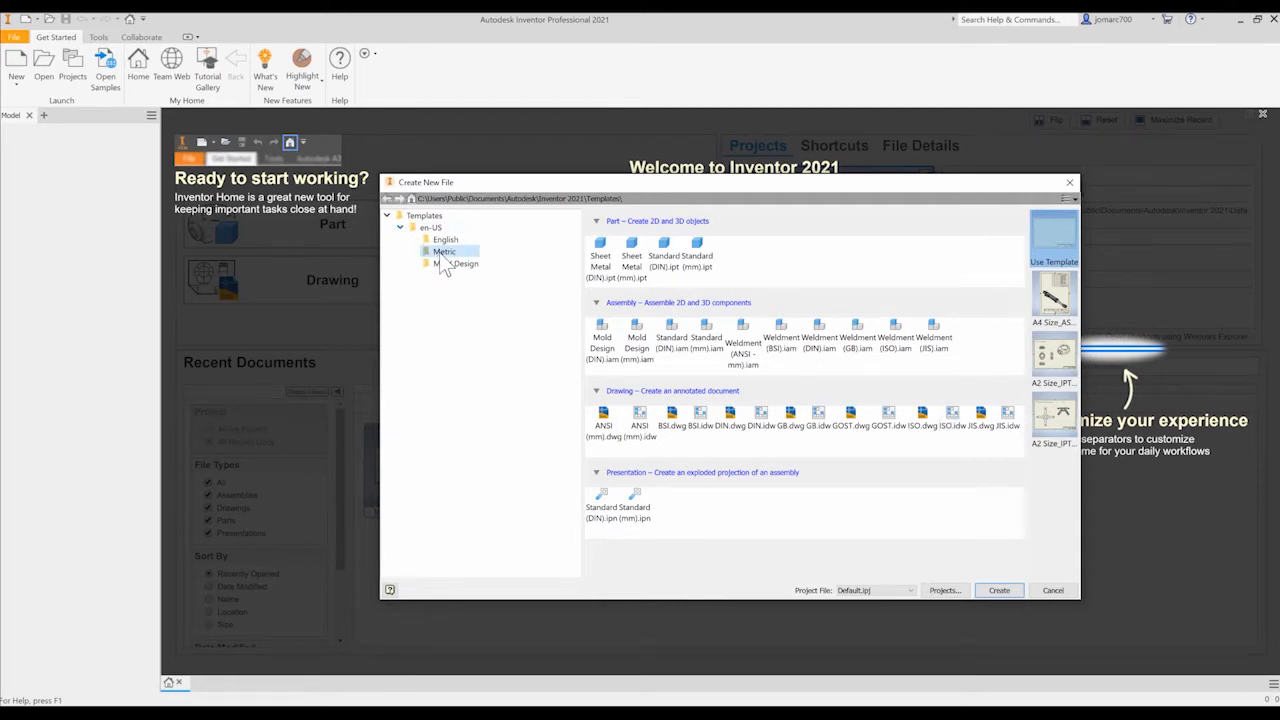
click(700, 266)
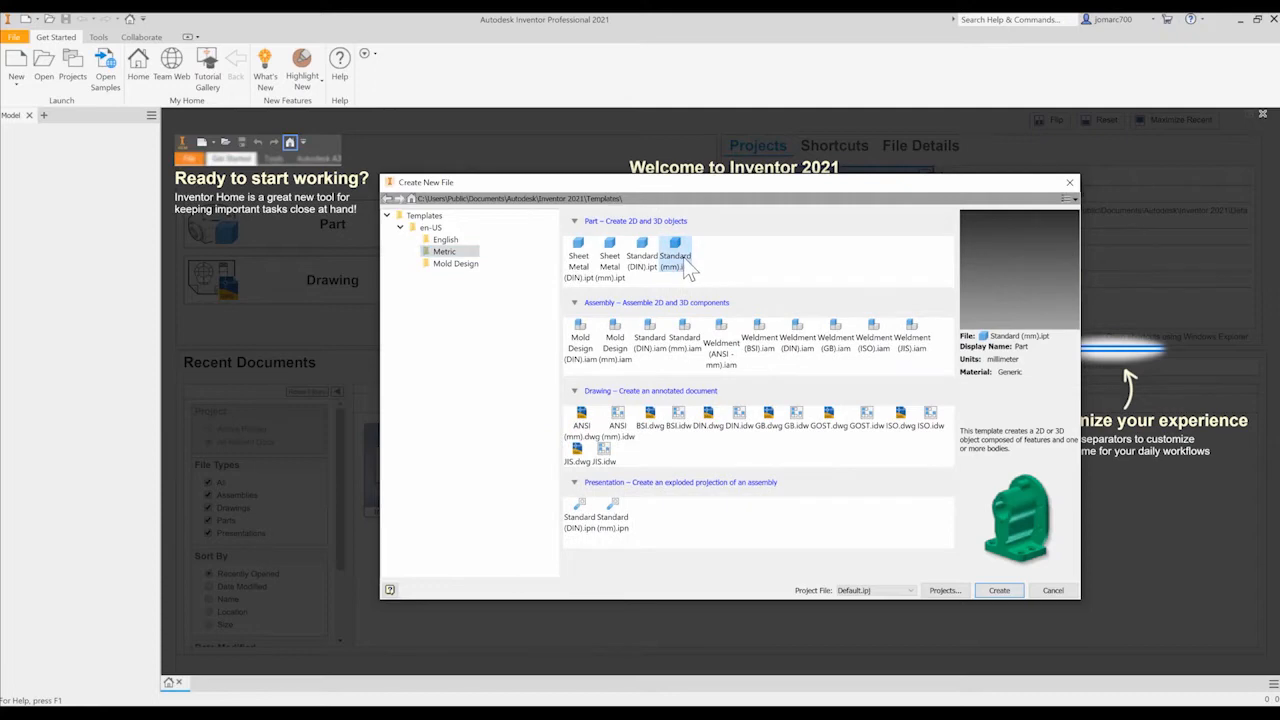
click(1001, 598)
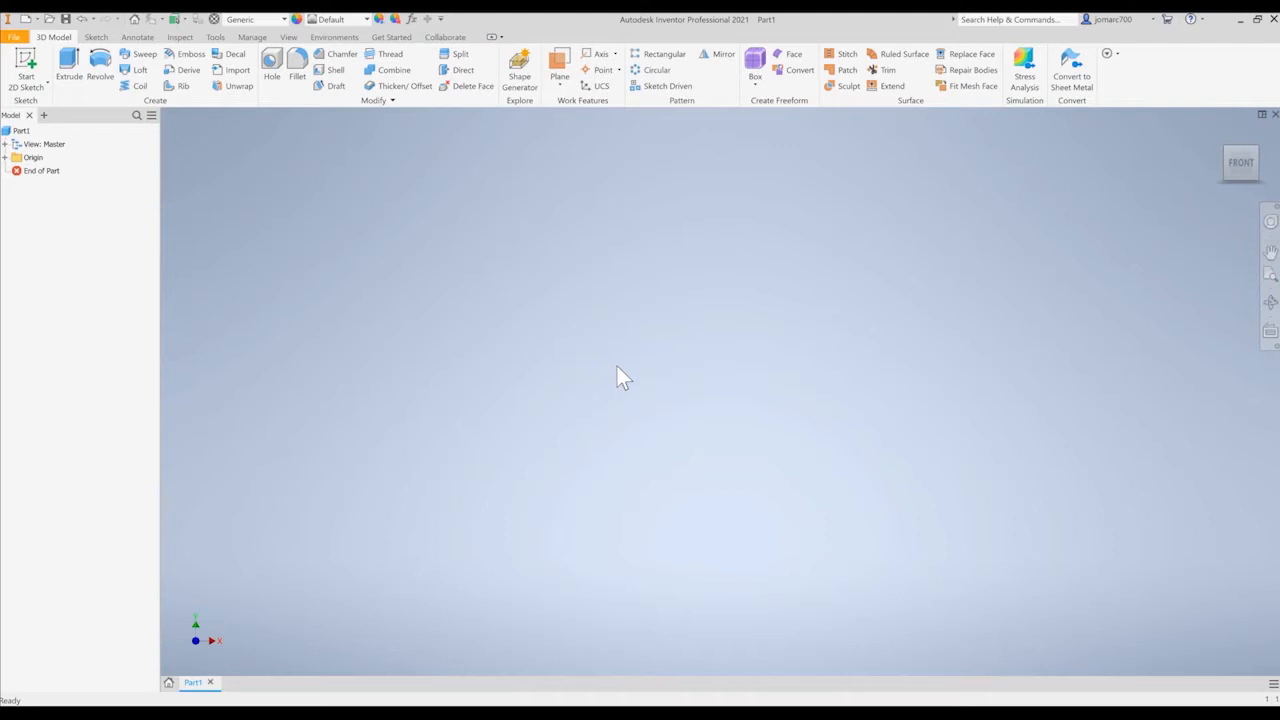
Start a sketch on the YZ plane and draw a three-point arc of about 13 mm radius above the origin, bulging outward
key(s)
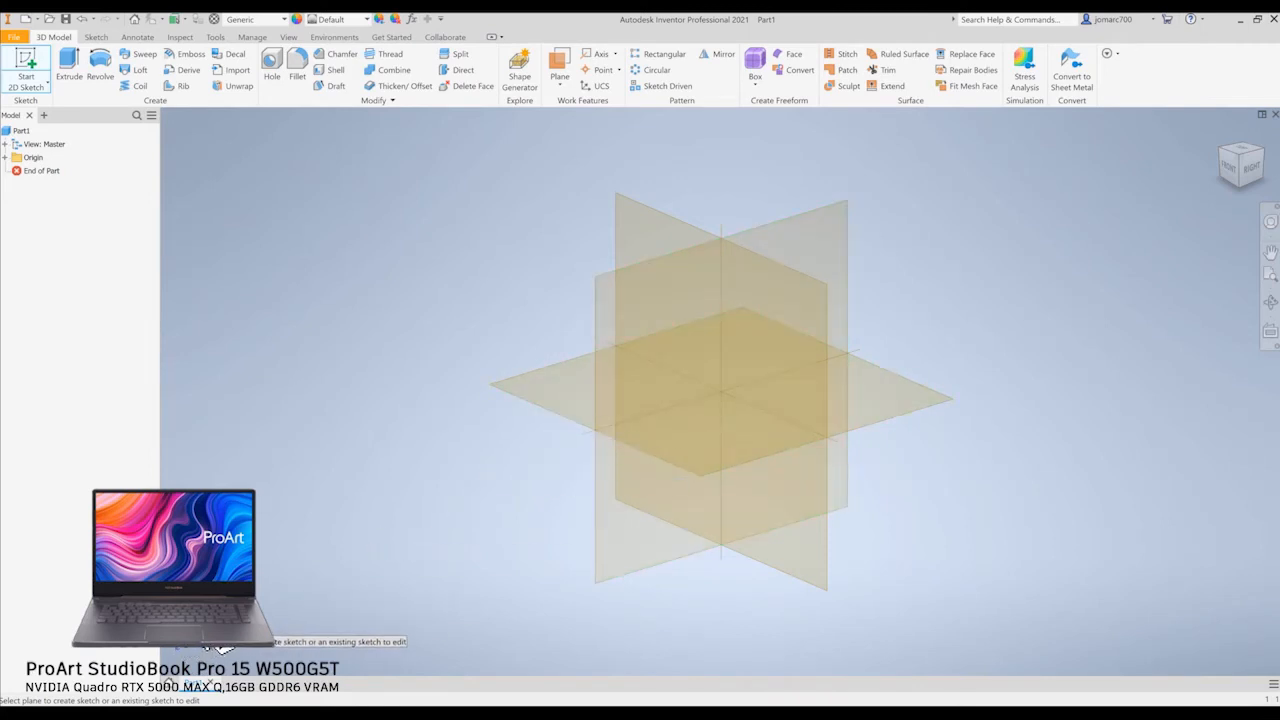
click(658, 285)
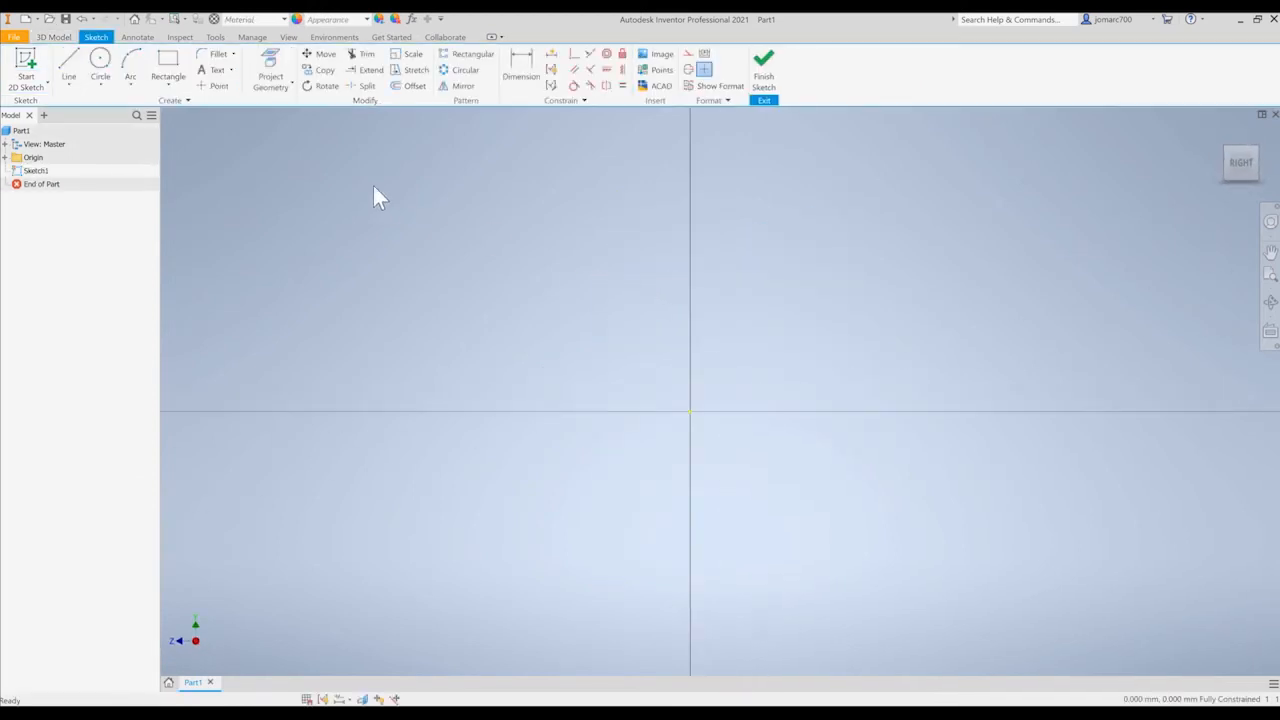
click(129, 62)
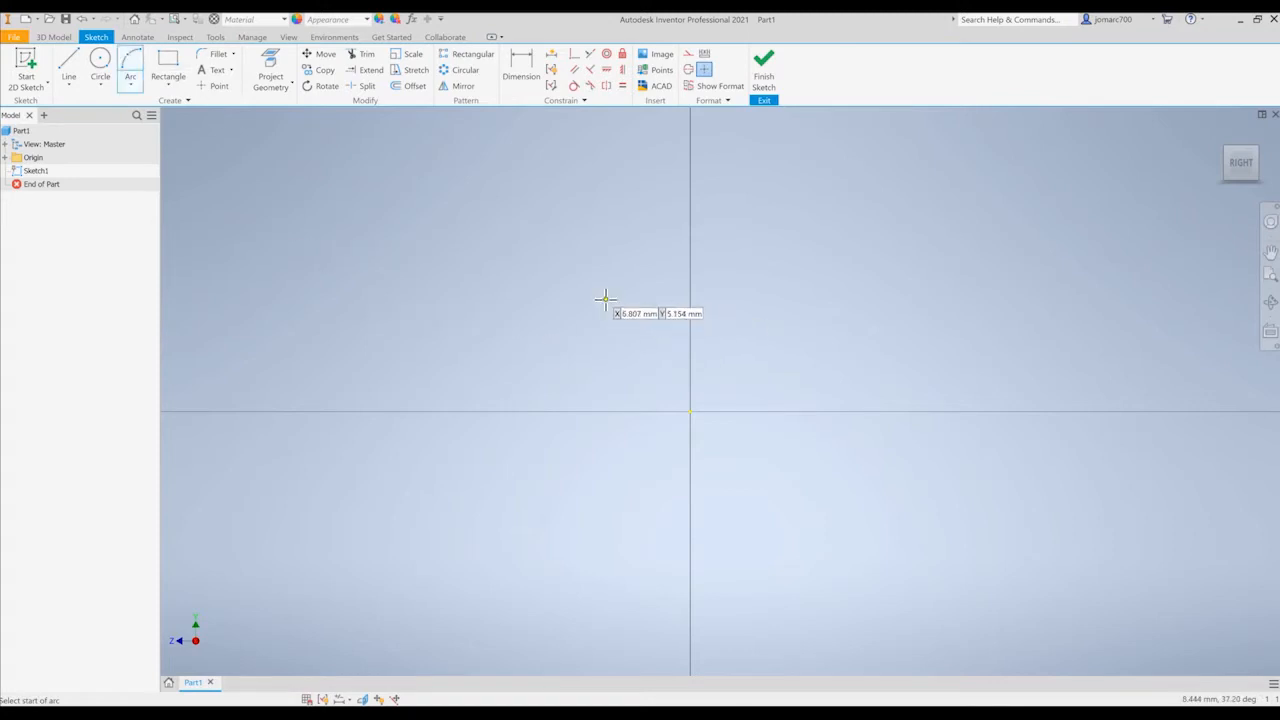
middle_drag(606, 299, 571, 369)
scroll(569, 371, up, 2)
middle_drag(650, 319, 632, 331)
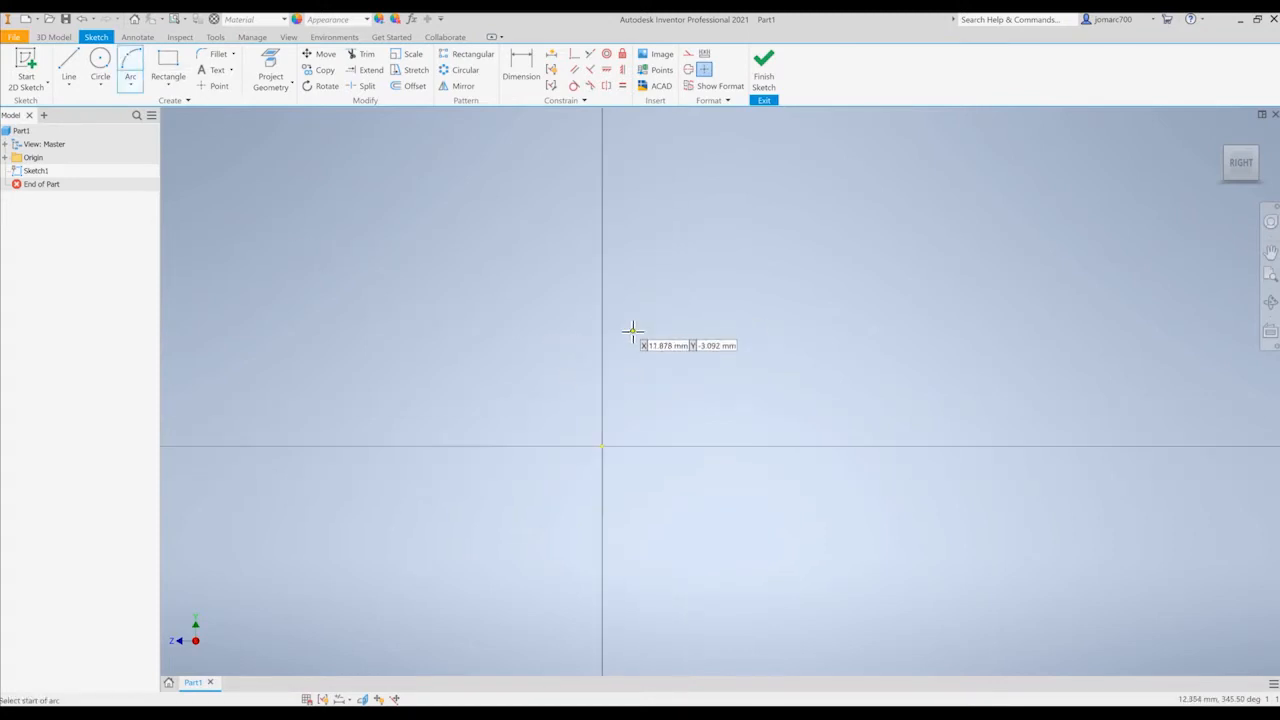
click(632, 331)
click(724, 410)
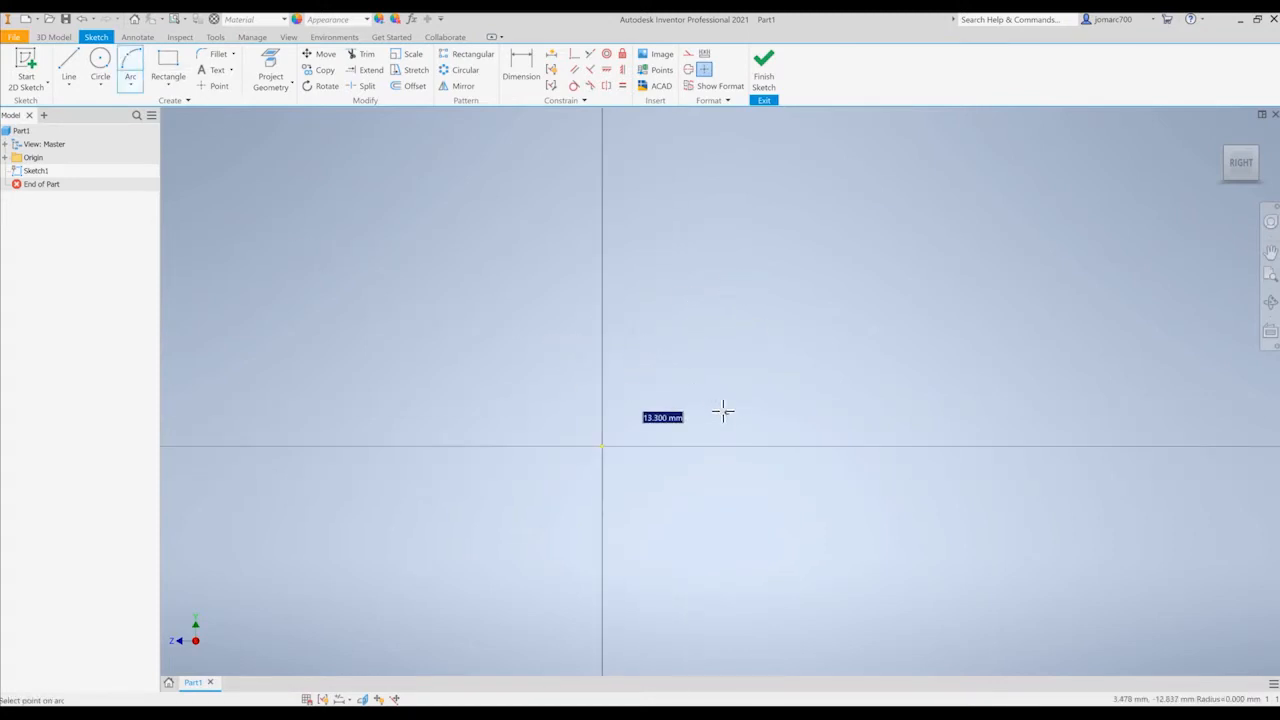
click(687, 360)
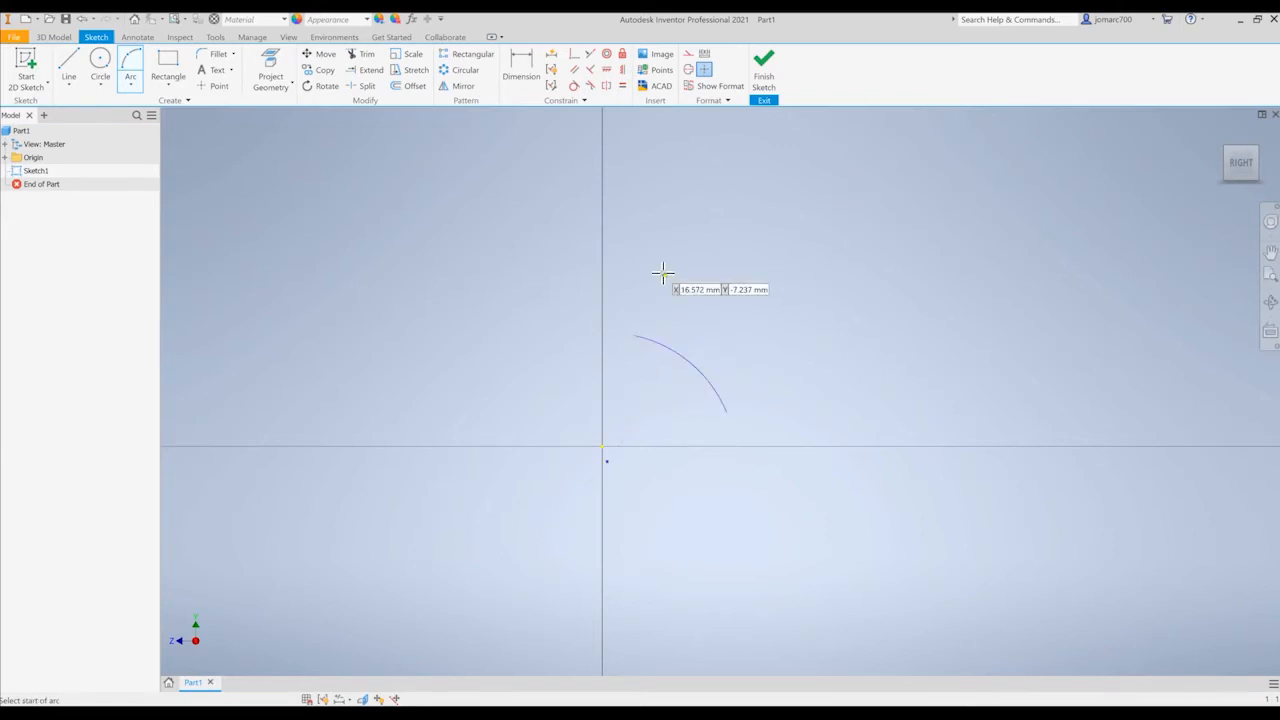
Draw a second, larger three-point arc outside the first one, bulging the same way
click(618, 242)
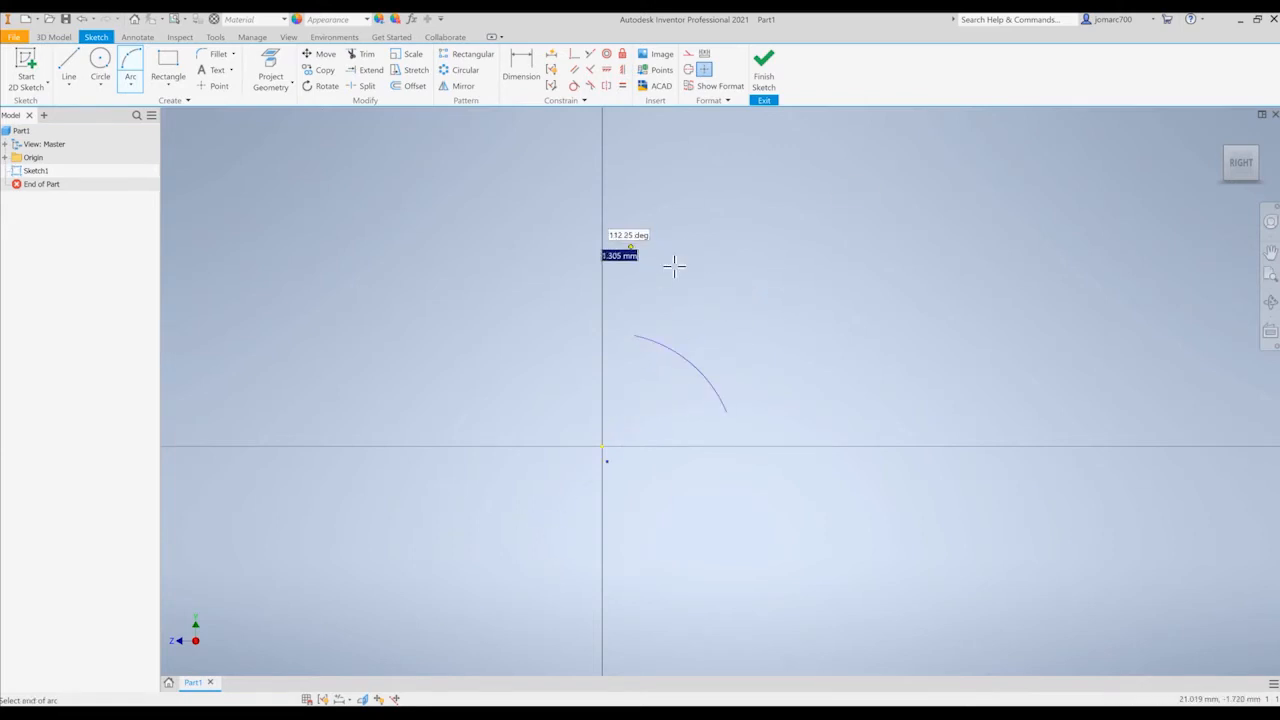
click(785, 411)
click(735, 306)
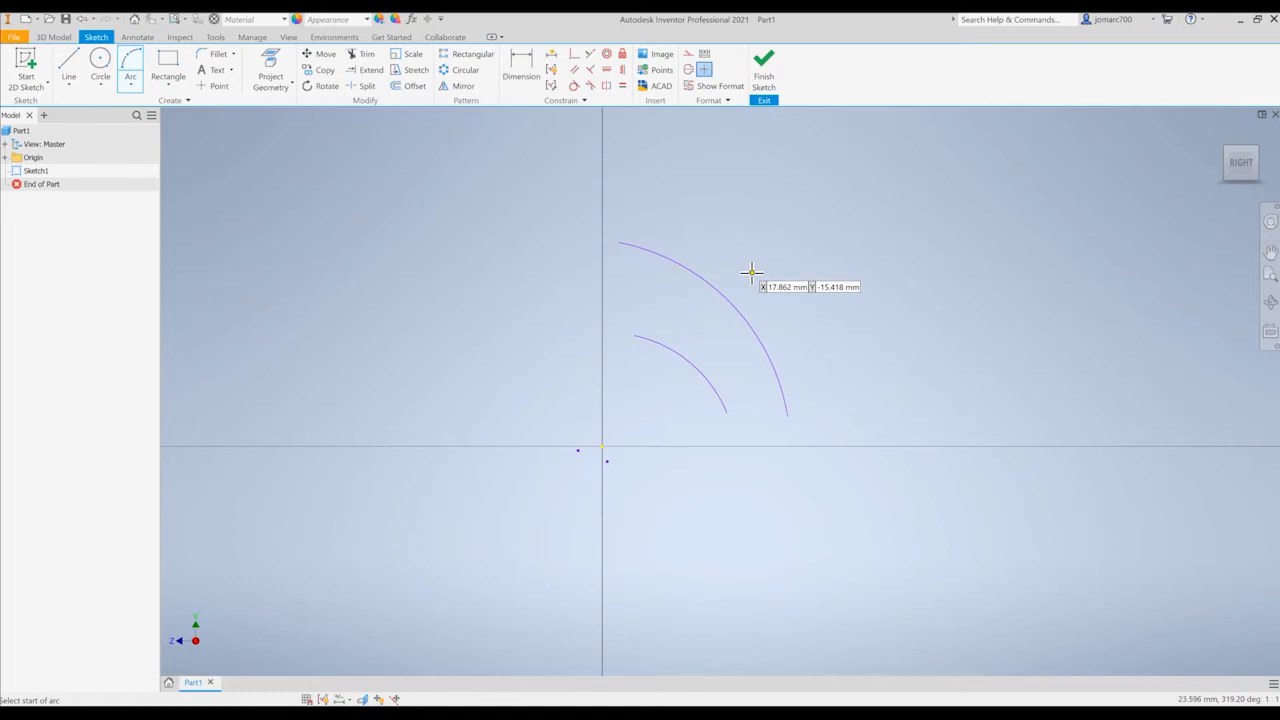
key(Escape)
middle_drag(754, 253, 744, 255)
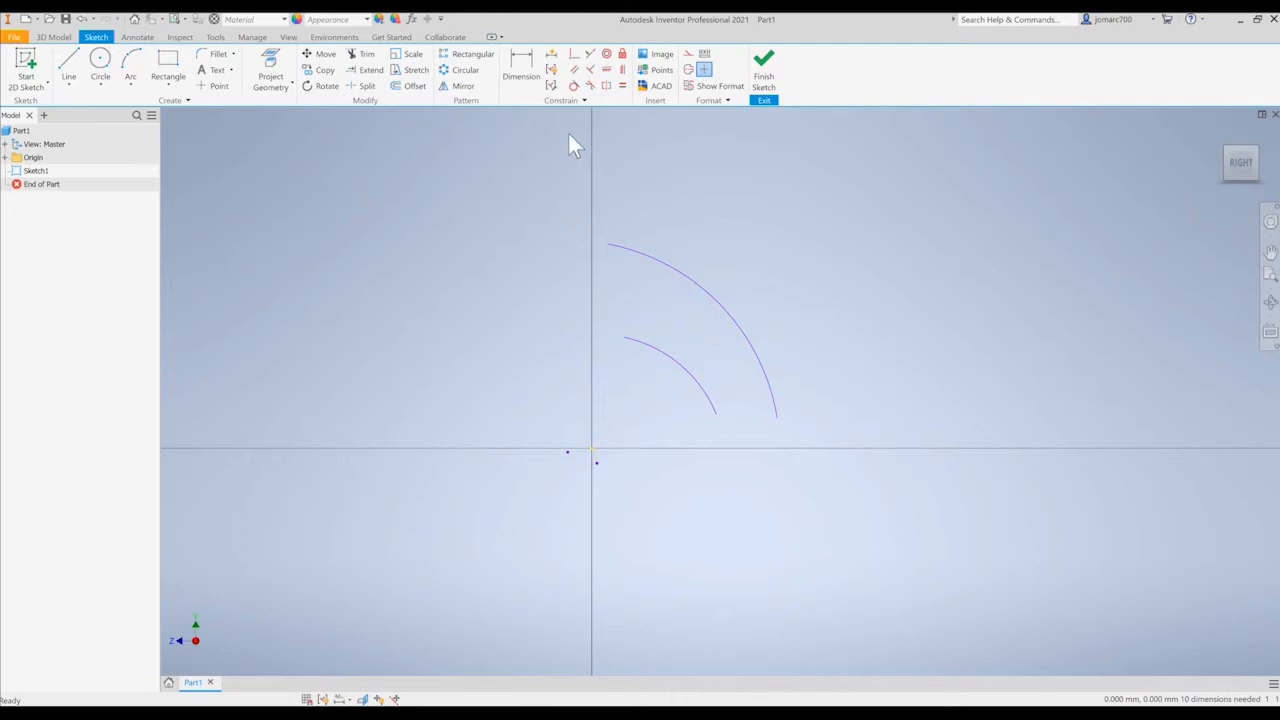
Make the centre points of both arcs coincident with the sketch origin
click(575, 56)
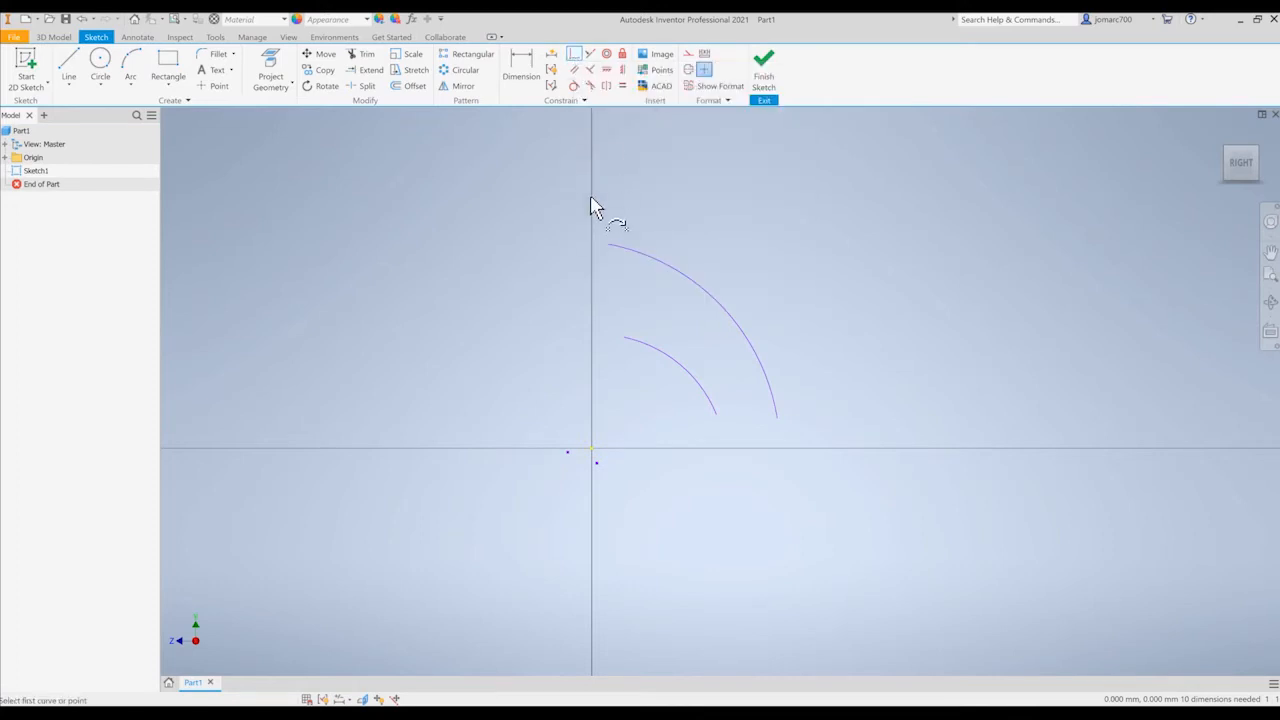
click(599, 464)
click(591, 448)
click(592, 449)
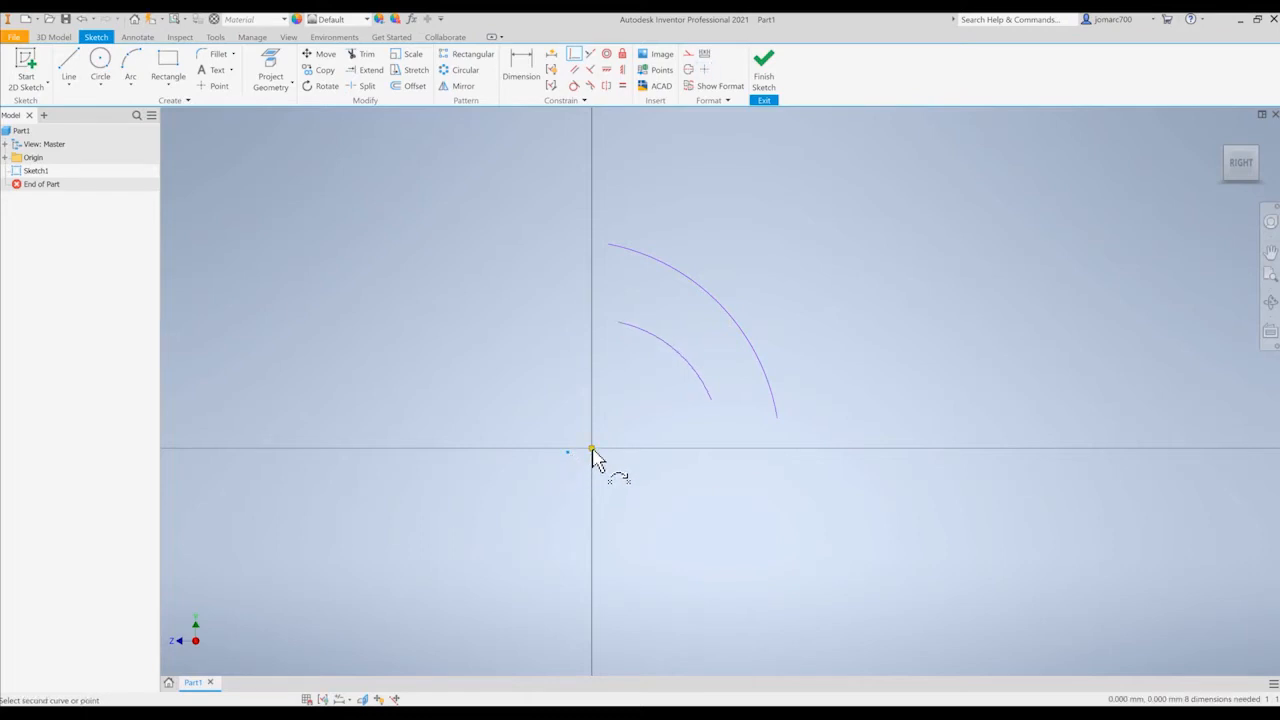
click(592, 452)
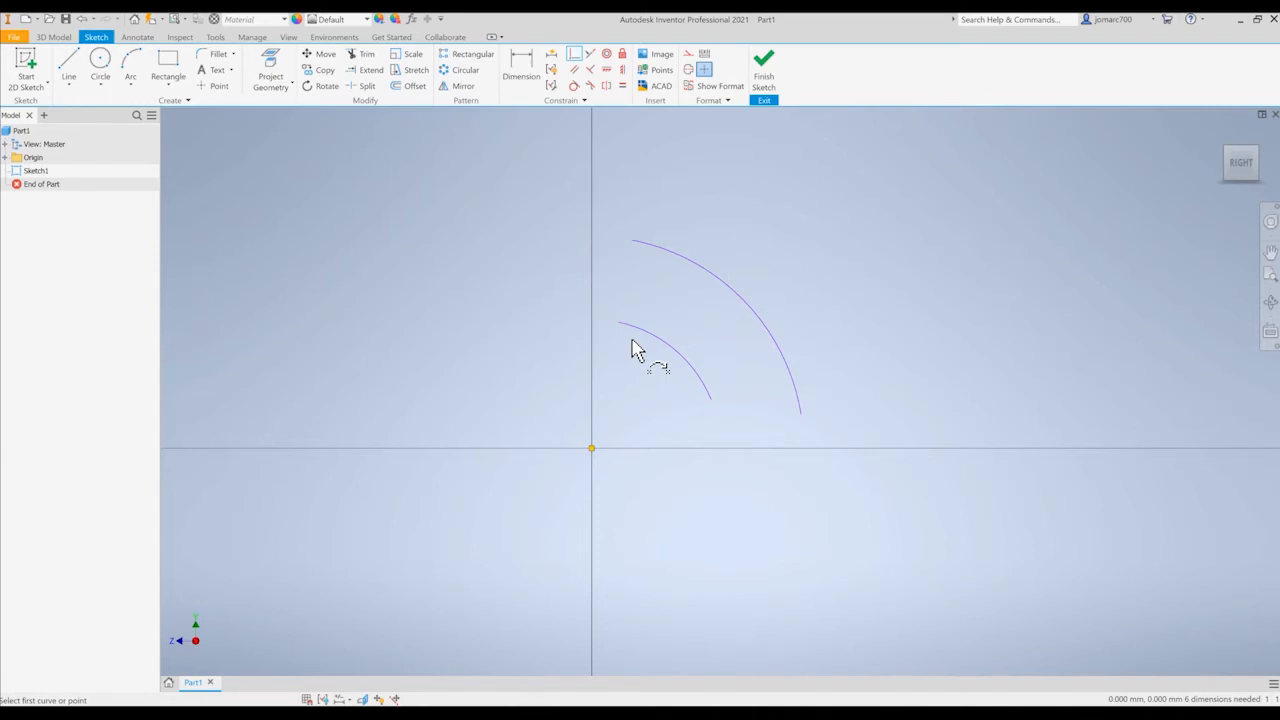
Dimension the arc radii as 9 mm for the inner arc and 16 mm for the outer arc
key(d)
click(675, 350)
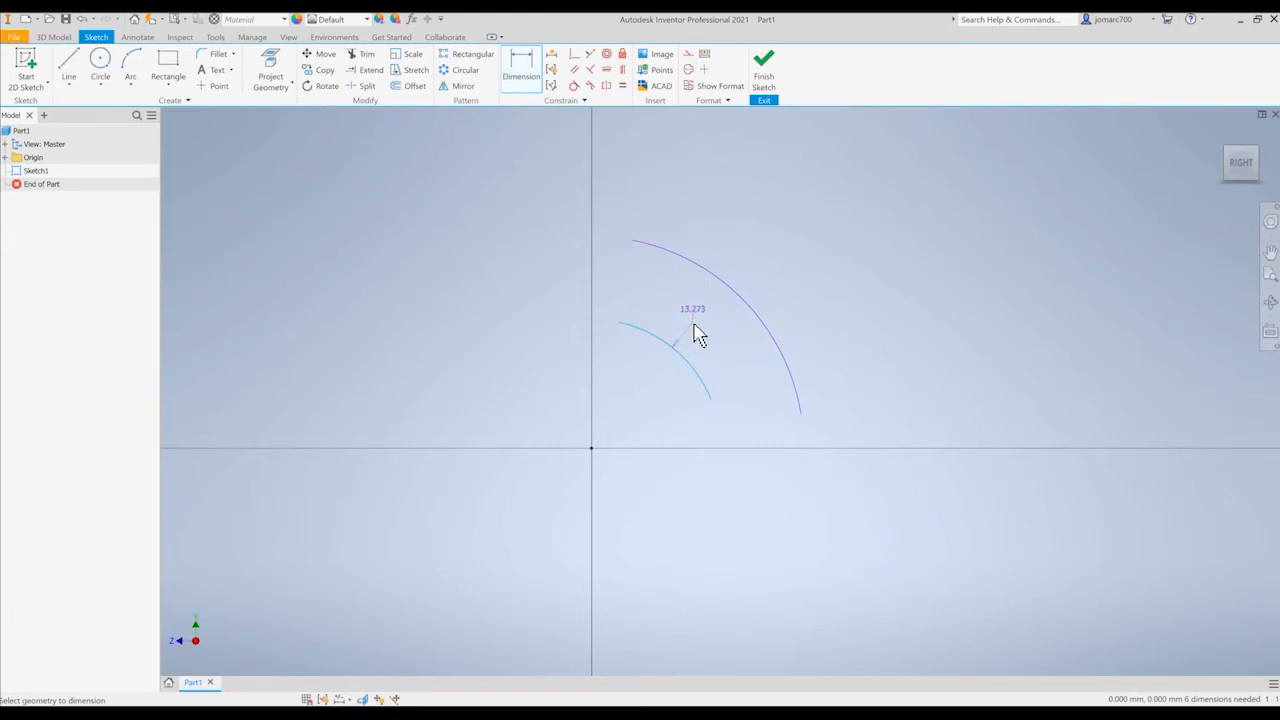
click(698, 335)
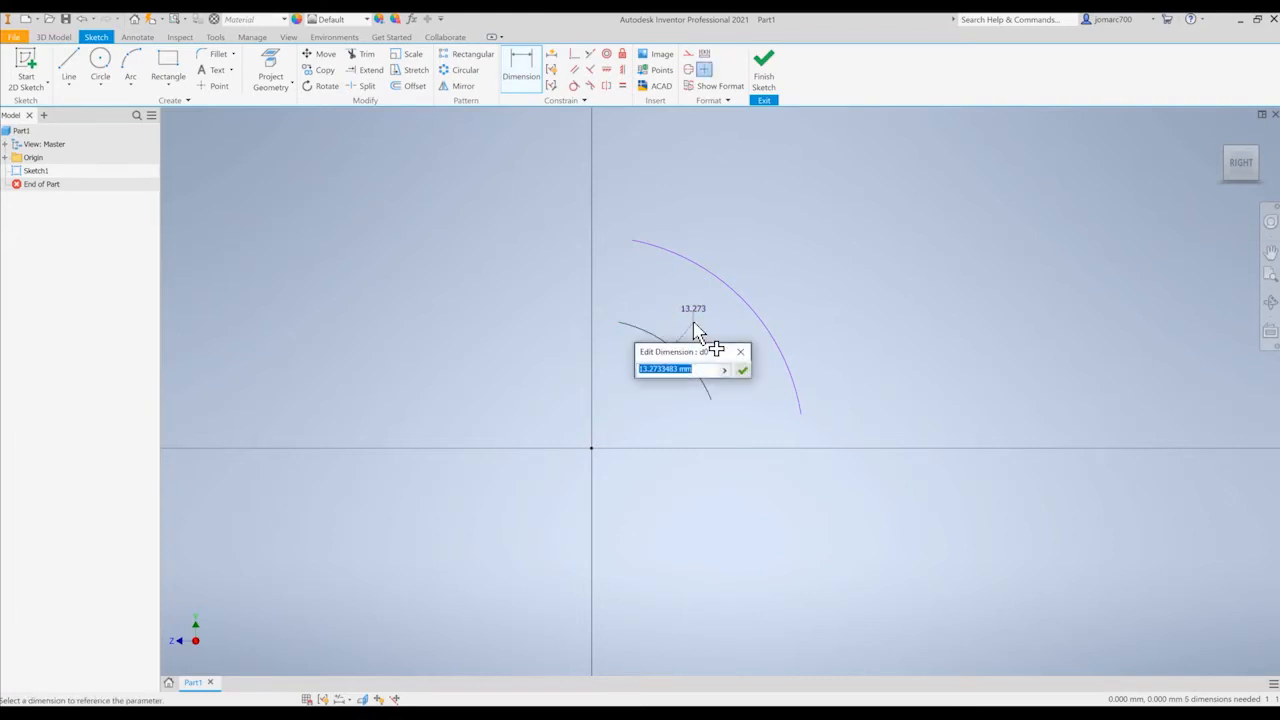
text(9)
key(Return)
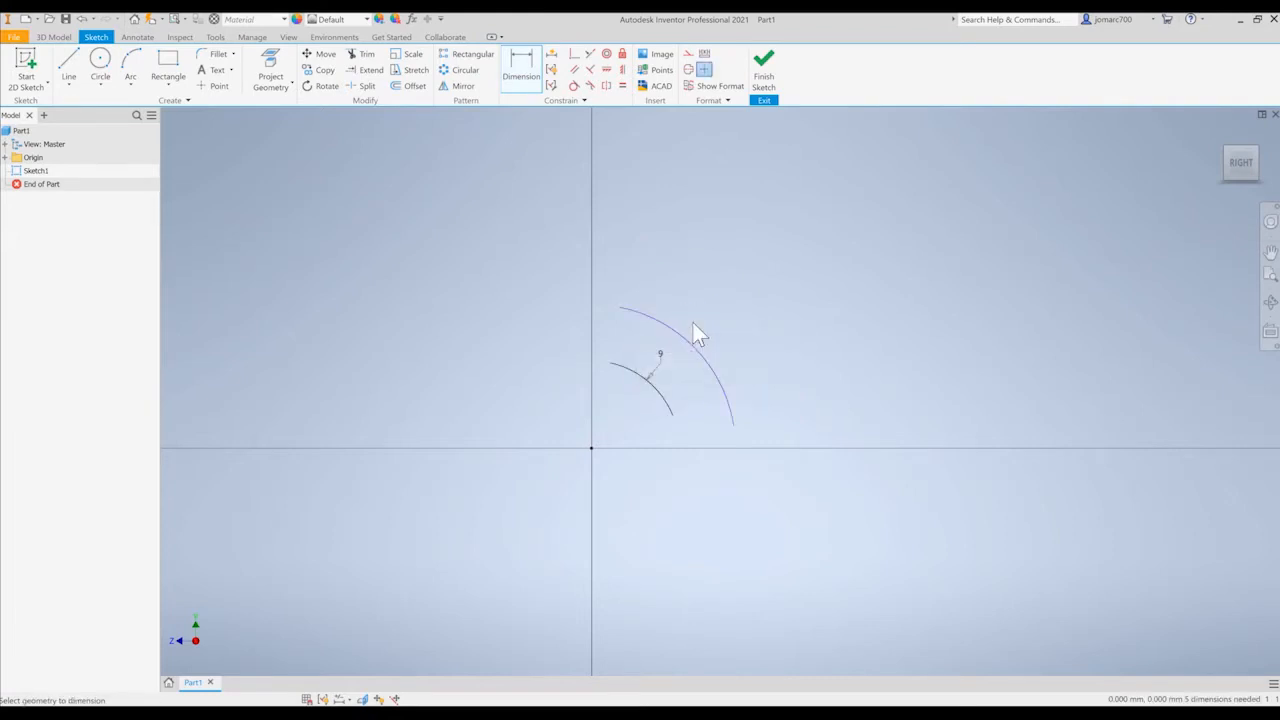
click(699, 334)
click(709, 313)
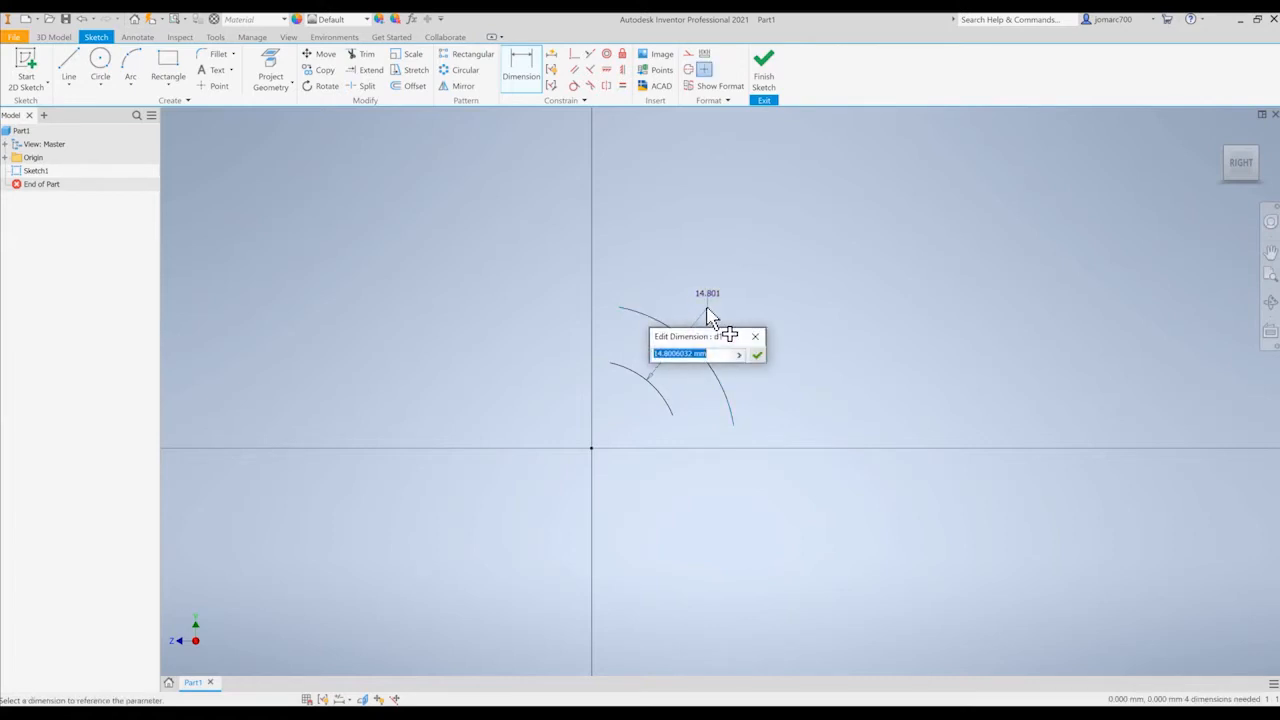
text(16)
key(Return)
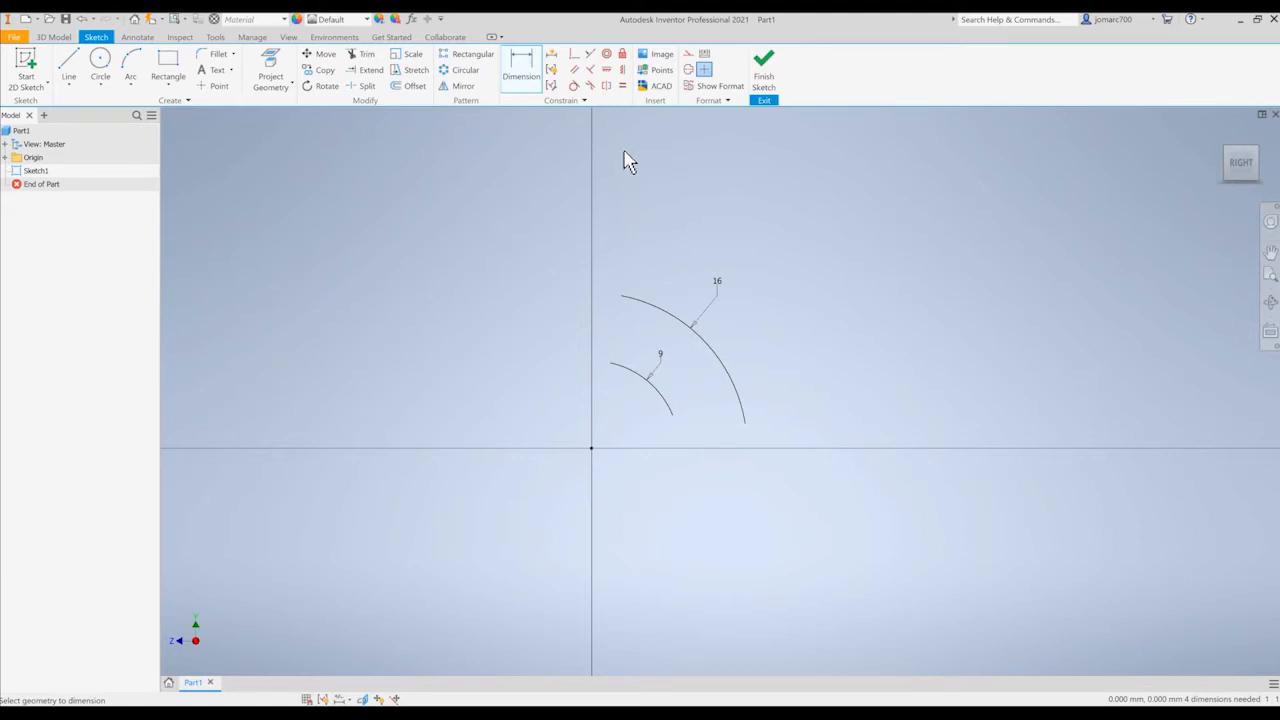
Align the upper endpoints of both arcs with the origin using horizontal constraints
click(622, 69)
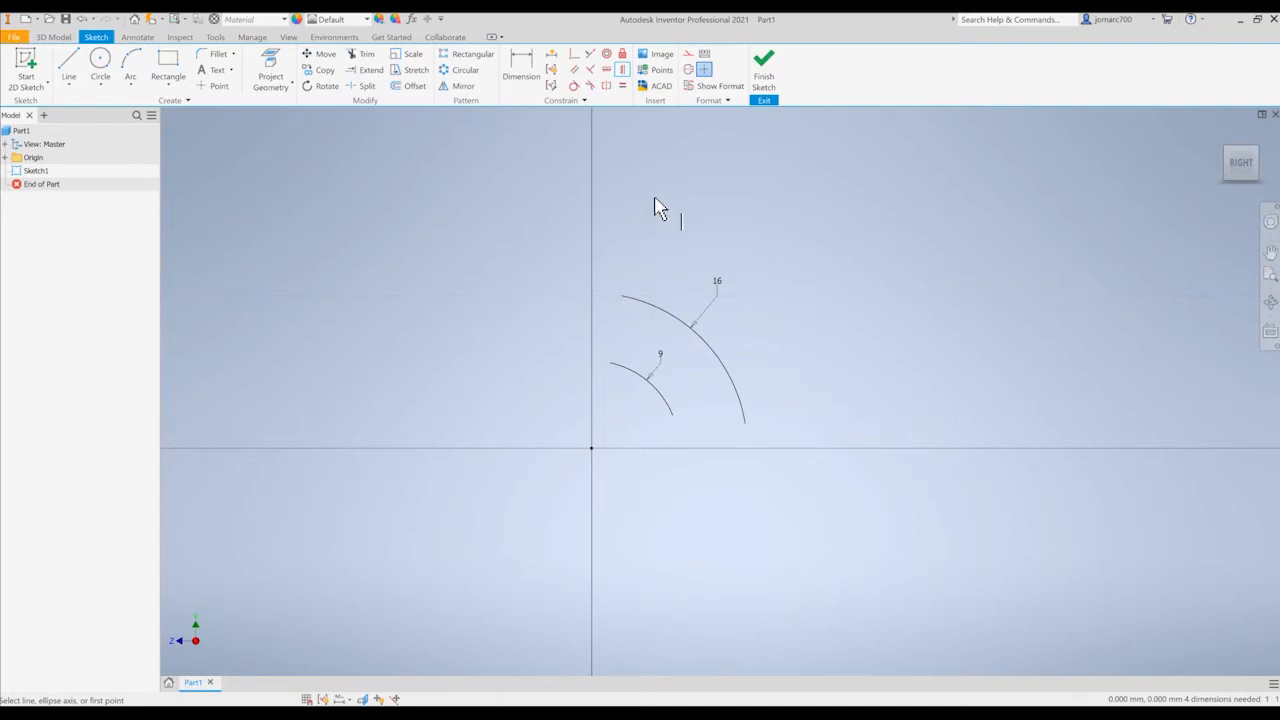
click(608, 71)
click(622, 298)
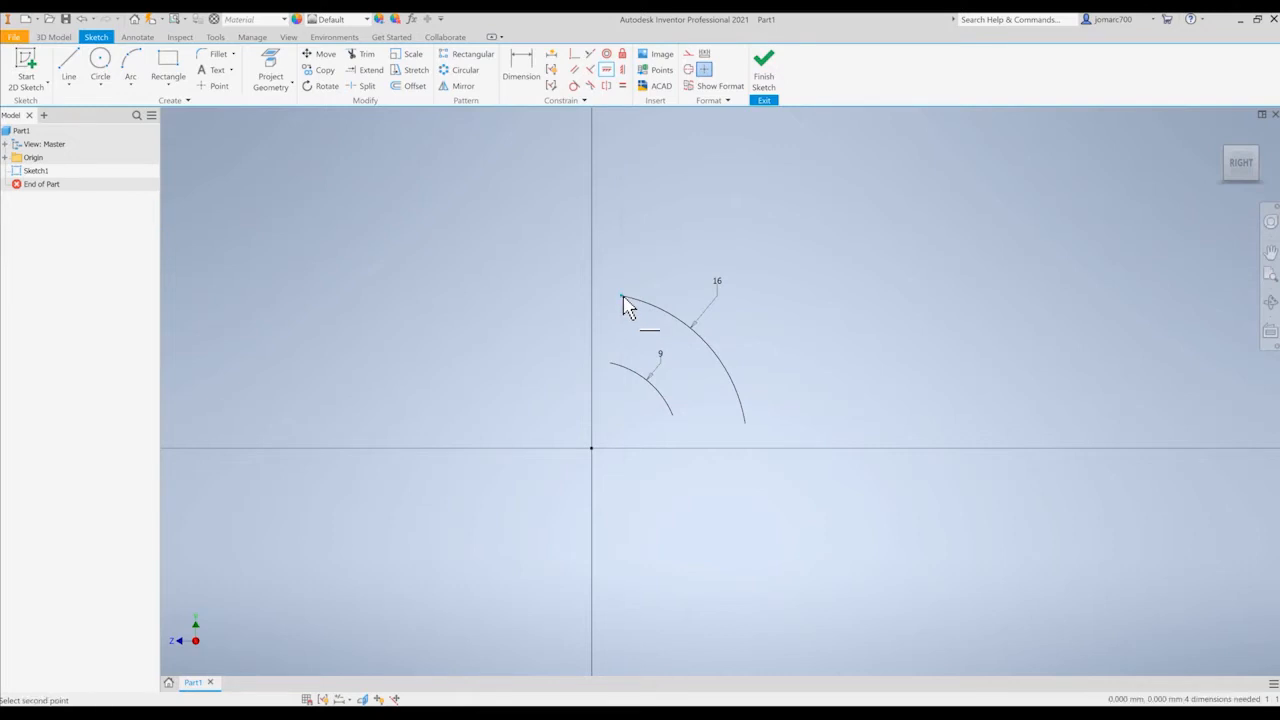
click(591, 450)
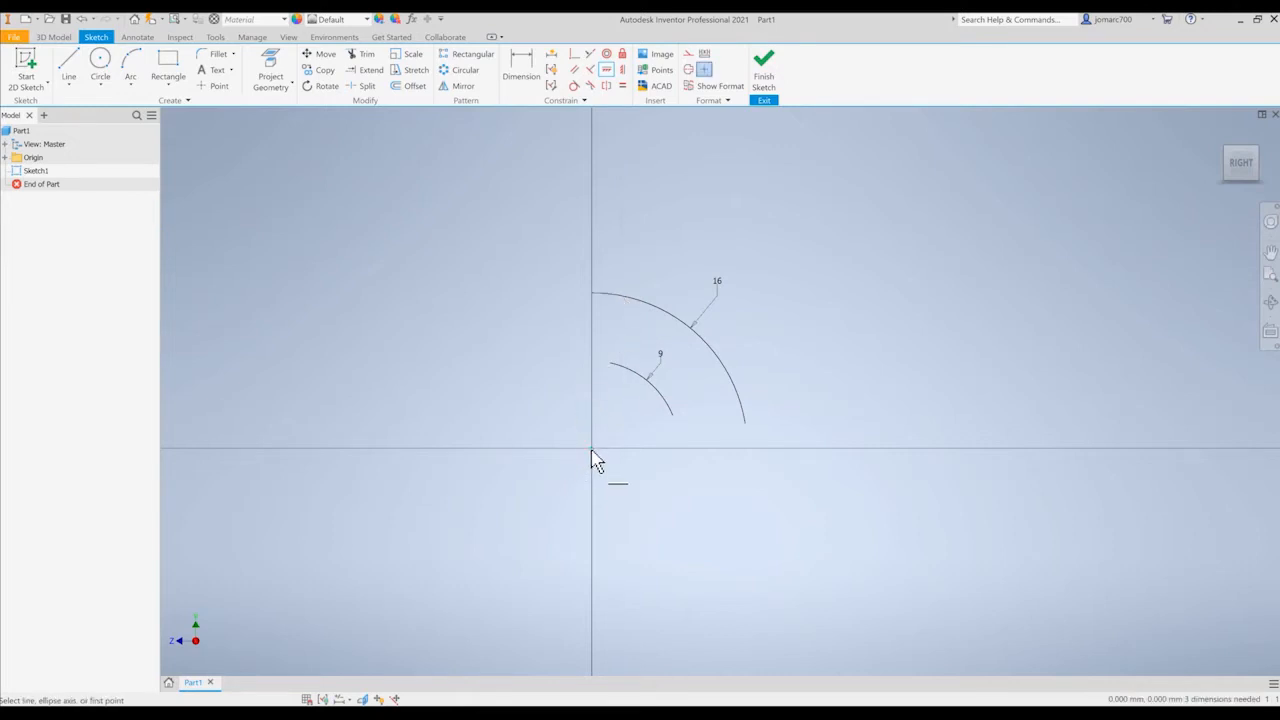
click(613, 368)
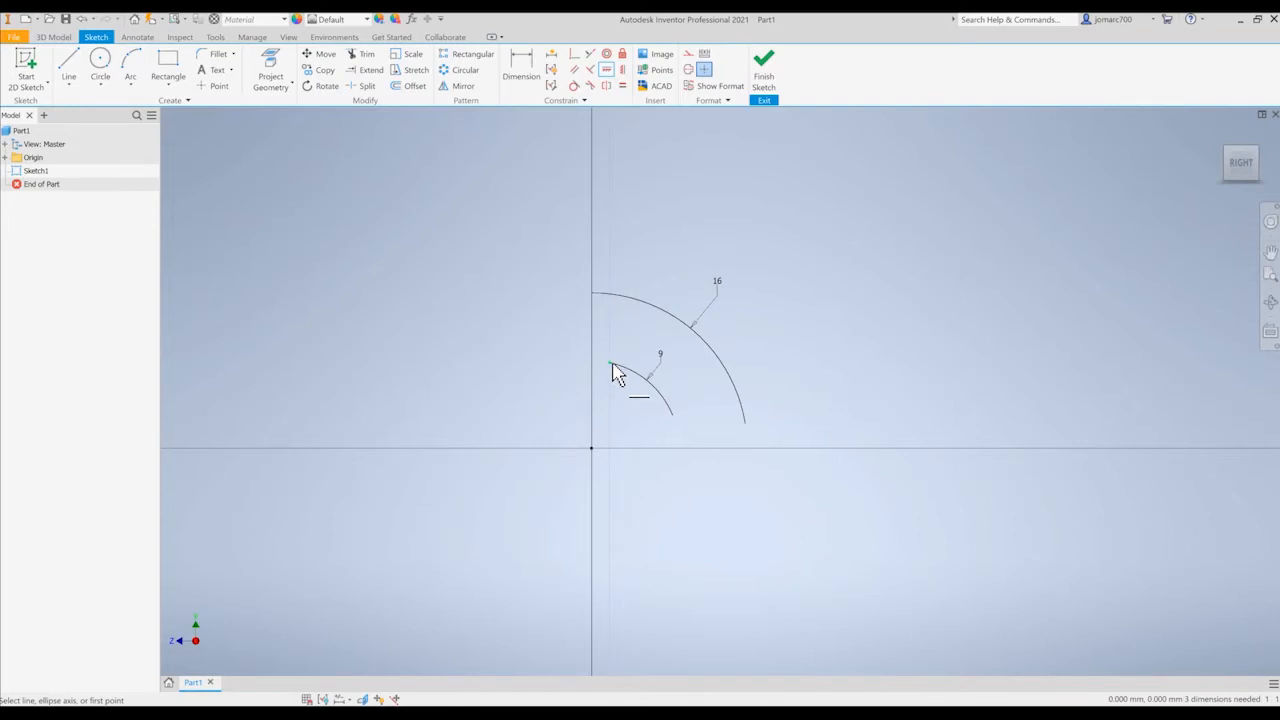
click(592, 449)
Align the lower endpoints of both arcs with the origin using vertical constraints, and finish the sketch
click(622, 69)
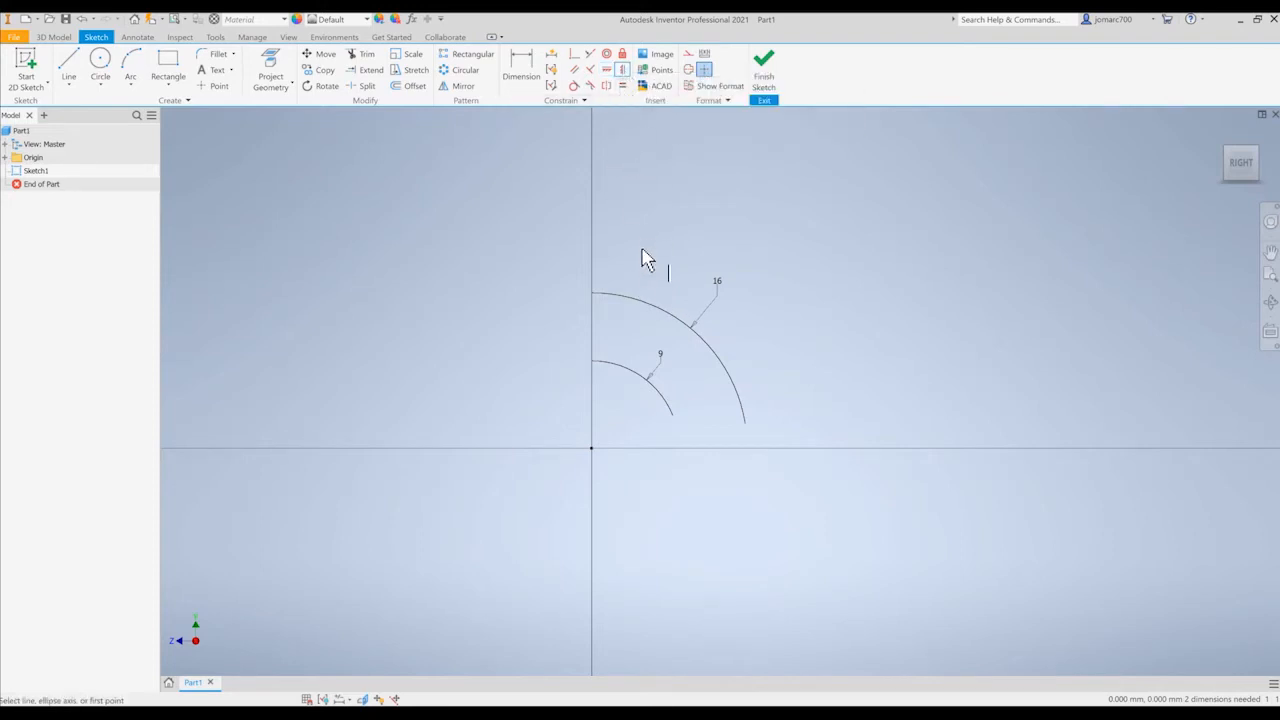
click(675, 420)
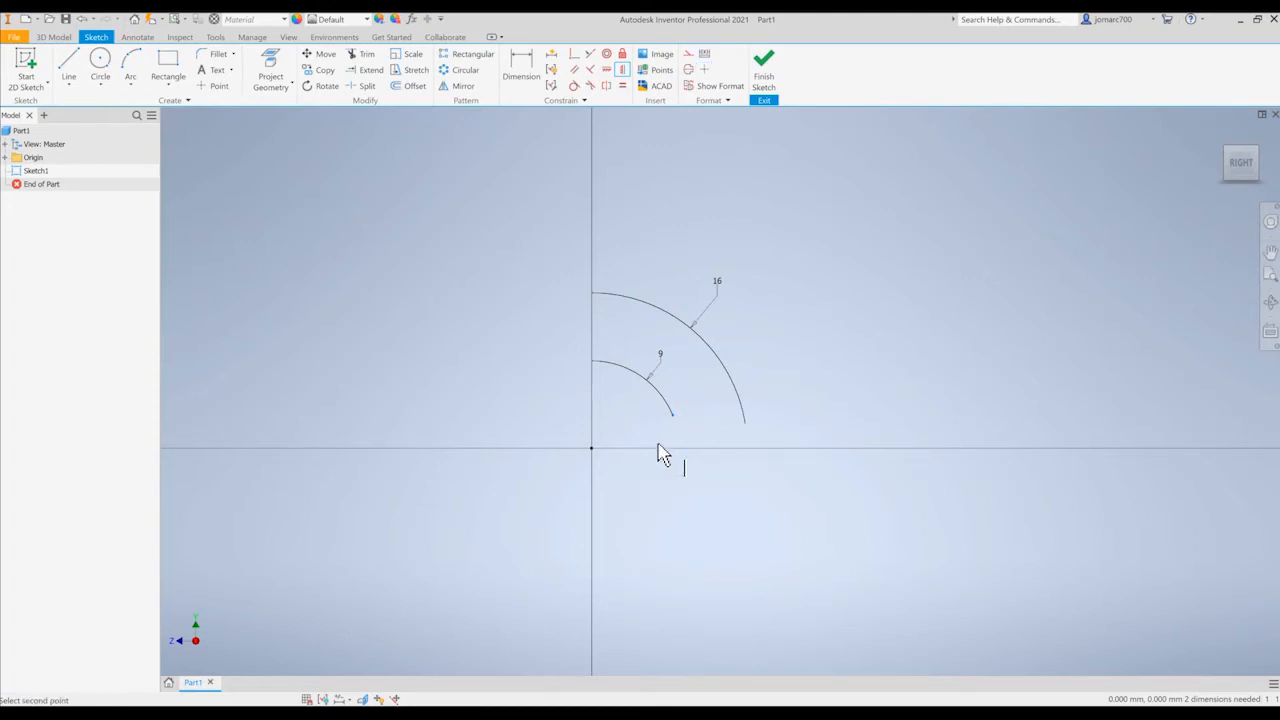
click(592, 448)
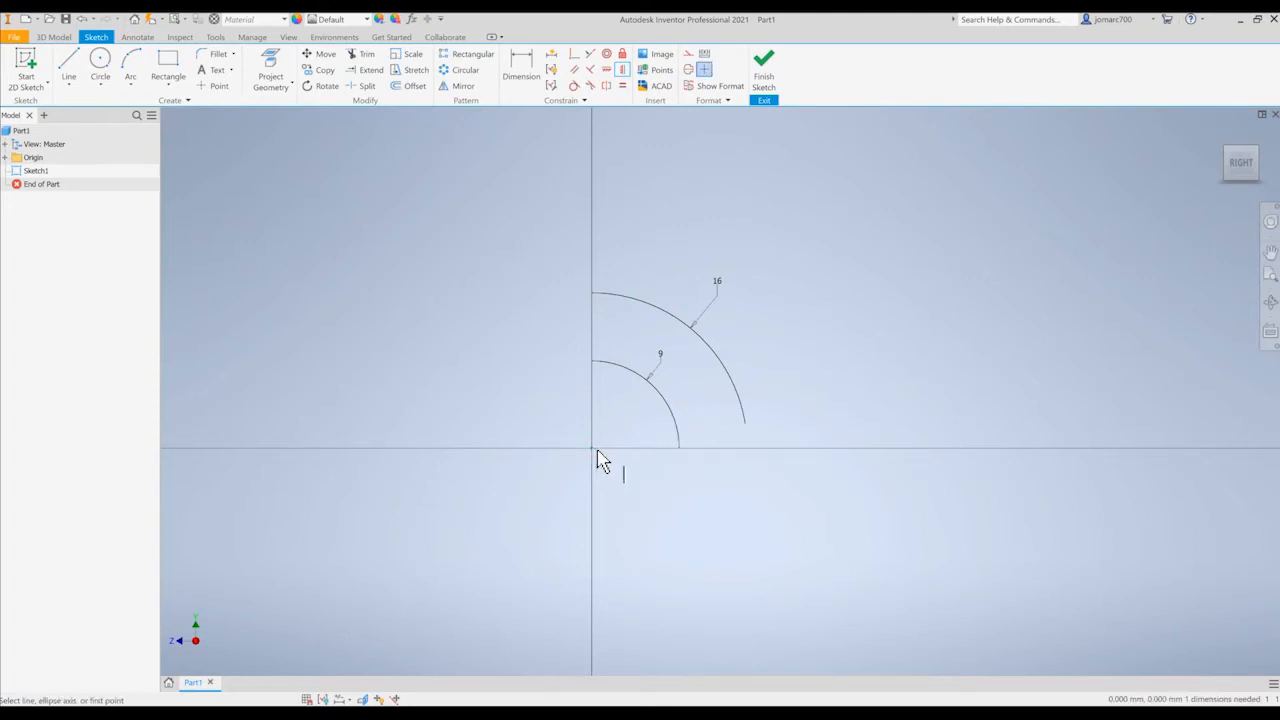
click(745, 426)
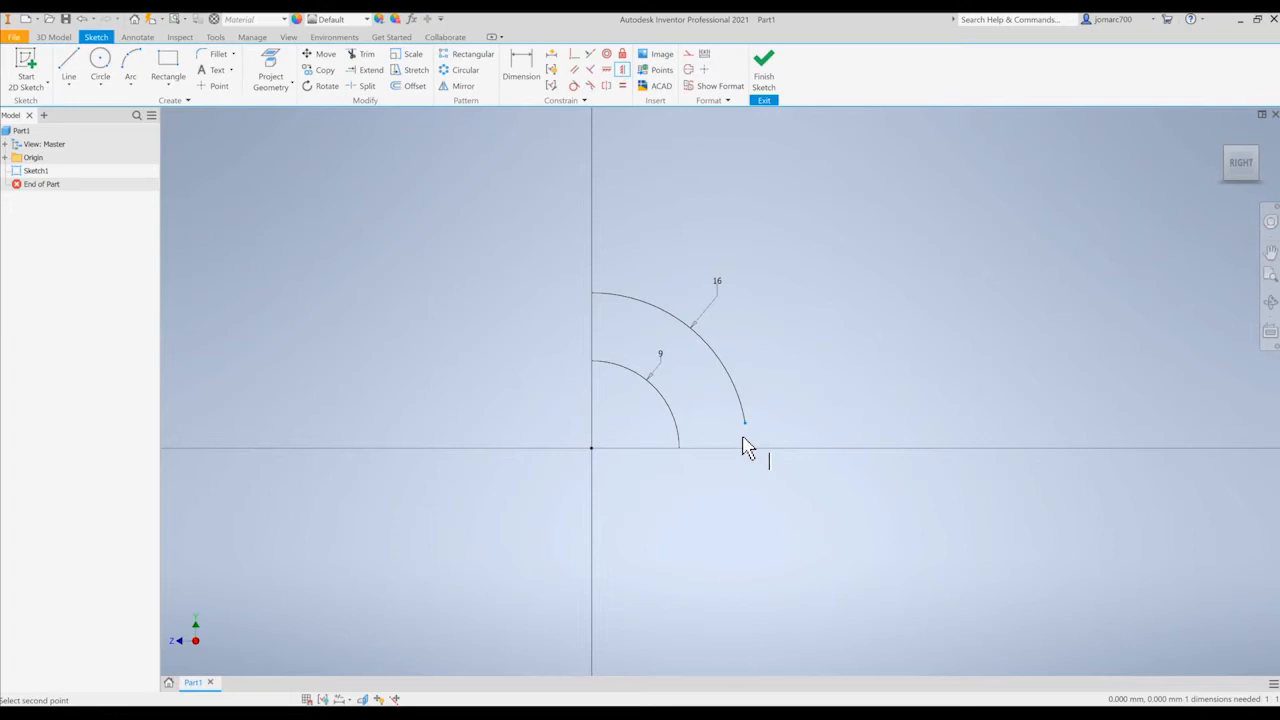
click(593, 449)
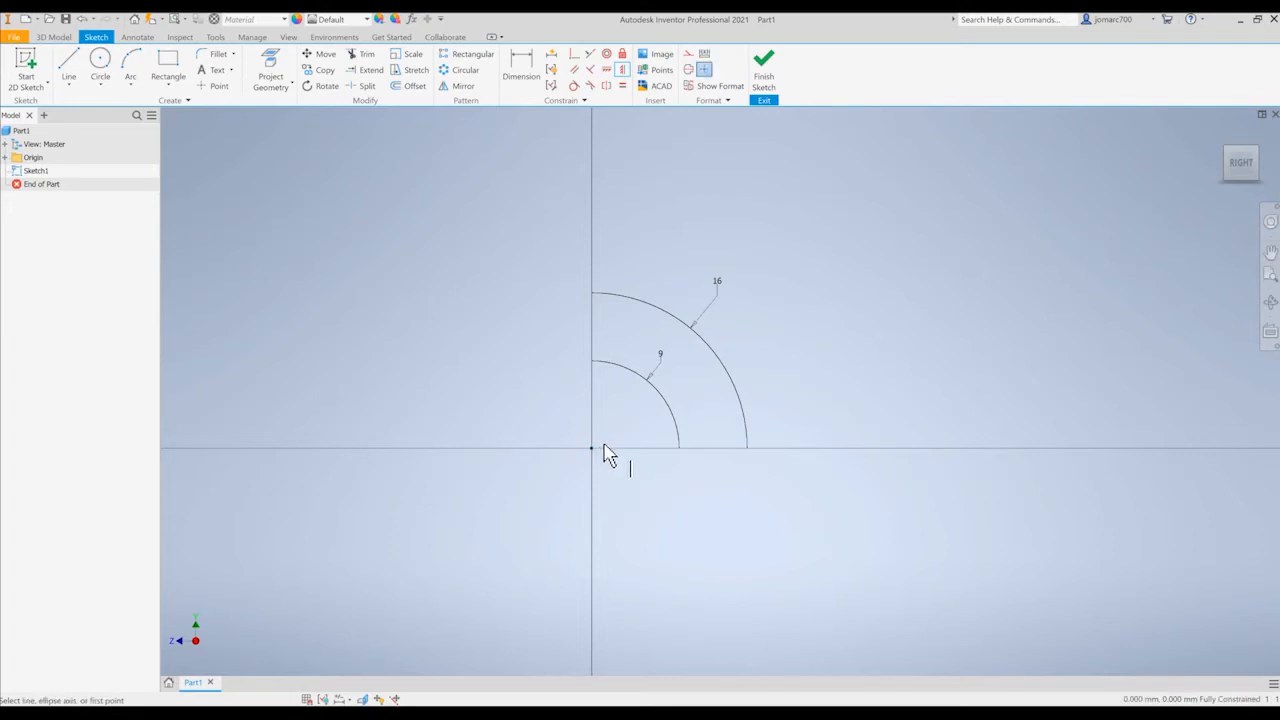
key(Escape)
click(766, 78)
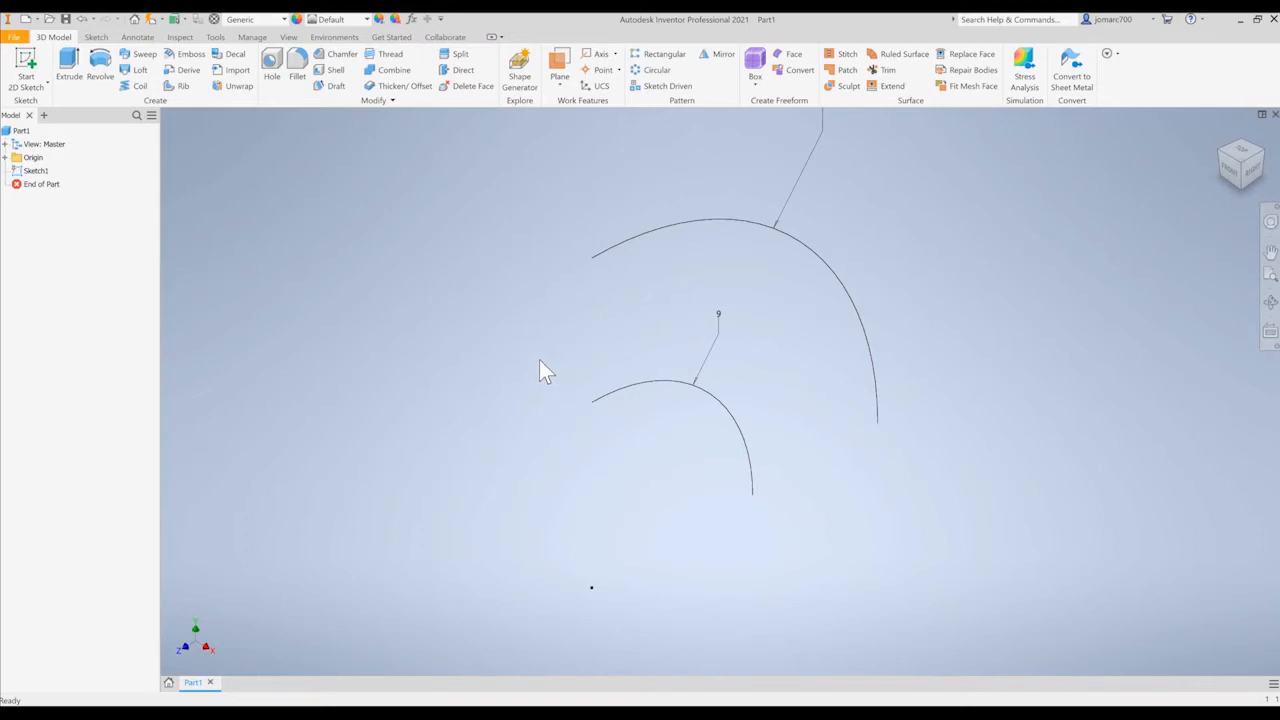
key(s)
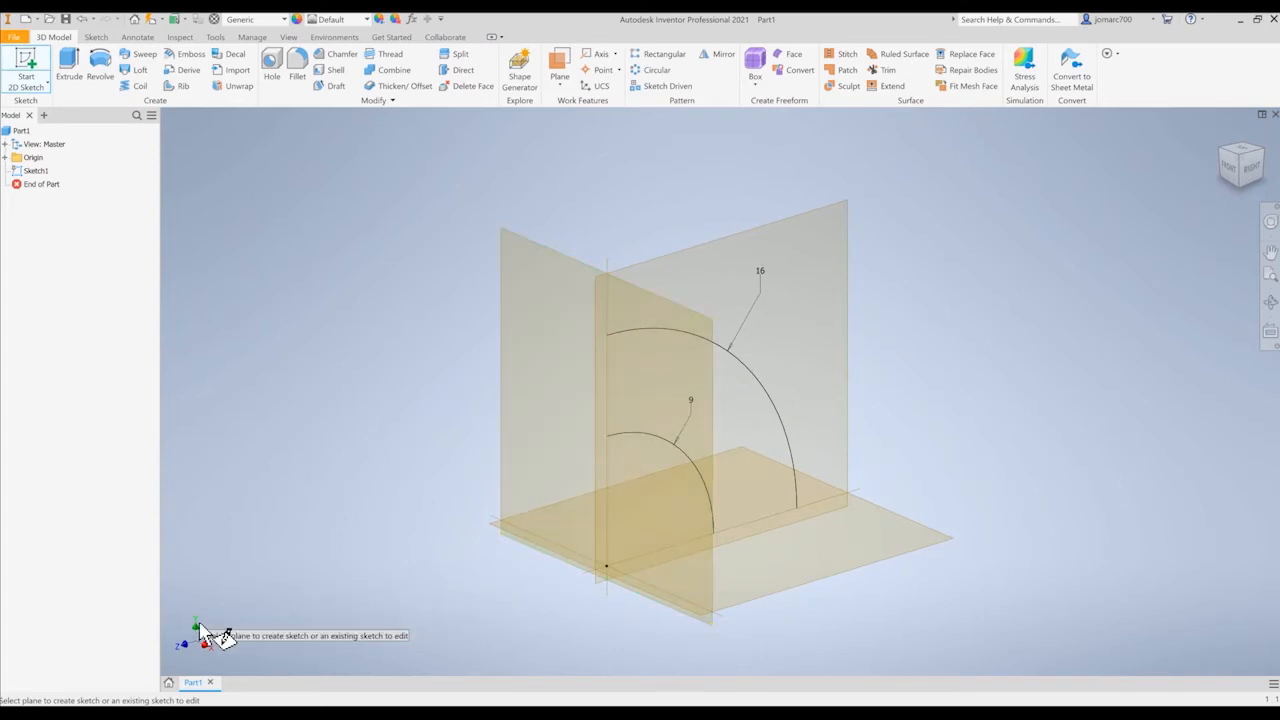
click(558, 312)
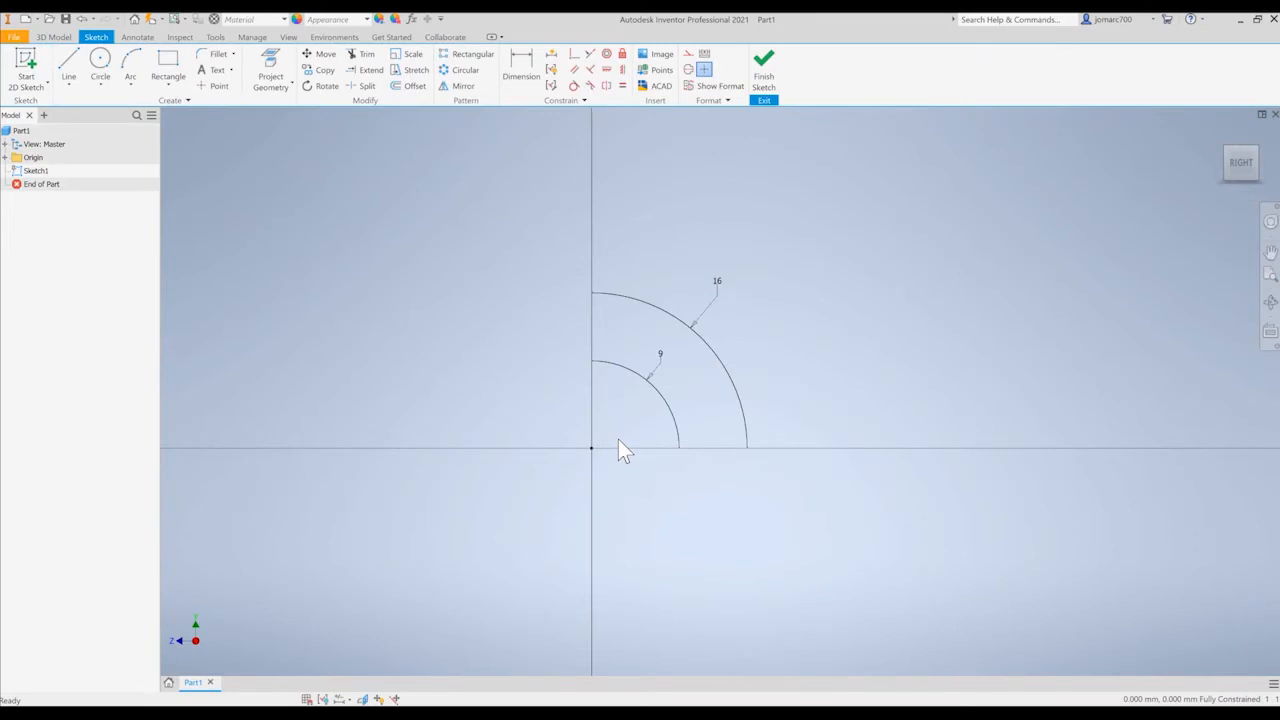
click(766, 80)
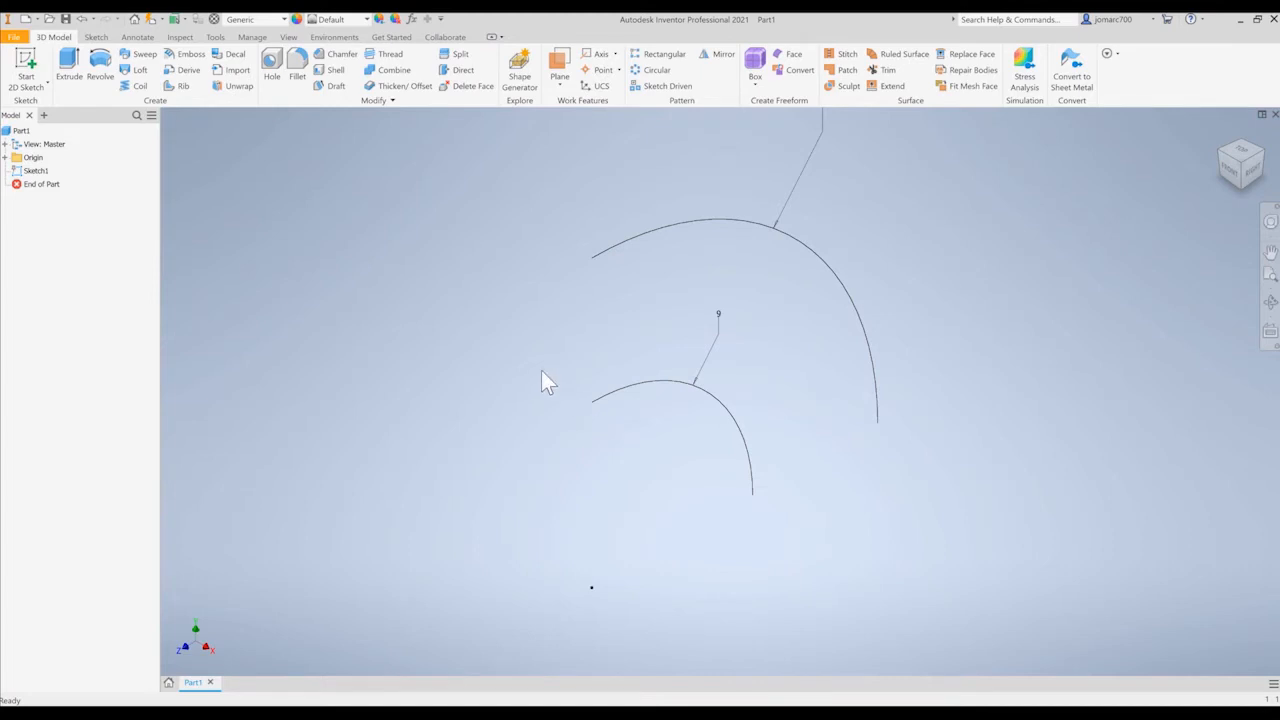
Start a sketch on the XY plane and draw a circle about 14.7 mm in diameter, centred on the vertical axis between the two arcs
key(s)
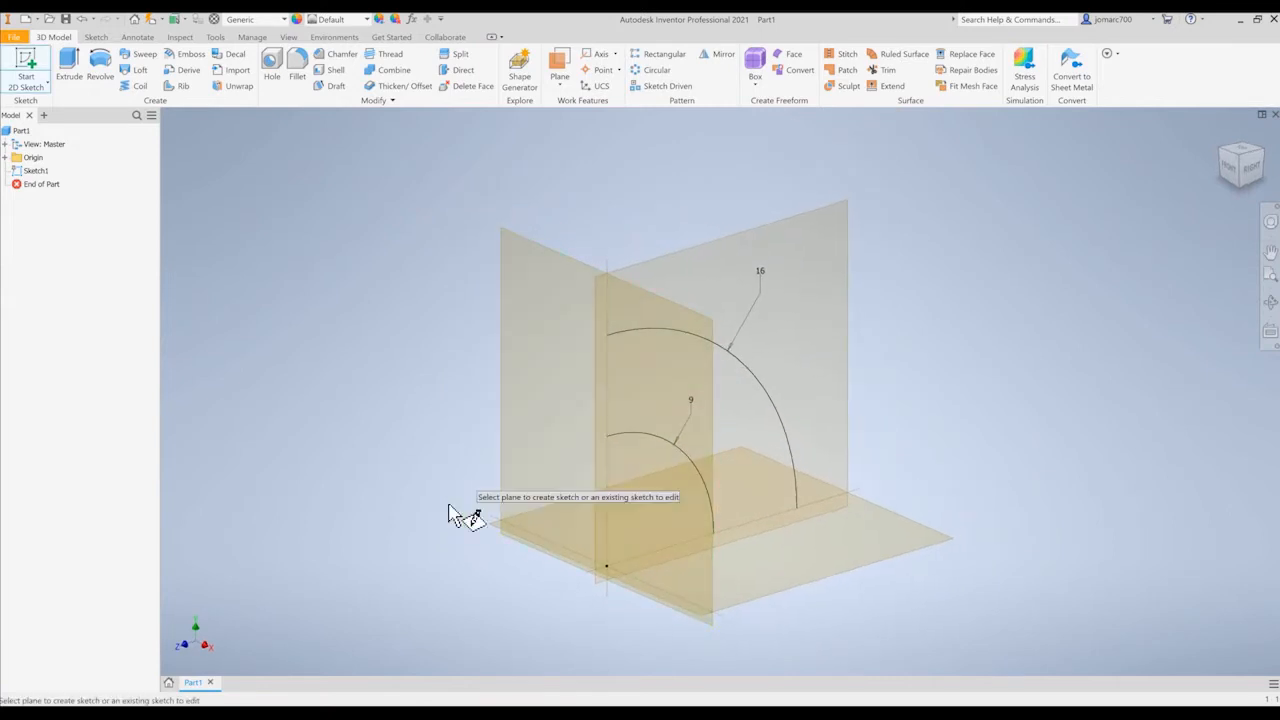
click(557, 316)
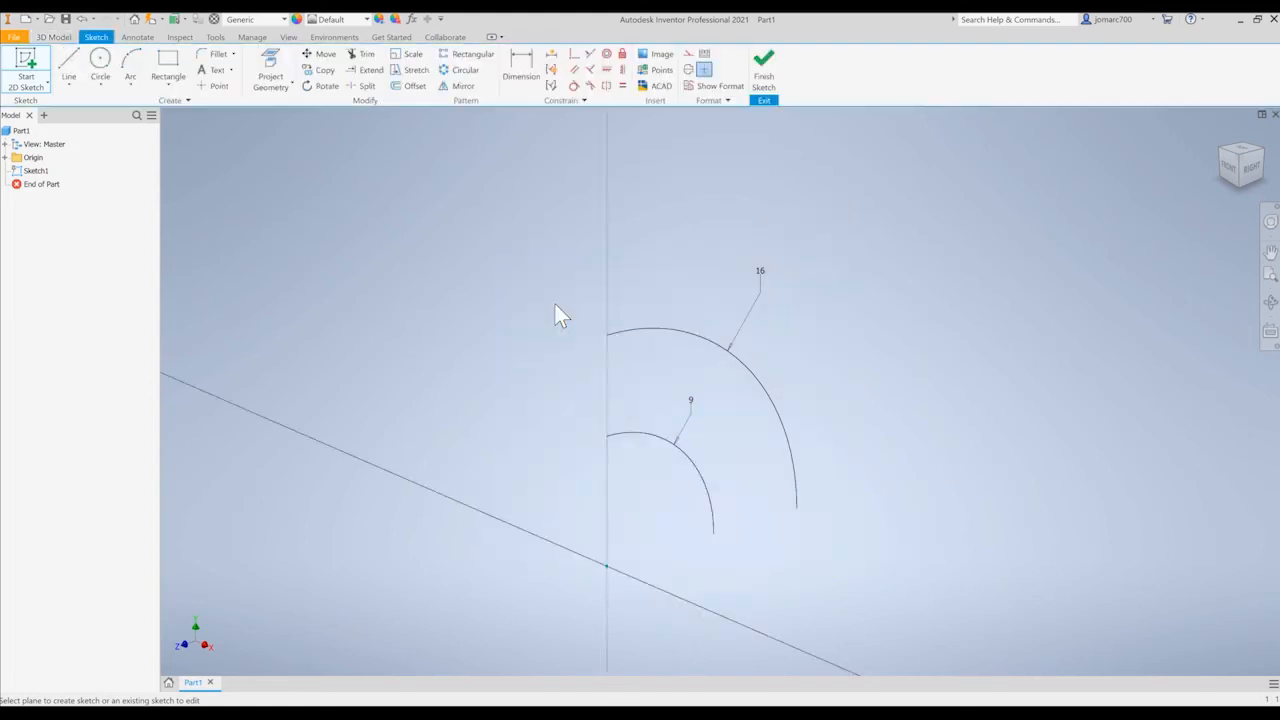
shift+middle_drag(576, 316, 556, 327)
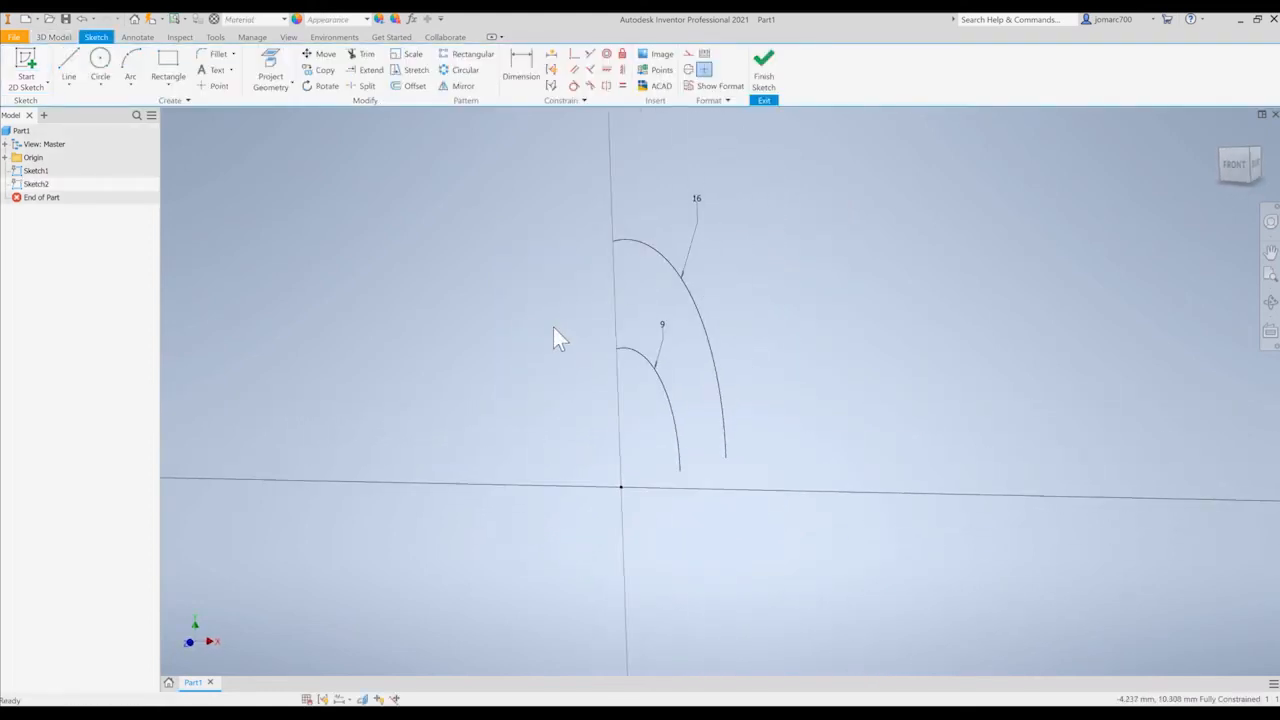
click(100, 62)
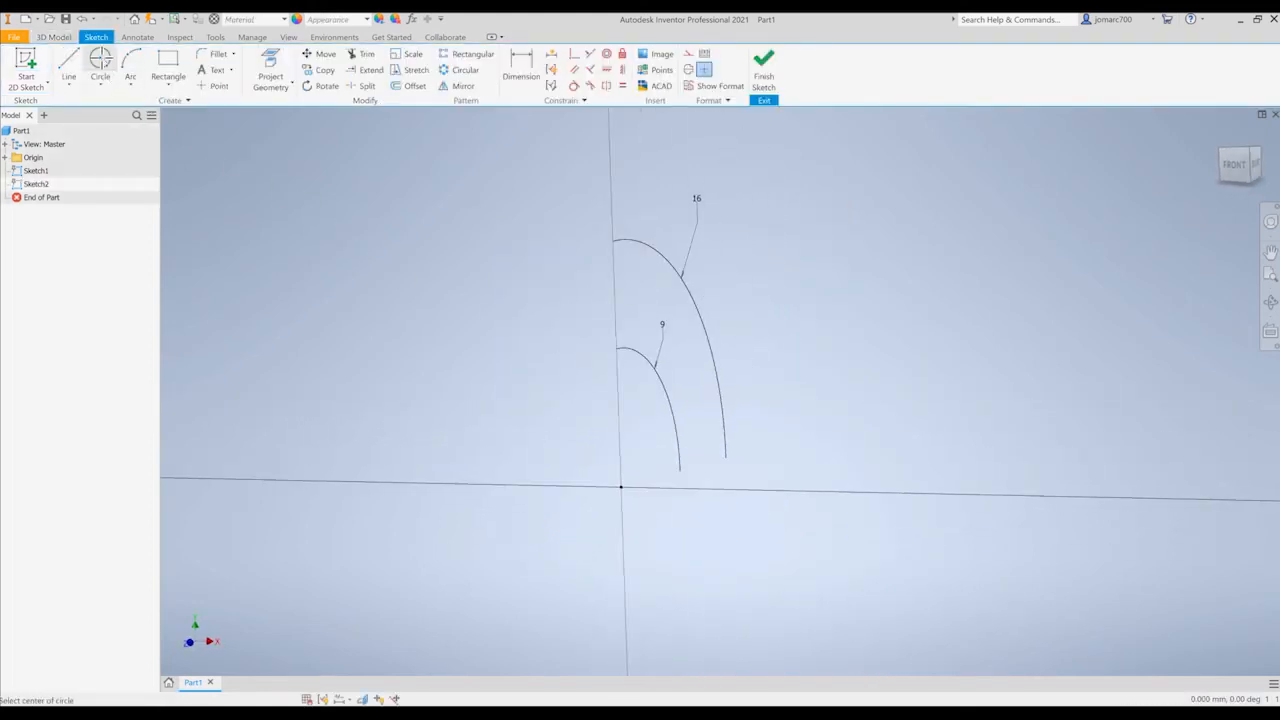
click(612, 292)
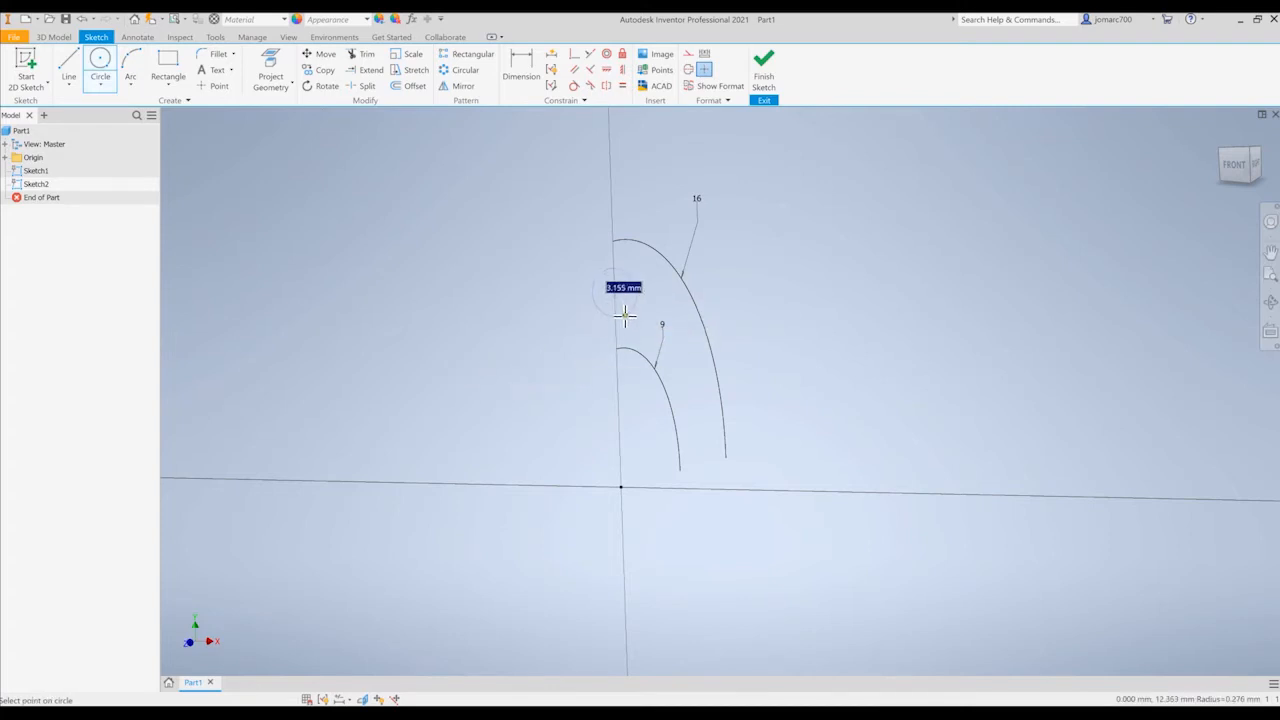
click(651, 400)
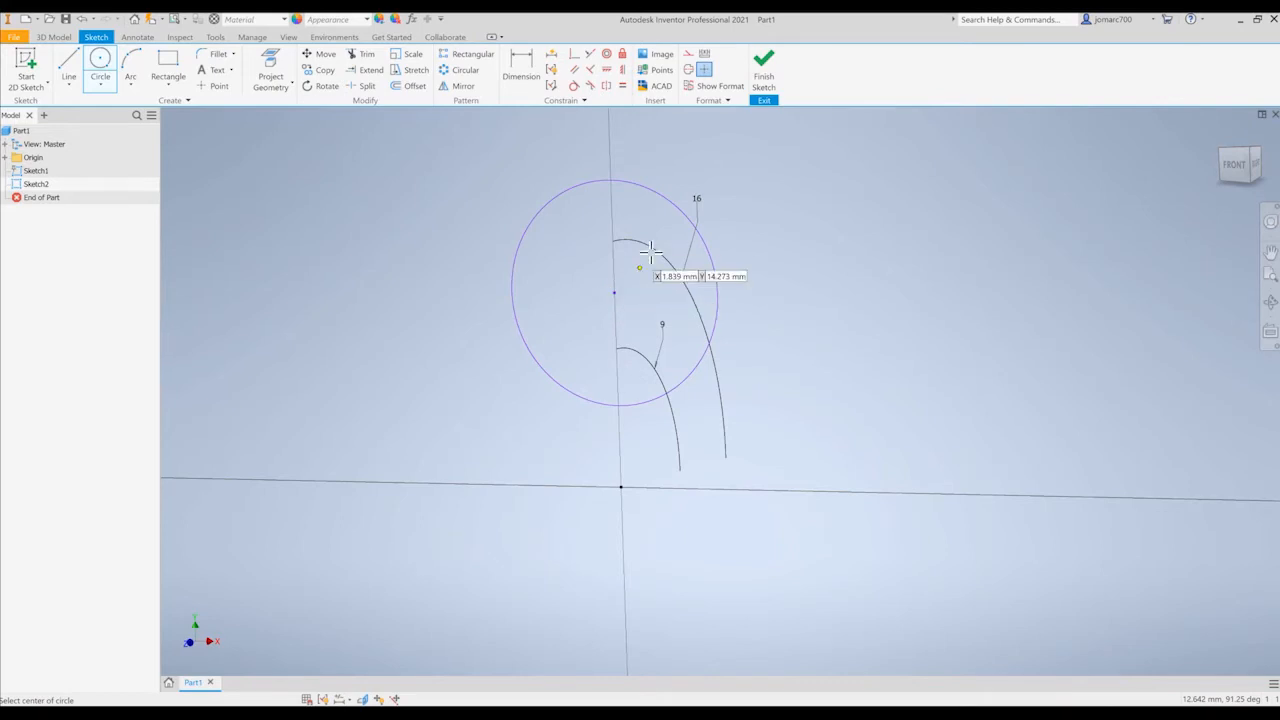
Dimension the circle's diameter as 13 mm
key(d)
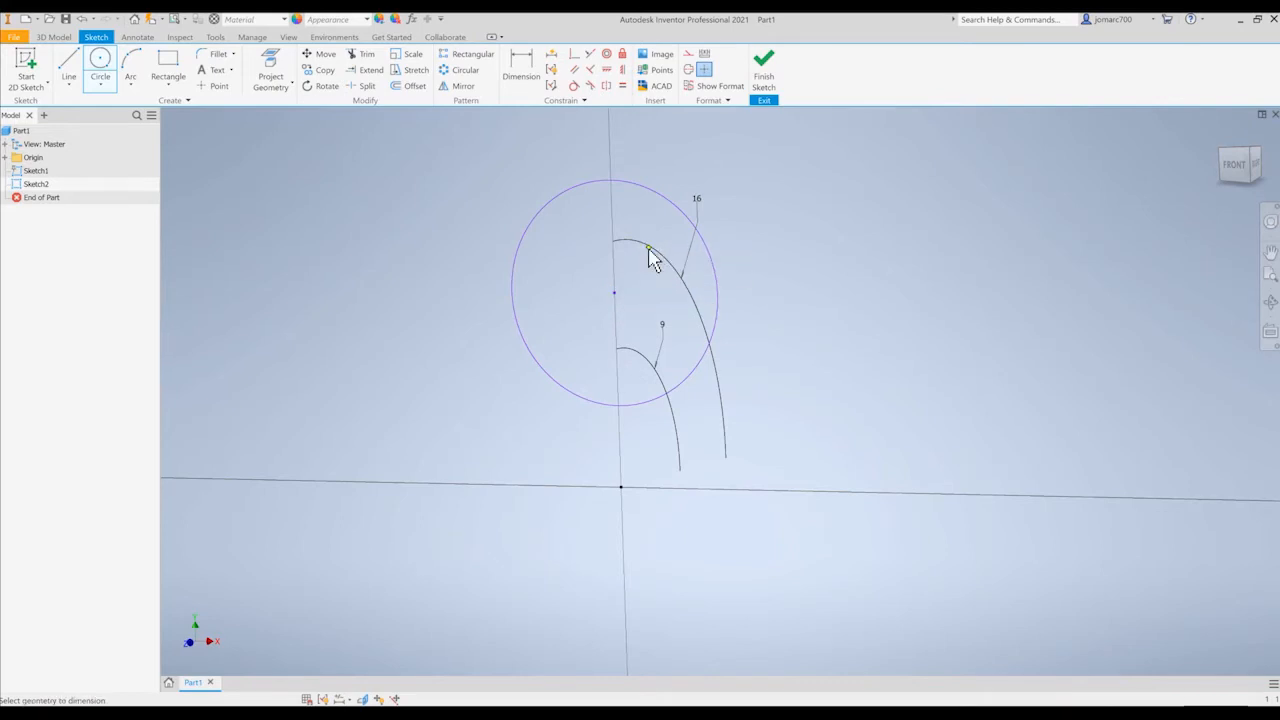
click(676, 213)
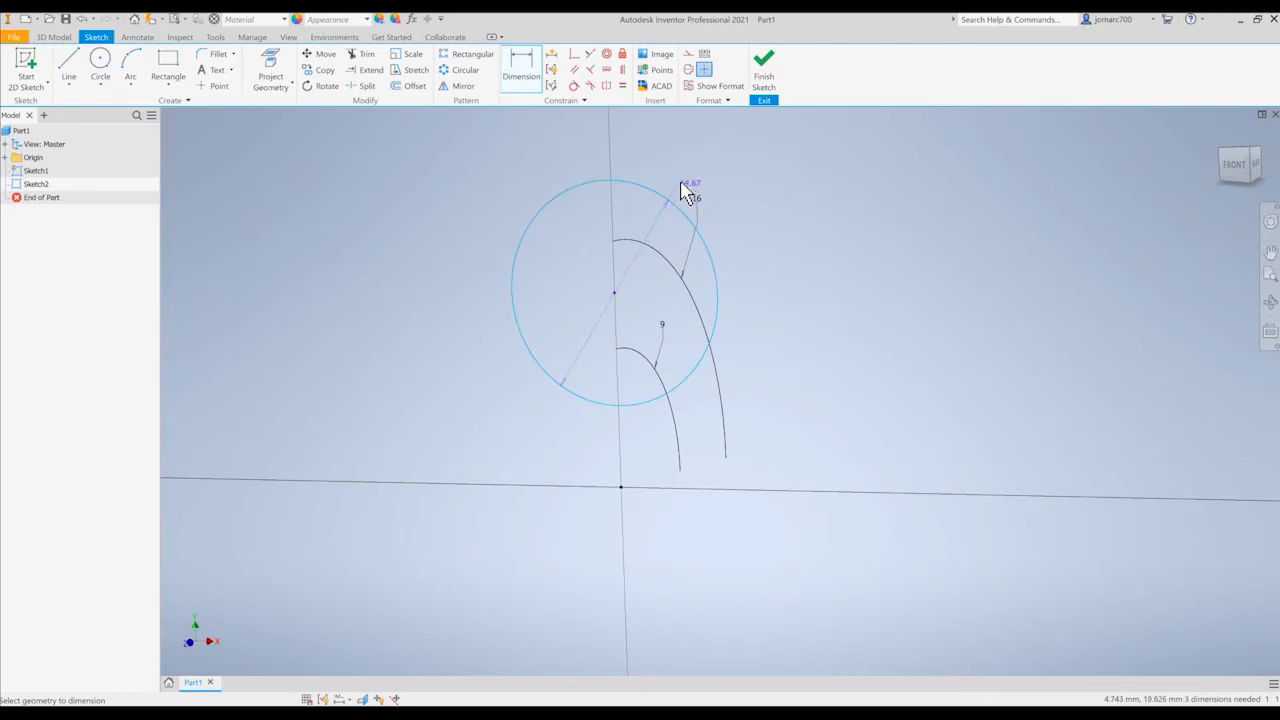
click(698, 176)
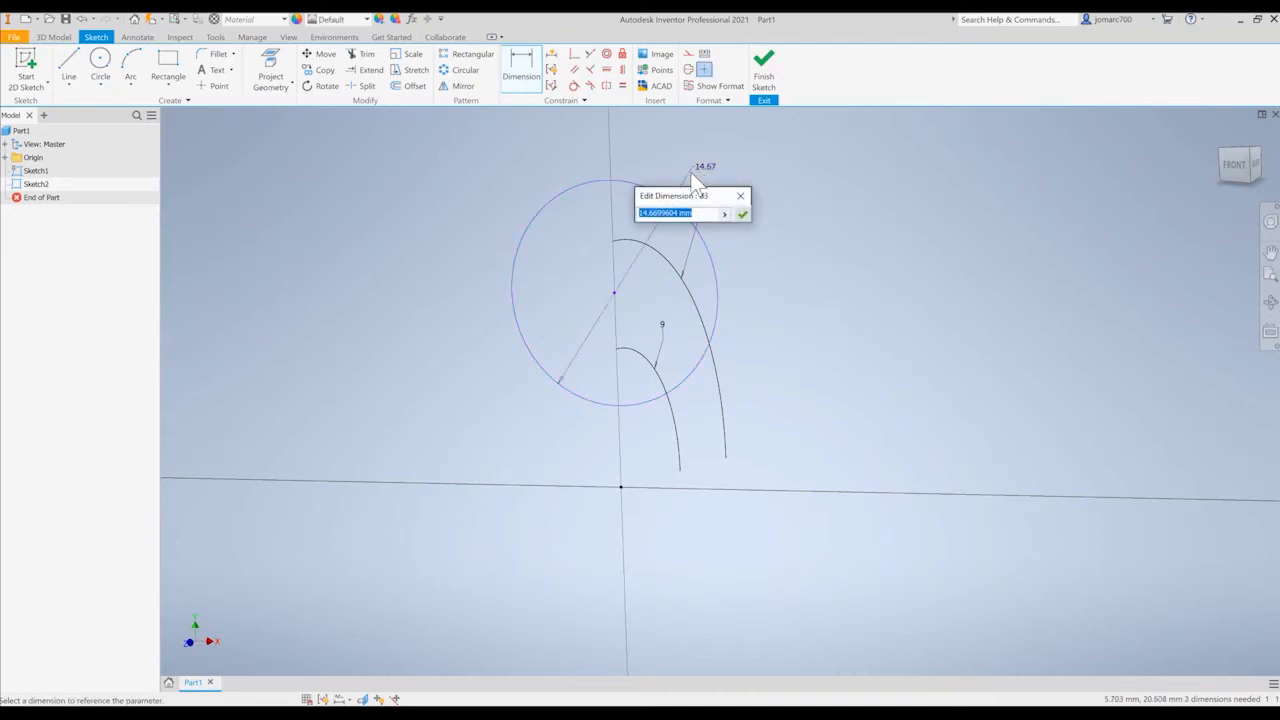
text(13)
key(Return)
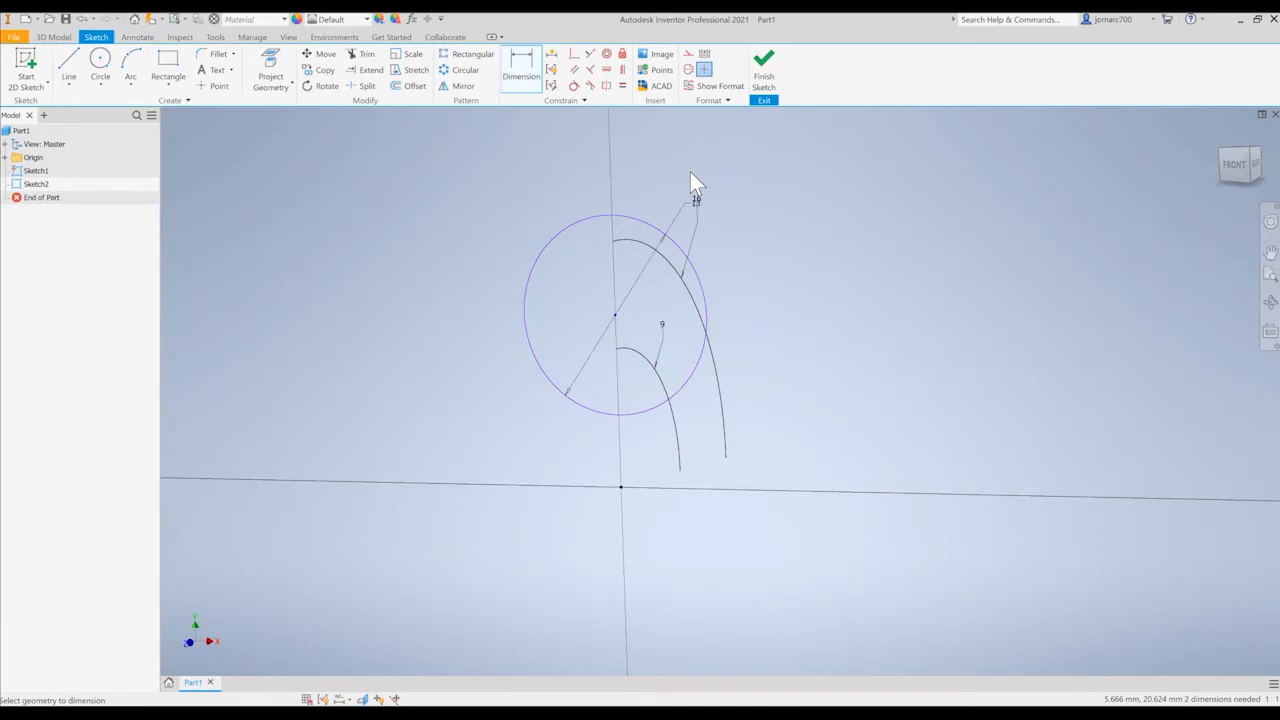
Draw a vertical line joining the upper endpoints of the 16 mm and 9 mm arcs
scroll(626, 317, up, 3)
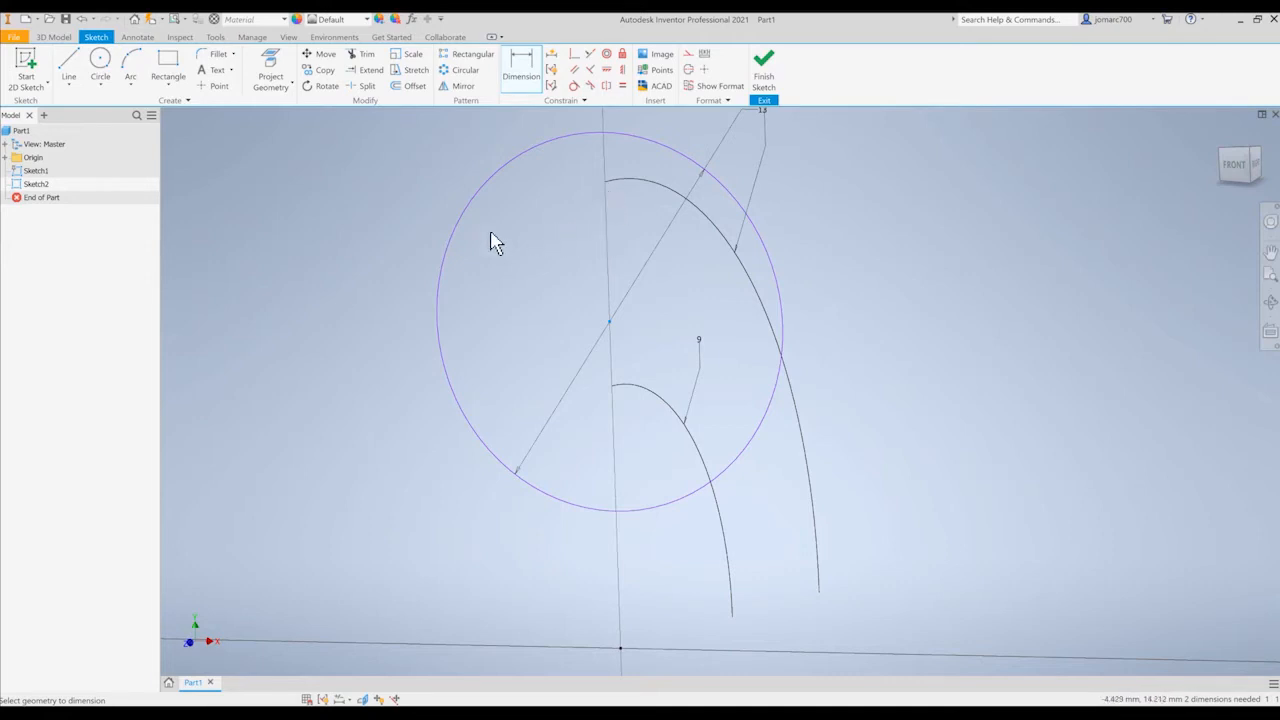
click(272, 77)
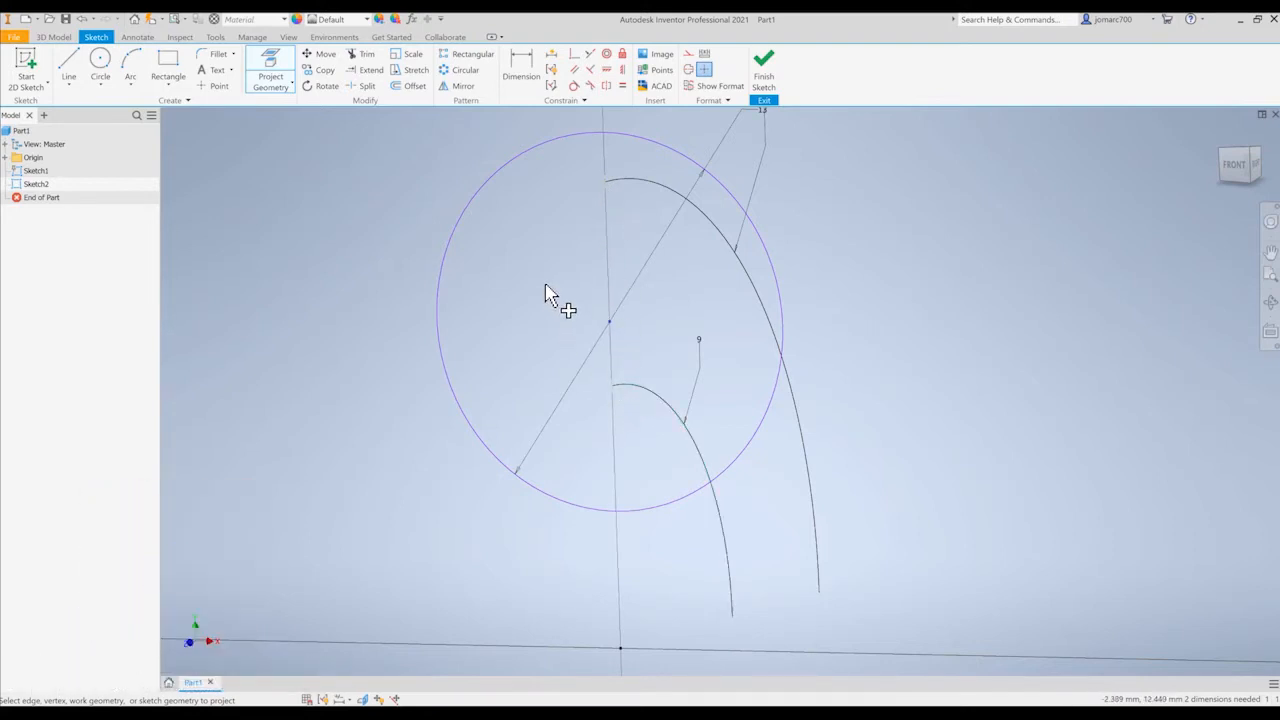
click(69, 72)
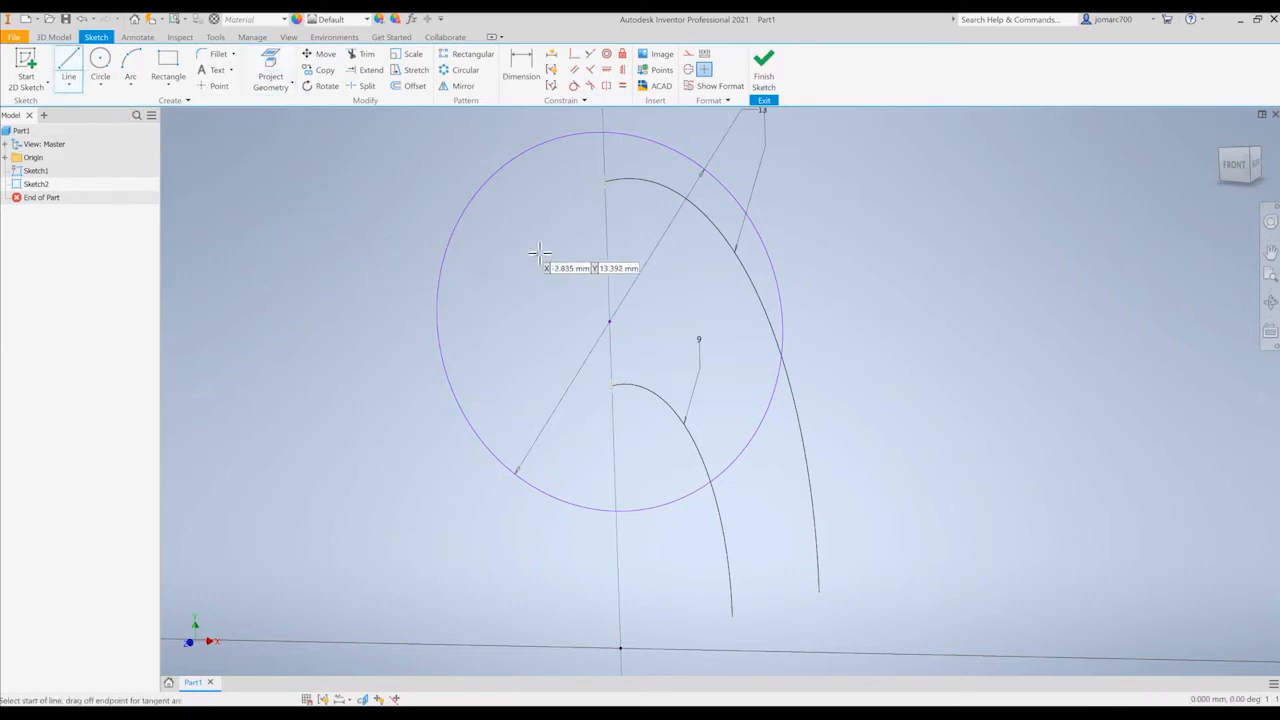
click(604, 181)
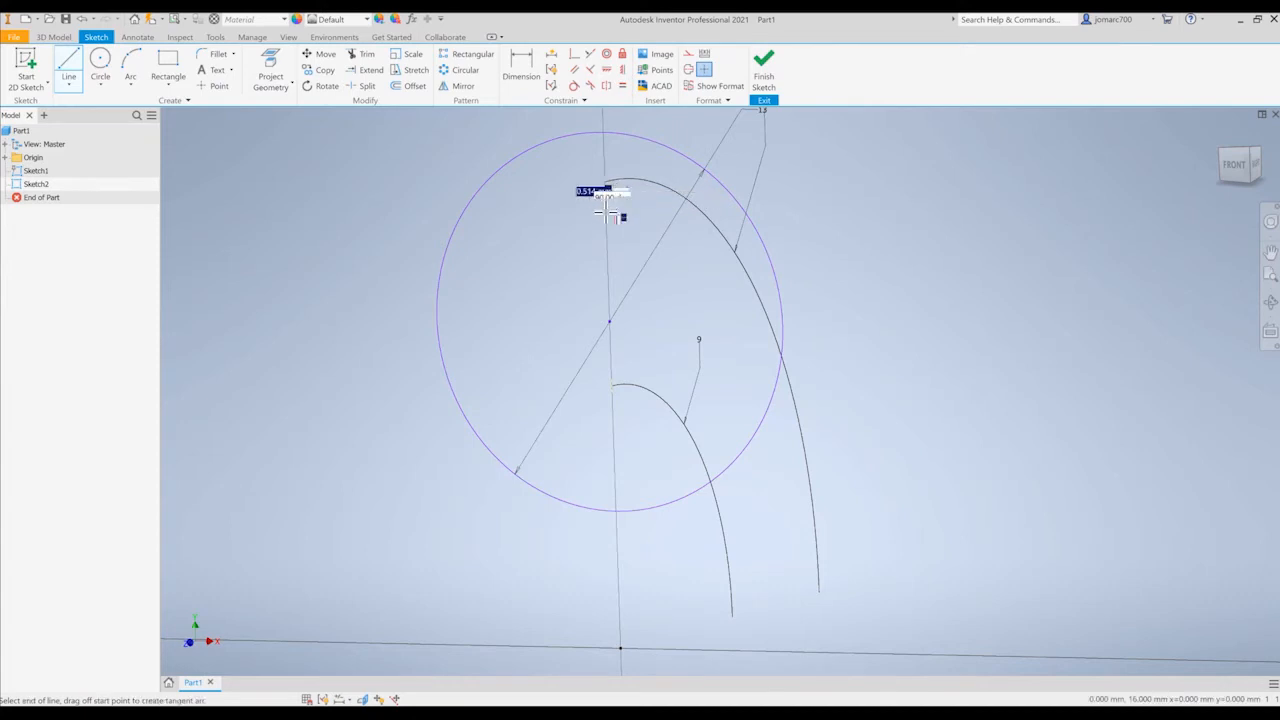
click(612, 385)
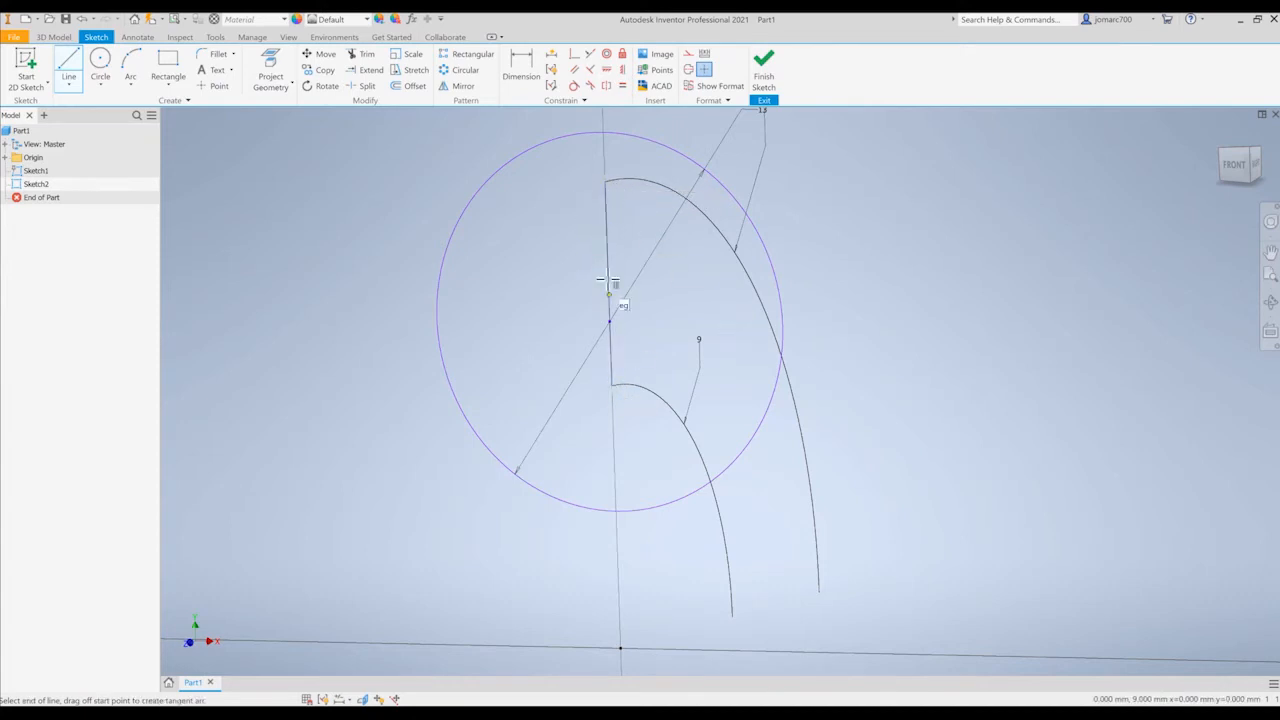
key(Escape)
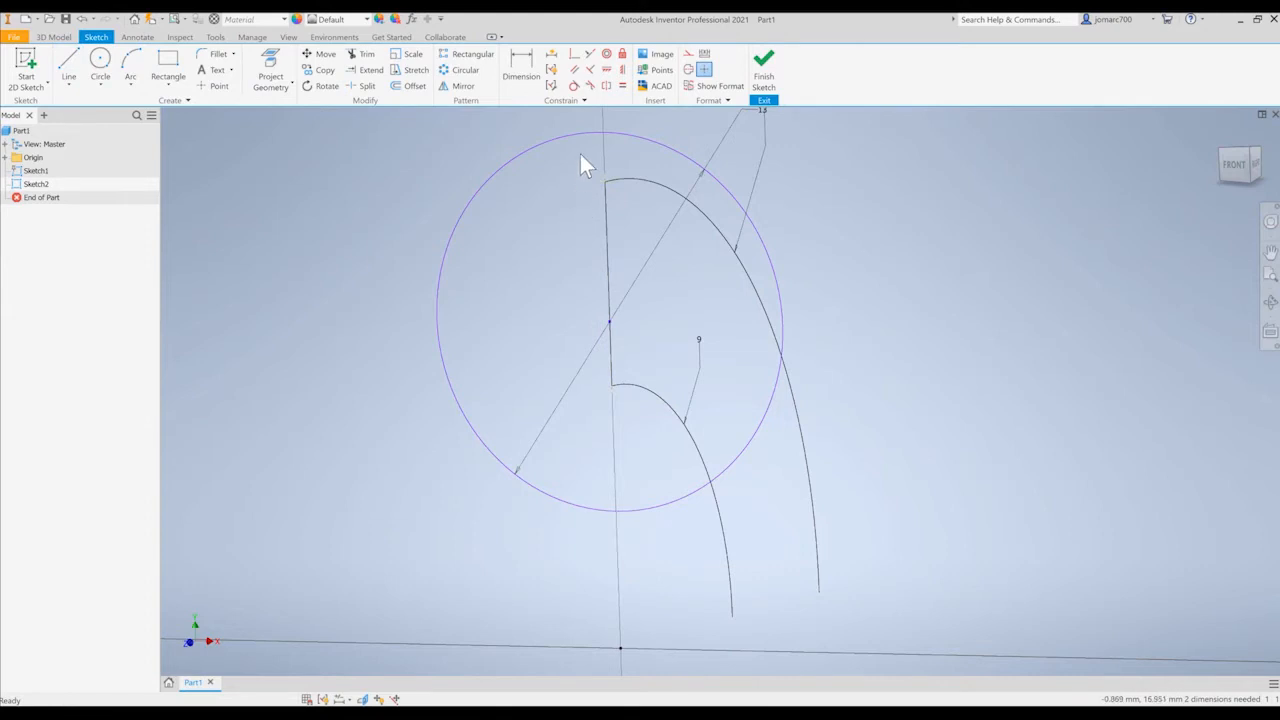
Make the circle's centre coincident with the midpoint of the vertical line between the arcs
click(576, 58)
click(611, 324)
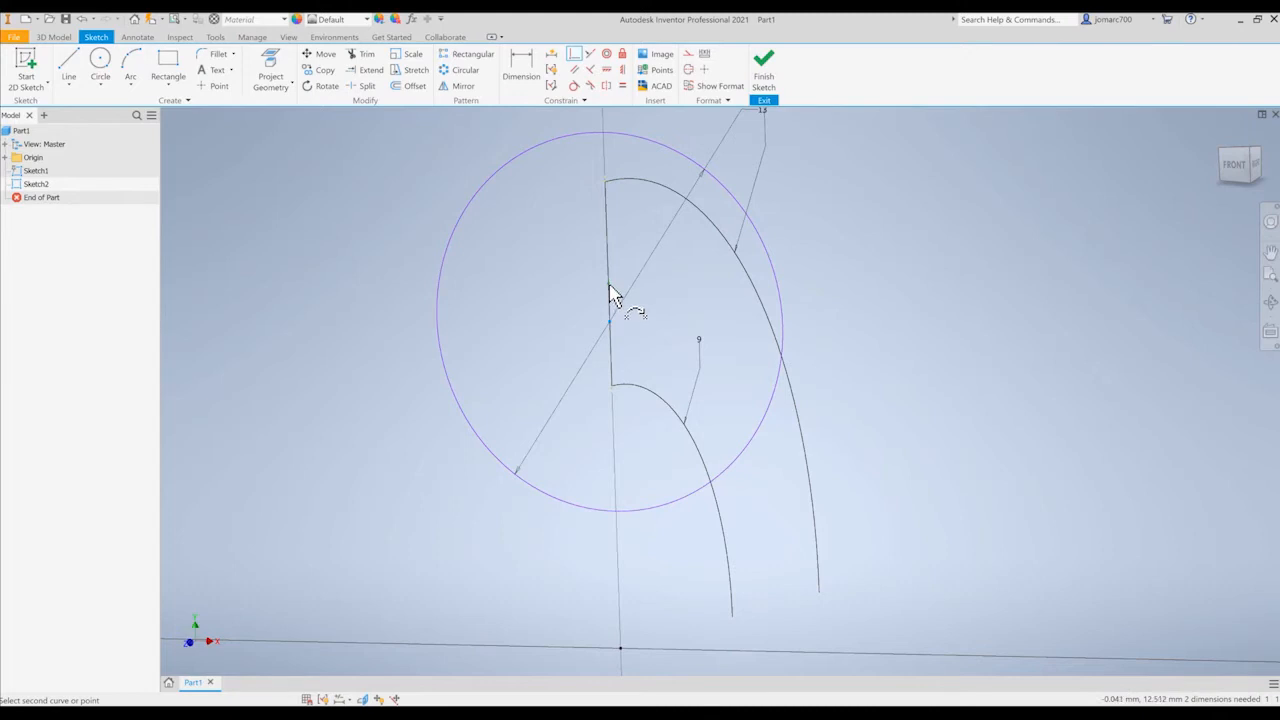
click(609, 288)
Add a concentric circle with a 10 mm diameter at the centre of the 13 mm circle
scroll(523, 183, down, 3)
middle_drag(523, 183, 528, 218)
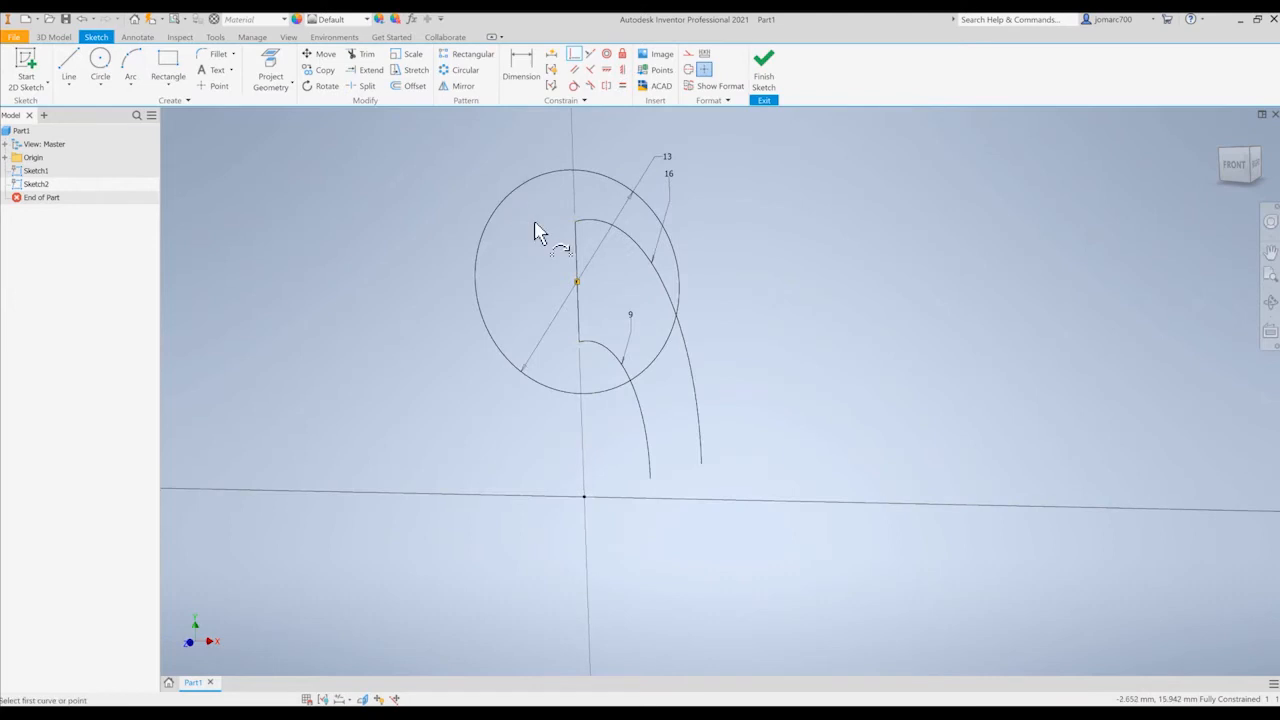
right_click(408, 222)
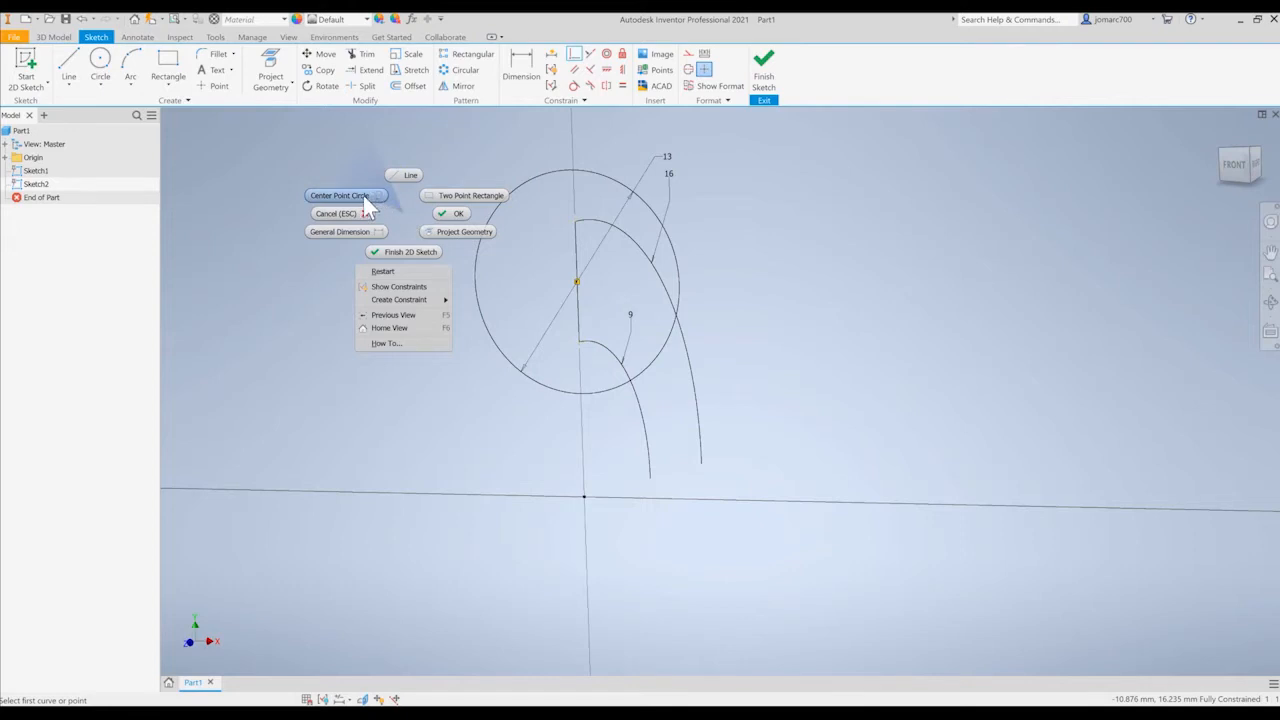
click(366, 203)
click(577, 281)
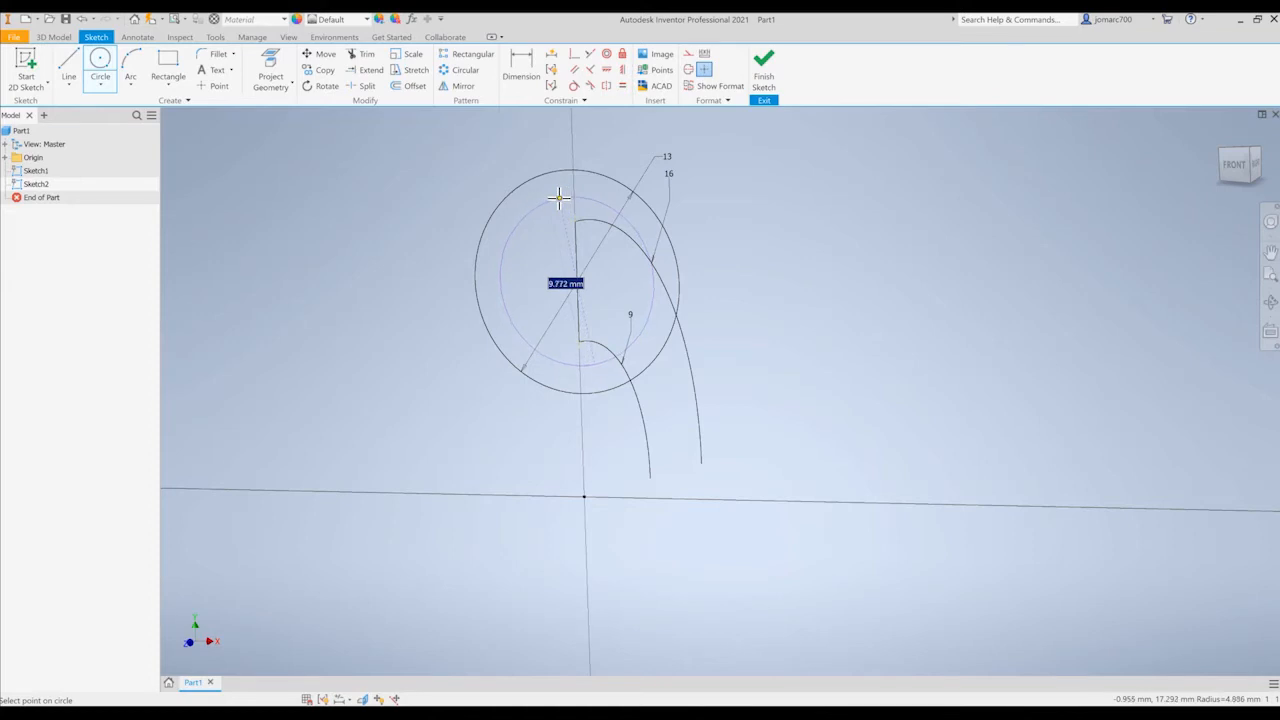
text(10)
key(Return)
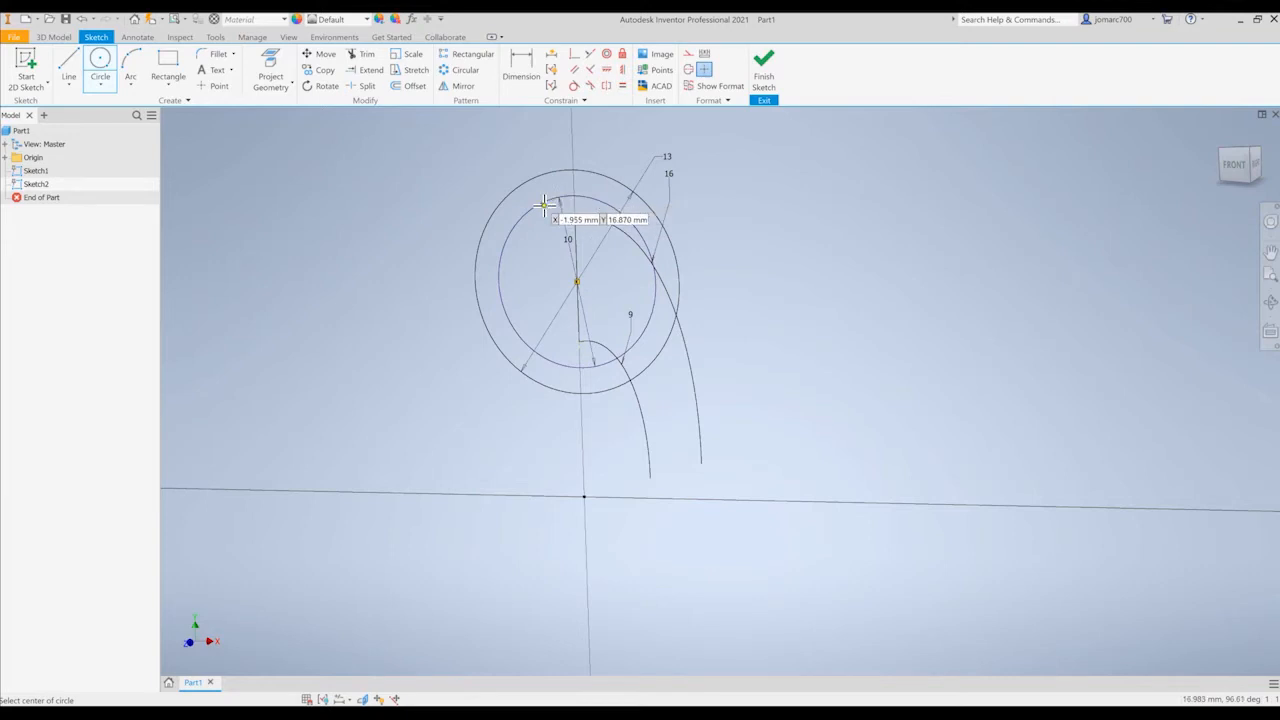
key(Escape)
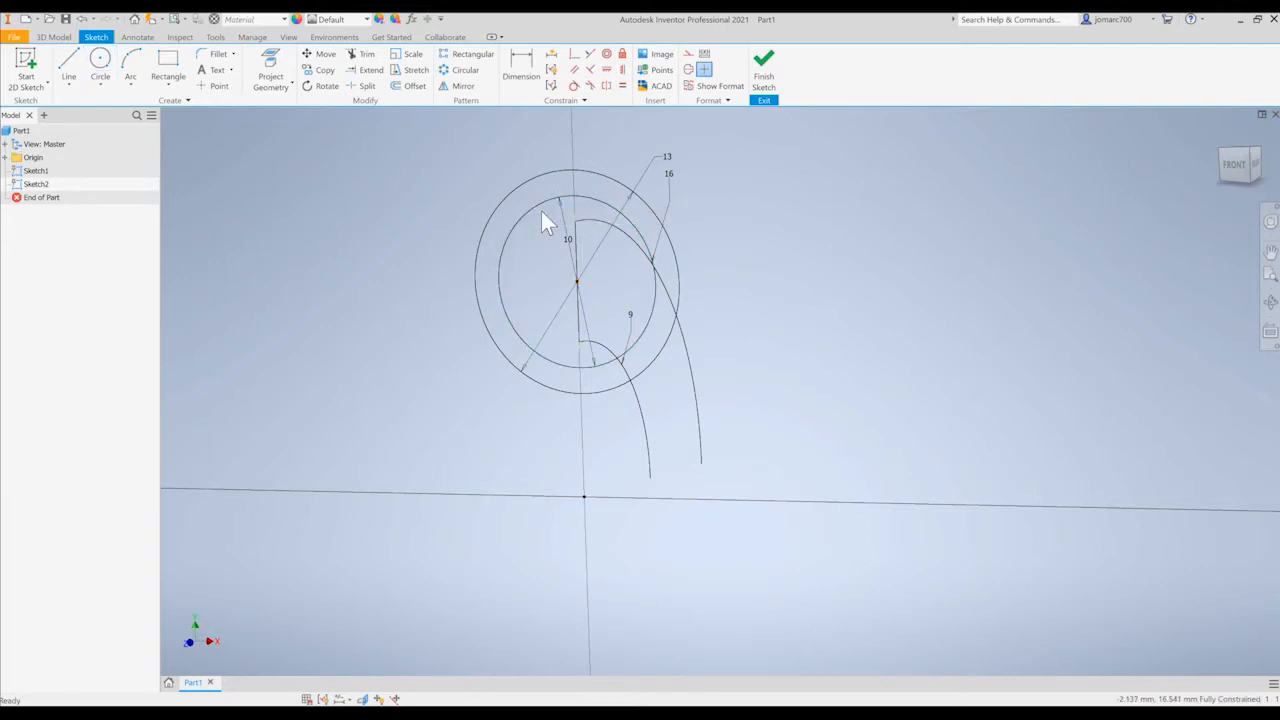
Add another concentric circle with a 5 mm diameter at the same centre point
right_click(559, 286)
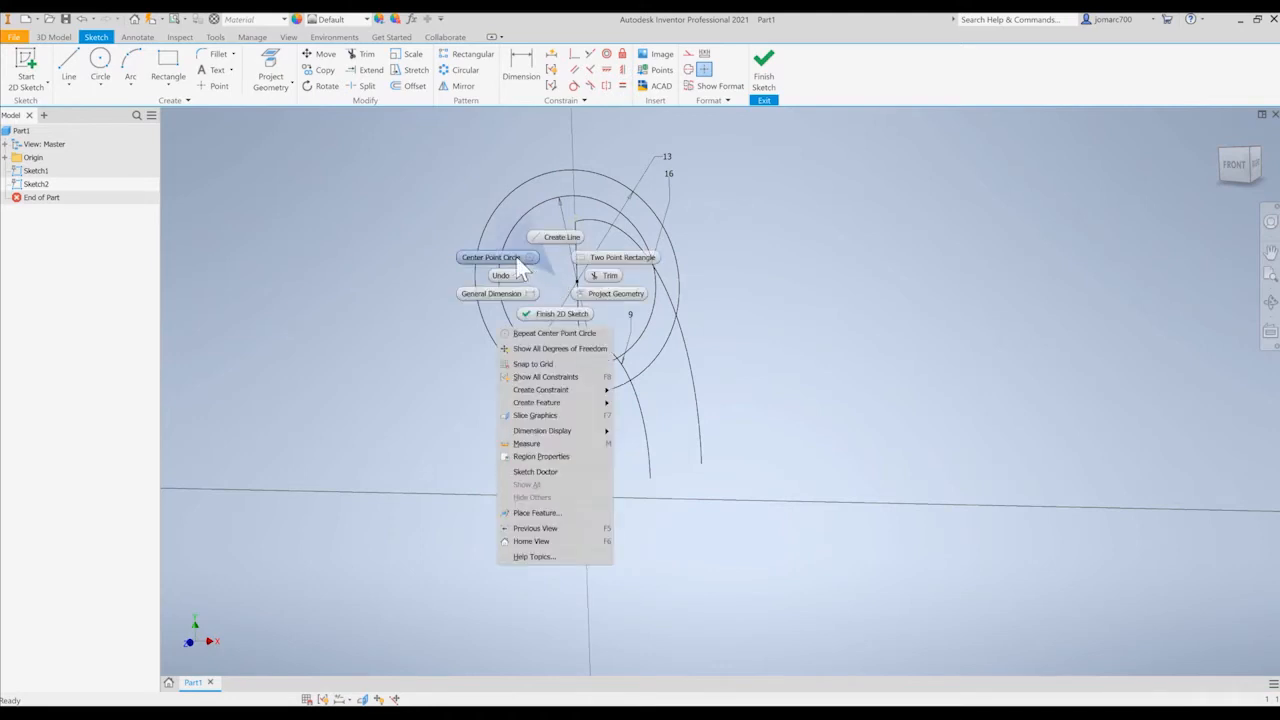
click(518, 262)
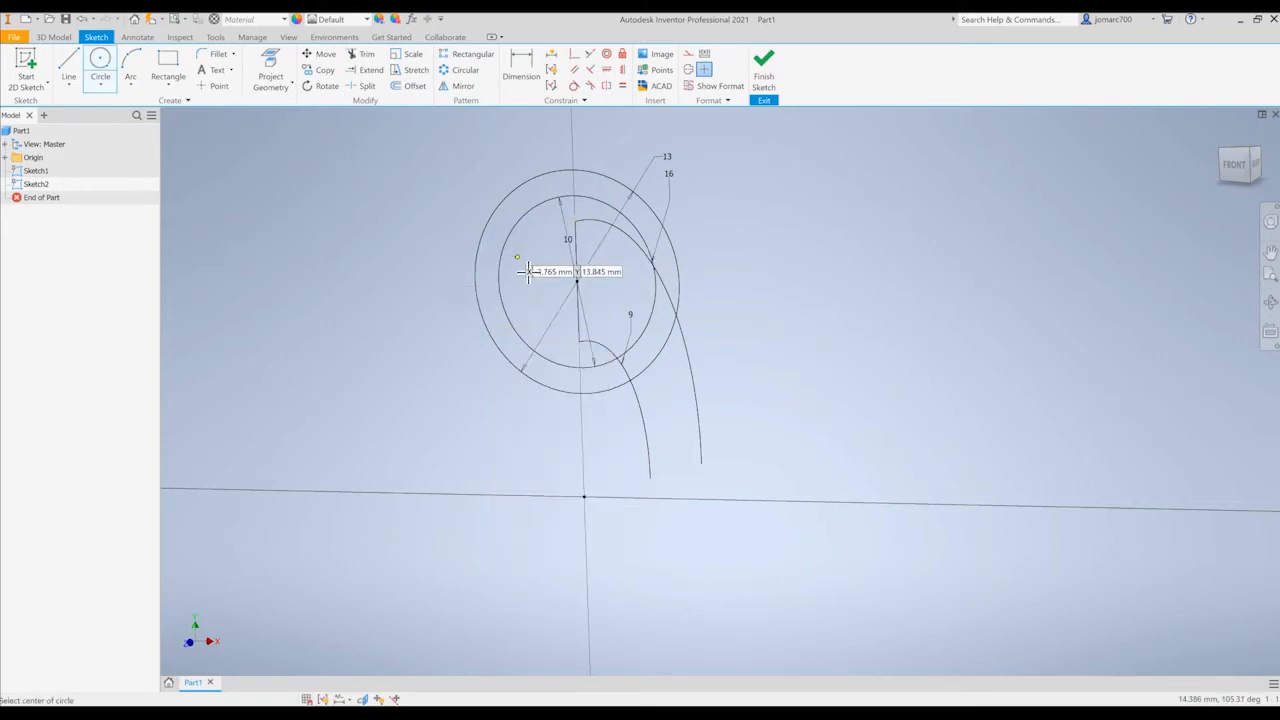
click(578, 283)
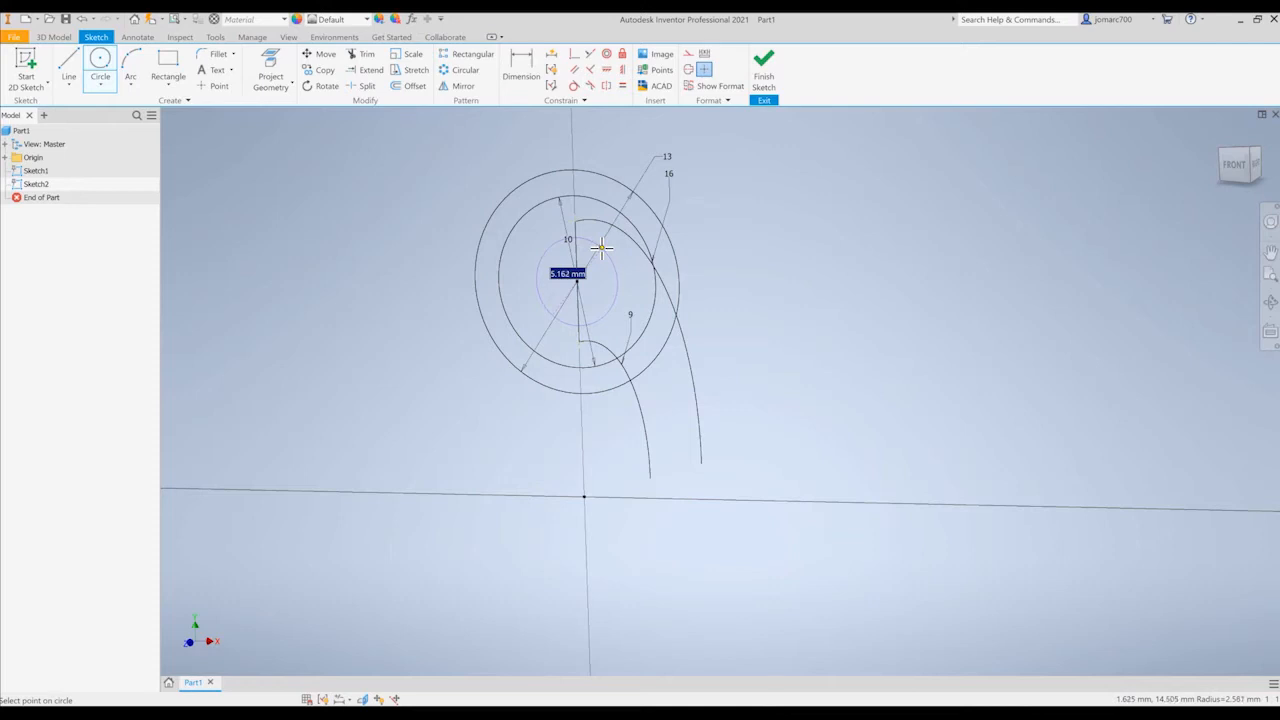
text(5)
key(Return)
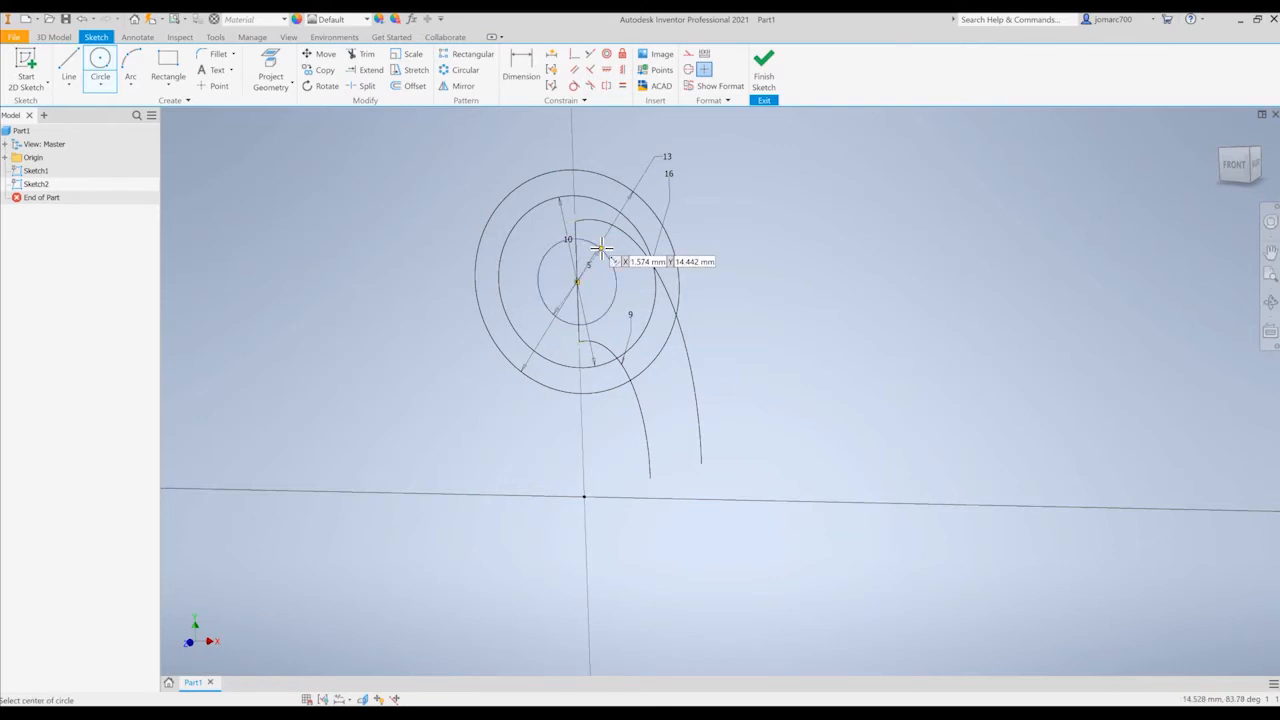
scroll(600, 247, up, 2)
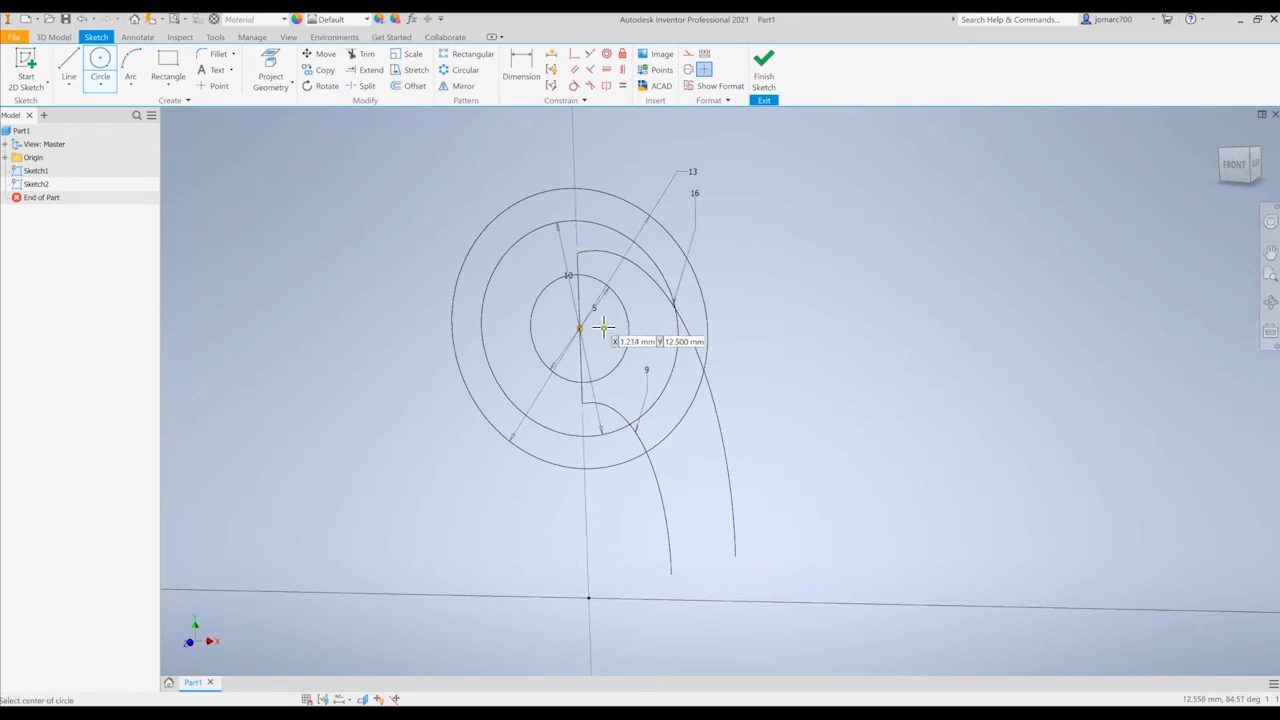
key(Escape)
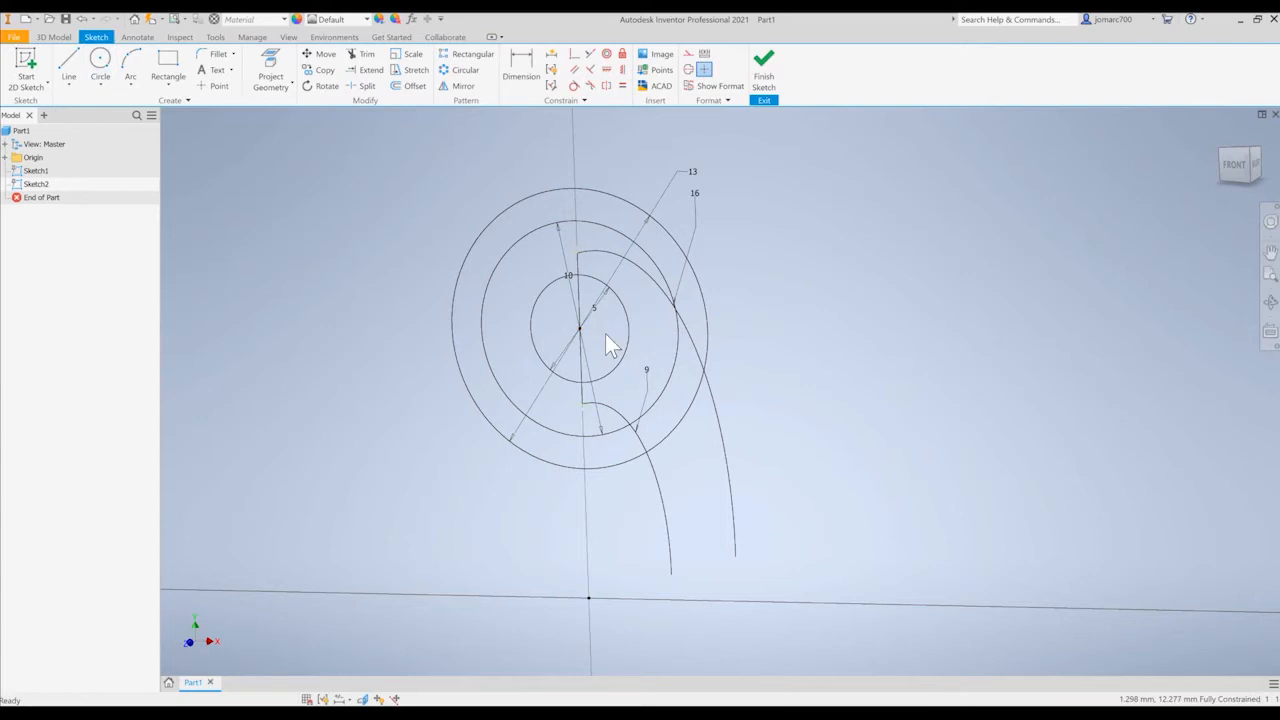
Extrude all regions inside the 13 mm circle 1 mm towards the arcs to form a solid flange disc
key(e)
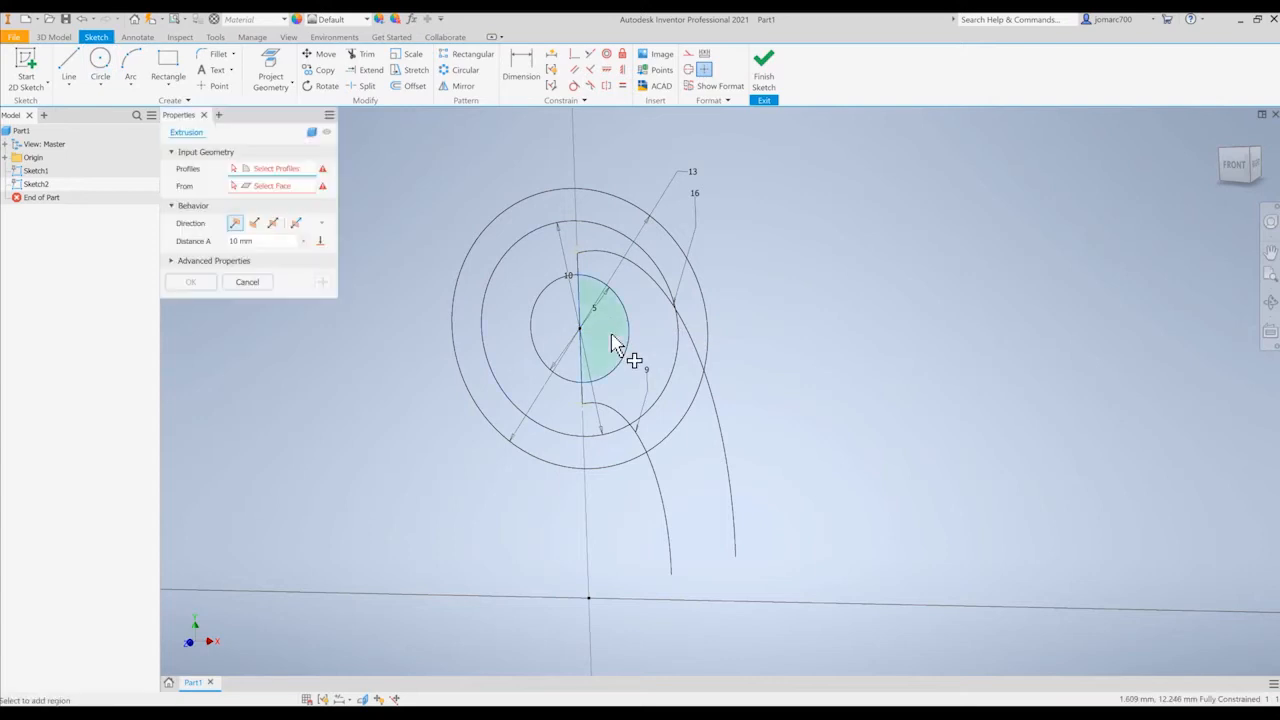
click(595, 214)
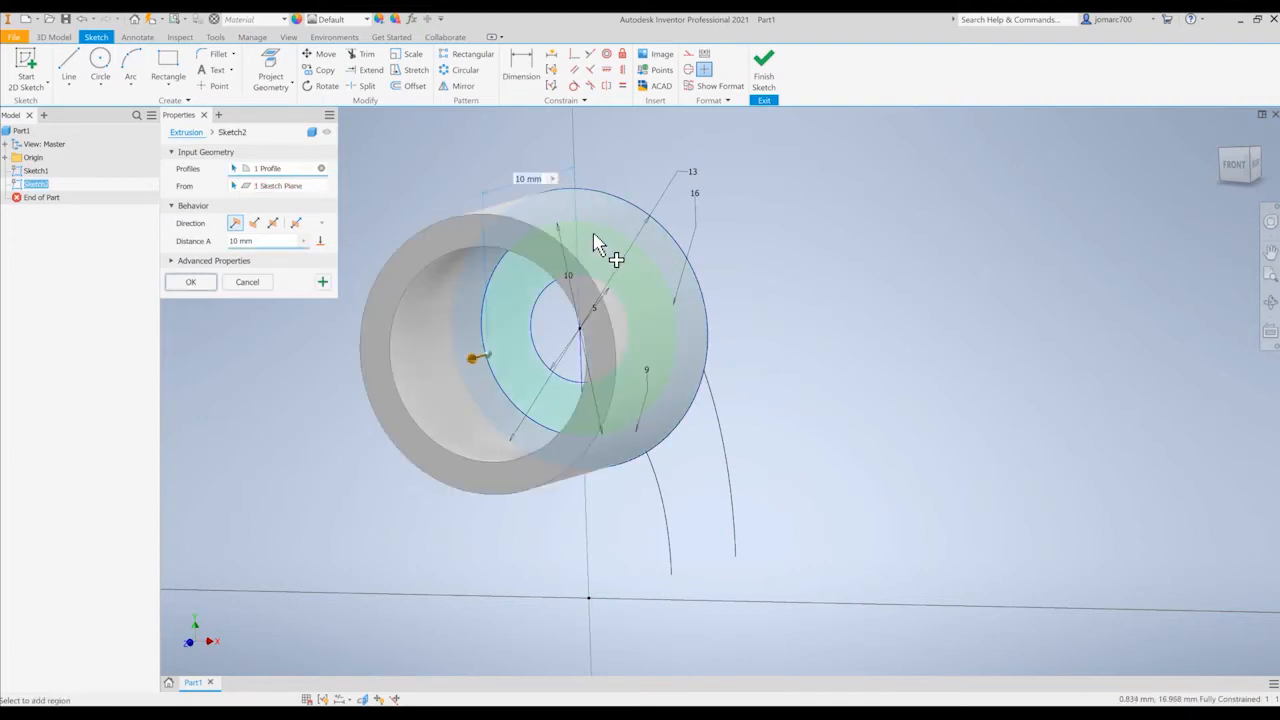
click(530, 287)
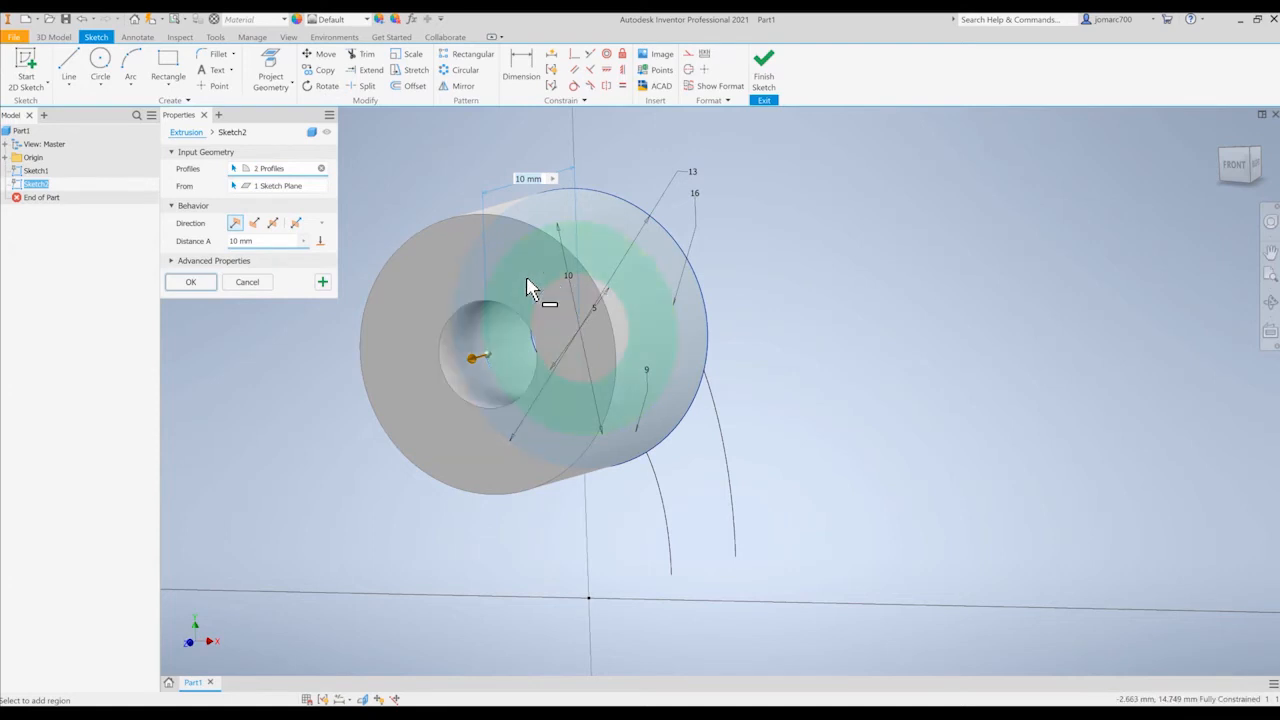
click(569, 313)
click(562, 318)
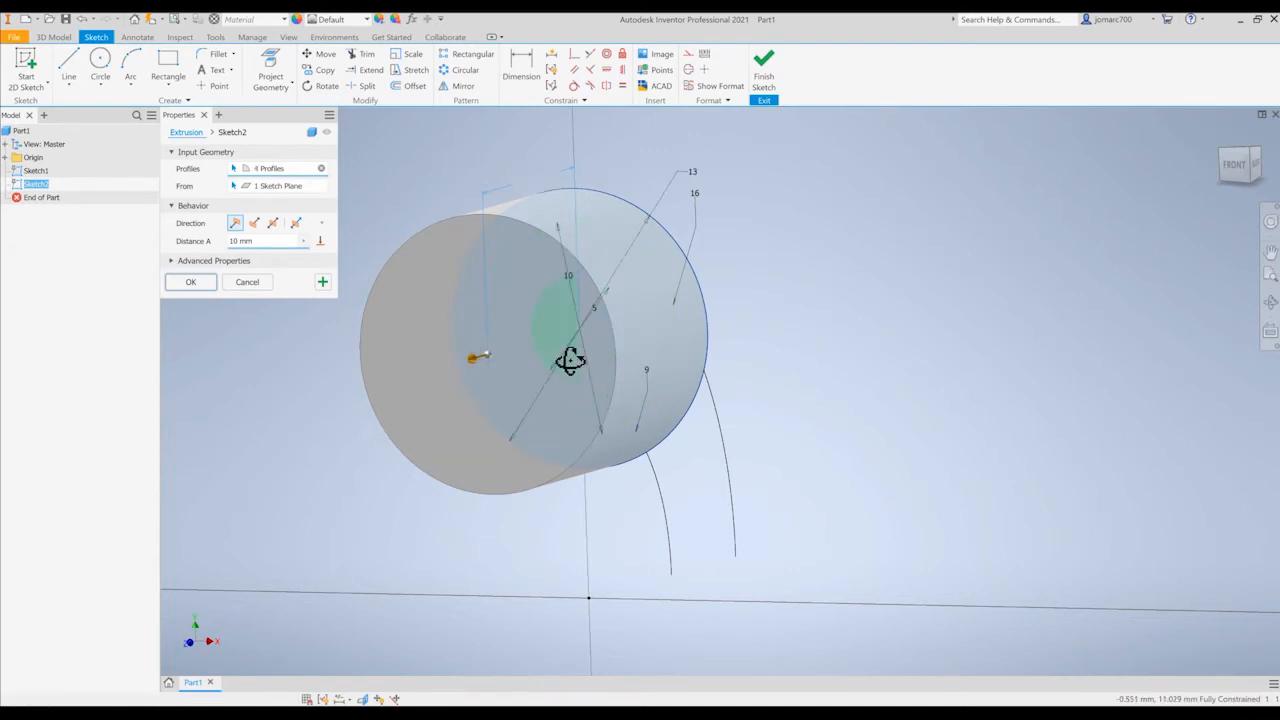
shift+middle_drag(570, 360, 440, 374)
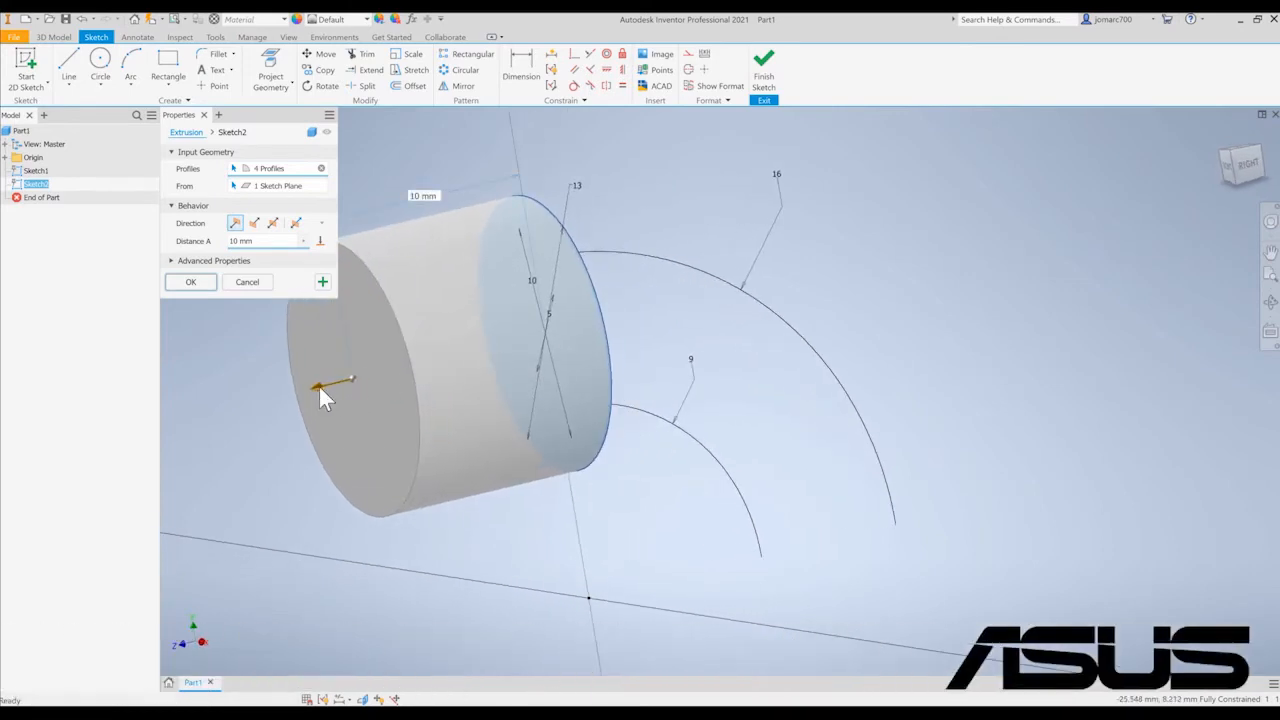
drag(318, 384, 566, 339)
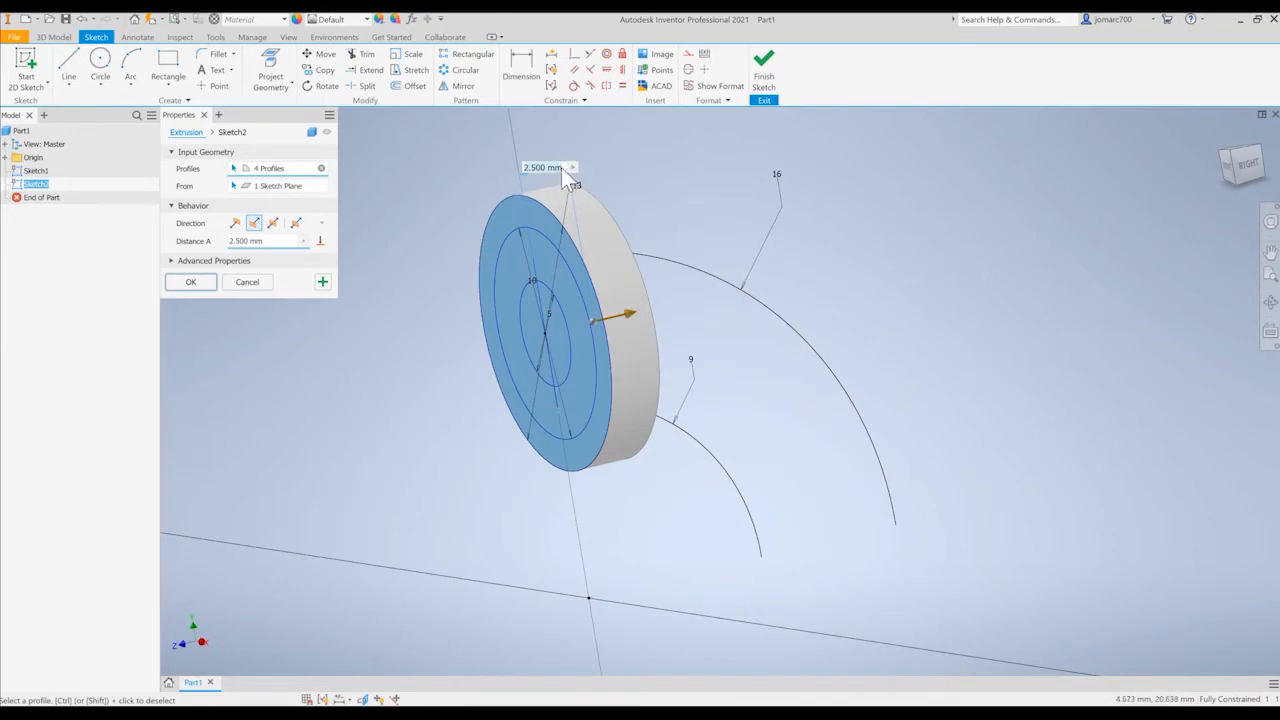
text(1)
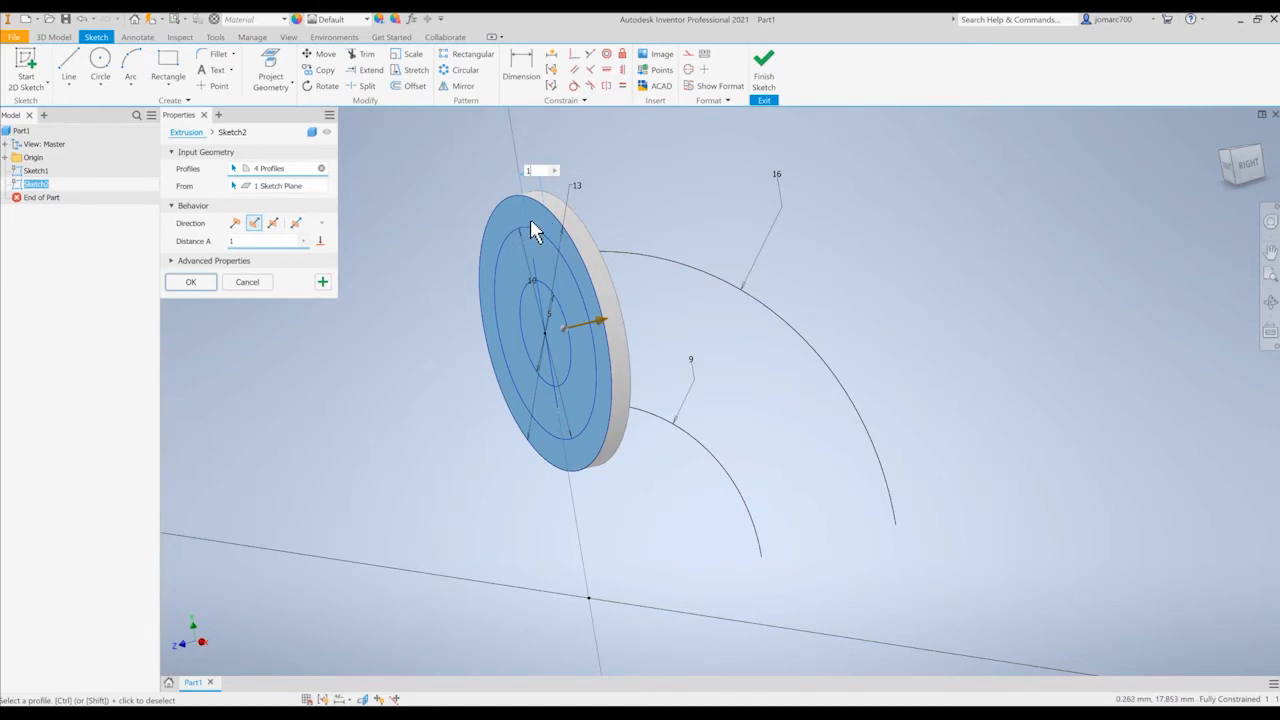
middle_drag(541, 251, 543, 262)
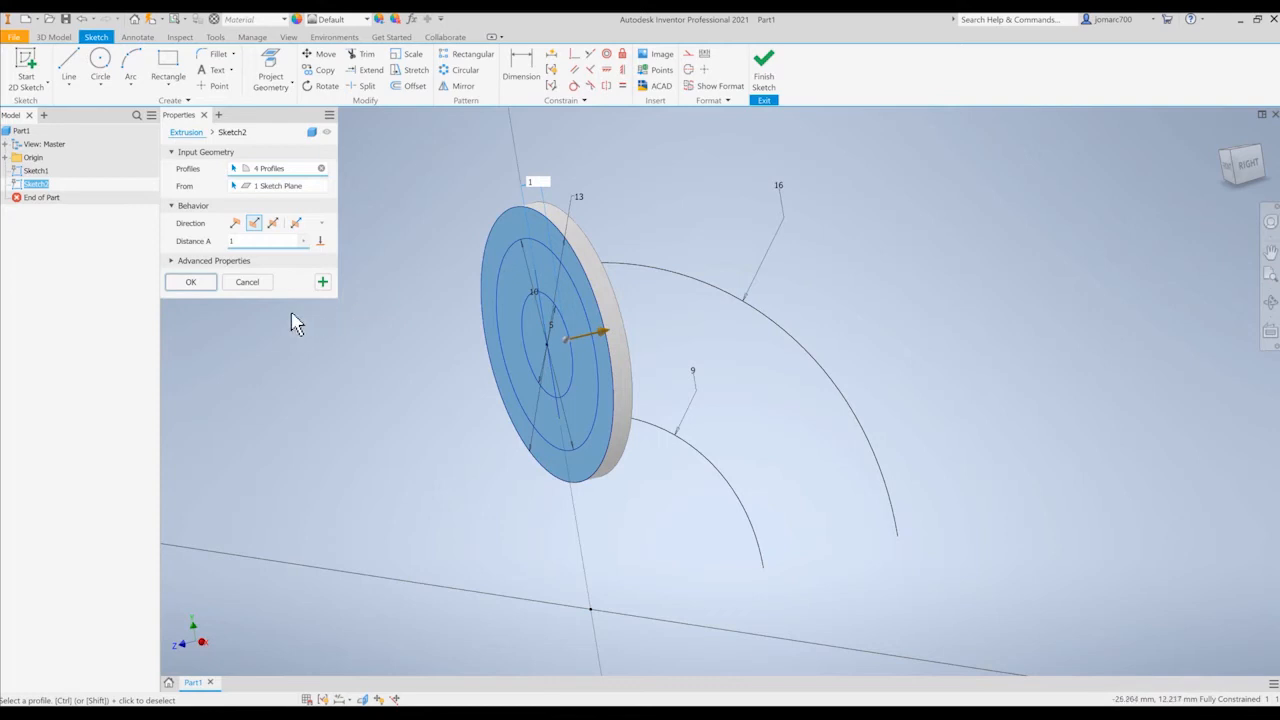
click(194, 281)
middle_drag(430, 251, 432, 254)
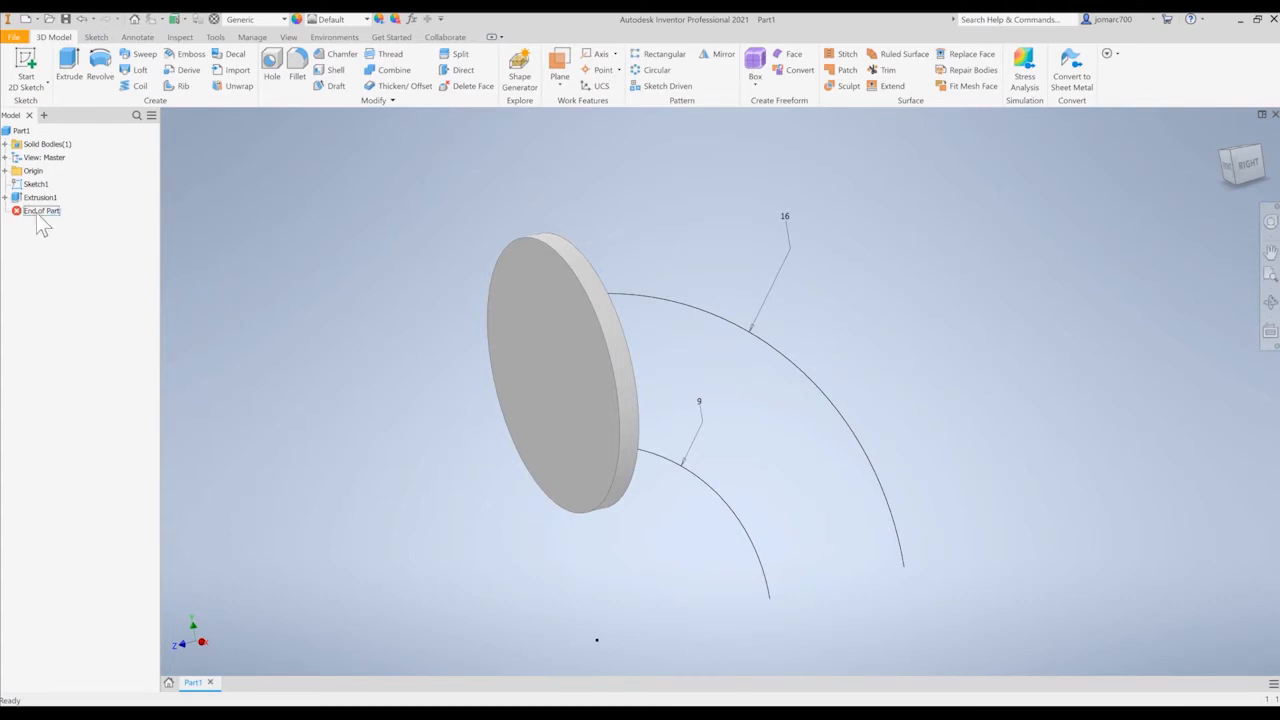
Make the concentric-circle sketch used by the disc extrusion visible again
click(5, 197)
click(50, 212)
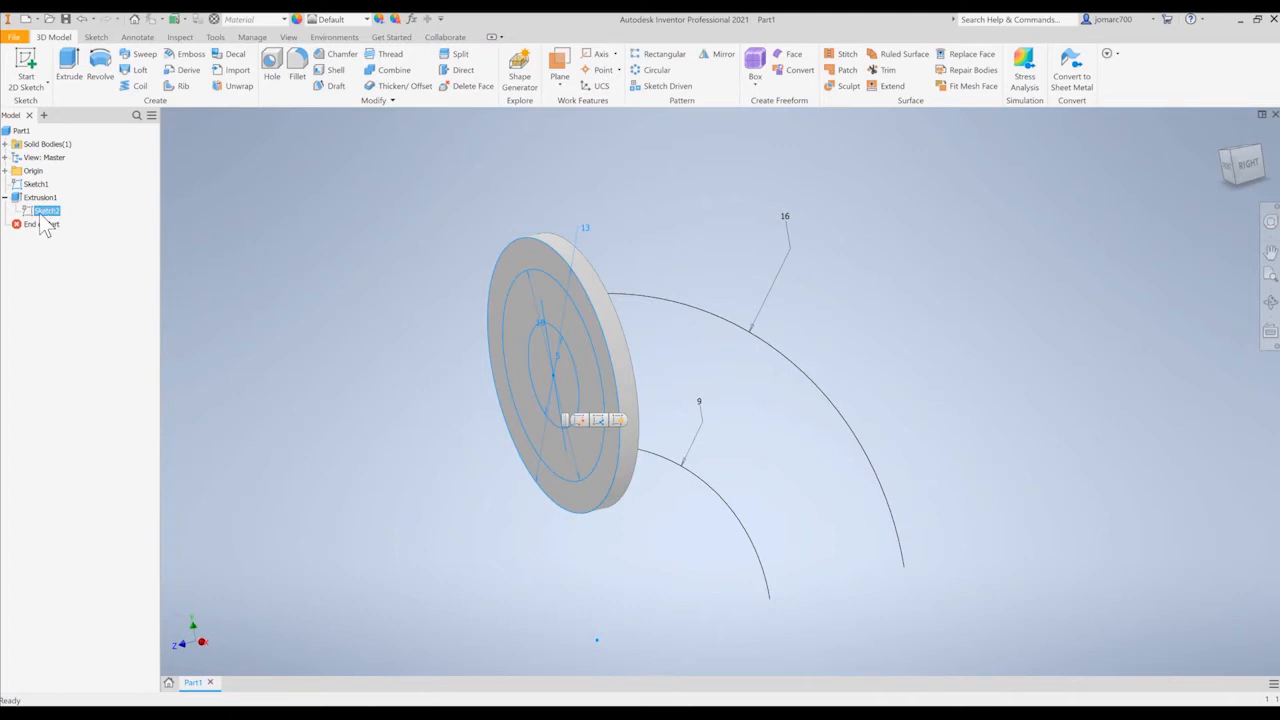
right_click(42, 214)
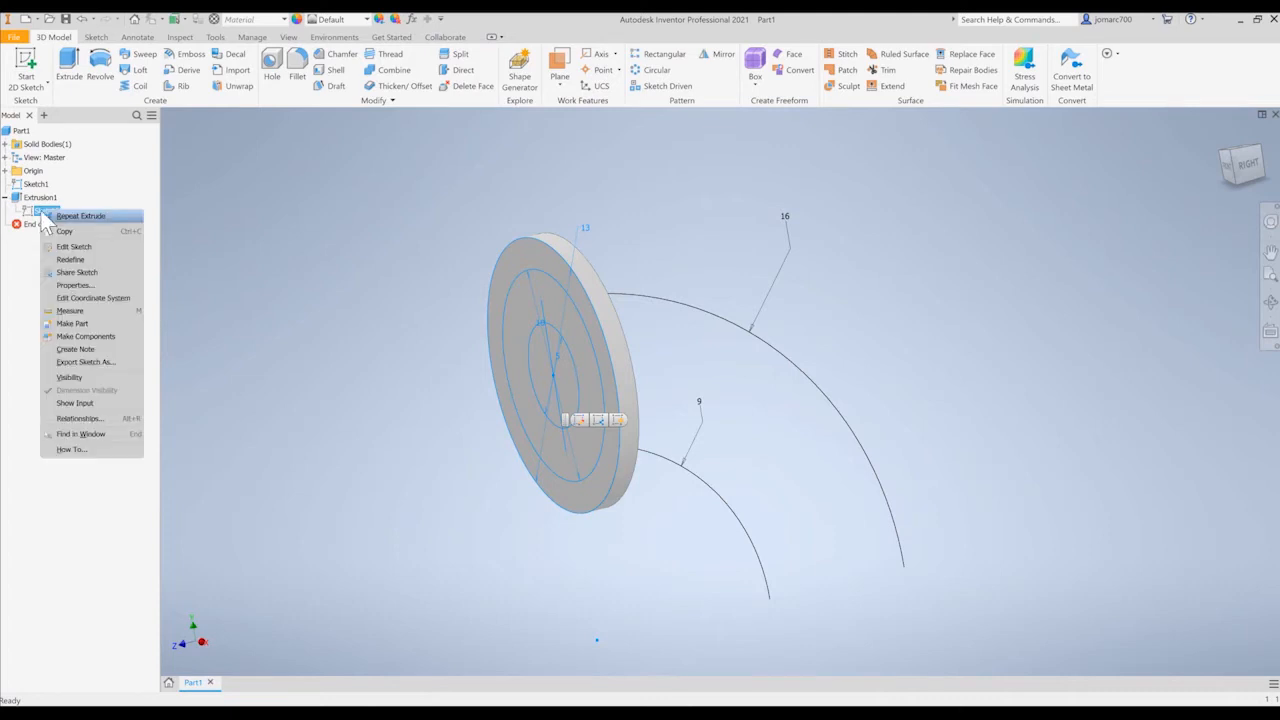
click(92, 376)
scroll(389, 321, up, 3)
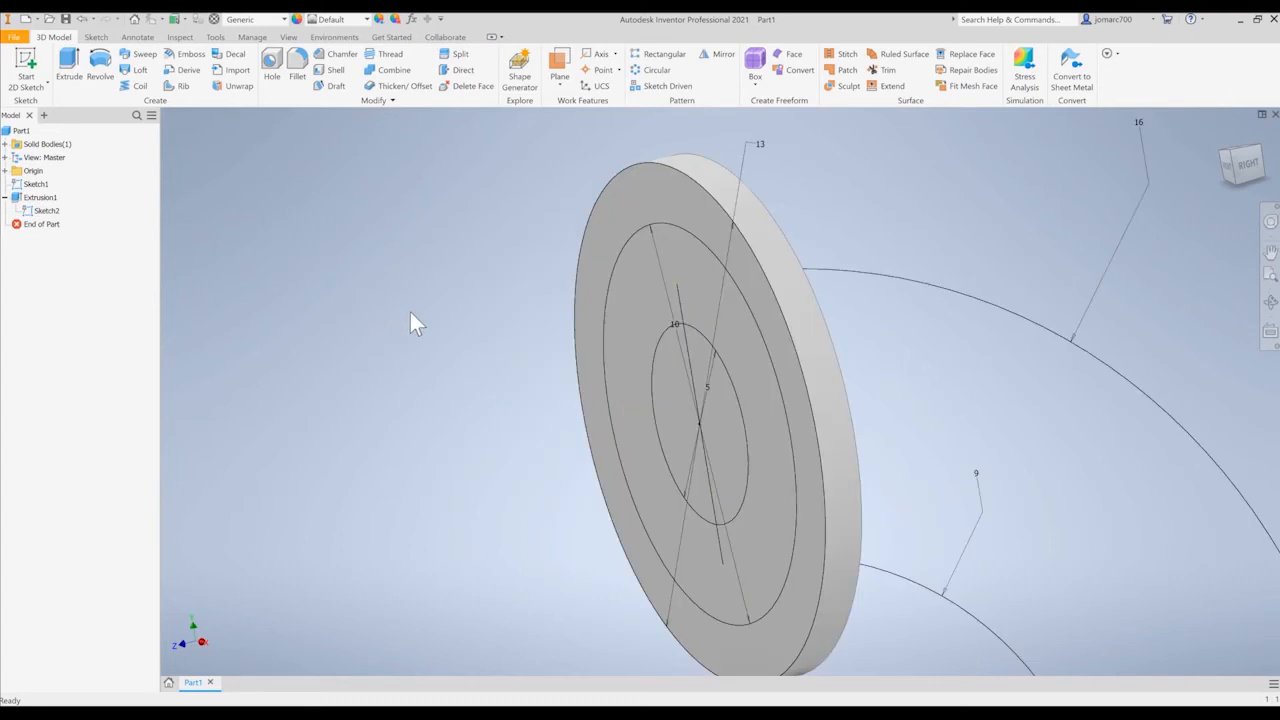
scroll(410, 312, down, 3)
Create a new sketch on the disc's flat face that faces away from the arcs
click(537, 233)
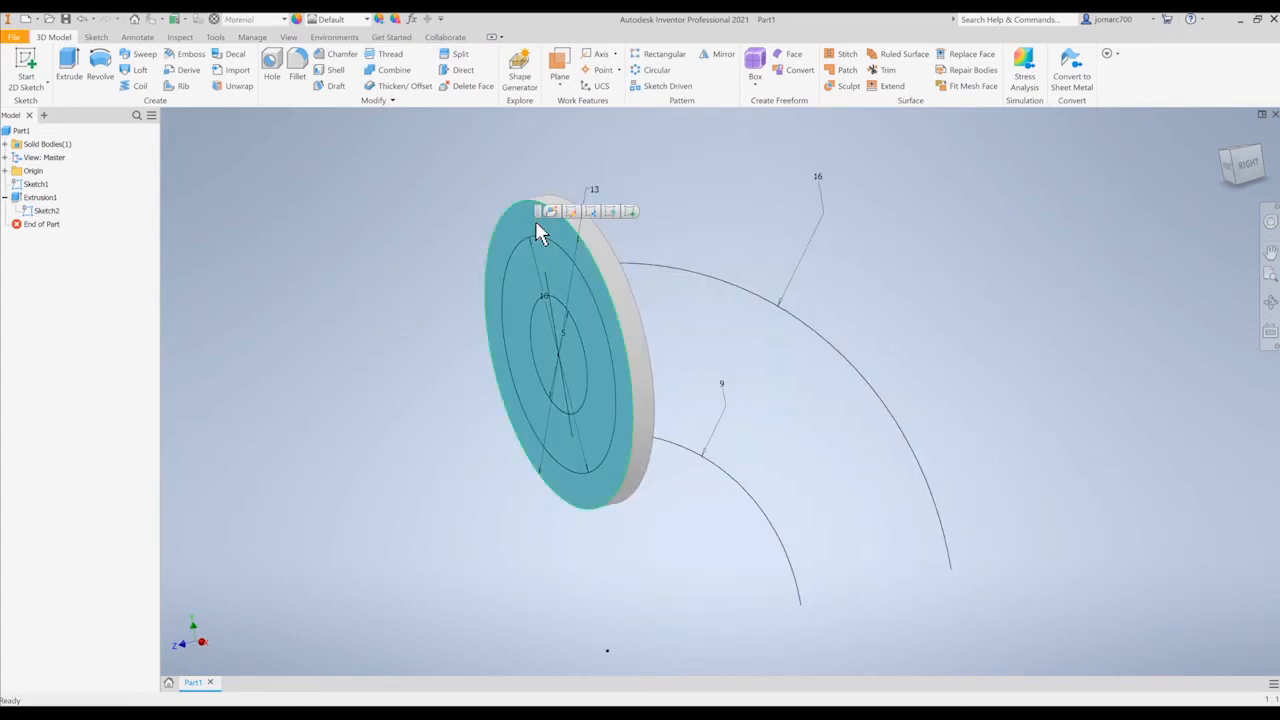
mouse_move(536, 222)
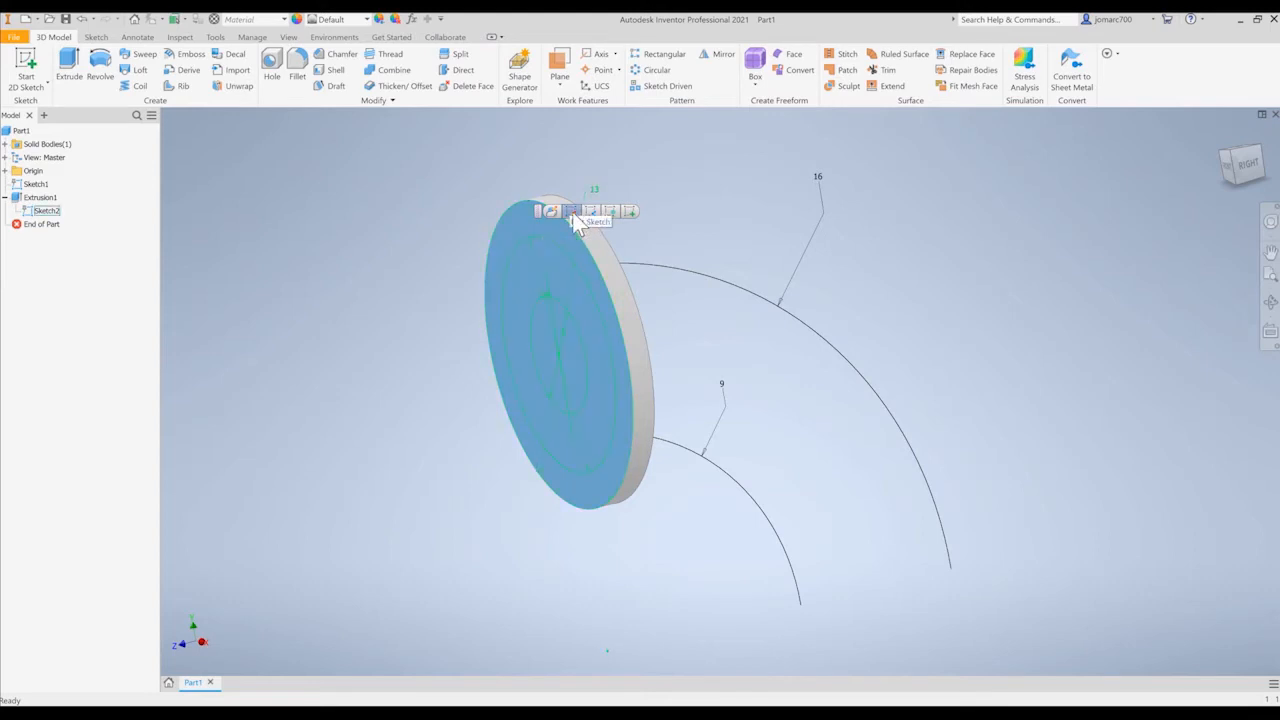
click(630, 212)
middle_drag(608, 218, 471, 457)
middle_drag(437, 343, 449, 337)
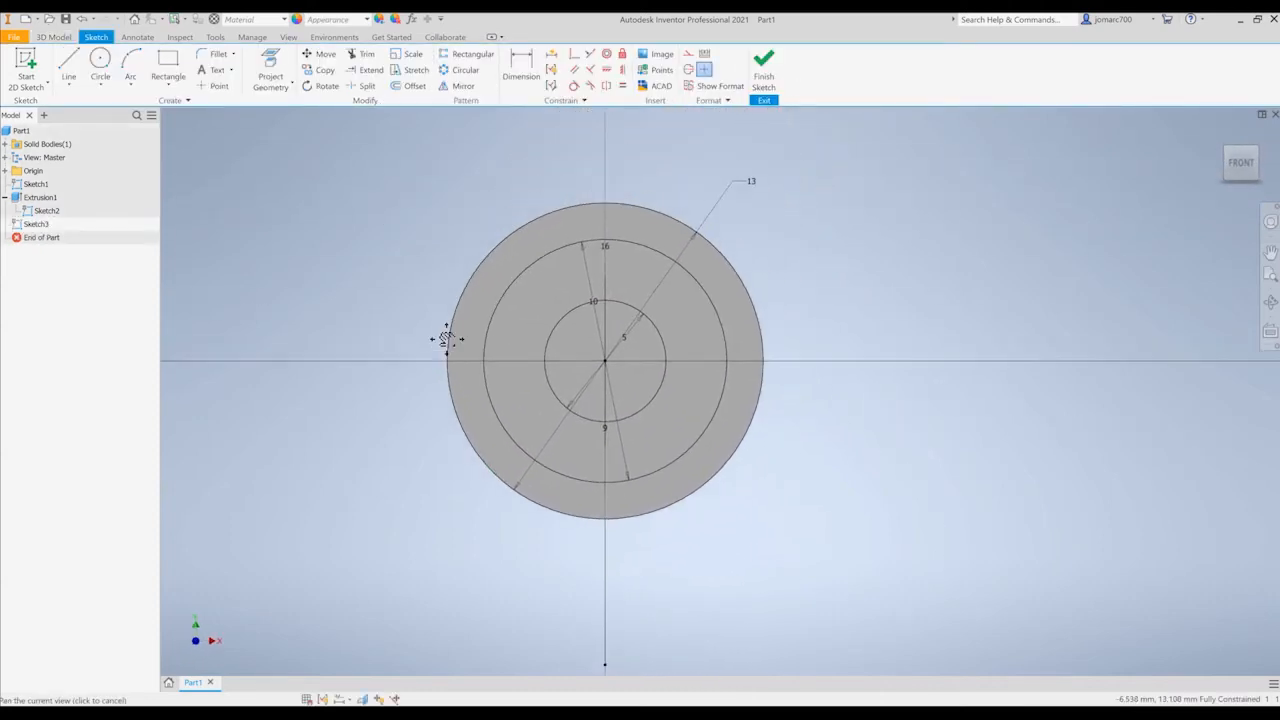
Project the 10 mm circle into the new sketch as reference geometry
right_click(449, 238)
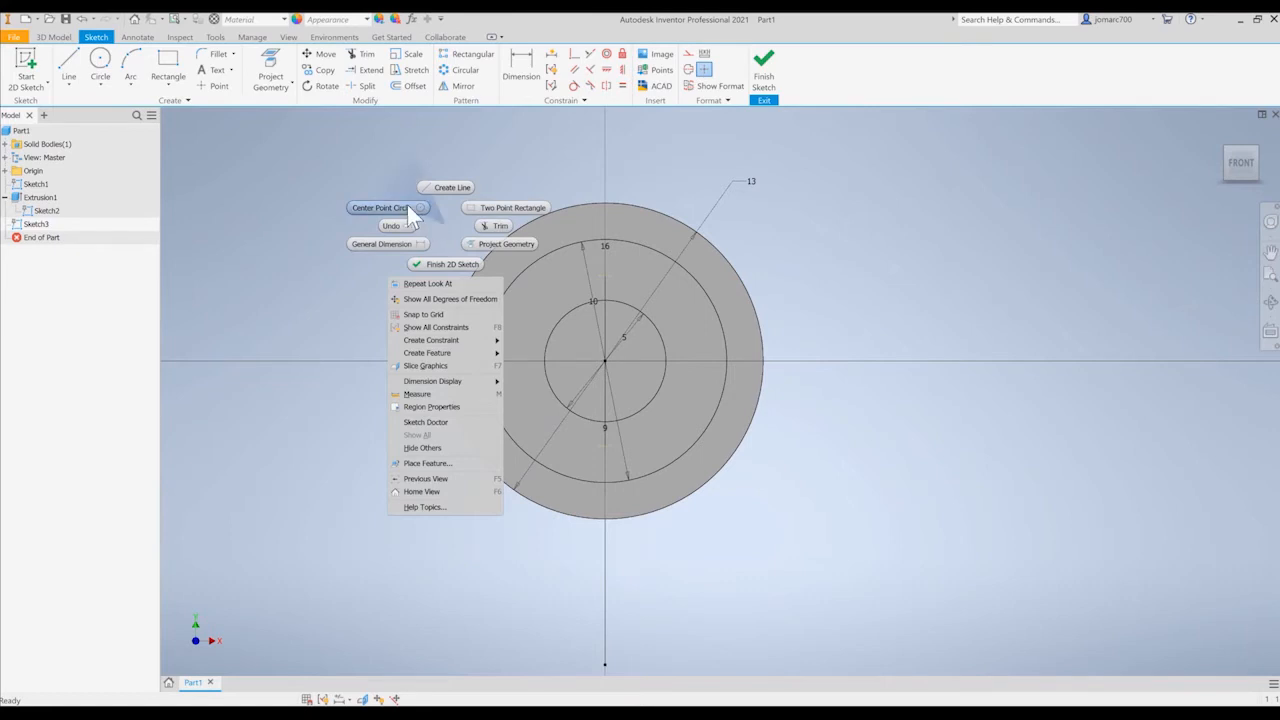
click(405, 207)
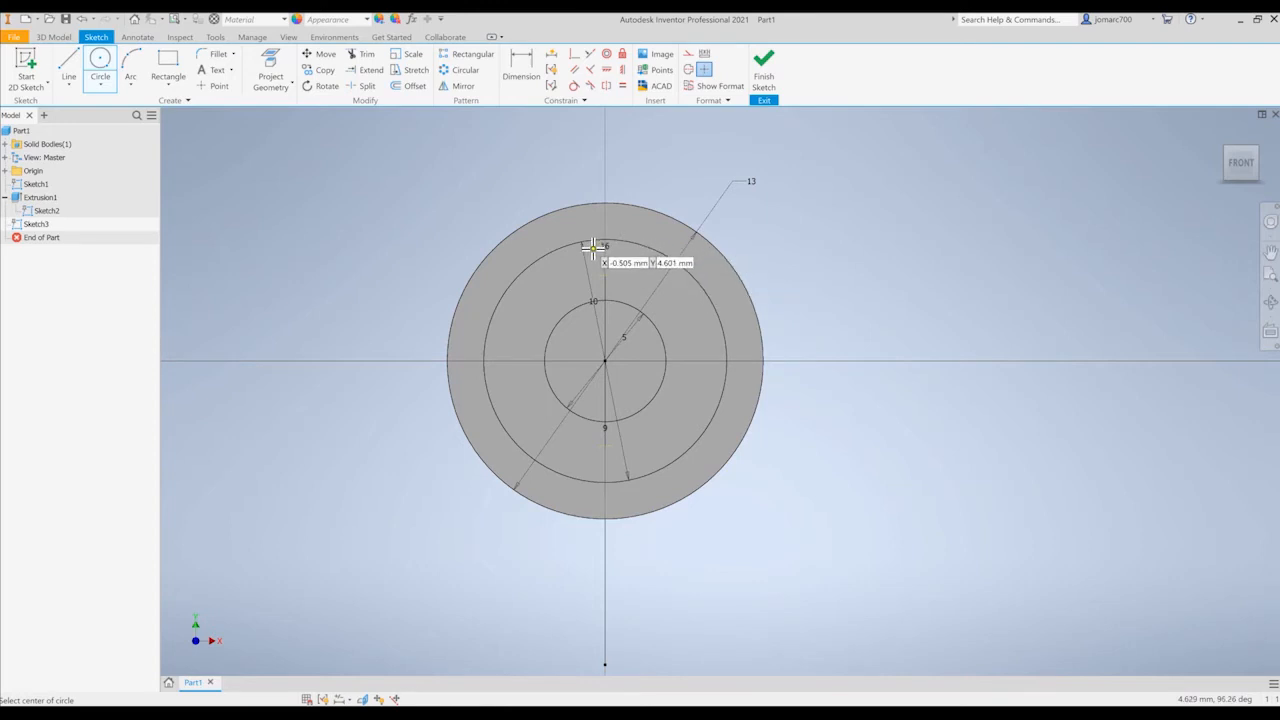
click(274, 70)
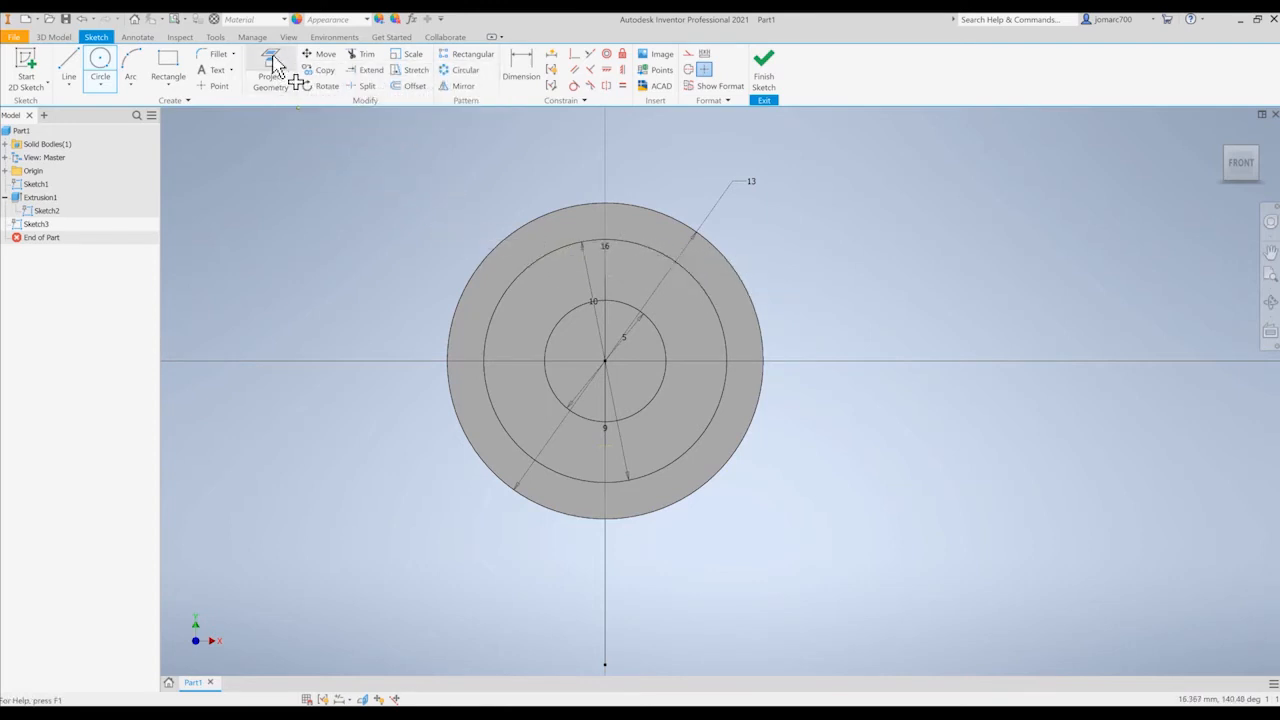
click(543, 266)
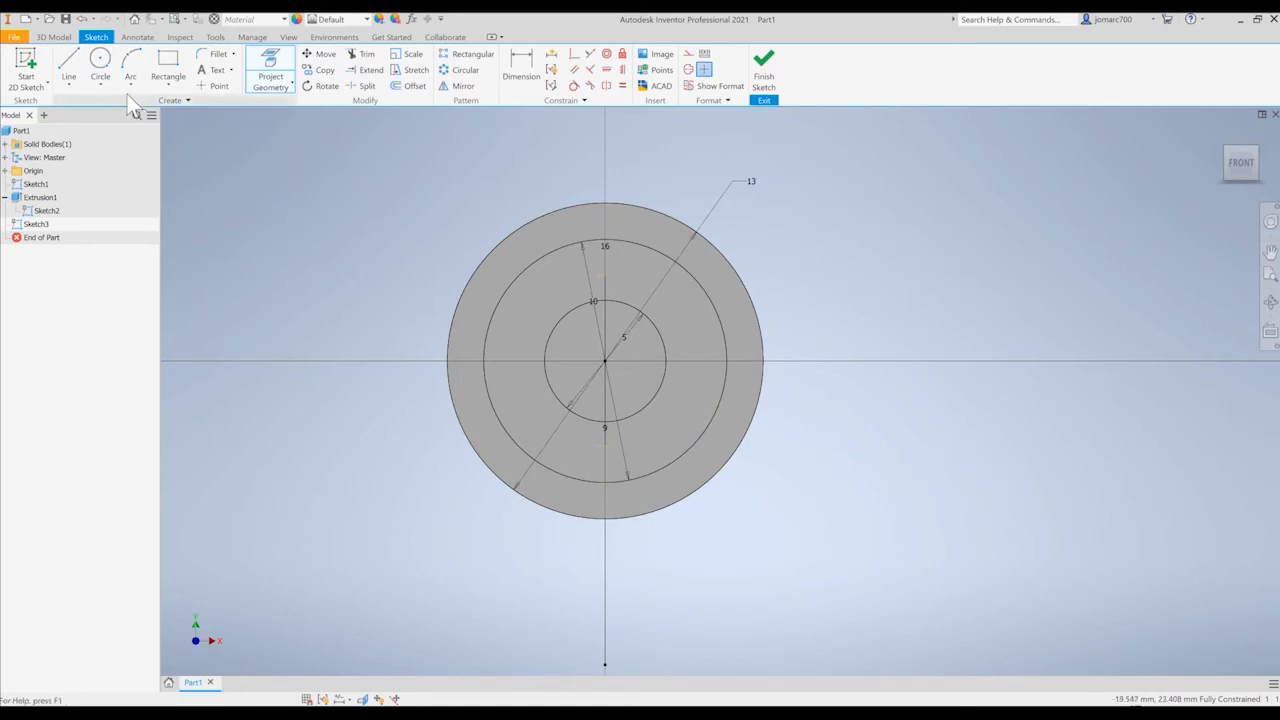
Draw a circle with a 1 mm diameter centred on the uppermost point of the projected 10 mm circle
click(106, 72)
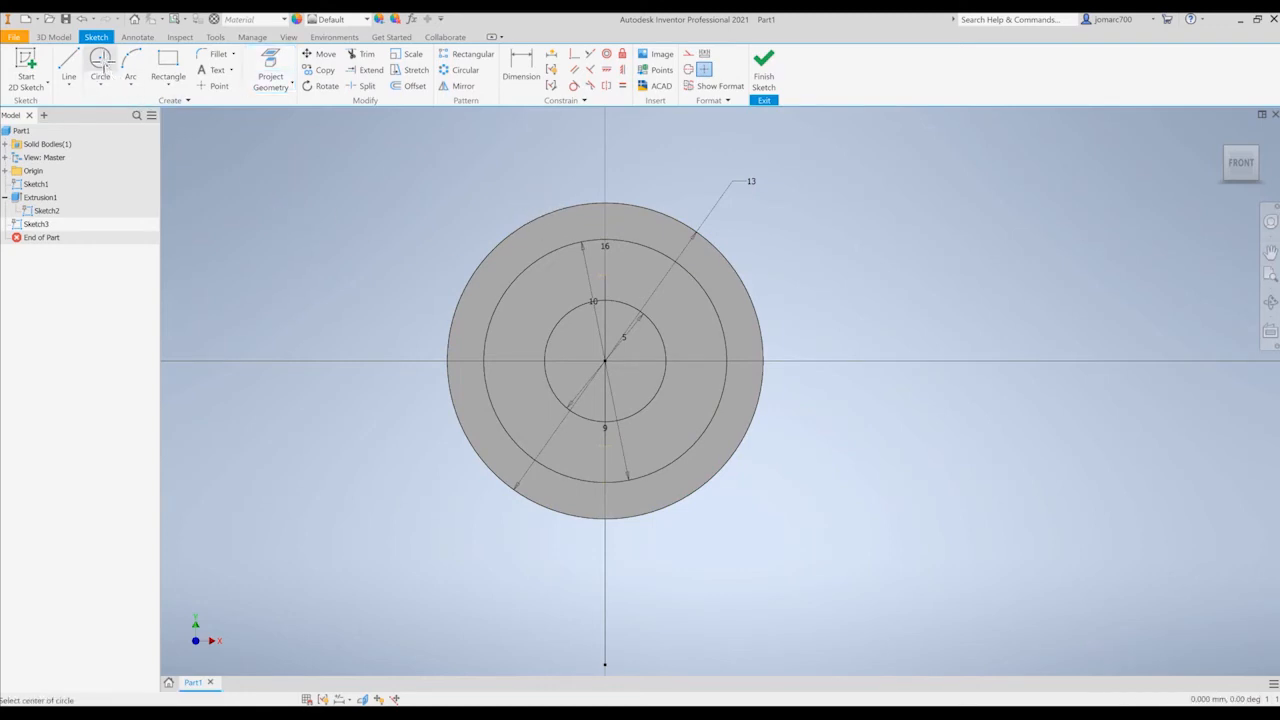
click(604, 240)
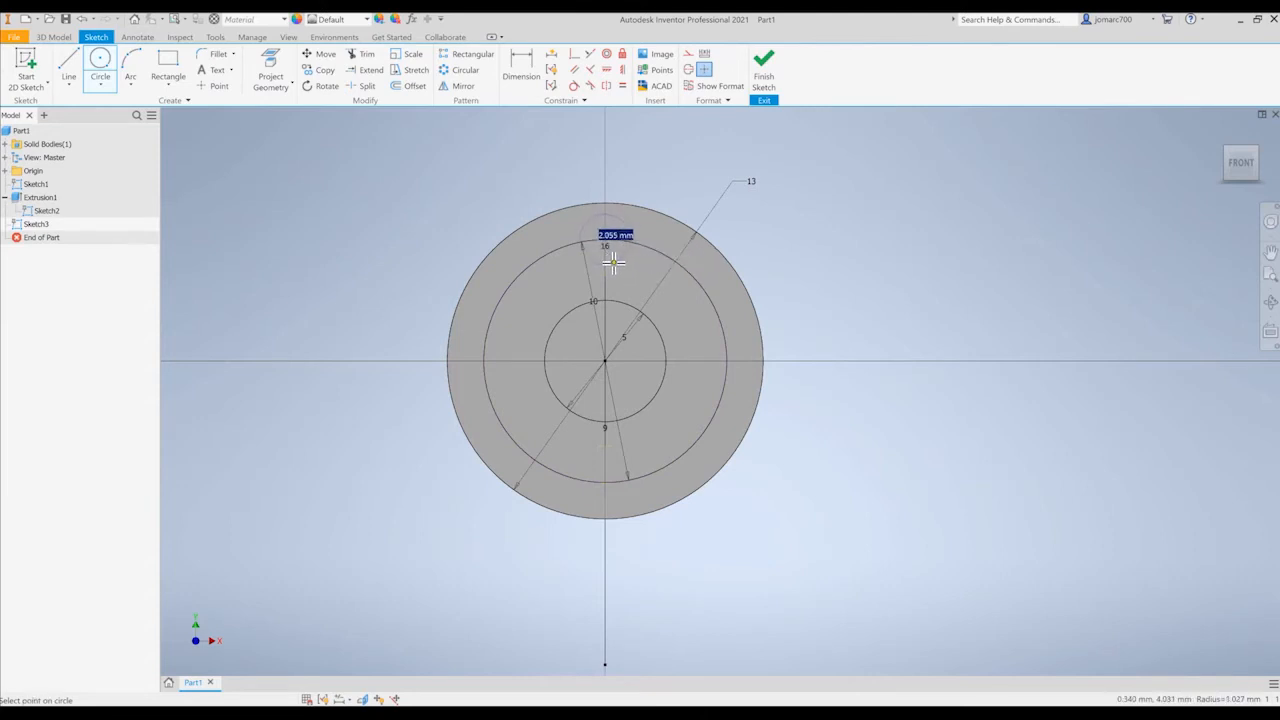
text(1)
key(Return)
scroll(612, 259, up, 4)
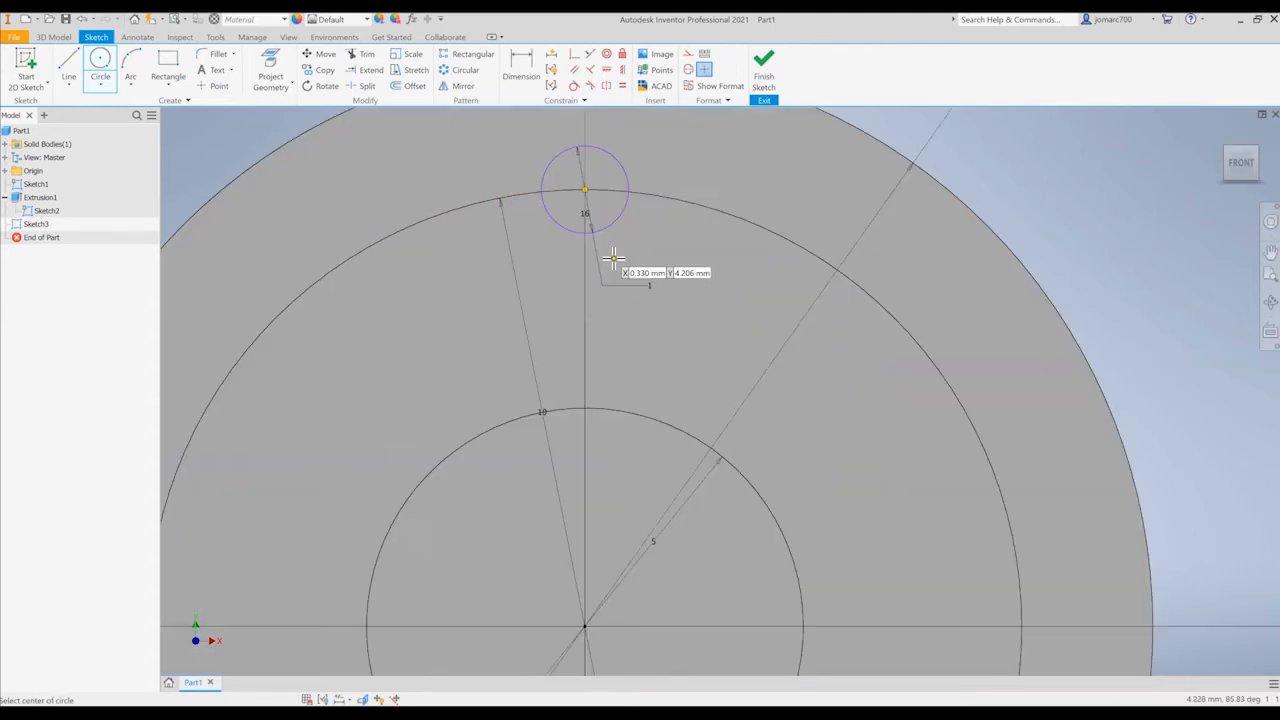
middle_drag(614, 258, 649, 343)
key(Escape)
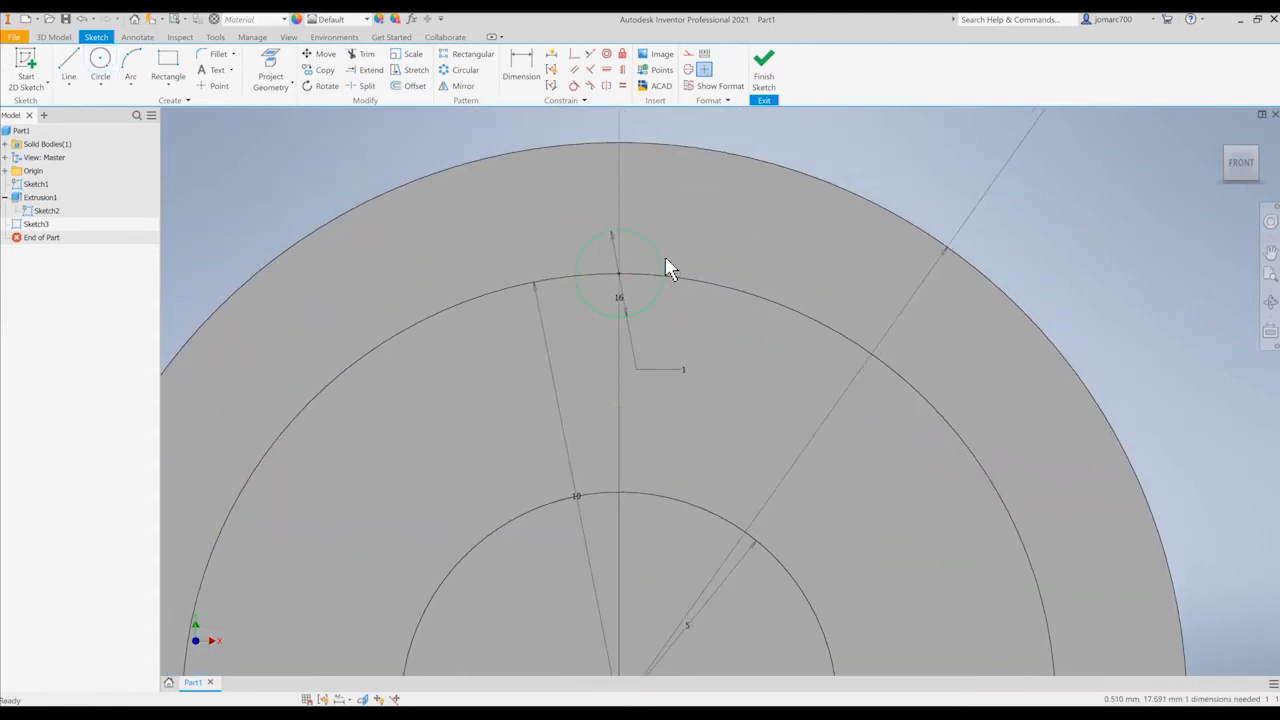
Move the 1 mm circle along the 10 mm circle, and constrain its centre vertically to the disc's centre point
mouse_move(660, 258)
mouse_down()
mouse_move(689, 252)
mouse_move(658, 253)
mouse_move(664, 231)
mouse_move(610, 262)
mouse_move(654, 283)
mouse_move(712, 284)
mouse_up()
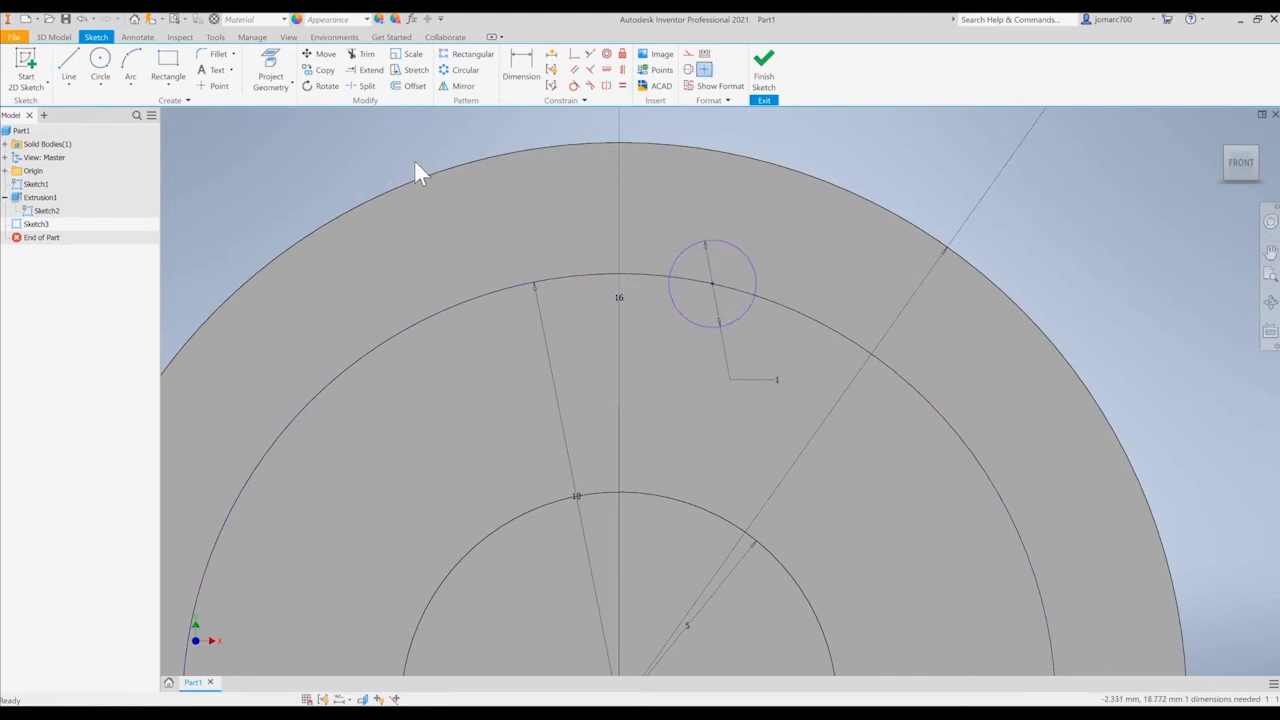
scroll(436, 152, down, 3)
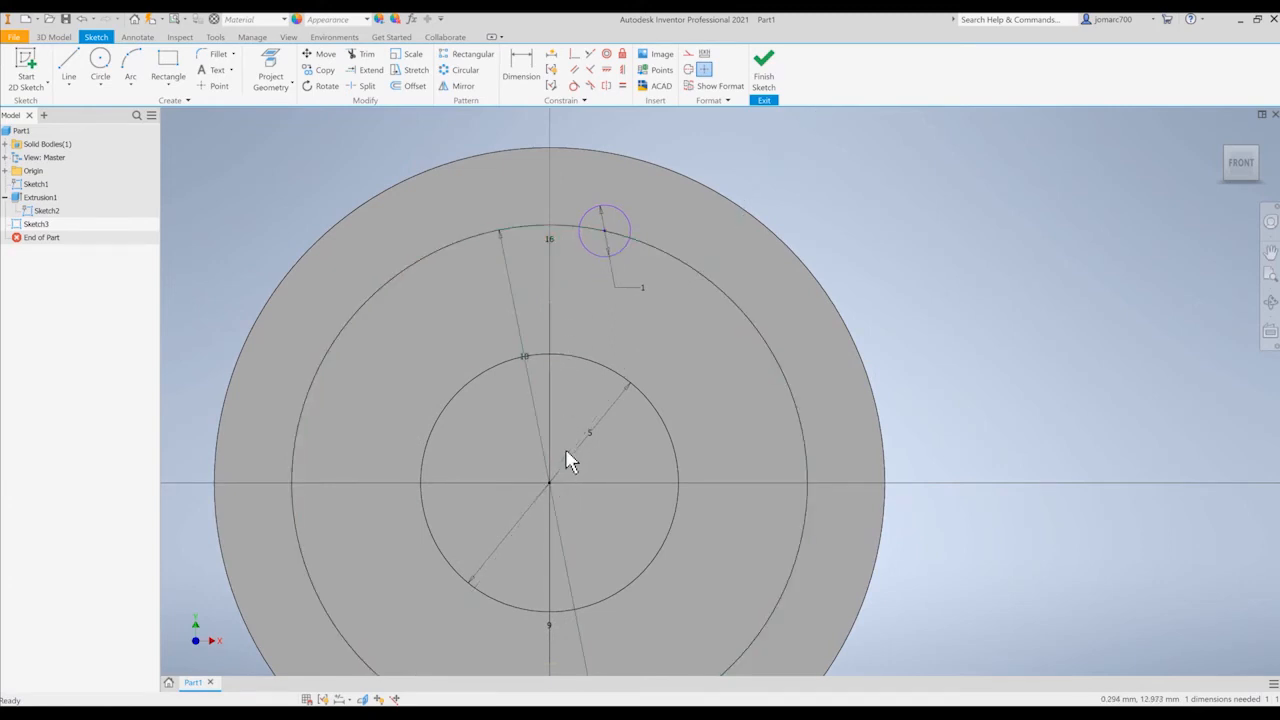
click(621, 70)
click(607, 236)
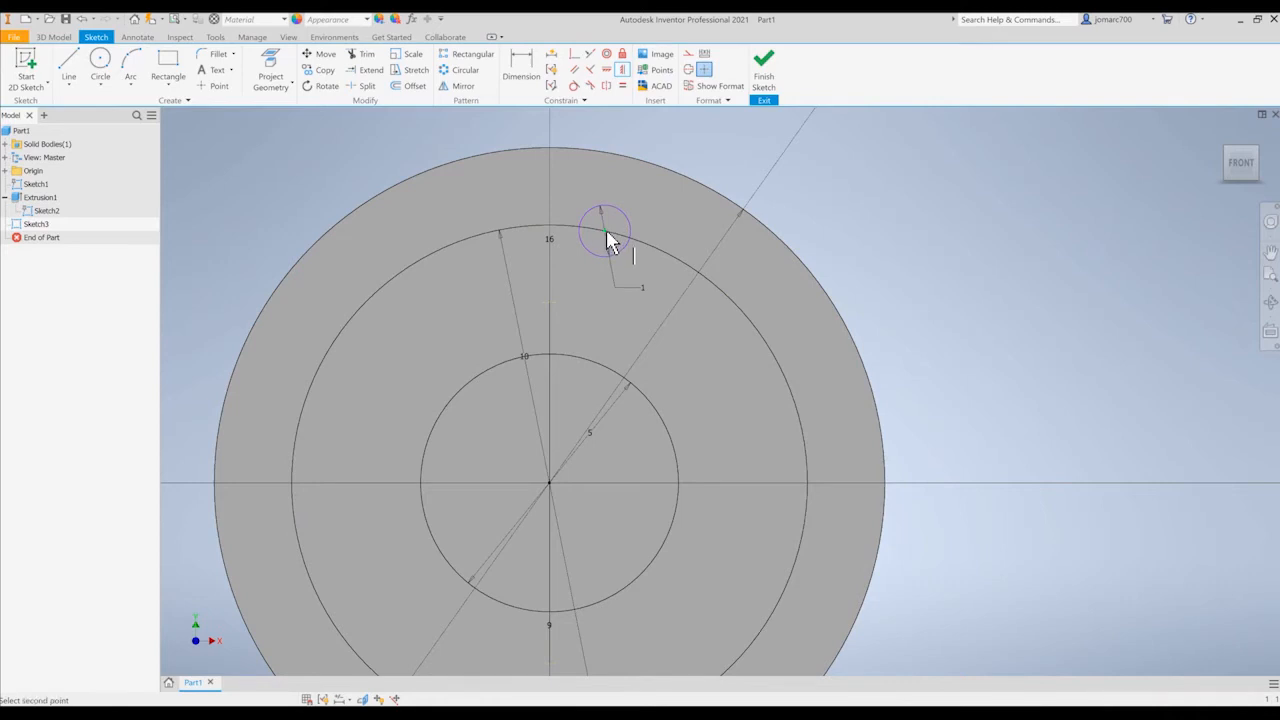
click(550, 483)
scroll(631, 205, down, 2)
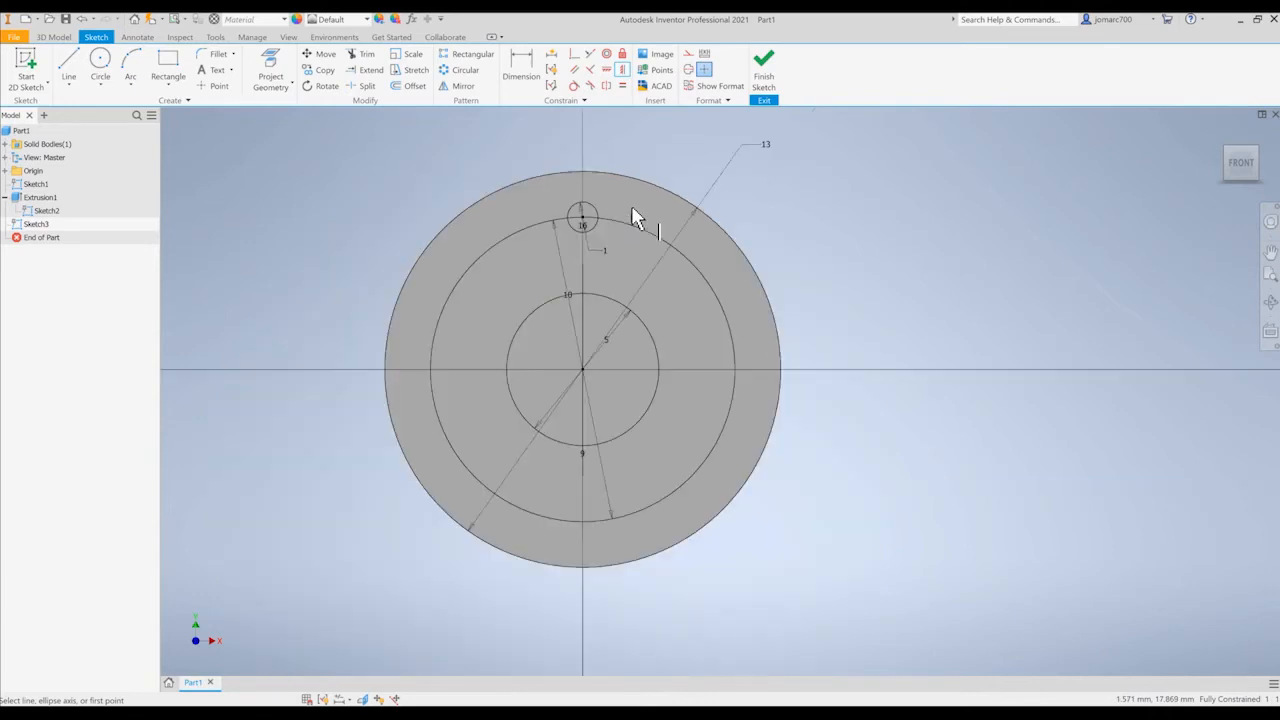
middle_drag(632, 208, 645, 194)
key(Escape)
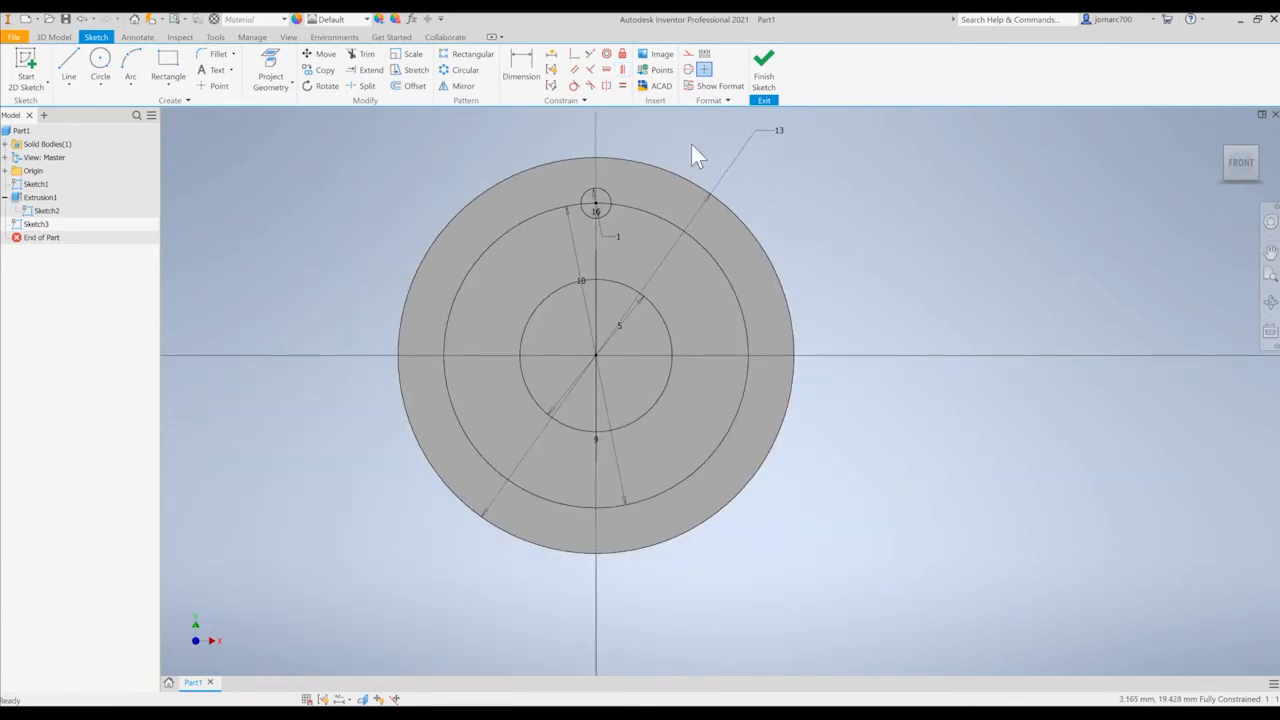
Extrude both halves of the 1 mm circle as a cut through the disc, ending at the disc's flat face towards the arcs
key(F6)
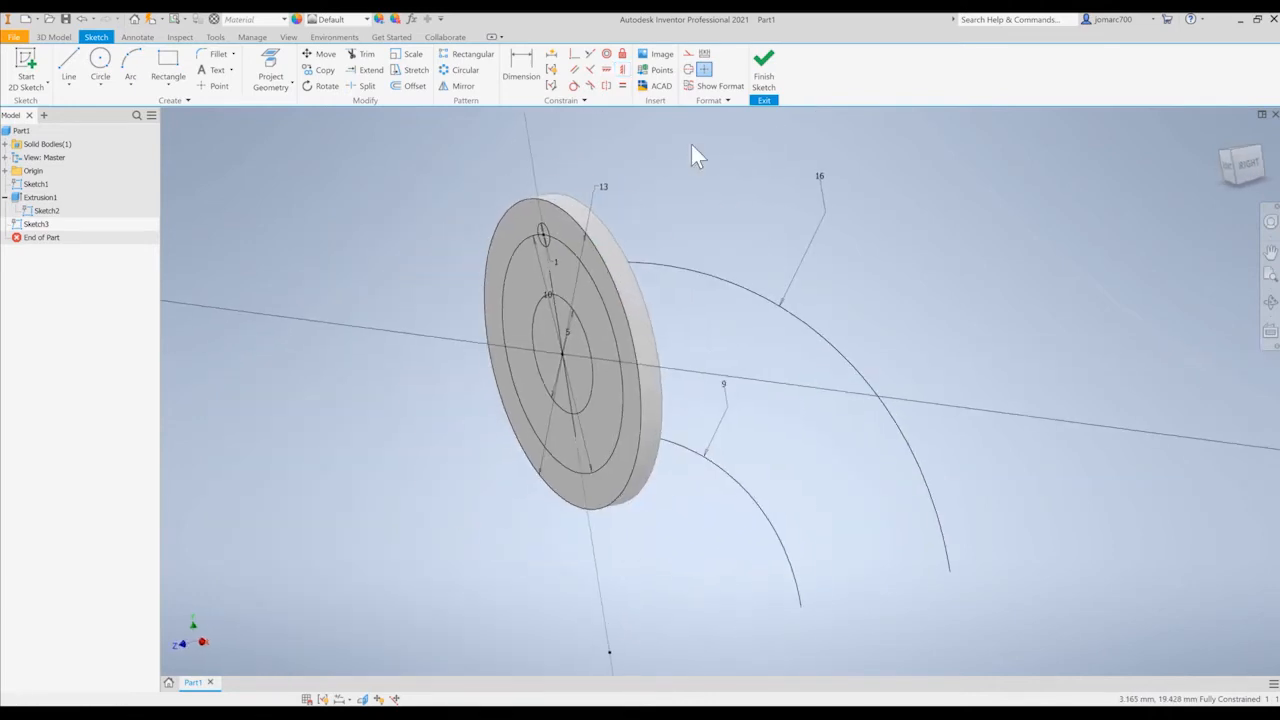
key(e)
scroll(568, 242, up, 4)
middle_drag(605, 278, 701, 315)
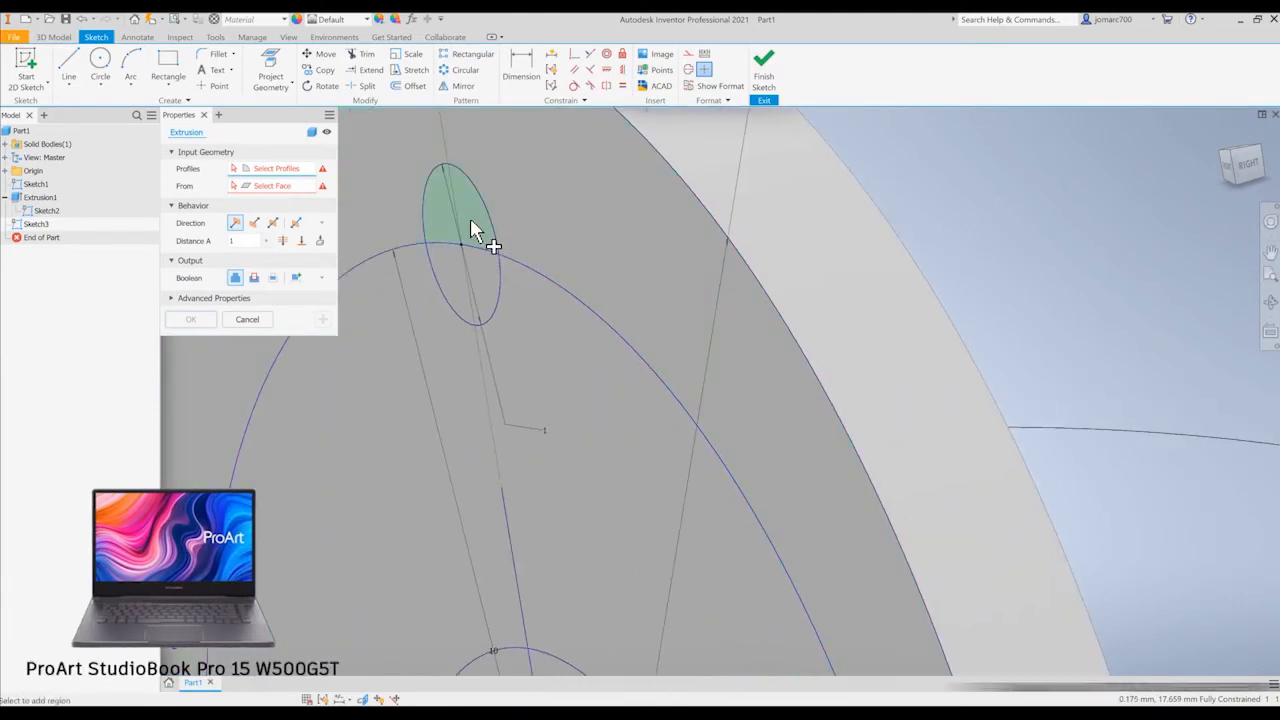
click(470, 228)
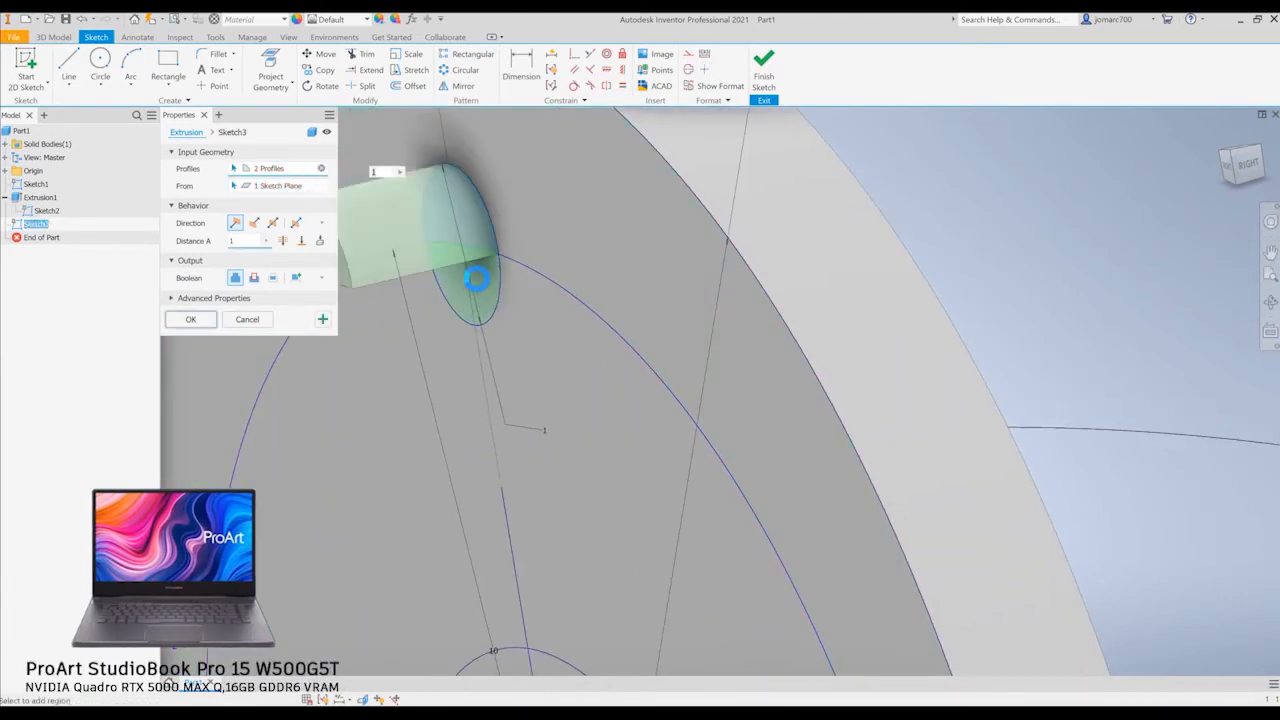
click(478, 272)
scroll(481, 280, down, 3)
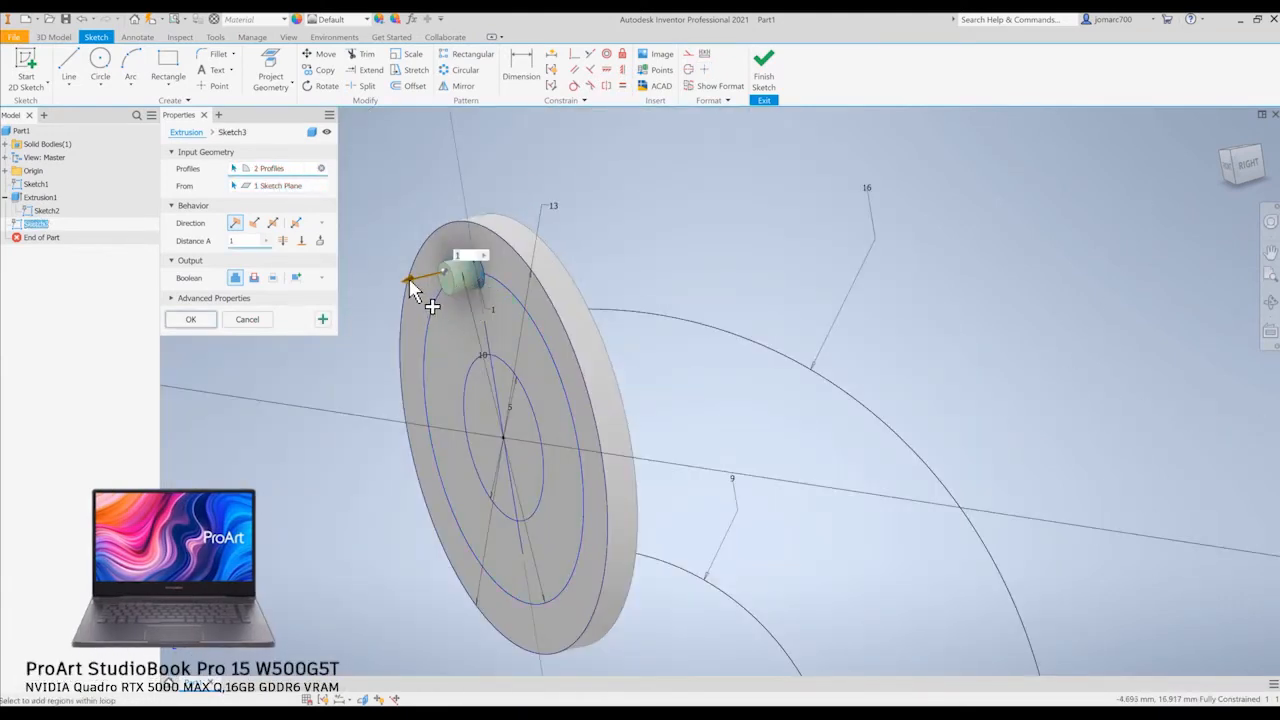
drag(433, 277, 605, 262)
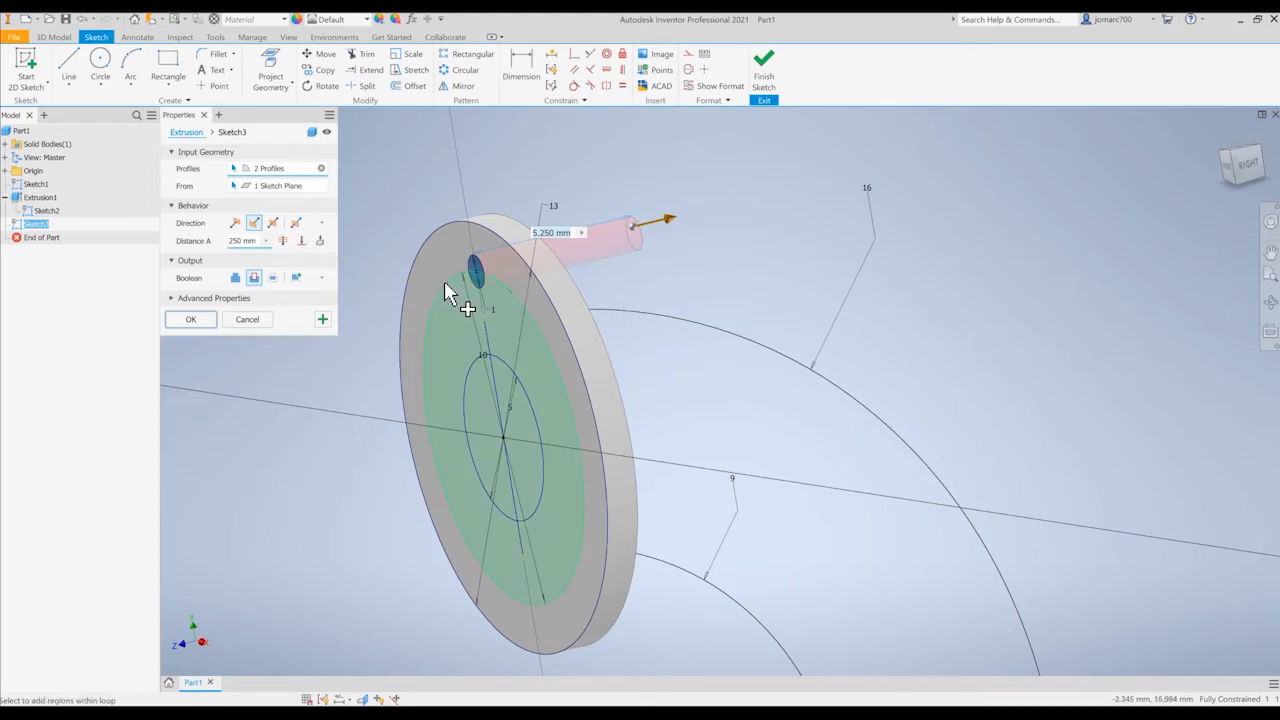
shift+middle_drag(458, 279, 421, 282)
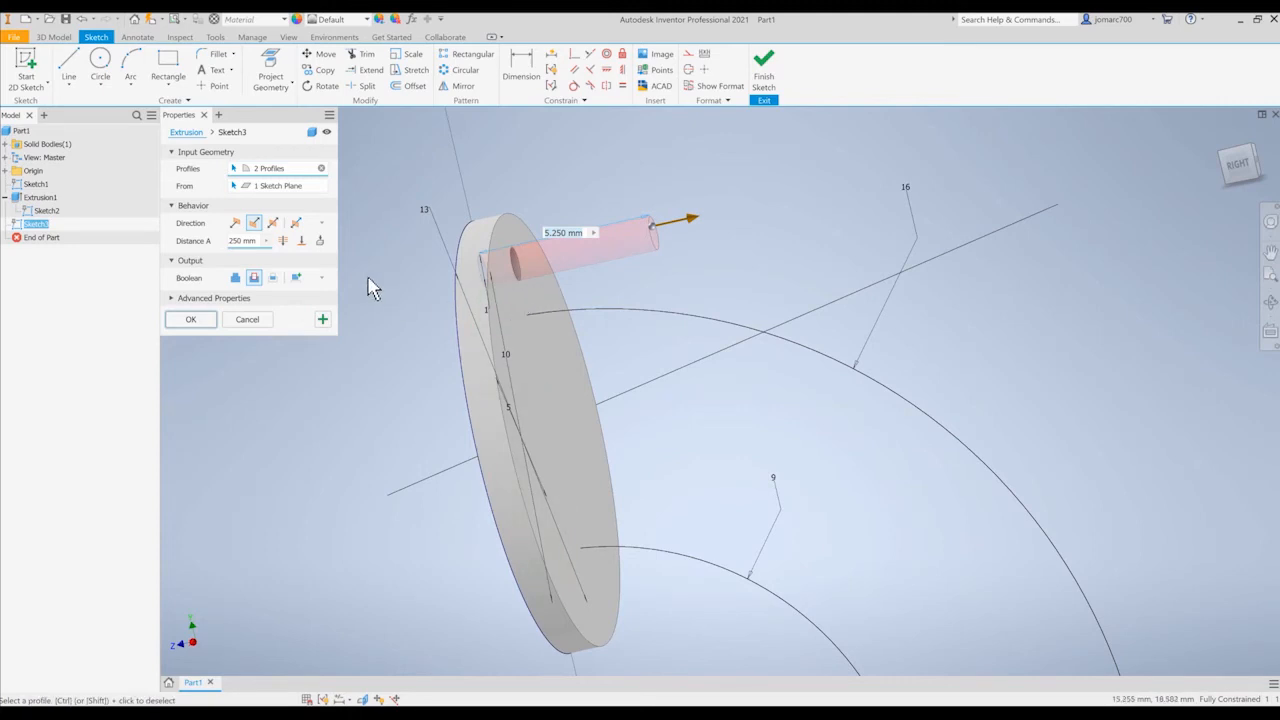
click(302, 242)
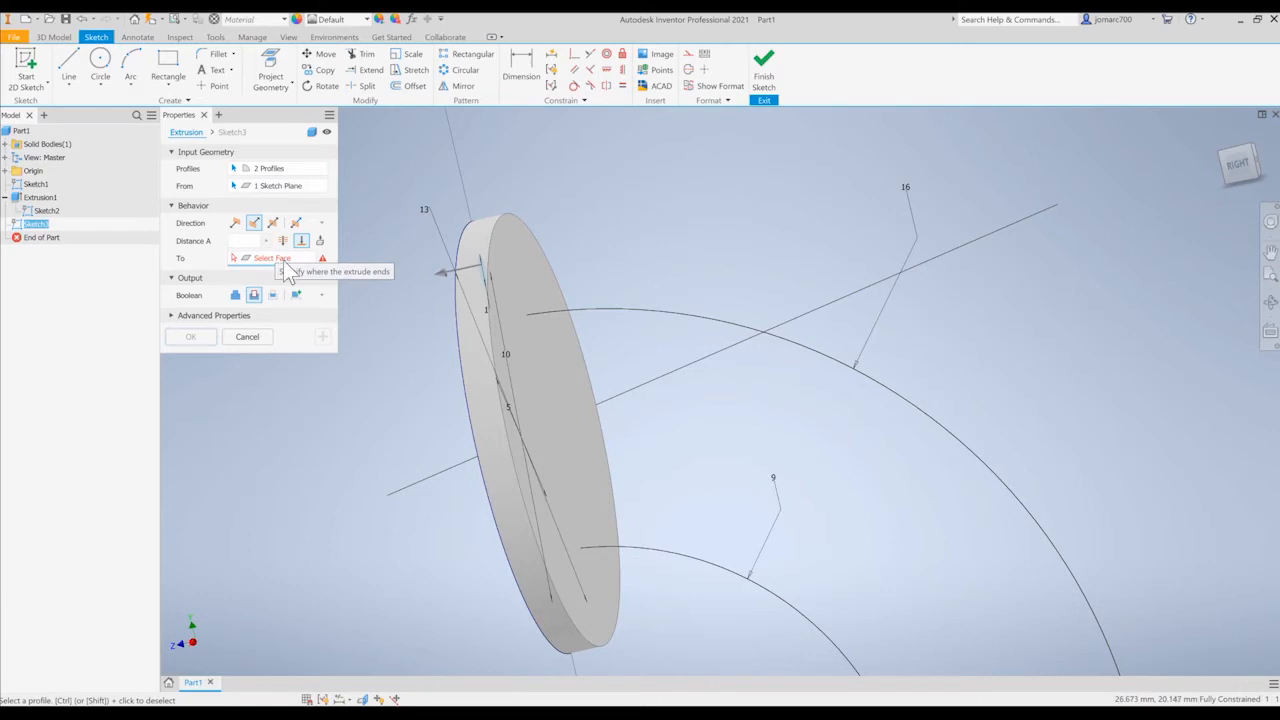
click(523, 278)
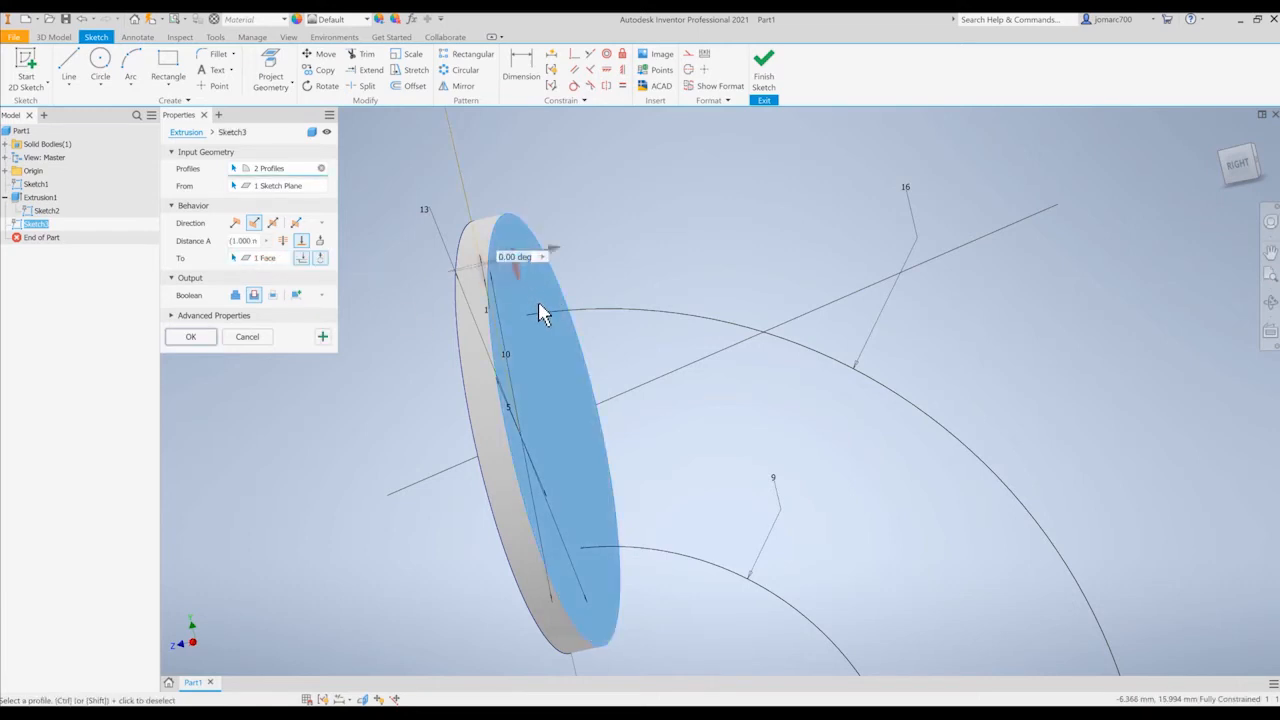
click(191, 337)
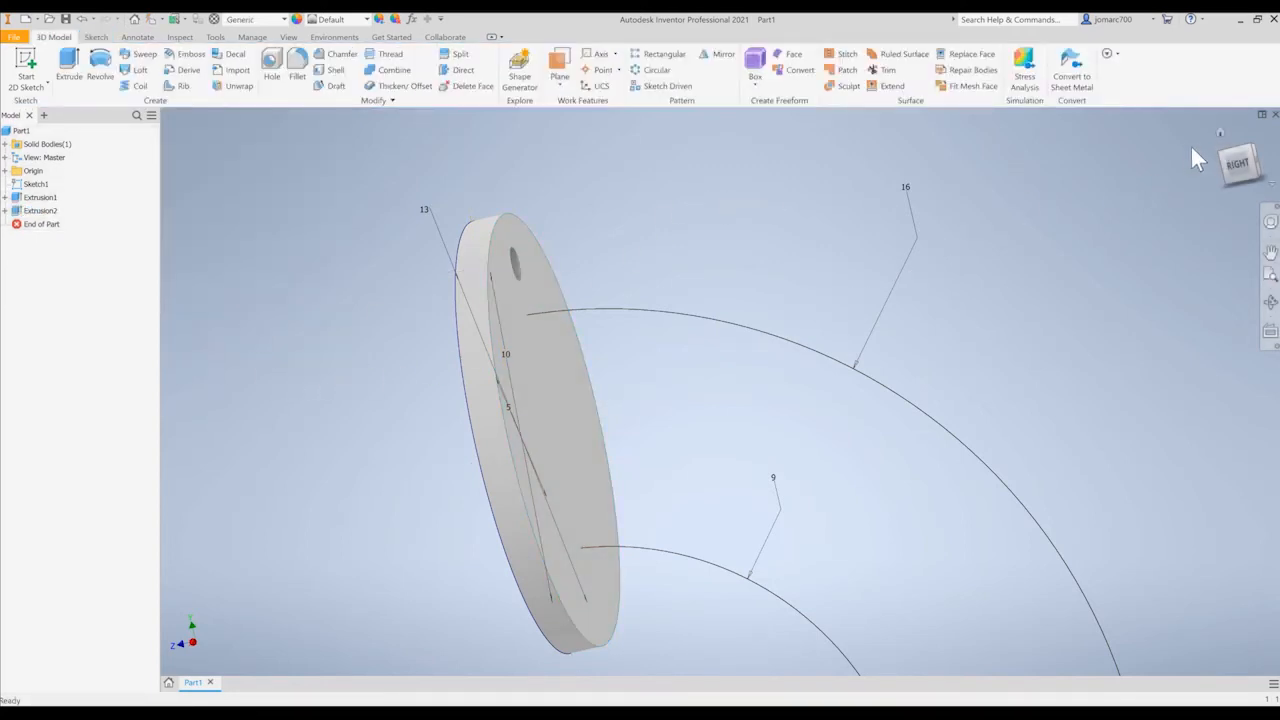
Create a circular pattern of the 1 mm hole around the disc's axis with 4 occurrences over 360 degrees
click(1220, 132)
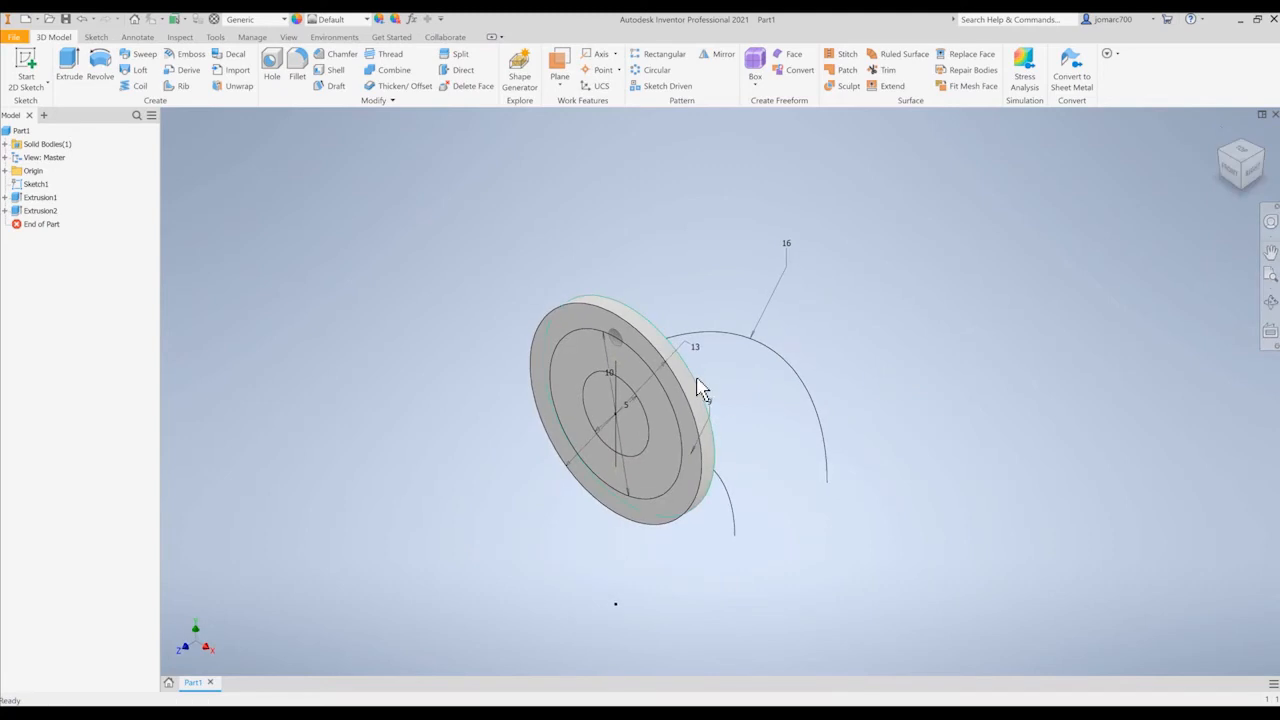
scroll(705, 370, down, 5)
scroll(715, 360, up, 5)
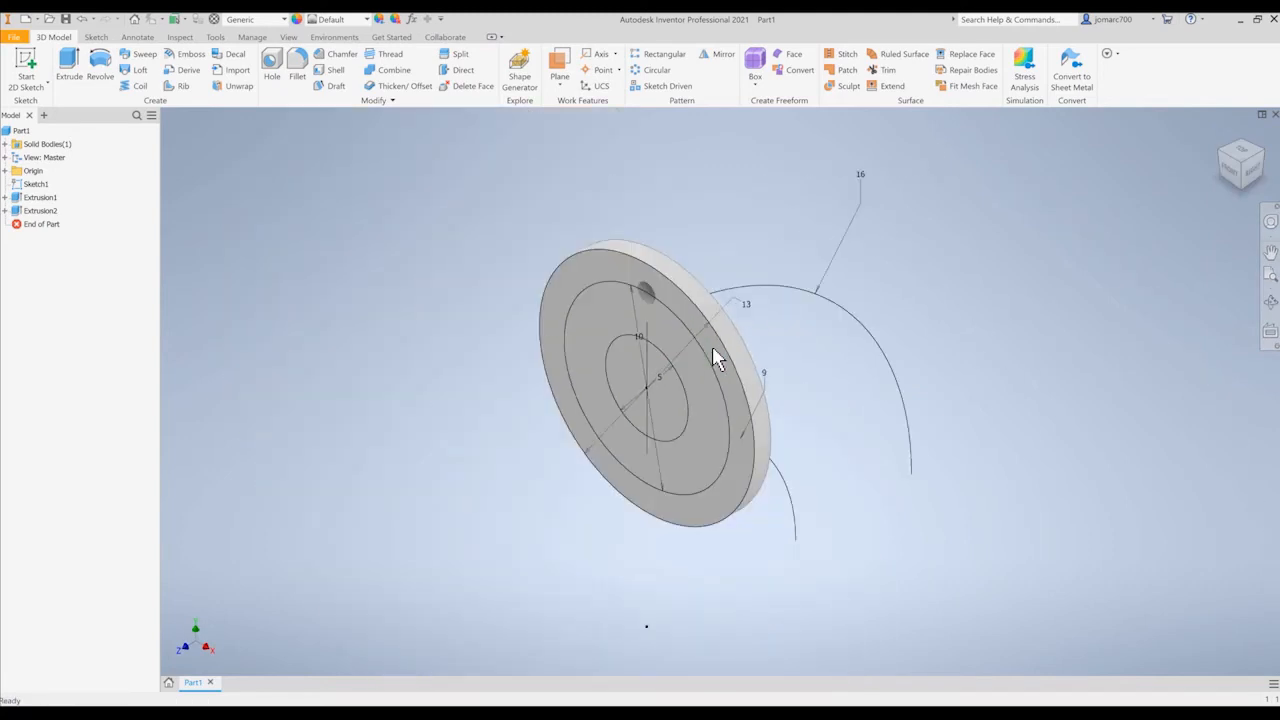
shift+middle_drag(714, 357, 737, 337)
middle_drag(622, 307, 586, 313)
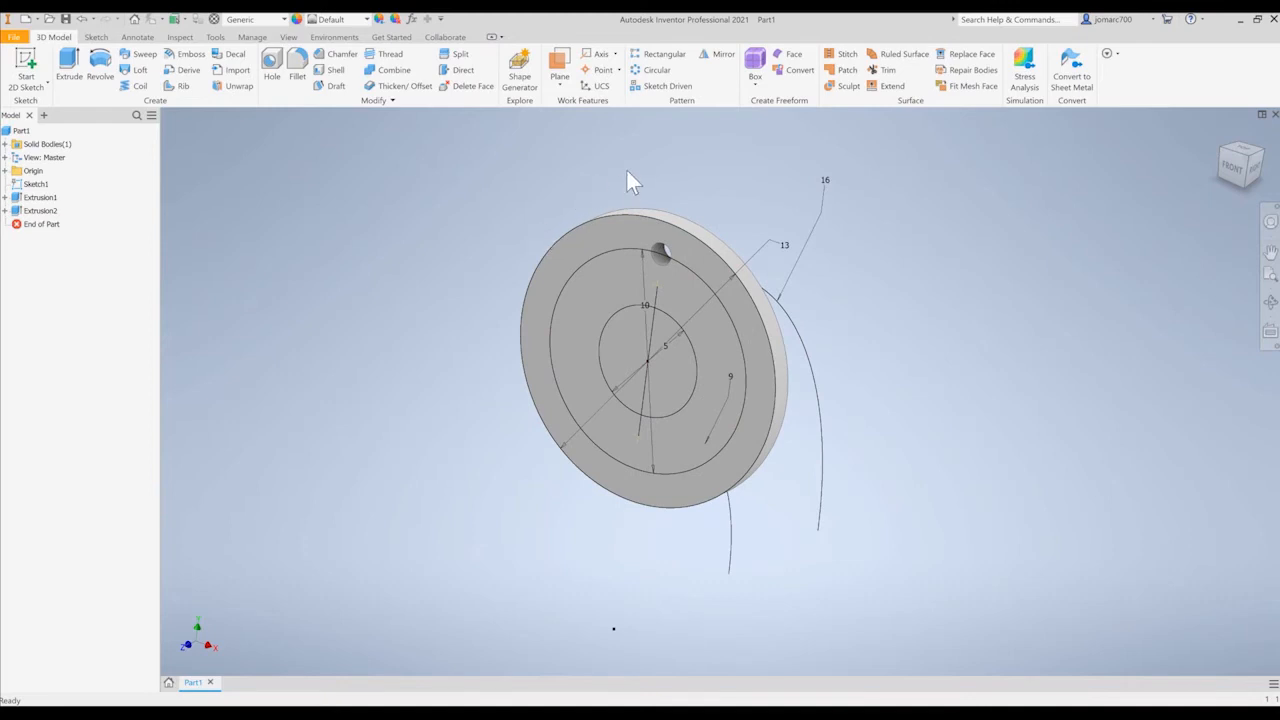
shift+middle_drag(640, 177, 670, 173)
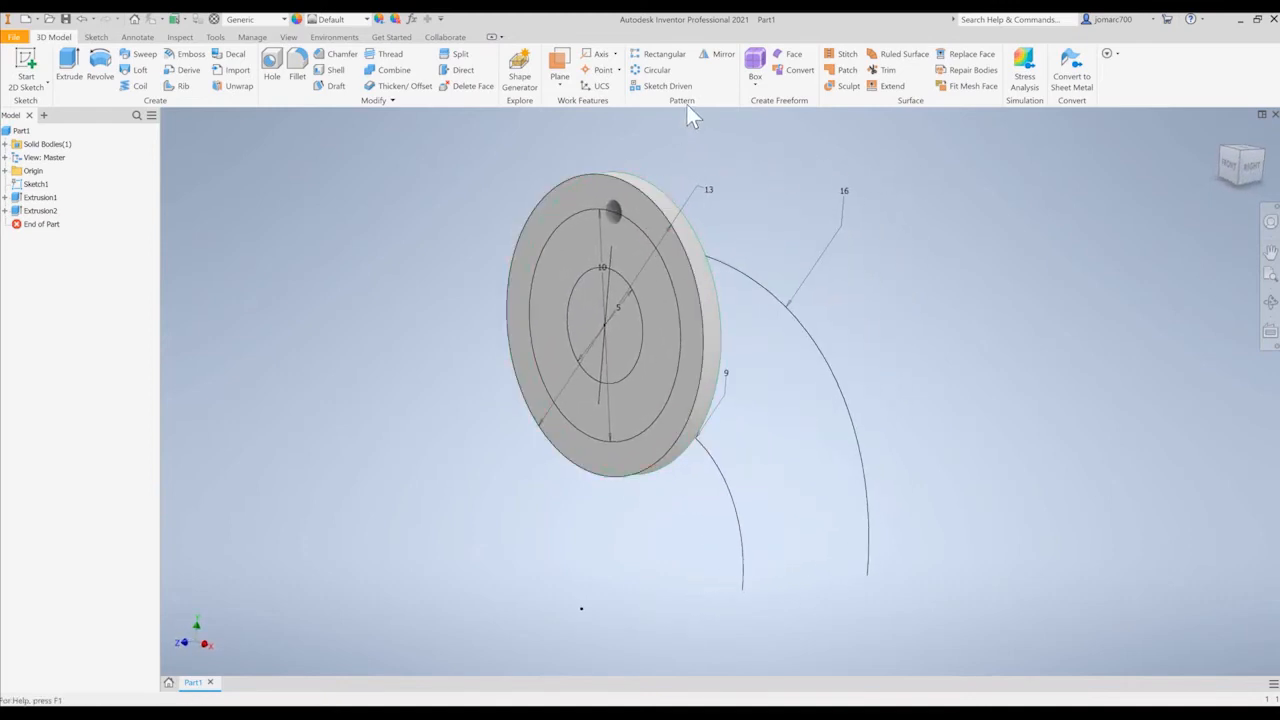
click(657, 72)
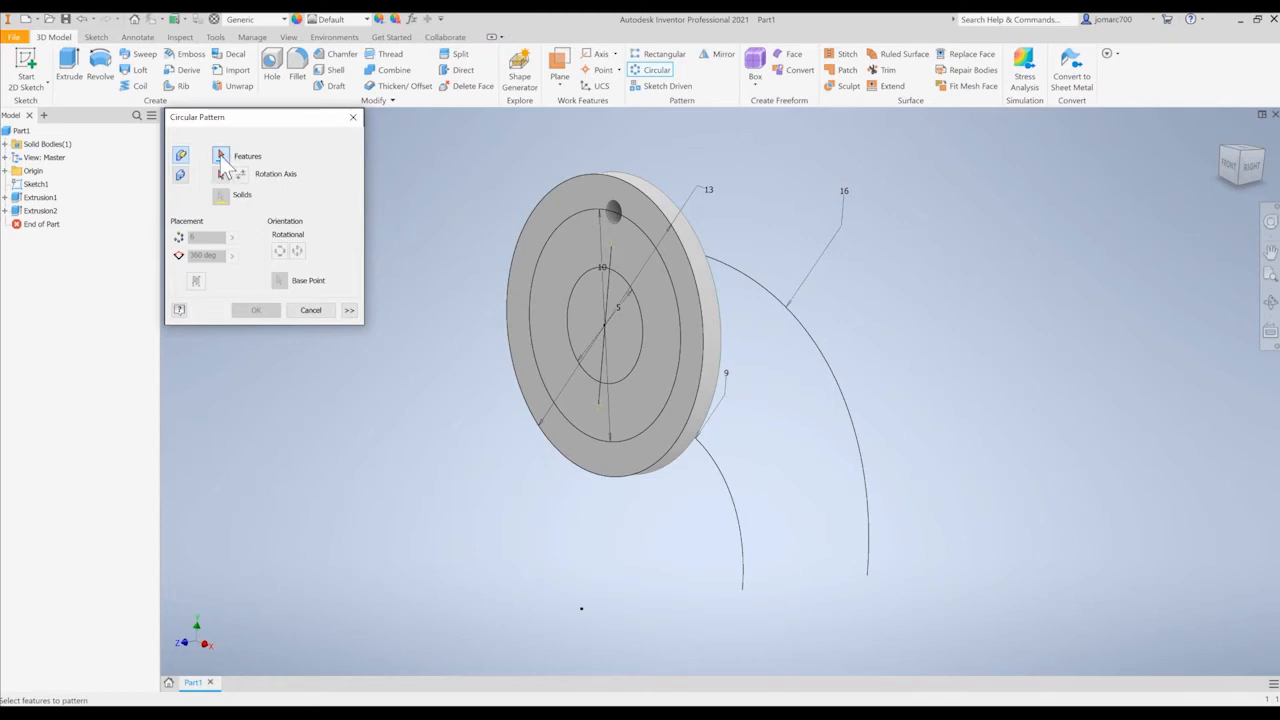
click(45, 214)
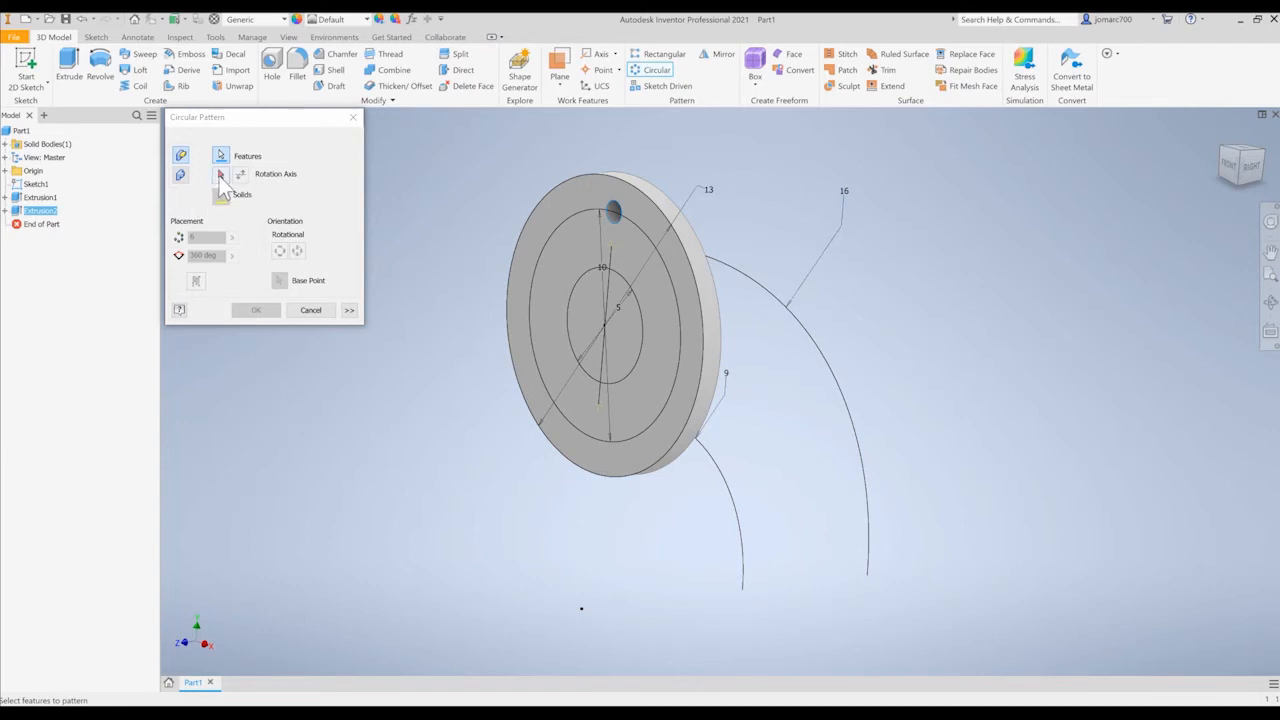
click(221, 175)
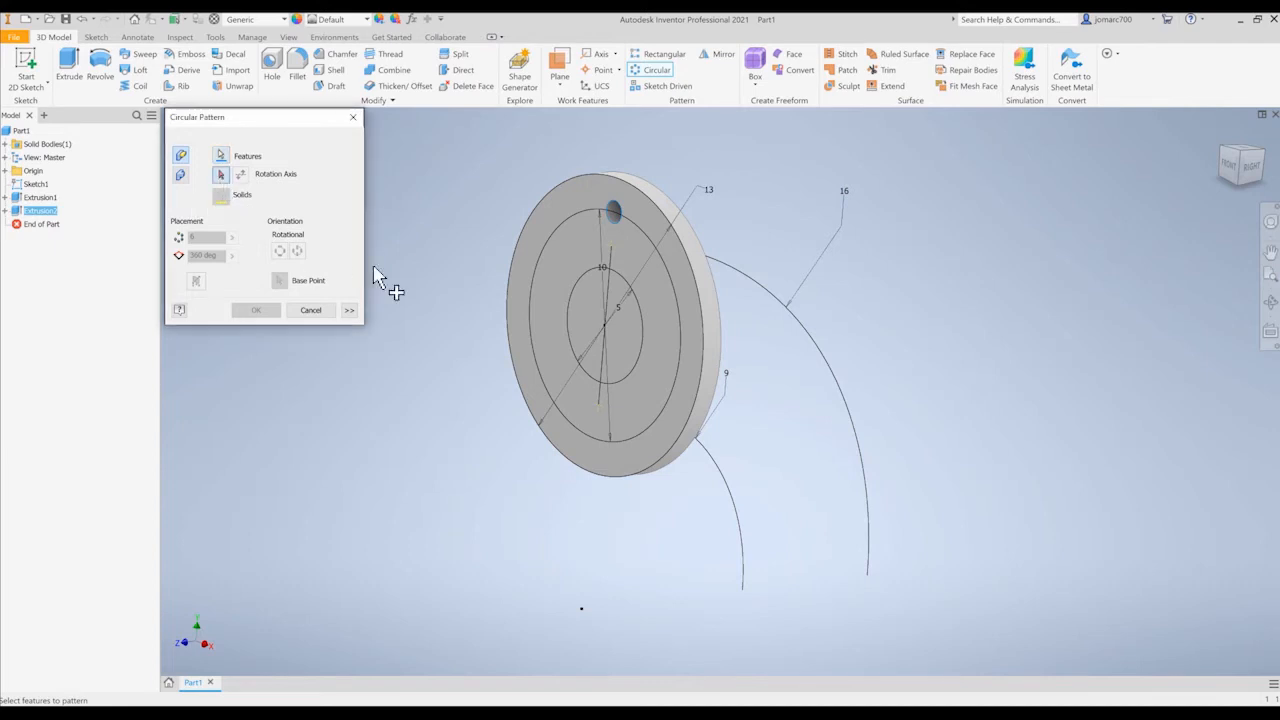
click(703, 283)
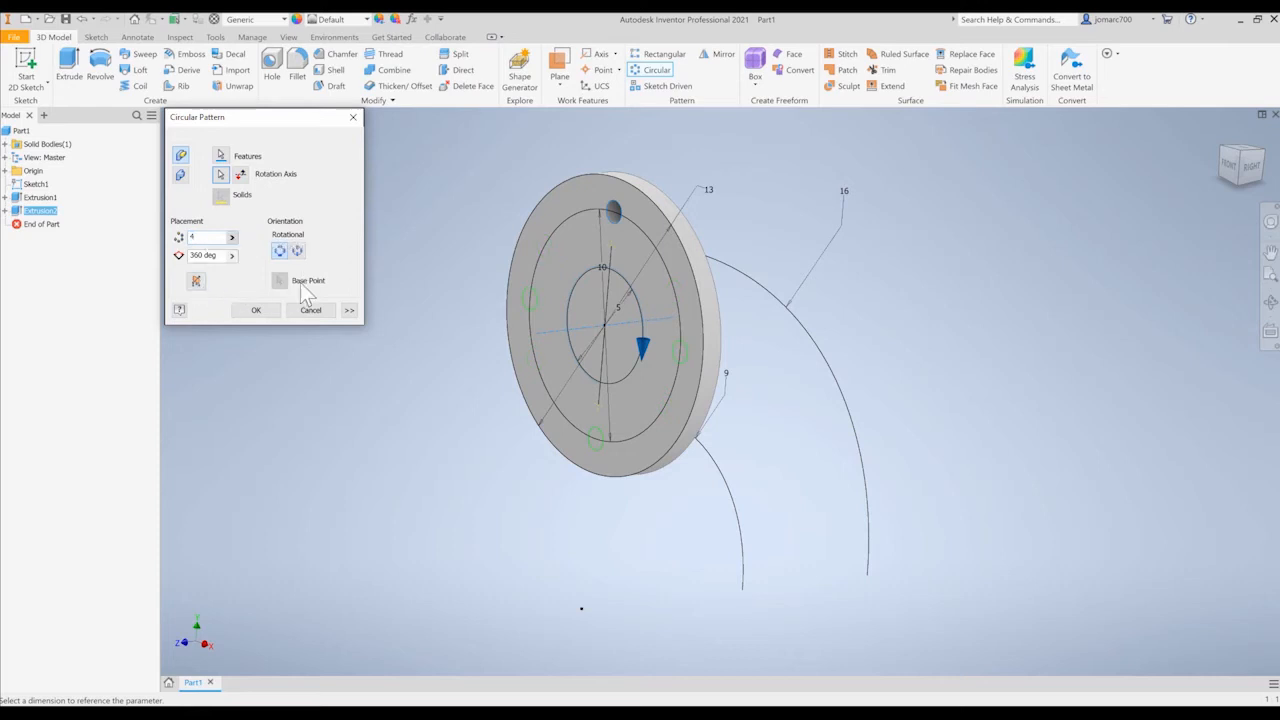
click(257, 310)
Open the sketch containing the 9 mm and 16 mm arcs for editing
click(1219, 131)
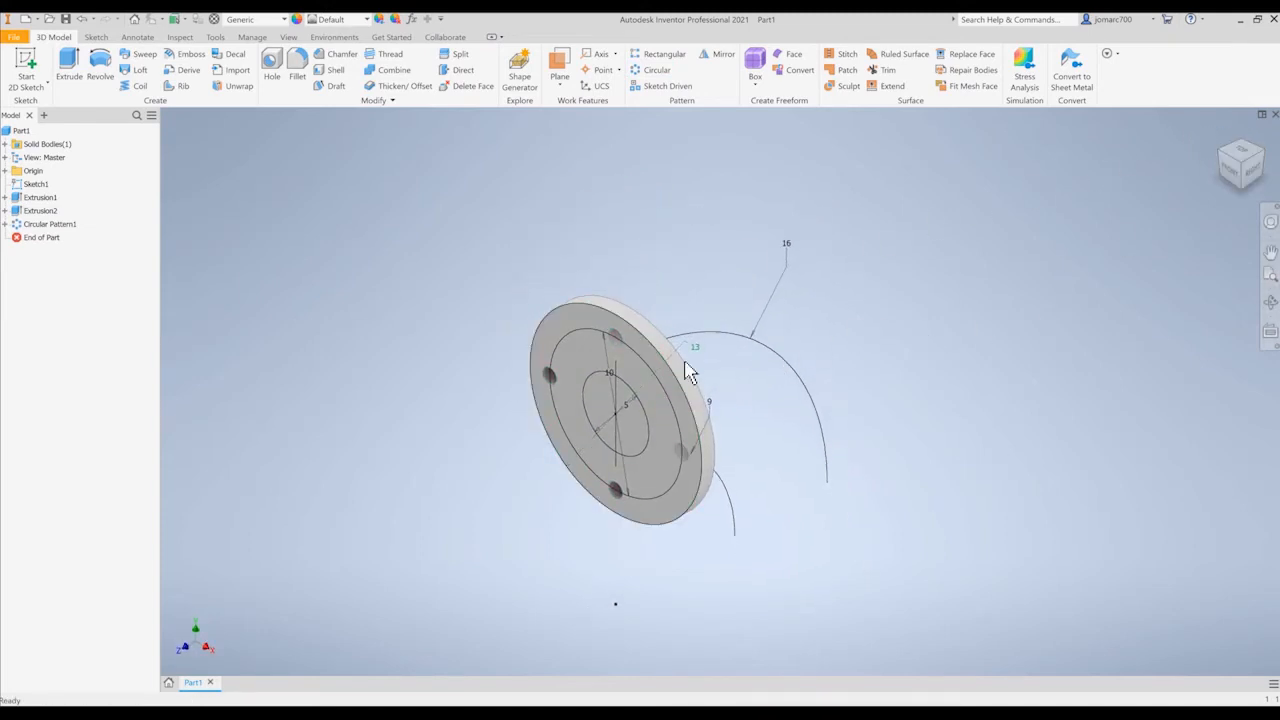
mouse_move(557, 399)
shift+middle_down()
mouse_move(491, 334)
mouse_move(426, 337)
mouse_move(500, 366)
shift+middle_up()
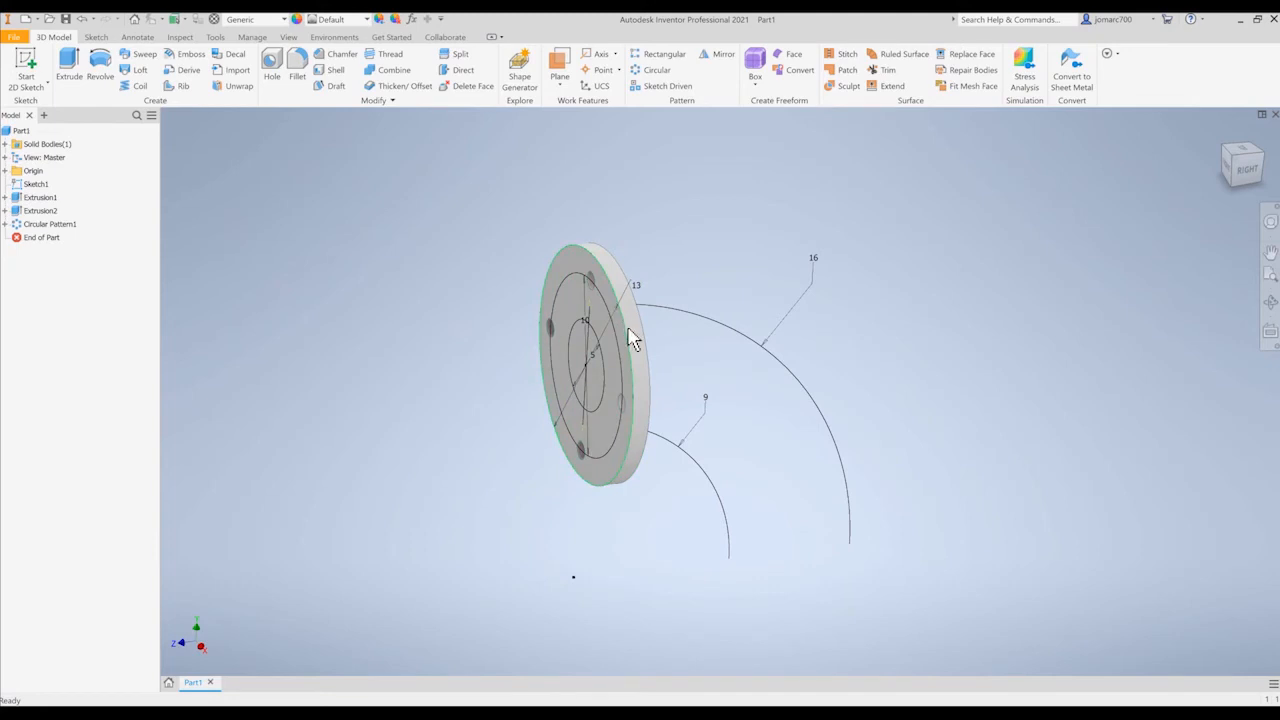
mouse_move(634, 337)
shift+middle_down()
mouse_move(663, 351)
mouse_move(663, 371)
mouse_move(626, 337)
shift+middle_up()
middle_drag(734, 563, 757, 464)
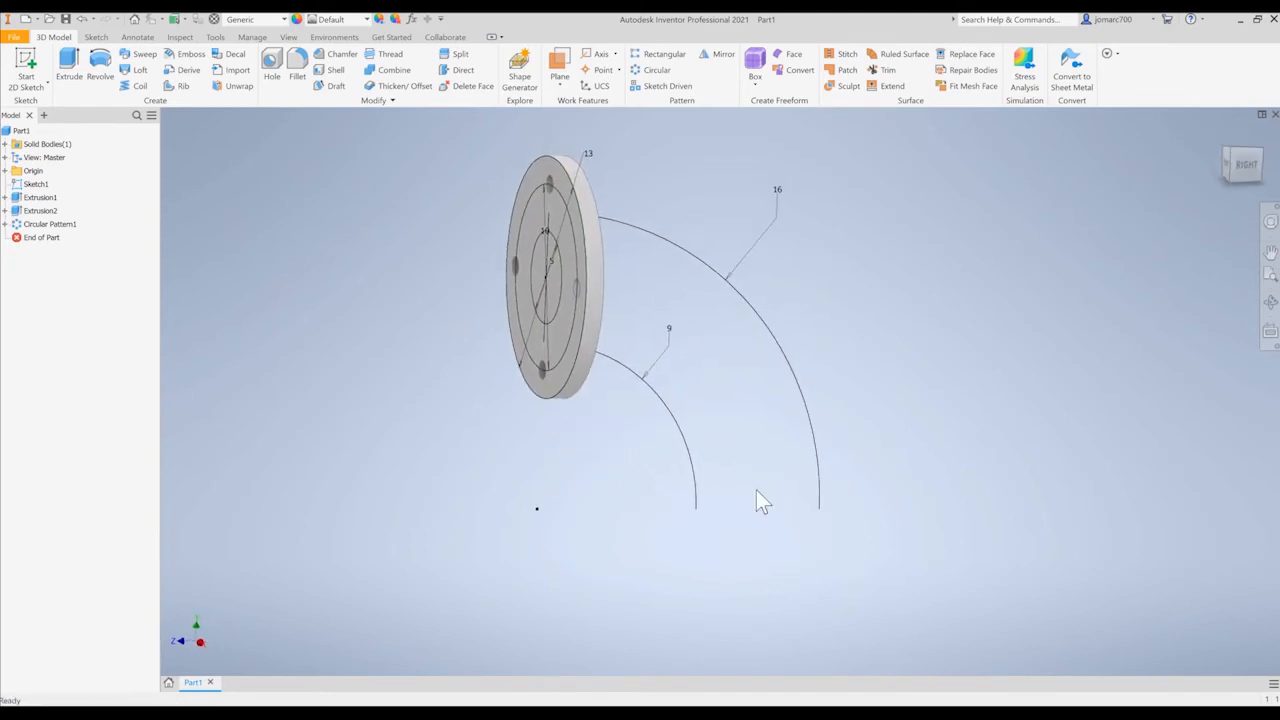
shift+middle_drag(663, 427, 686, 457)
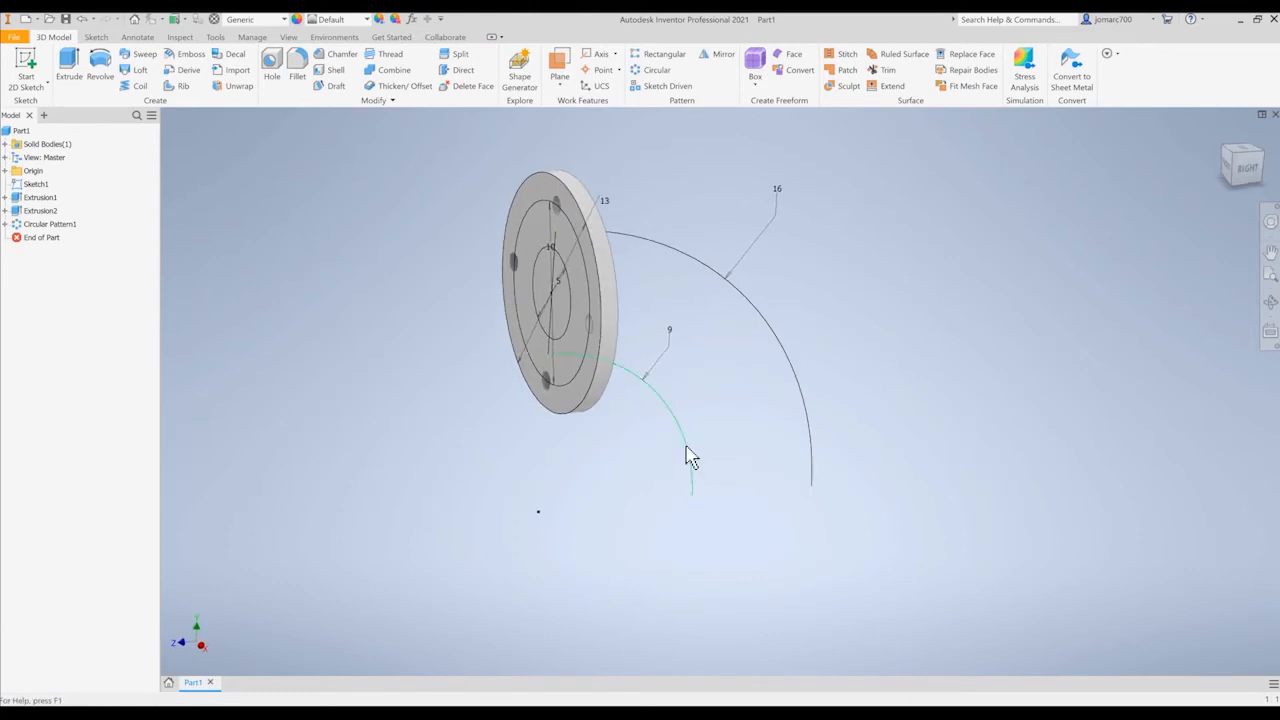
mouse_move(683, 337)
shift+middle_down()
mouse_move(634, 317)
mouse_move(691, 327)
shift+middle_up()
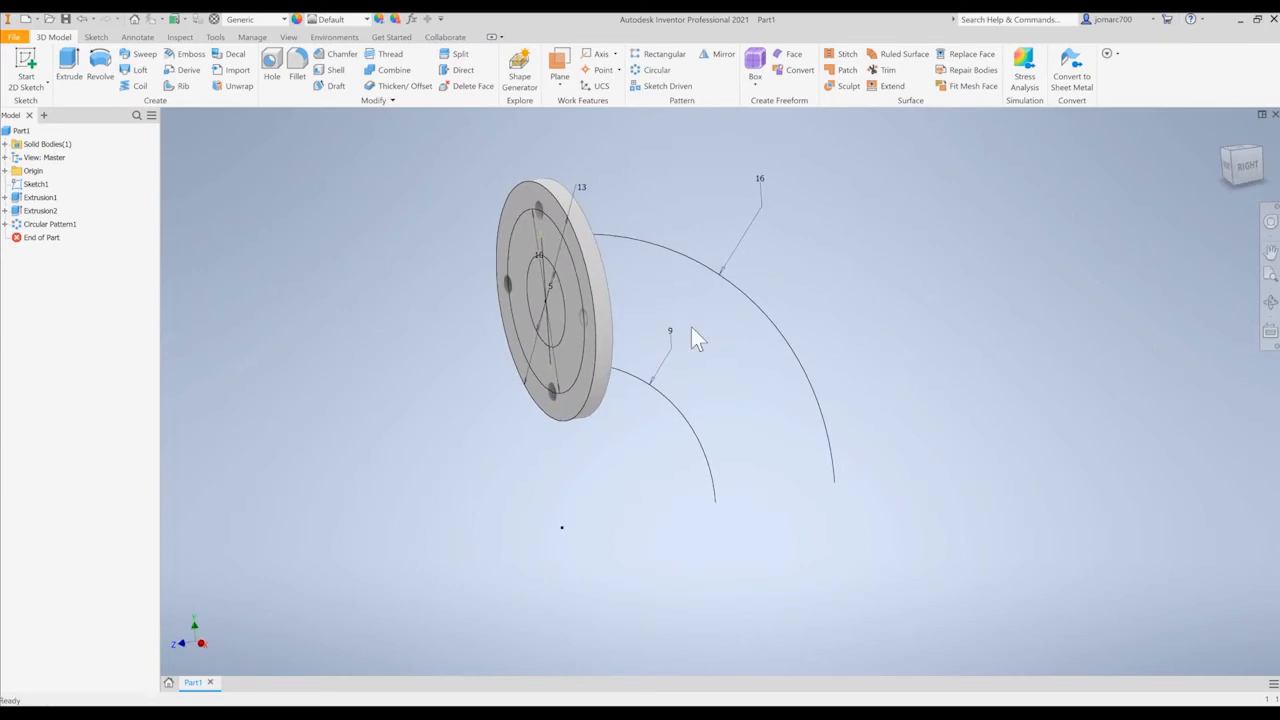
click(762, 315)
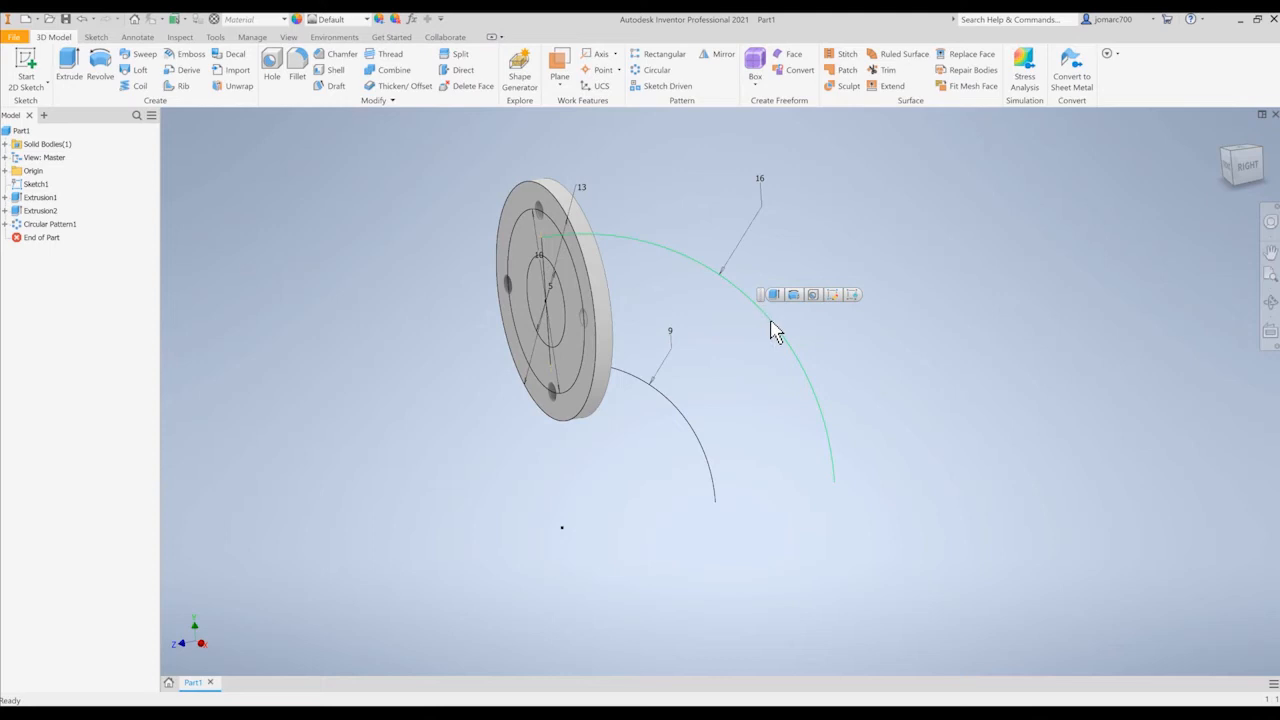
click(833, 295)
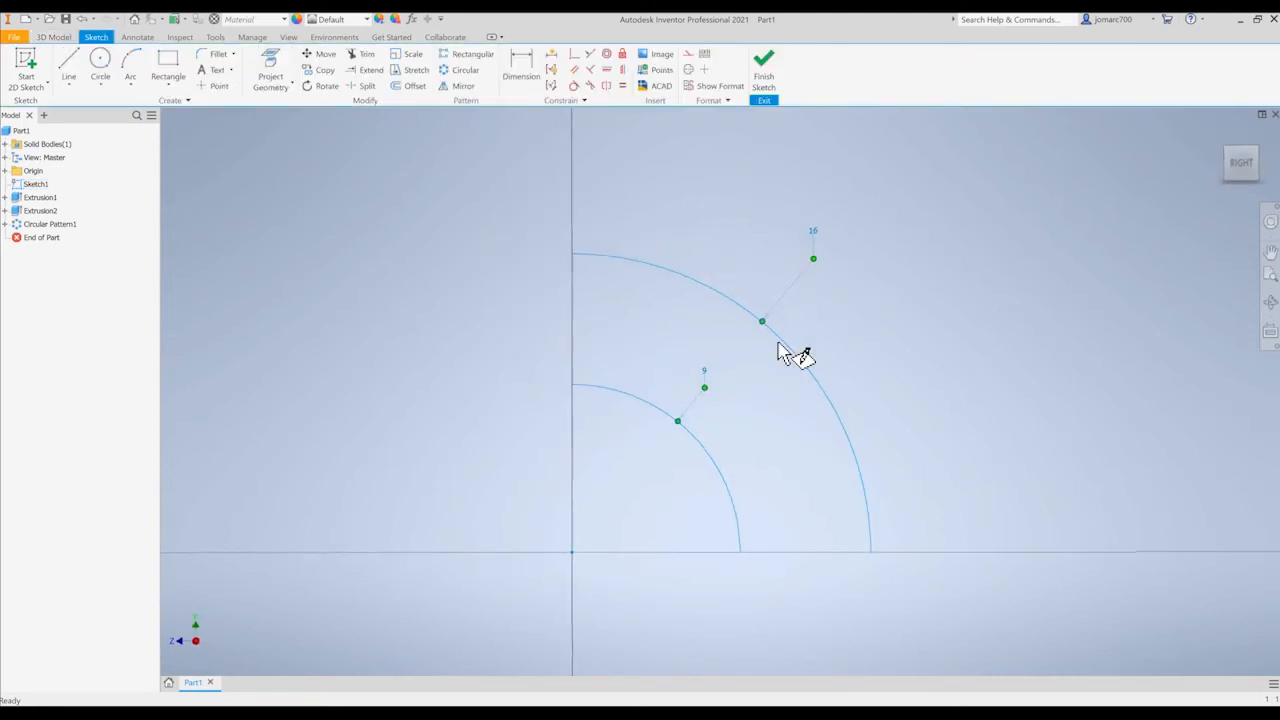
scroll(660, 290, down, 3)
scroll(660, 290, up, 4)
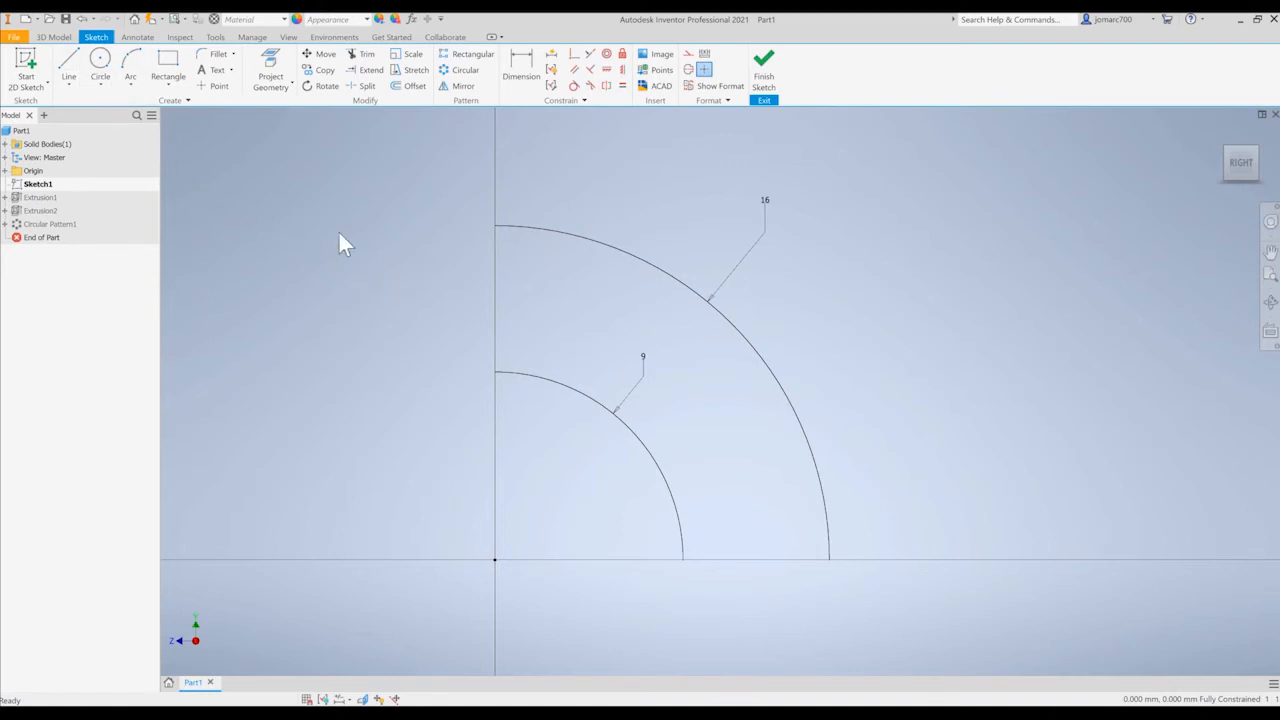
Draw a diagonal line from the arcs' common centre point outward across both arcs, ending beyond the 16 mm arc
right_click(452, 276)
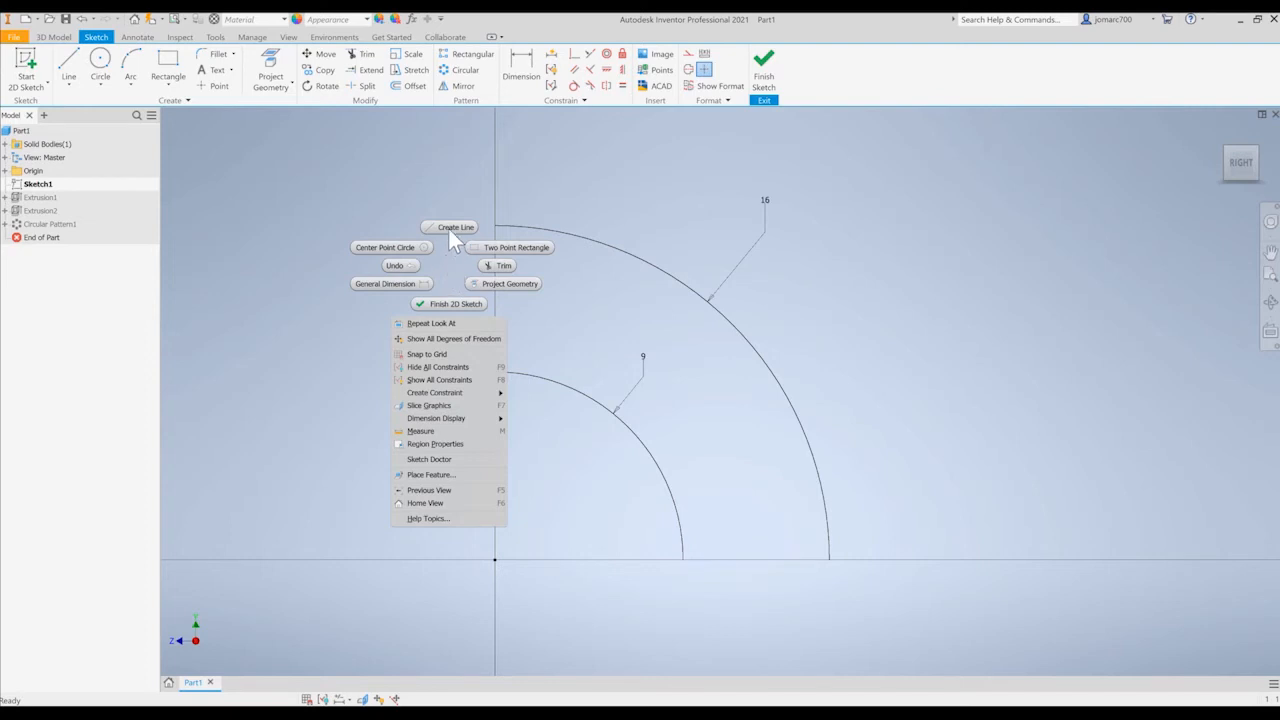
click(449, 227)
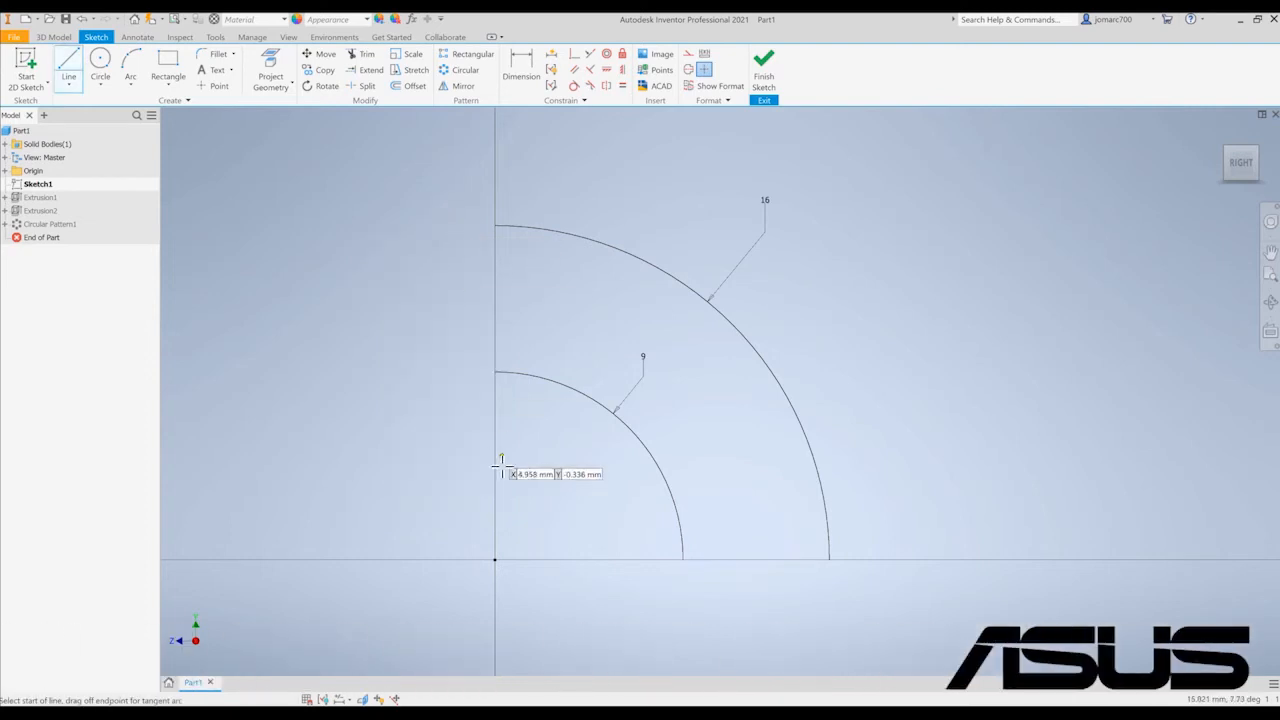
click(495, 560)
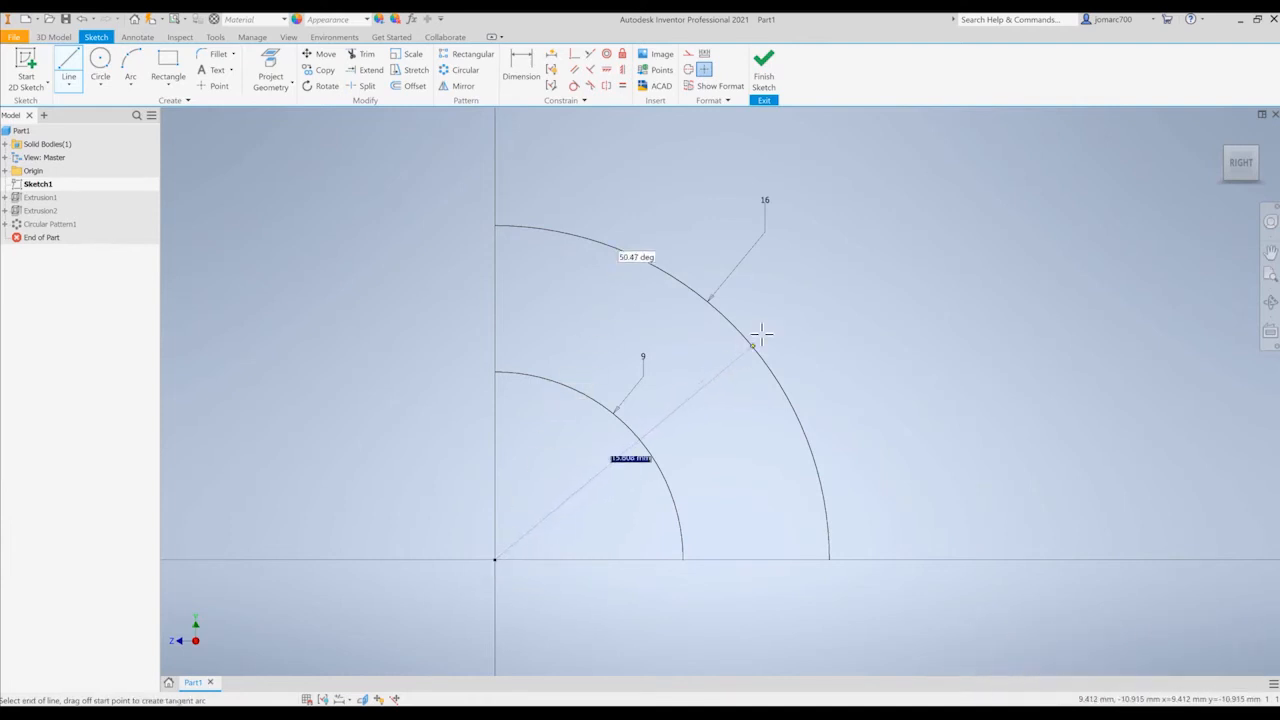
click(819, 214)
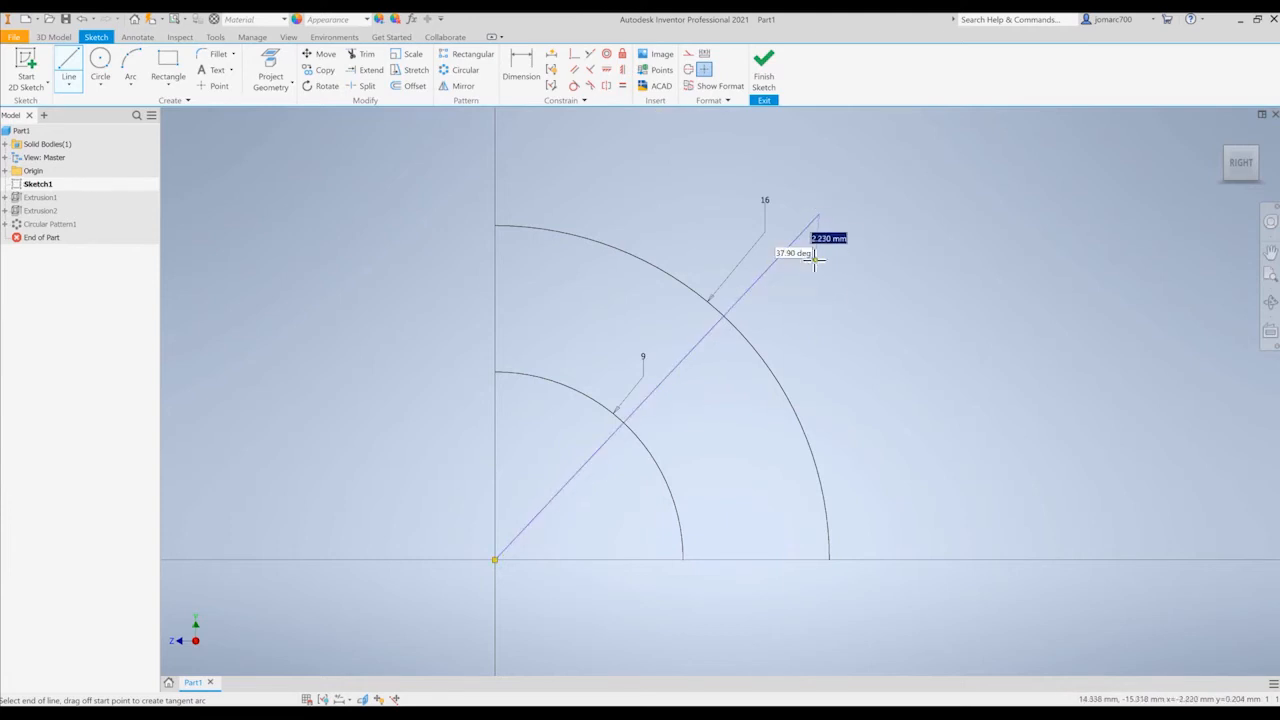
key(Escape)
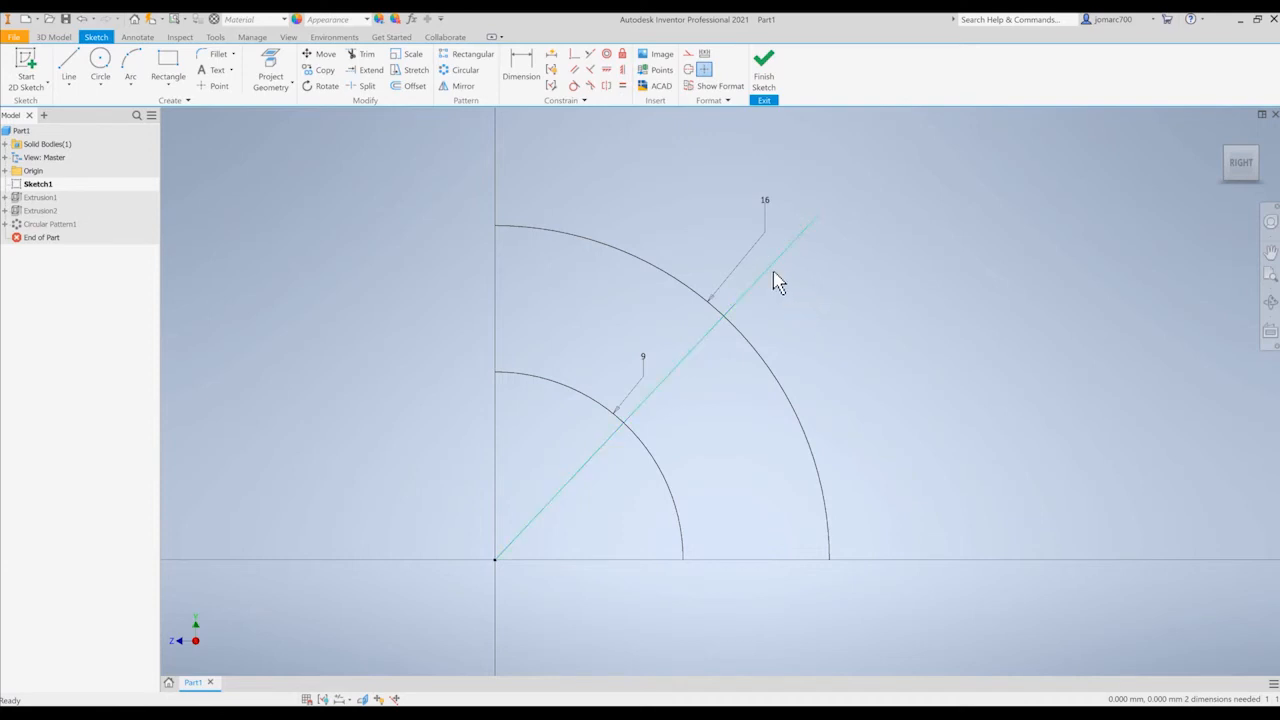
Convert the diagonal line into construction geometry
click(773, 271)
right_click(798, 278)
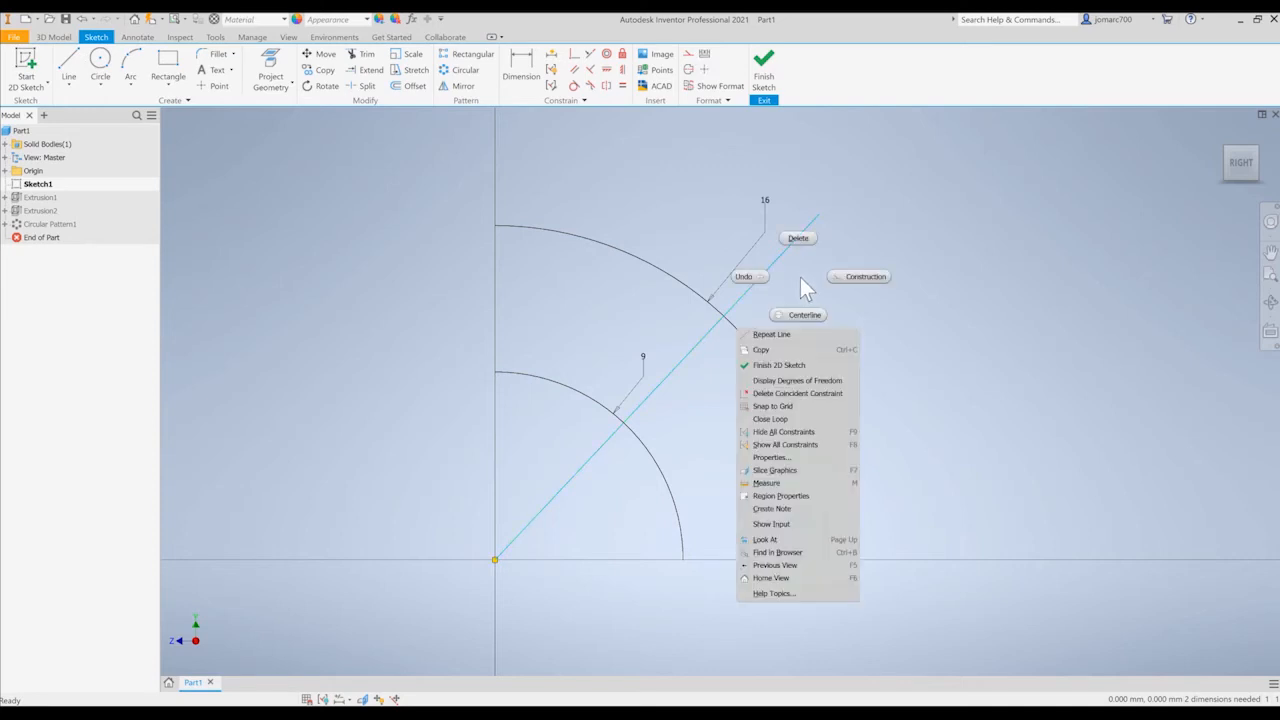
click(852, 276)
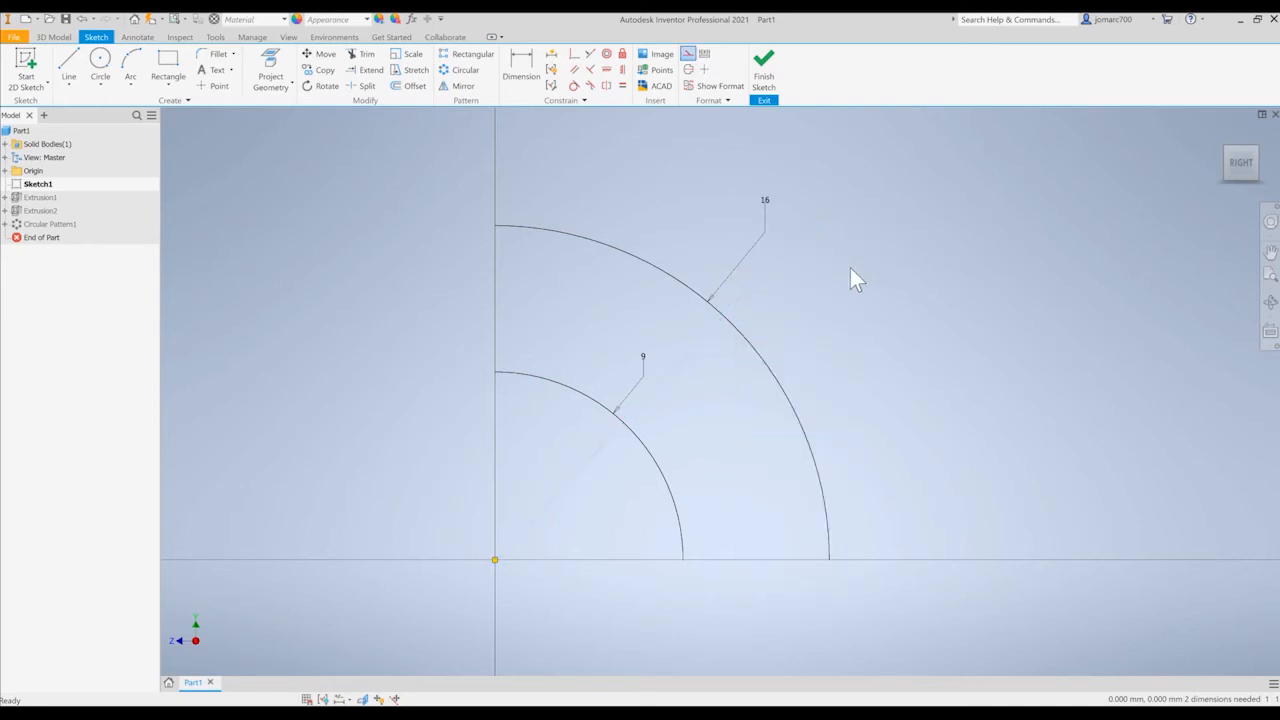
middle_drag(850, 278, 840, 262)
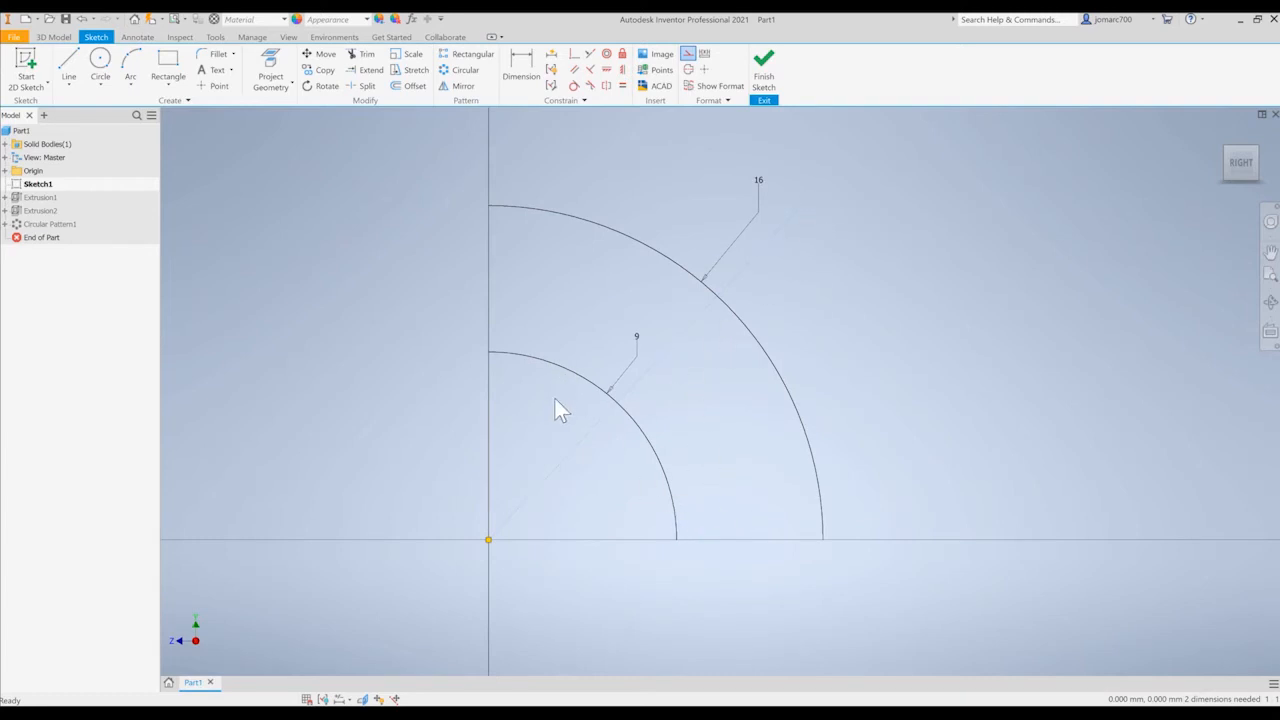
click(618, 178)
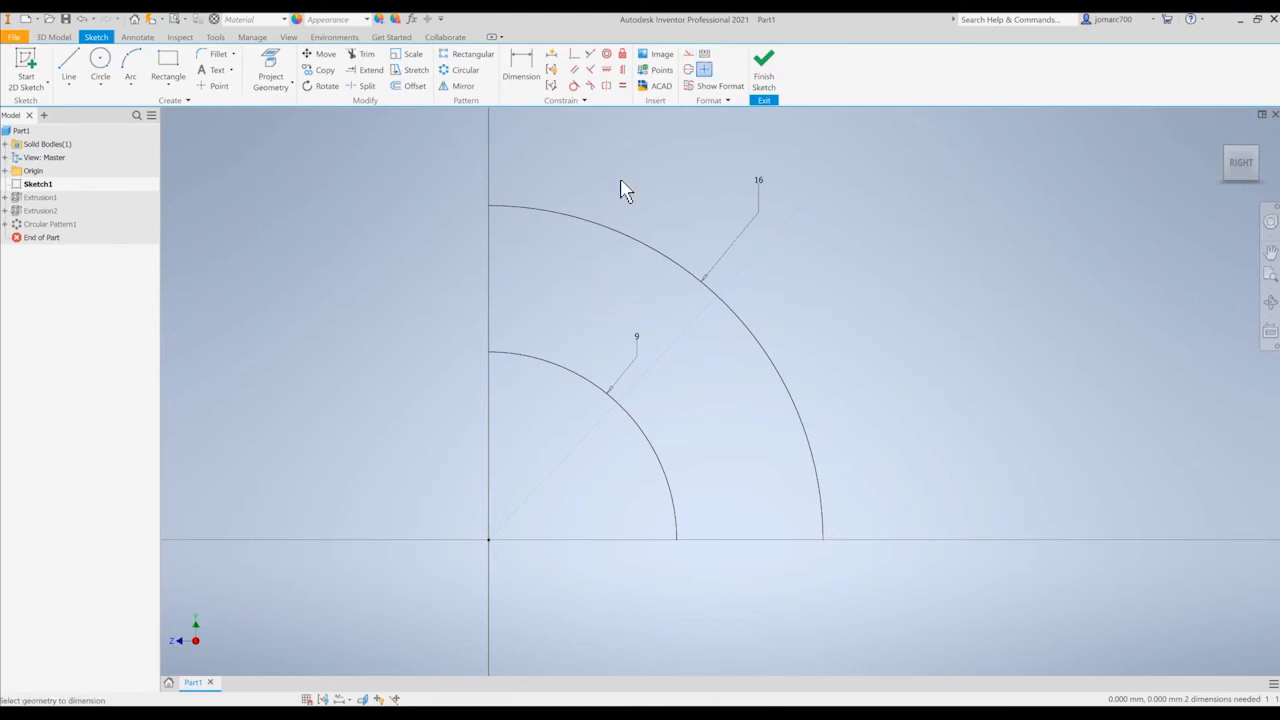
Dimension the angle between the diagonal construction line and the origin's Z axis and set it to 45 degrees
click(523, 92)
click(671, 348)
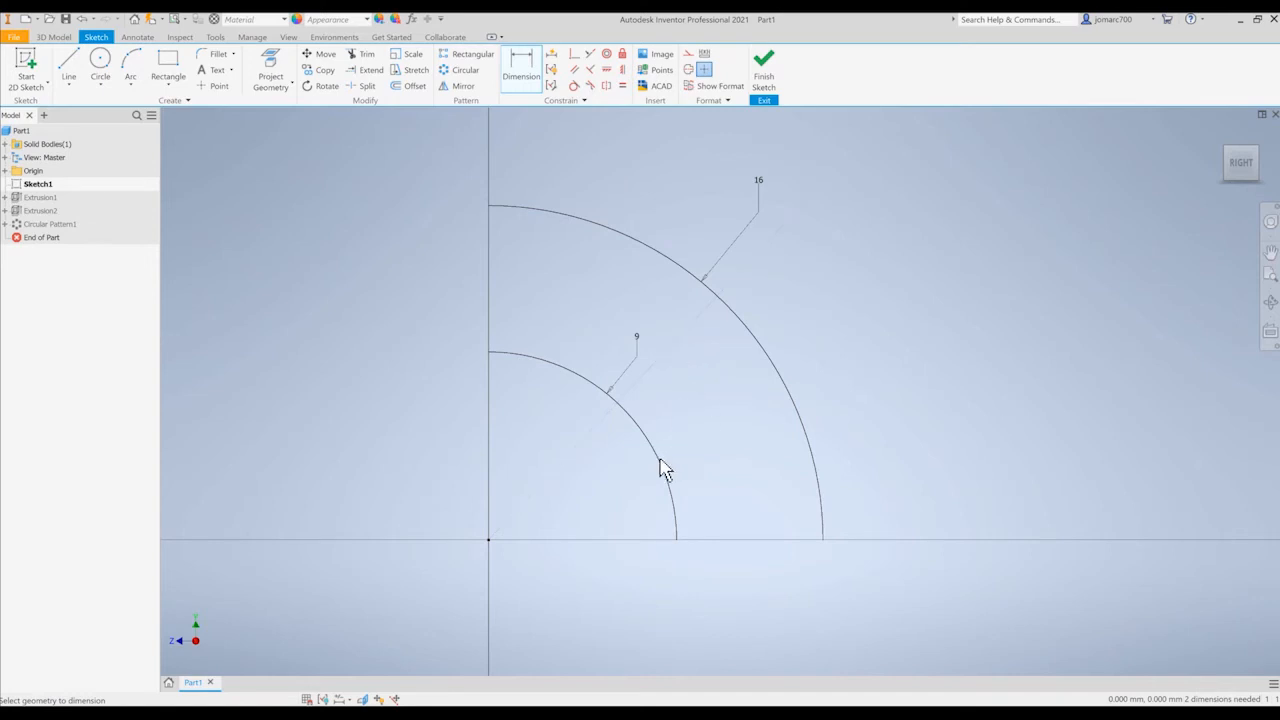
click(615, 540)
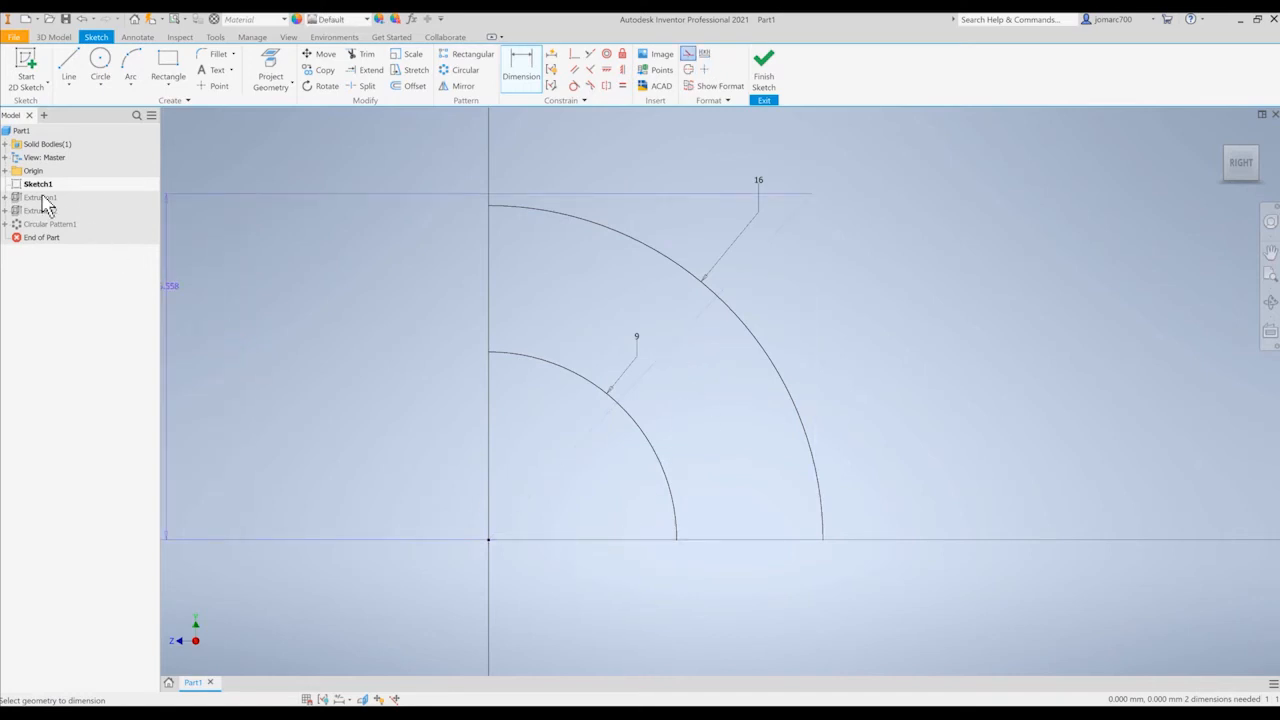
click(5, 171)
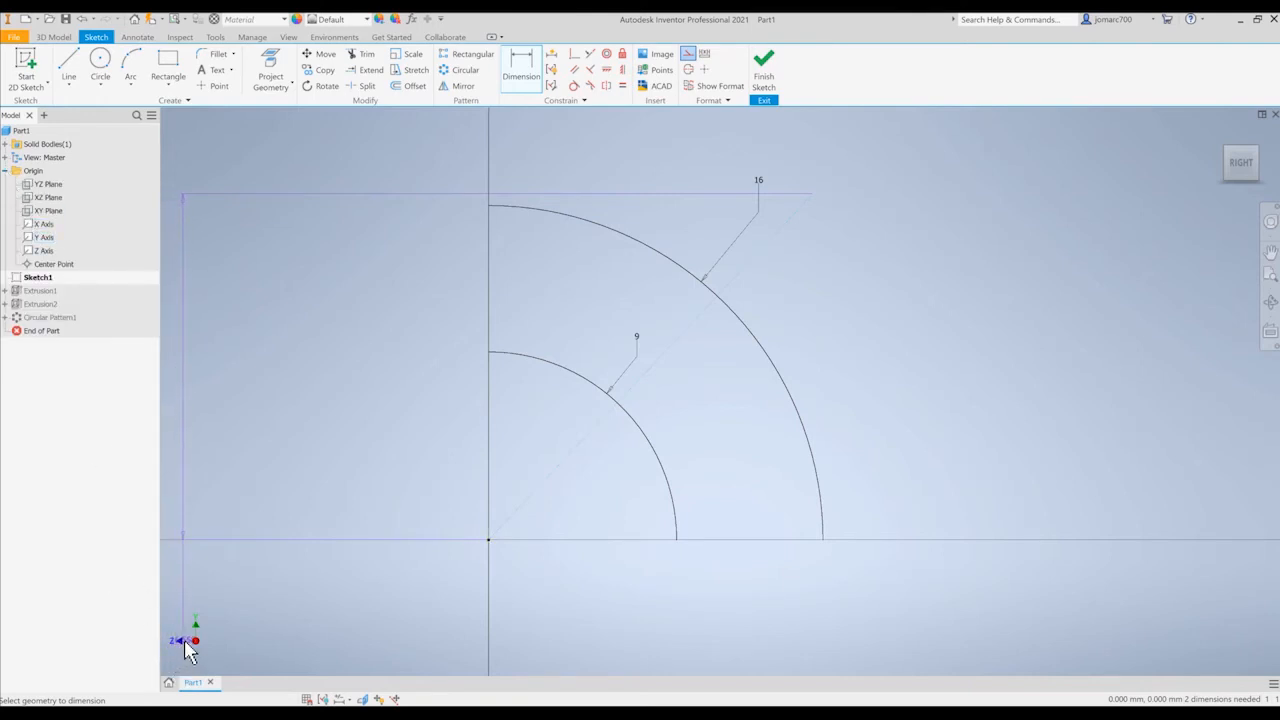
click(45, 252)
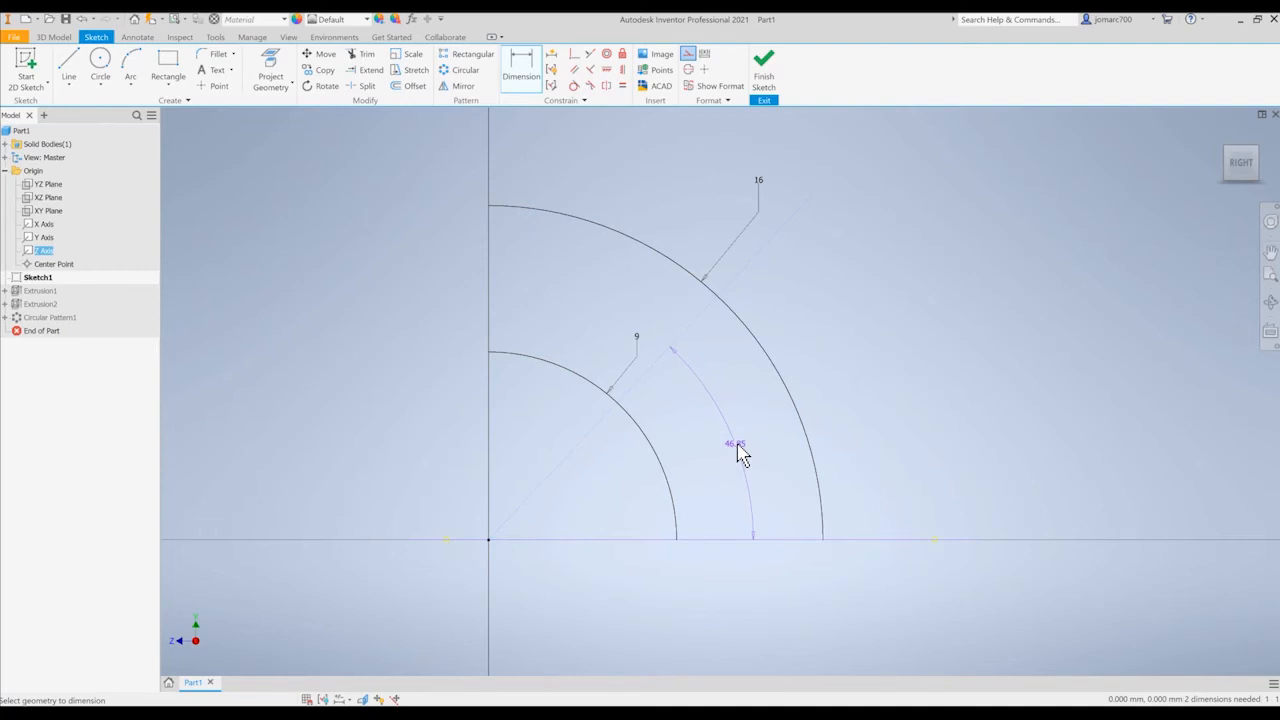
click(741, 455)
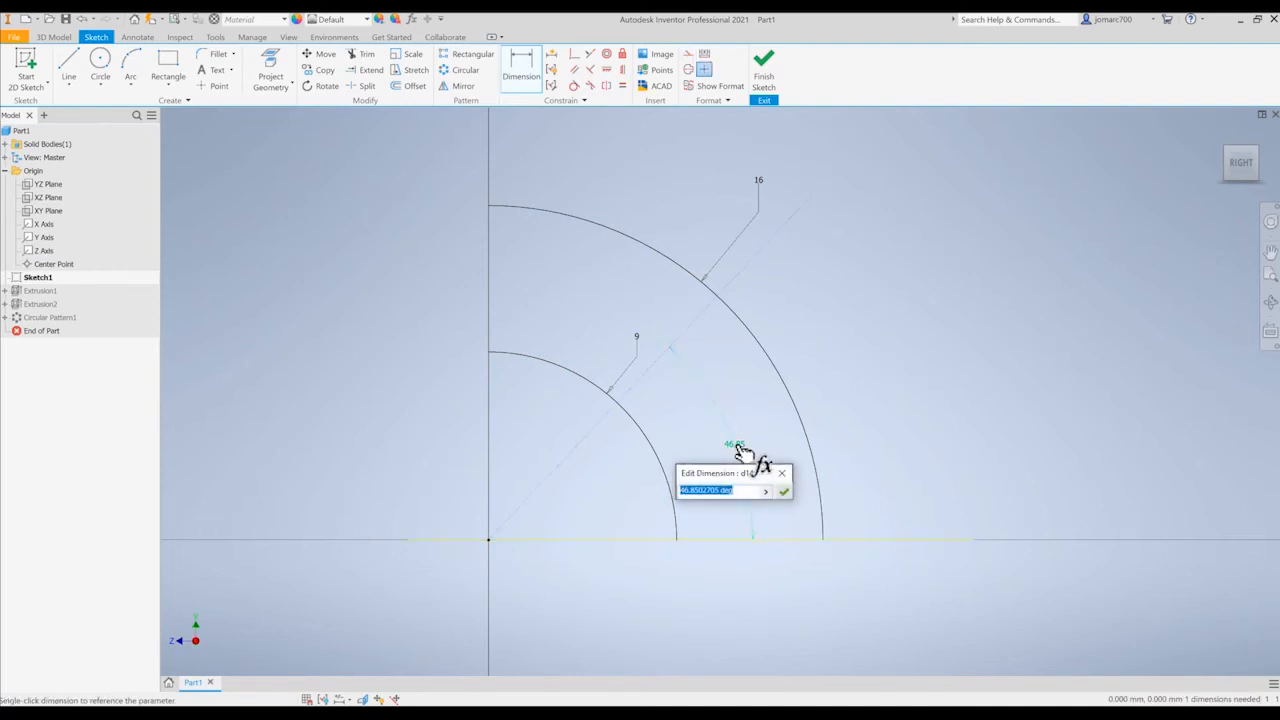
text(45)
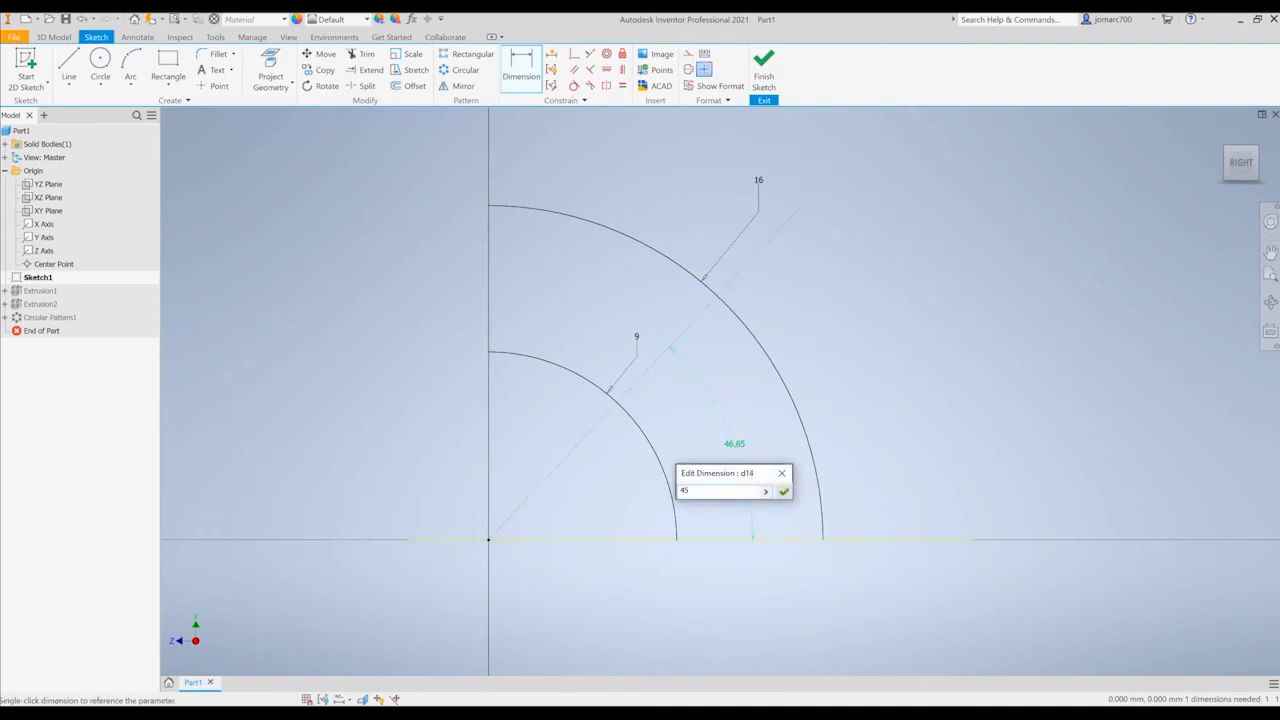
key(Return)
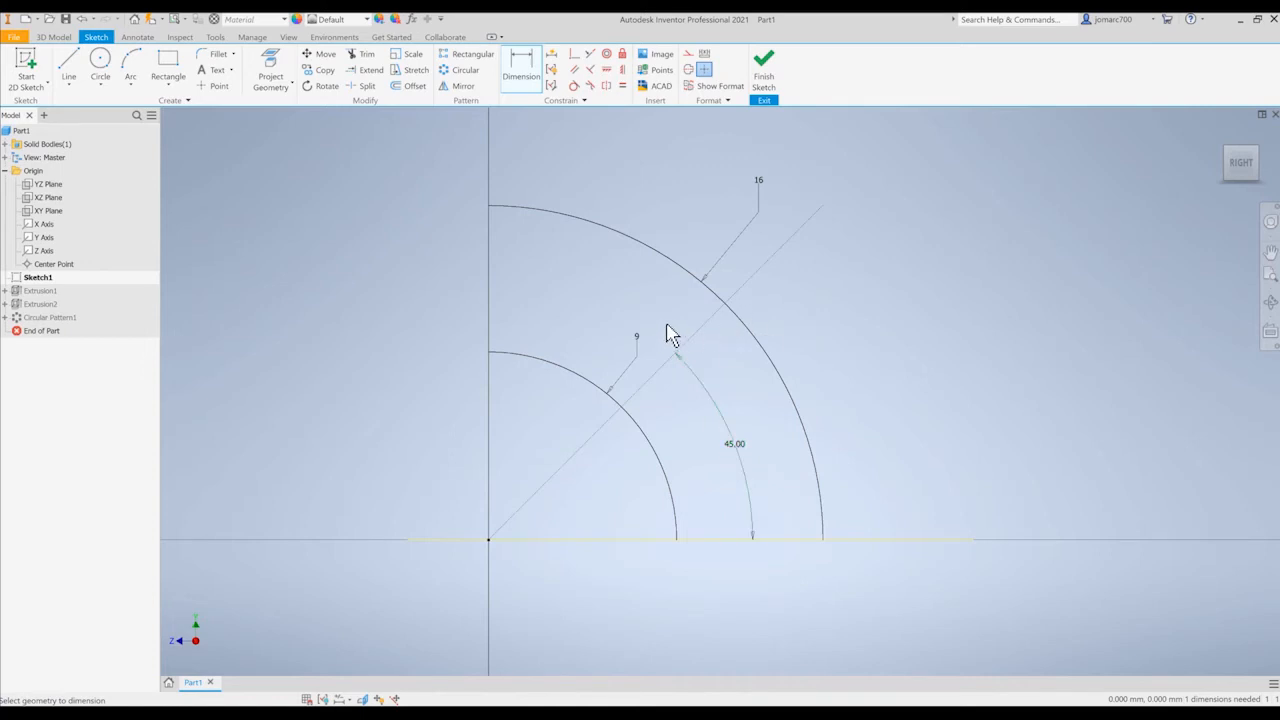
shift+middle_drag(586, 323, 697, 336)
scroll(693, 333, up, 3)
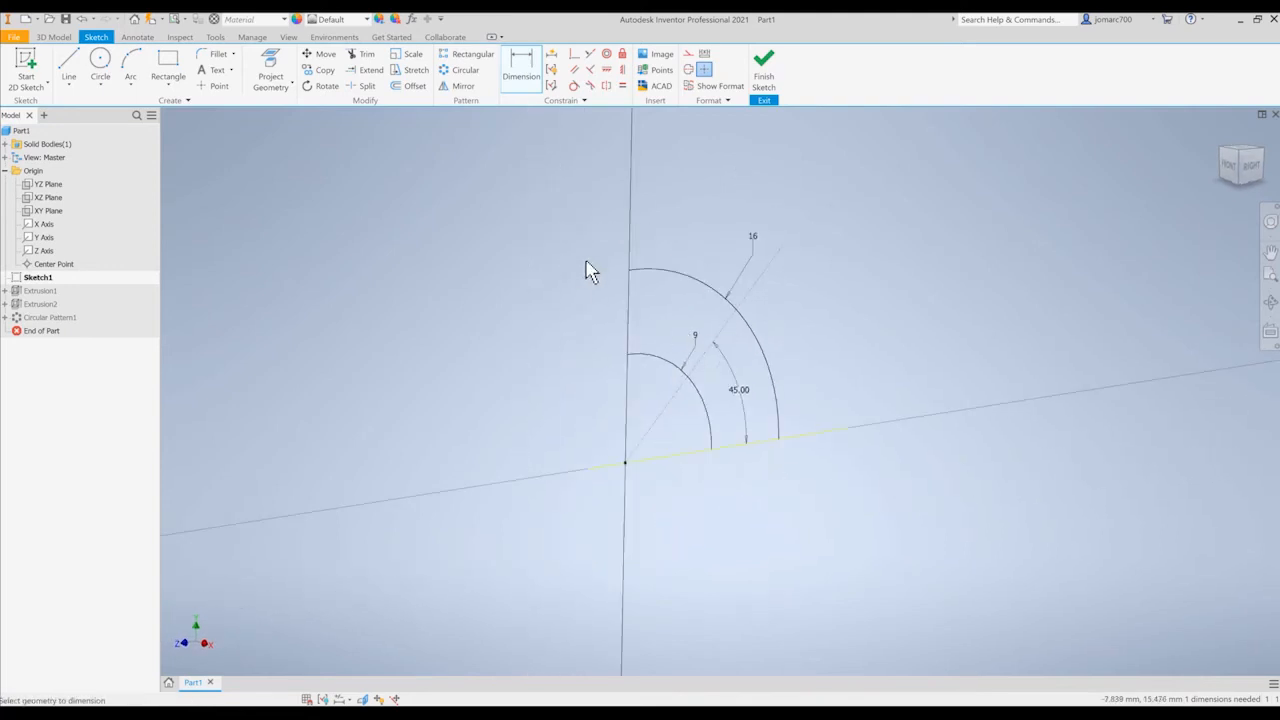
scroll(659, 299, down, 3)
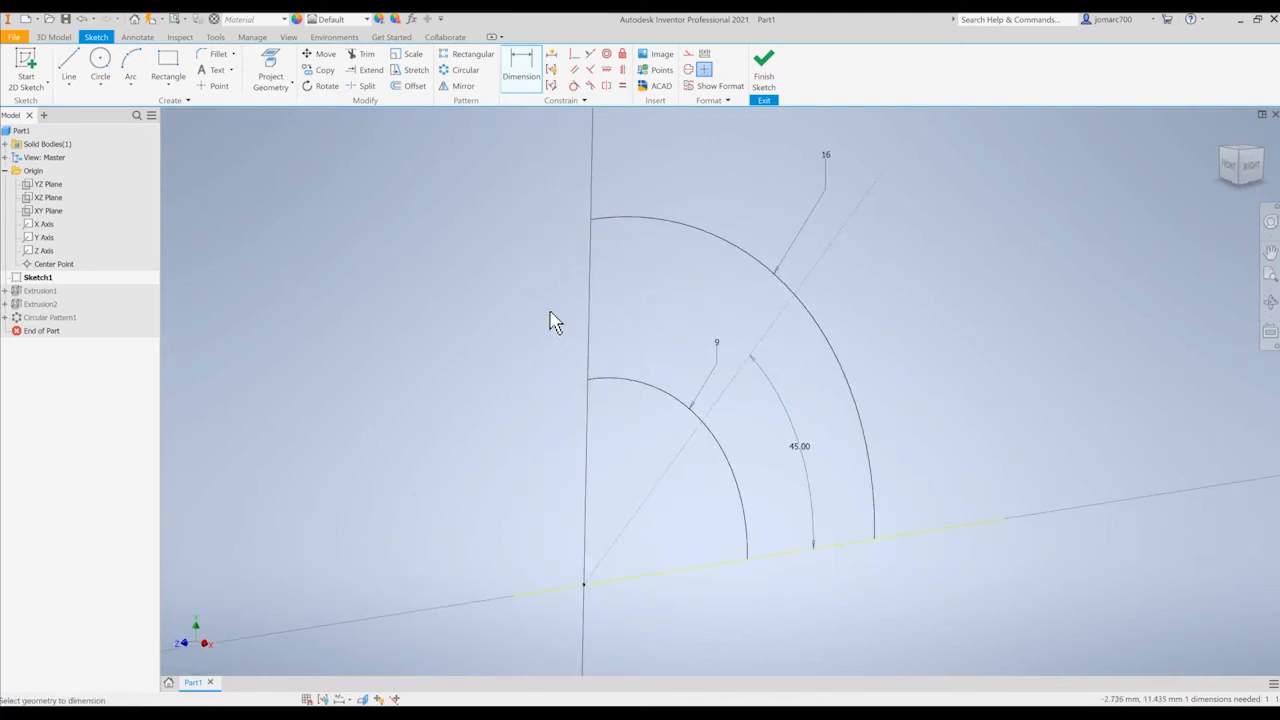
shift+middle_drag(671, 309, 611, 291)
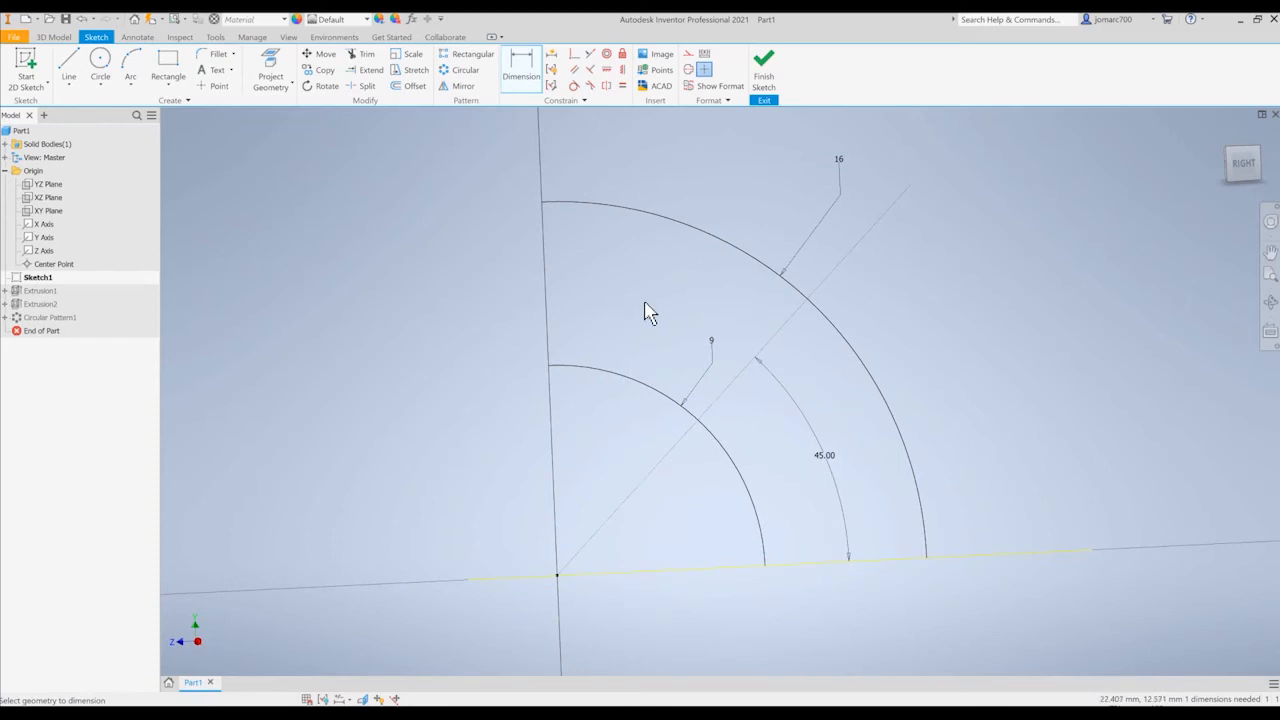
click(1243, 163)
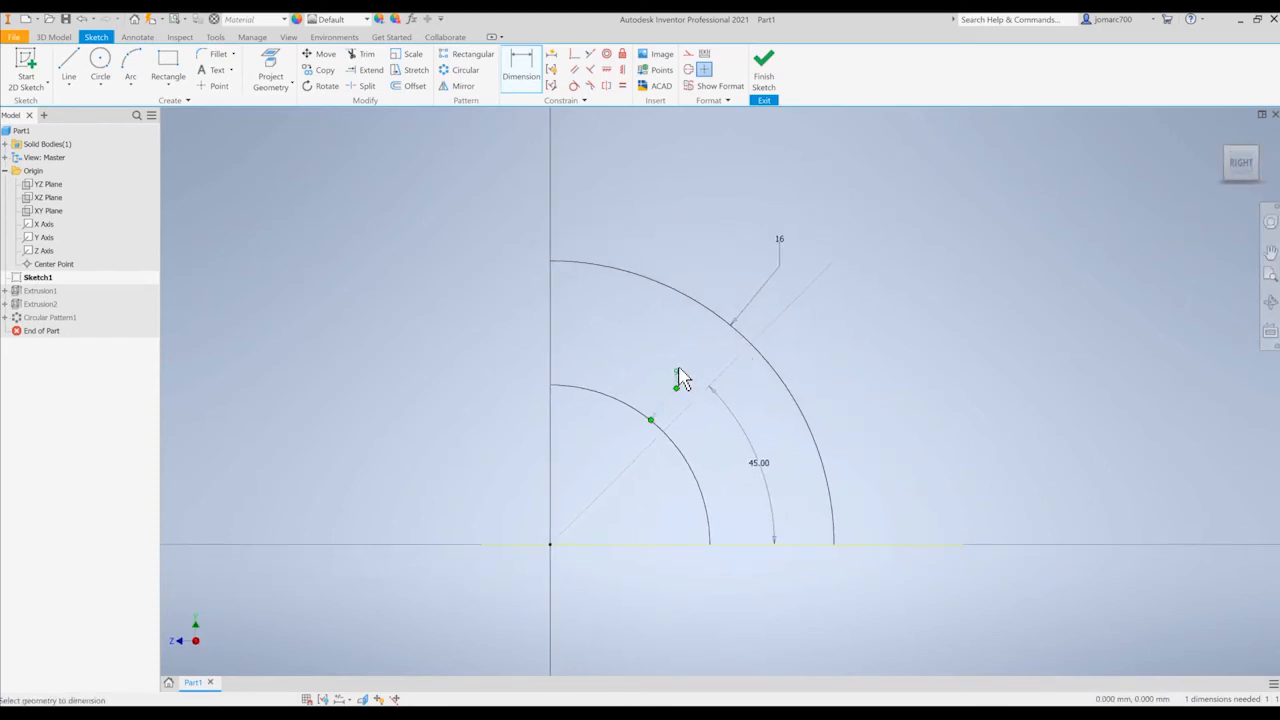
Draw a three-point arc between the 9 mm and 16 mm arcs, from the vertical axis to the horizontal axis
scroll(680, 371, down, 3)
mouse_move(678, 334)
middle_down()
mouse_move(669, 283)
mouse_move(646, 294)
middle_up()
scroll(669, 283, up, 2)
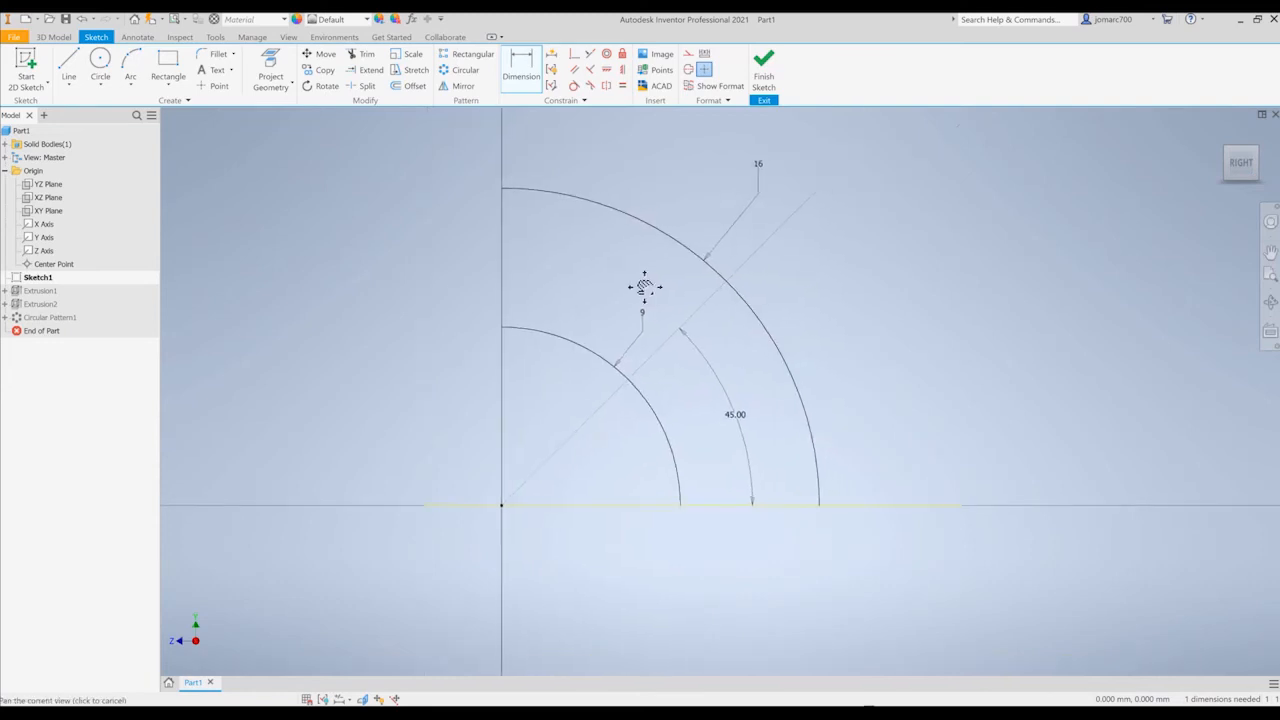
click(130, 62)
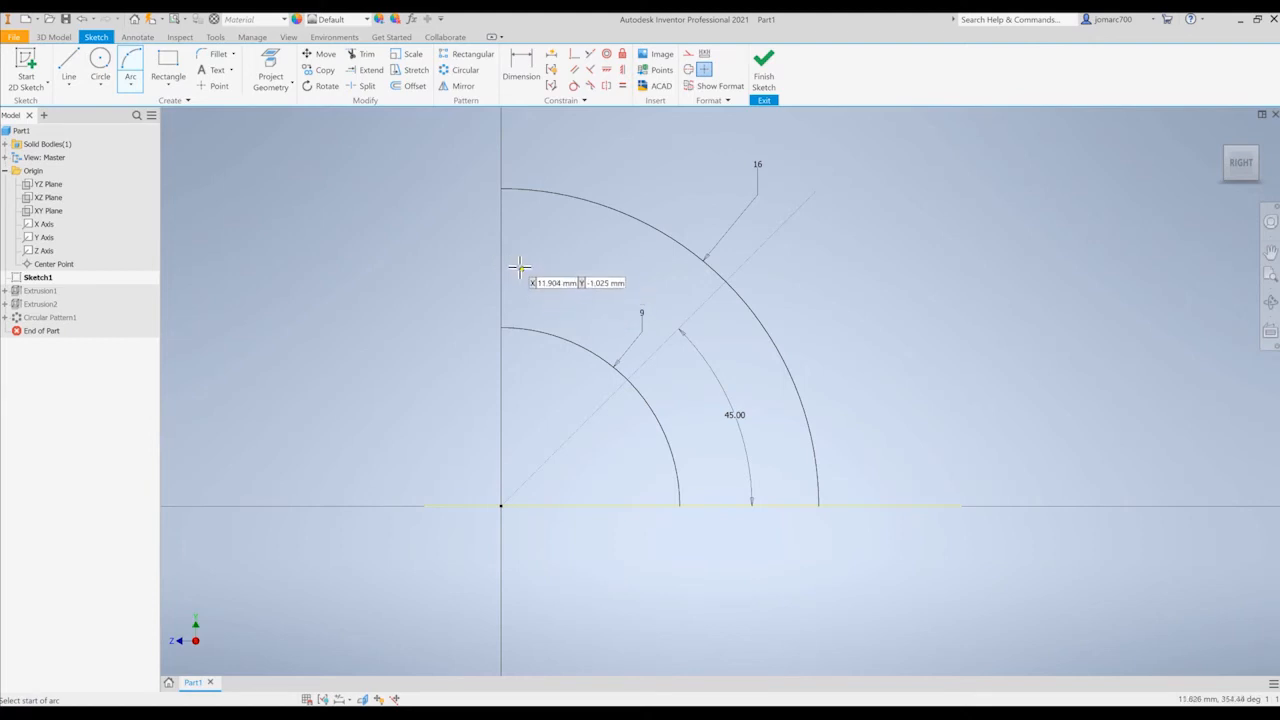
click(502, 253)
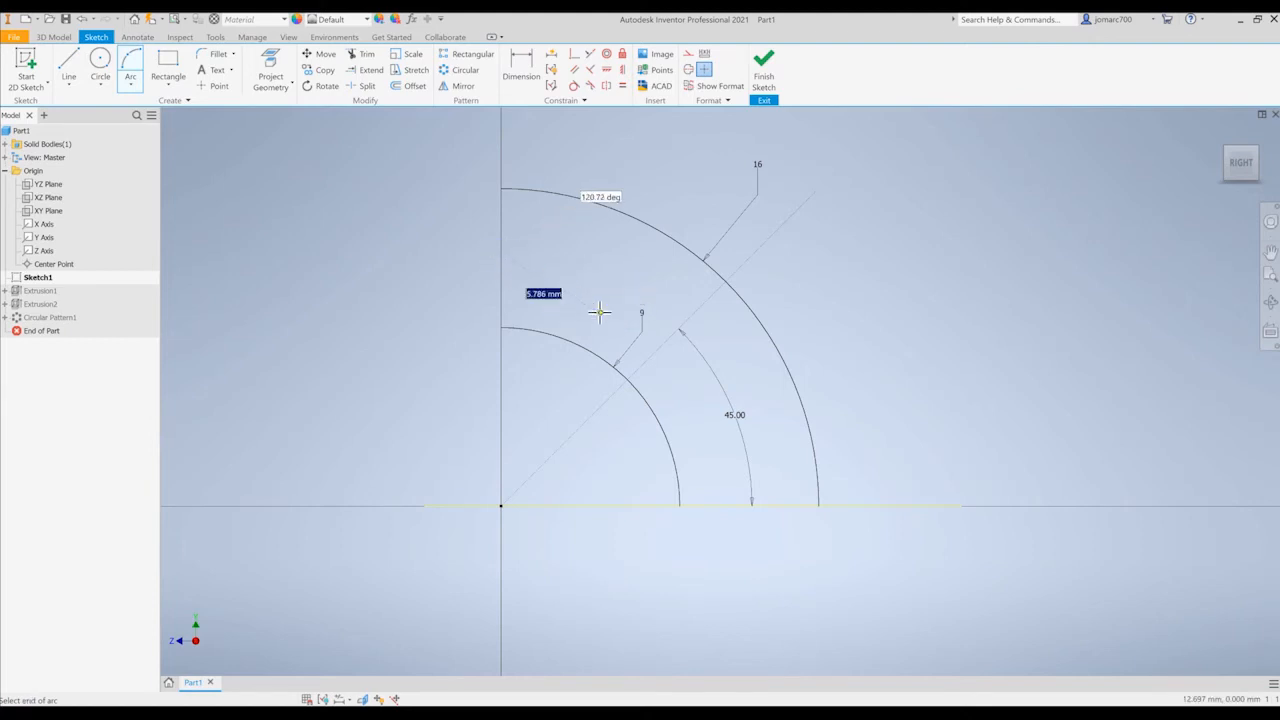
click(758, 505)
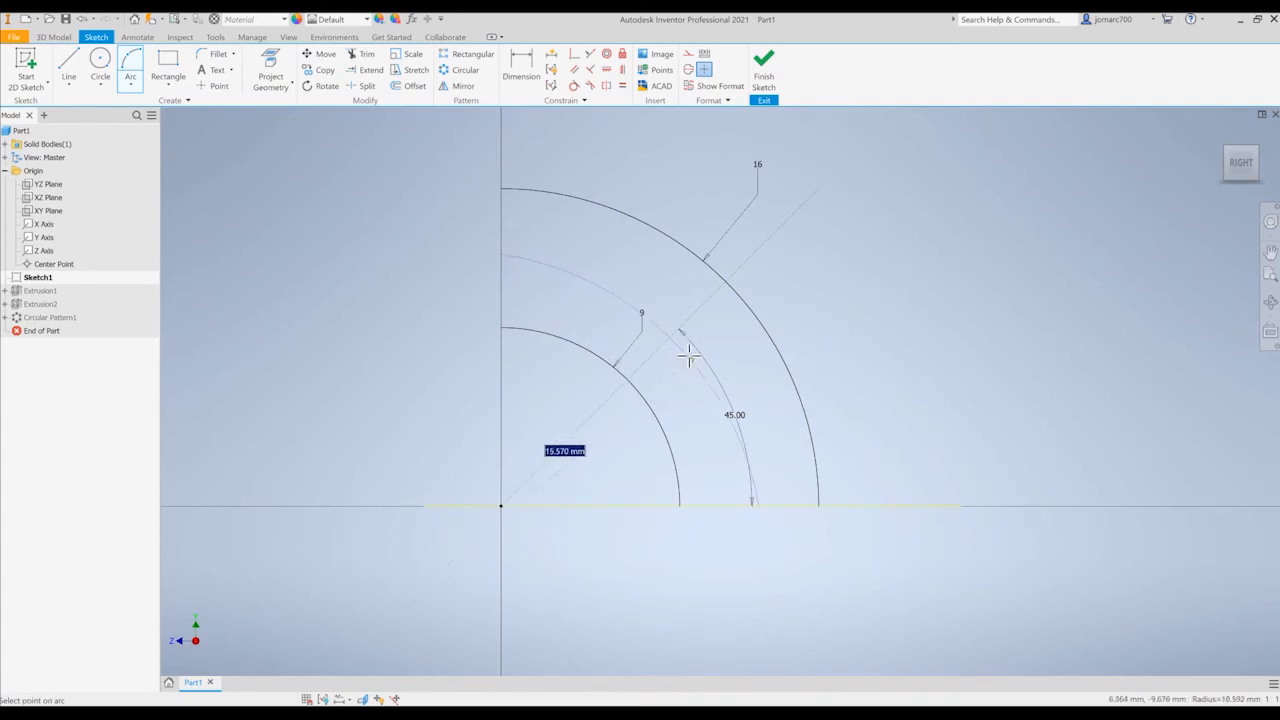
click(675, 332)
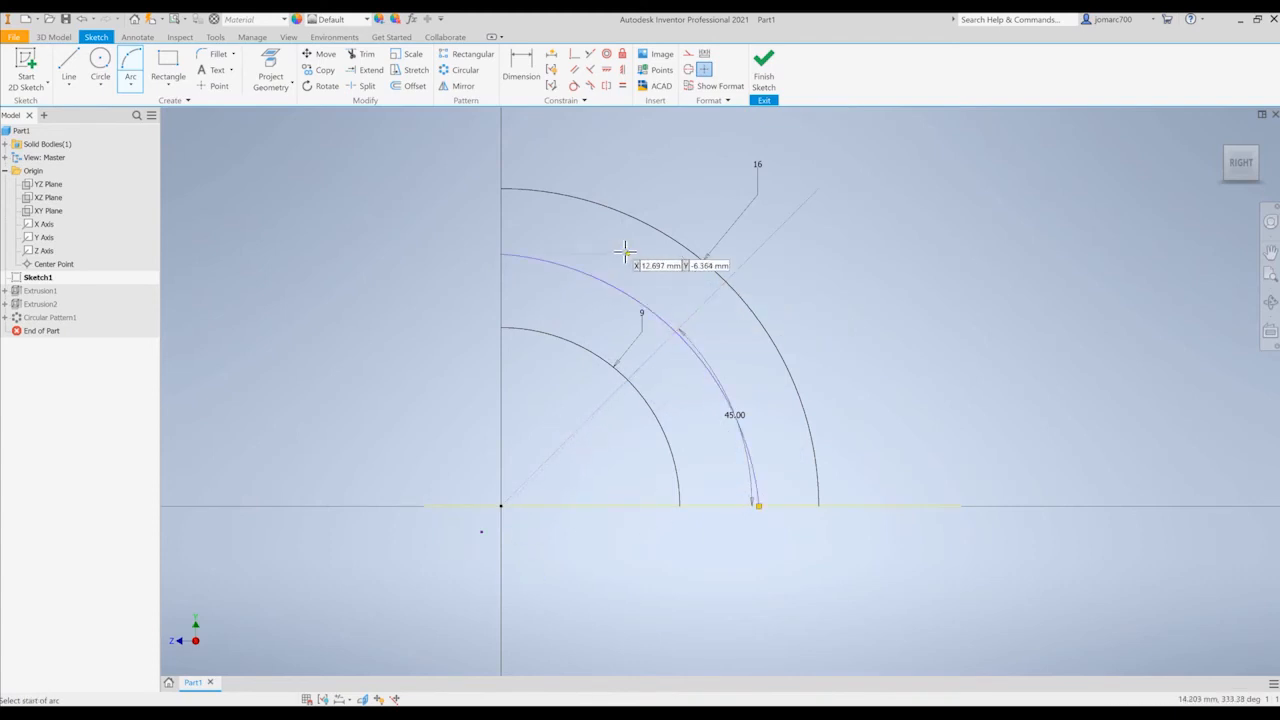
key(Escape)
Pull the middle arc's upper end off the vertical axis and make its centre point coincident with the other arcs' common centre
drag(537, 262, 556, 258)
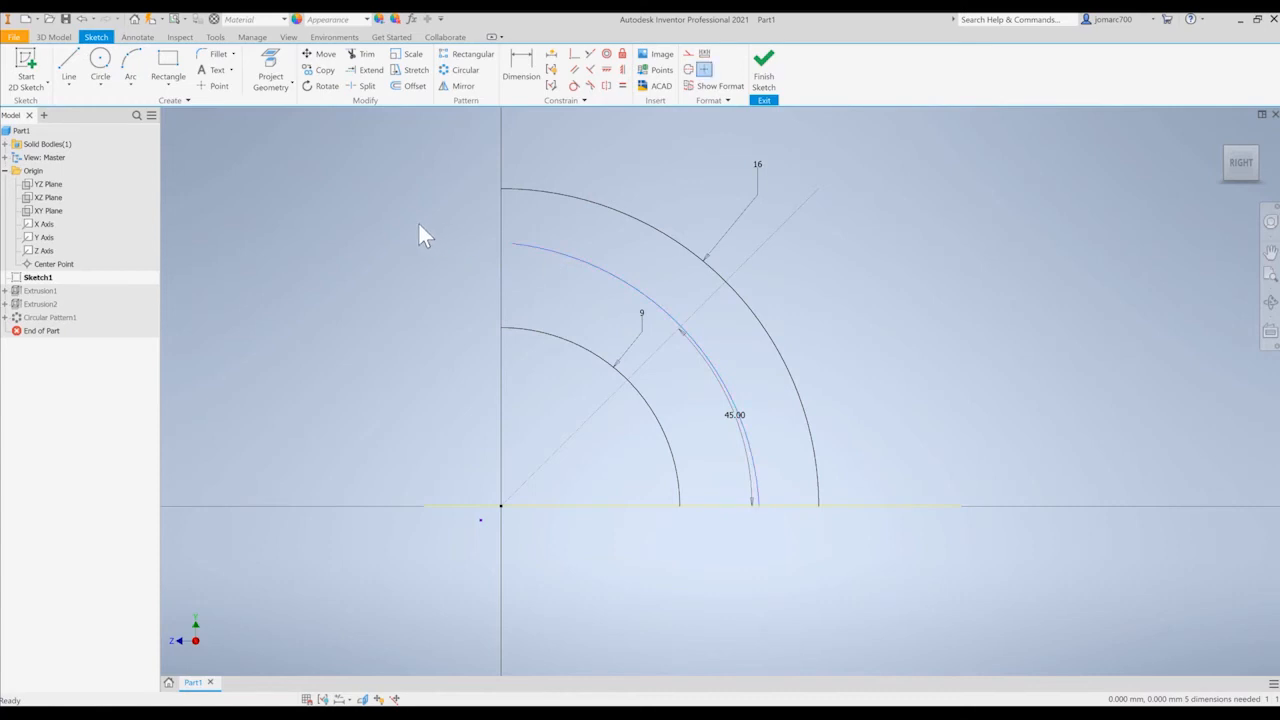
middle_drag(414, 222, 430, 224)
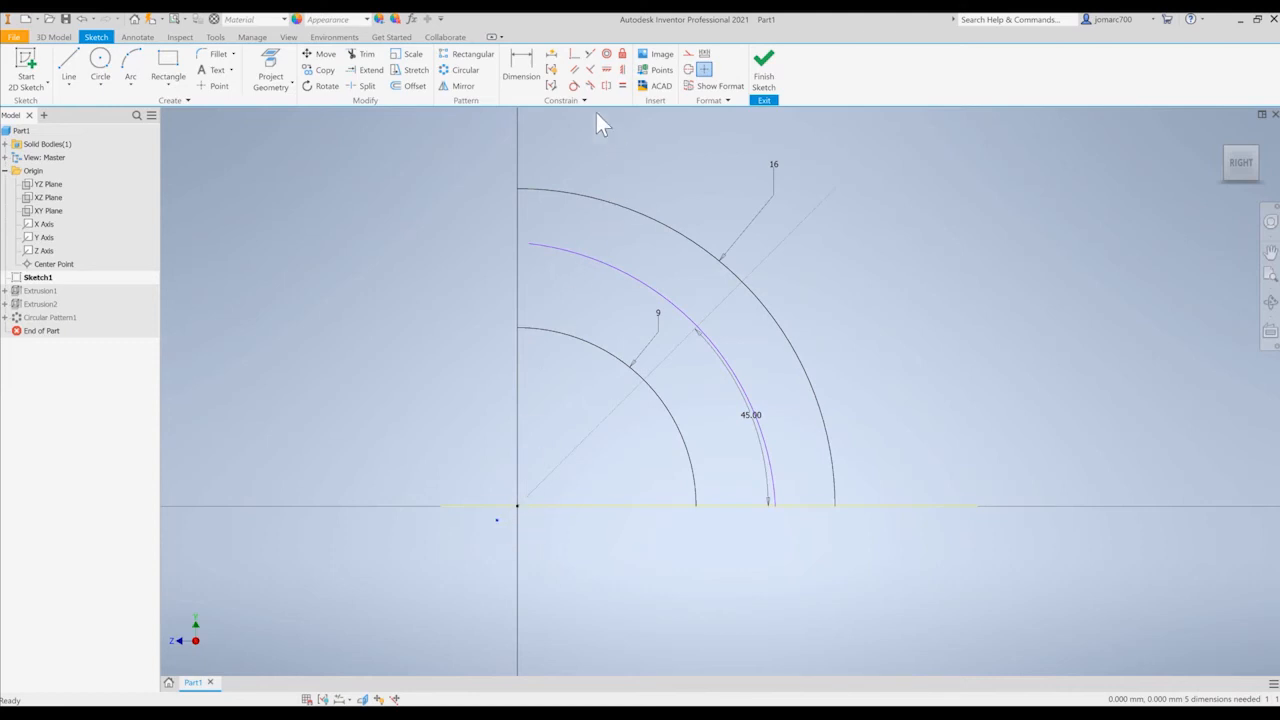
click(575, 58)
click(500, 522)
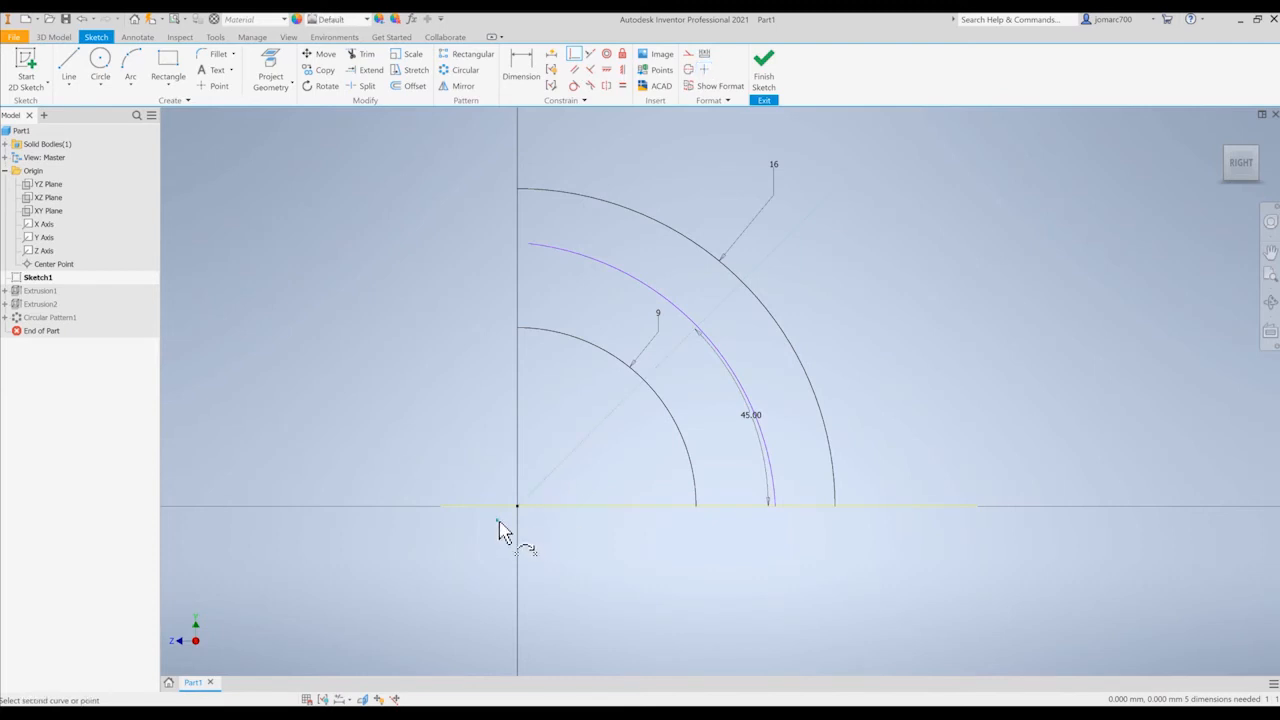
click(514, 510)
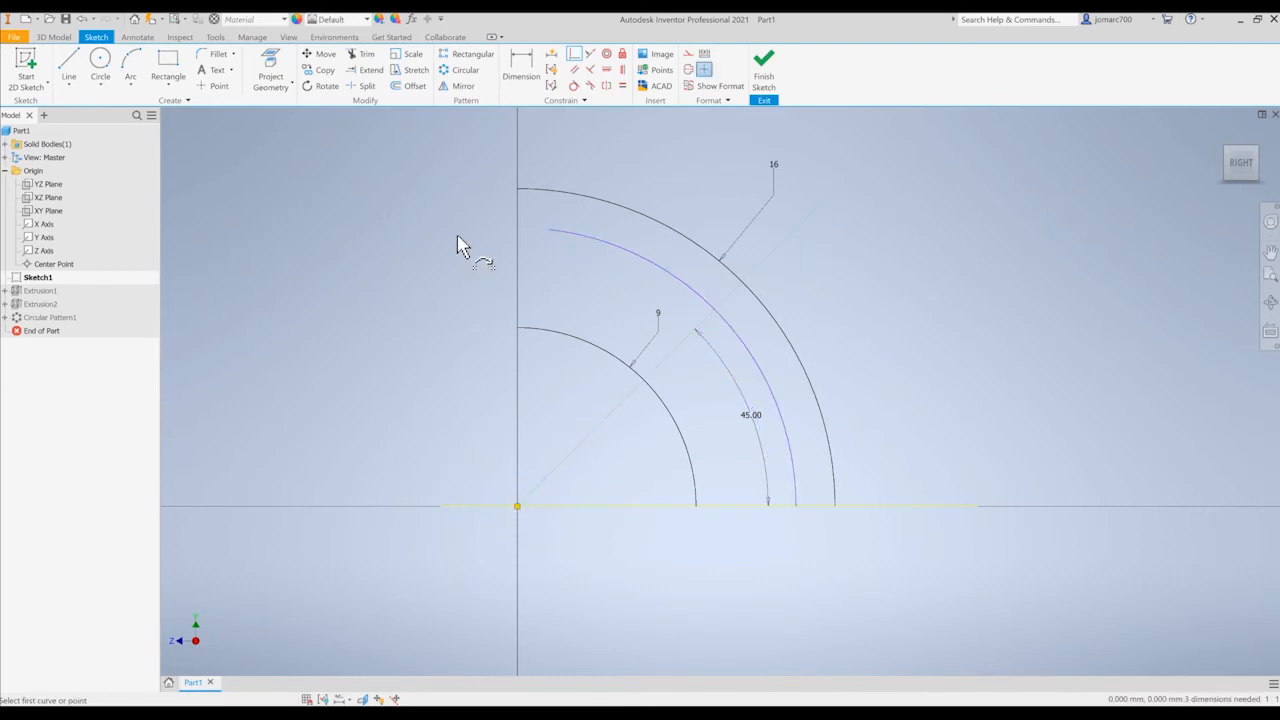
Draw a vertical and a horizontal line joining the matching endpoints of the 9 mm and 16 mm arcs
middle_drag(457, 245, 480, 262)
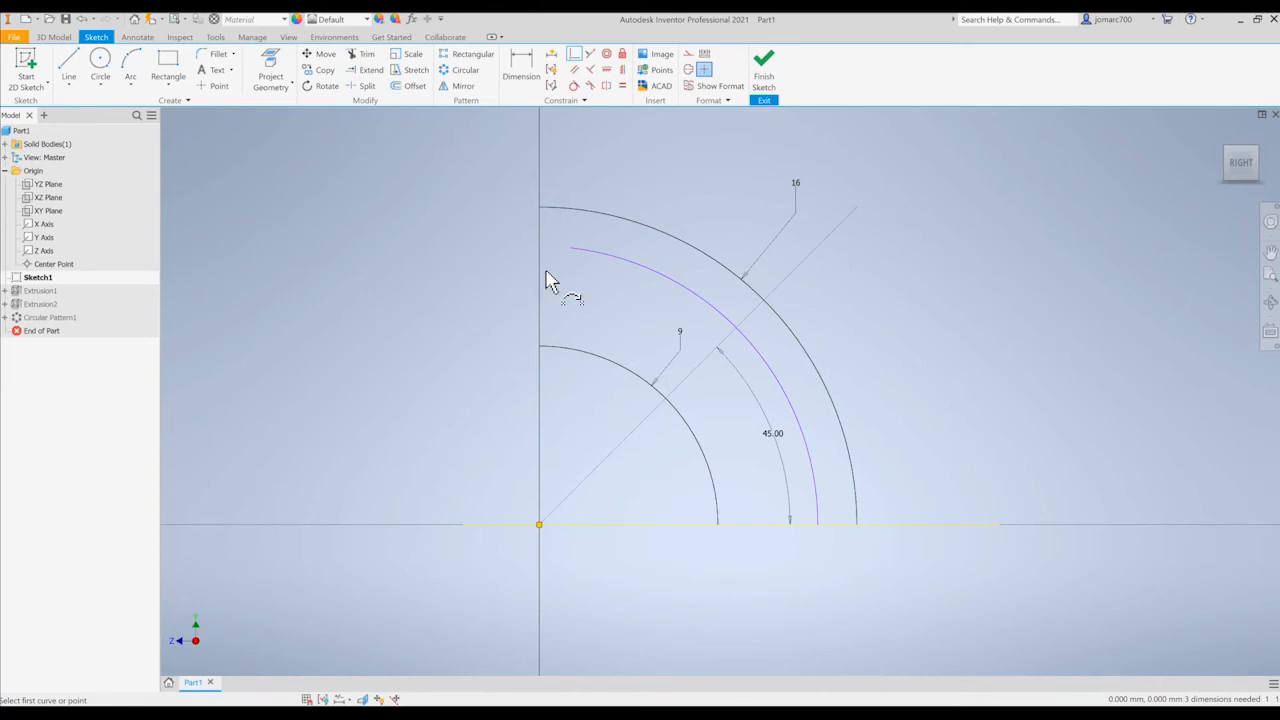
right_click(478, 262)
key(Escape)
right_click(480, 263)
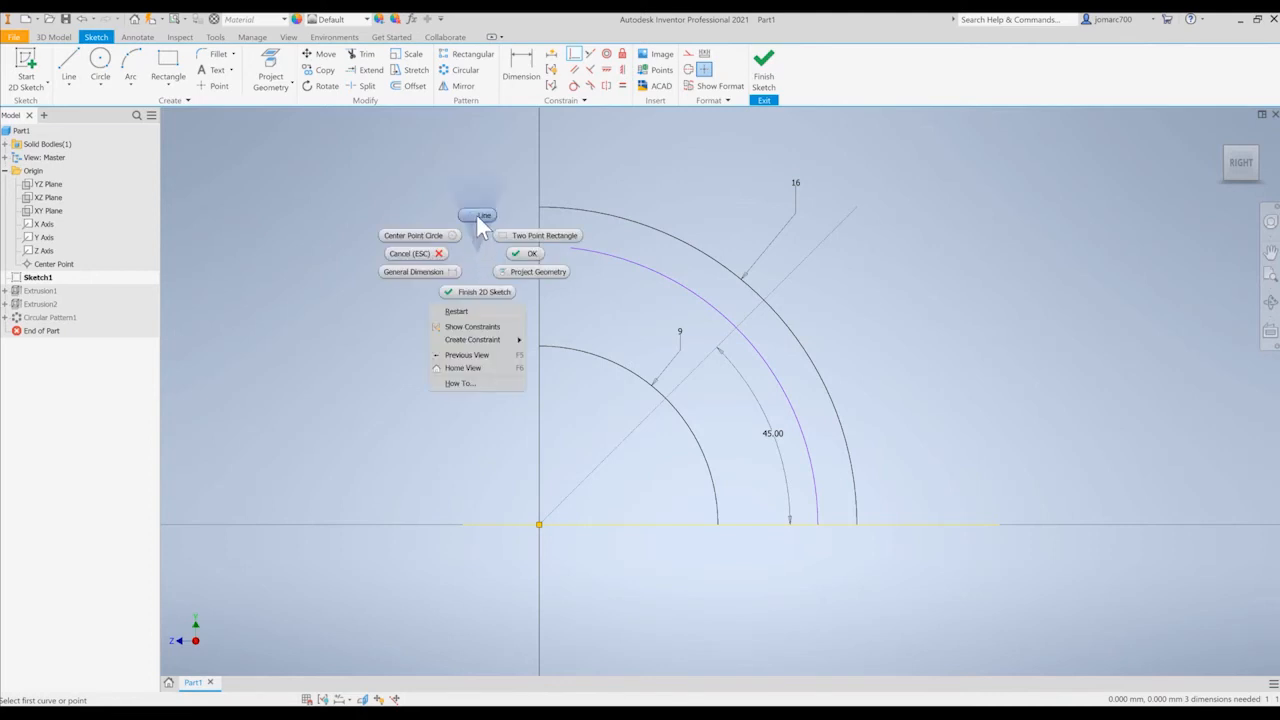
click(476, 214)
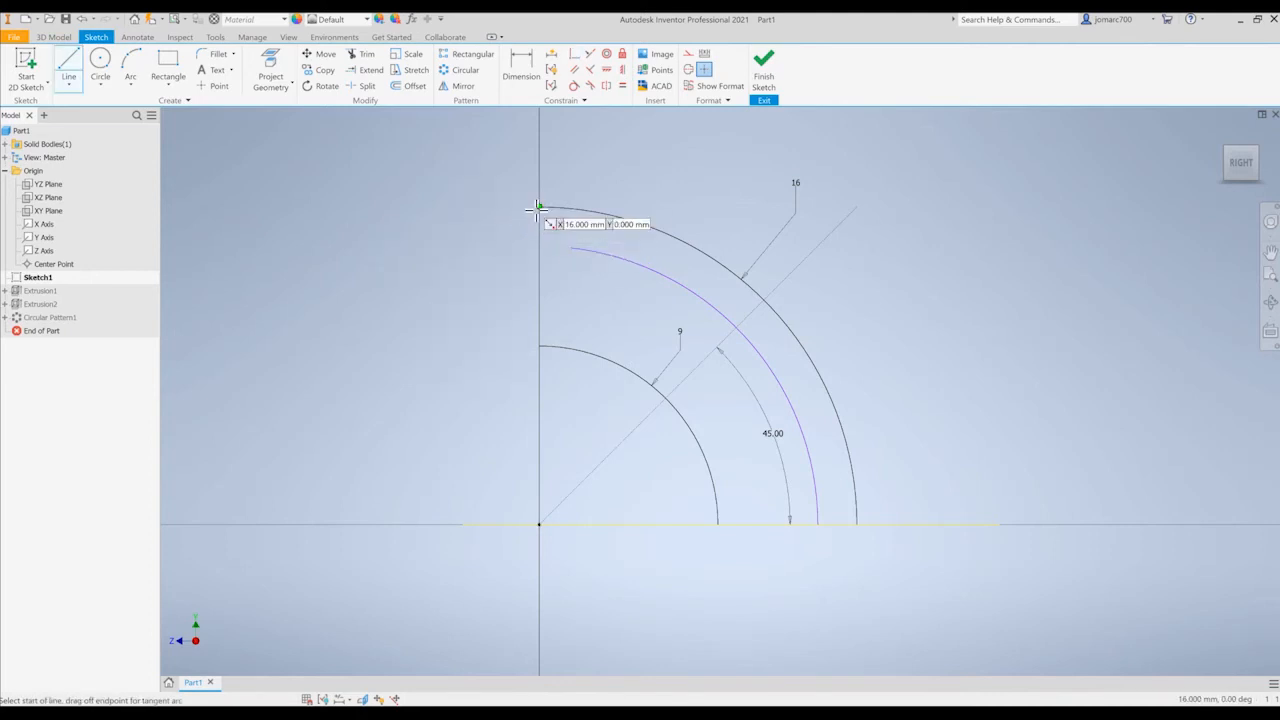
click(539, 208)
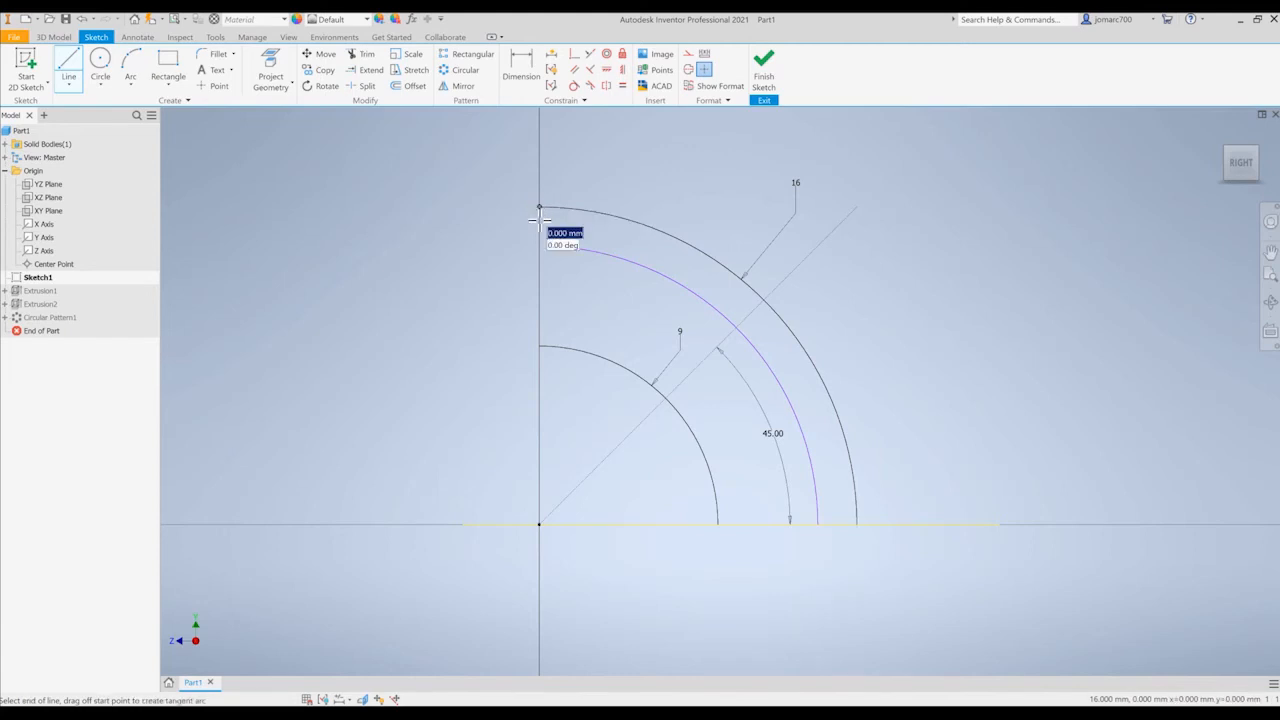
click(539, 347)
middle_drag(795, 530, 778, 503)
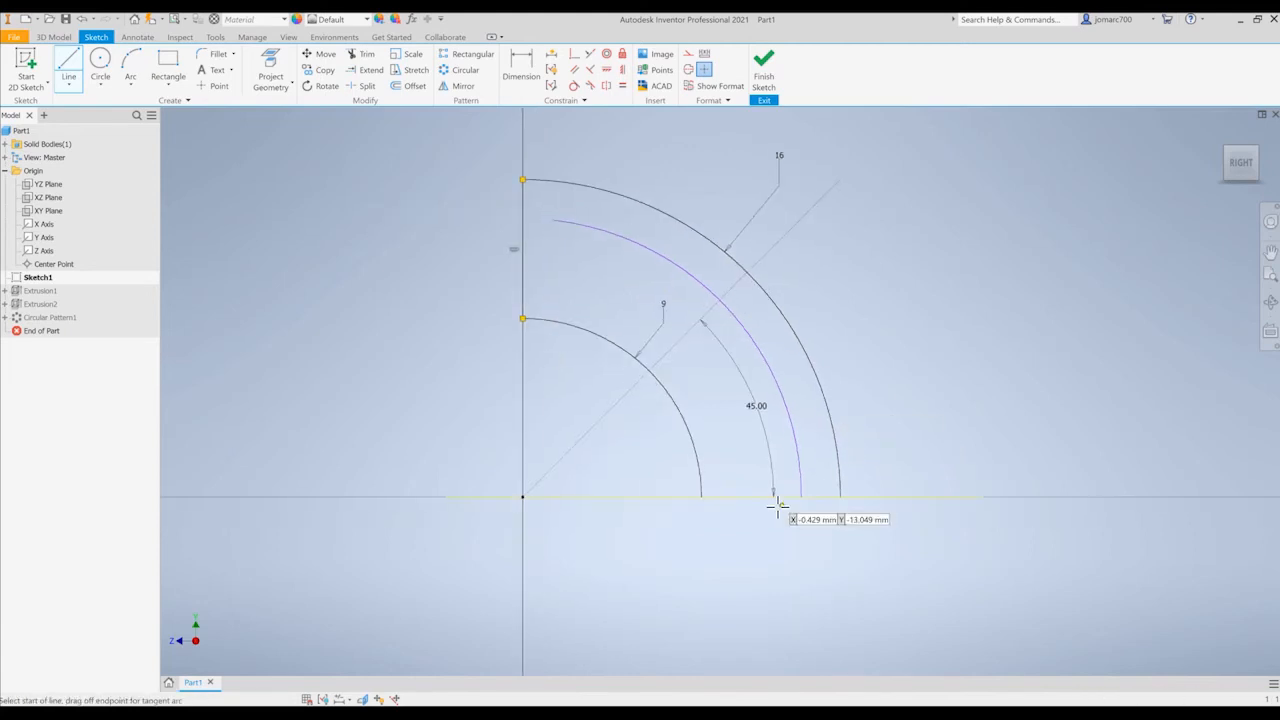
click(701, 497)
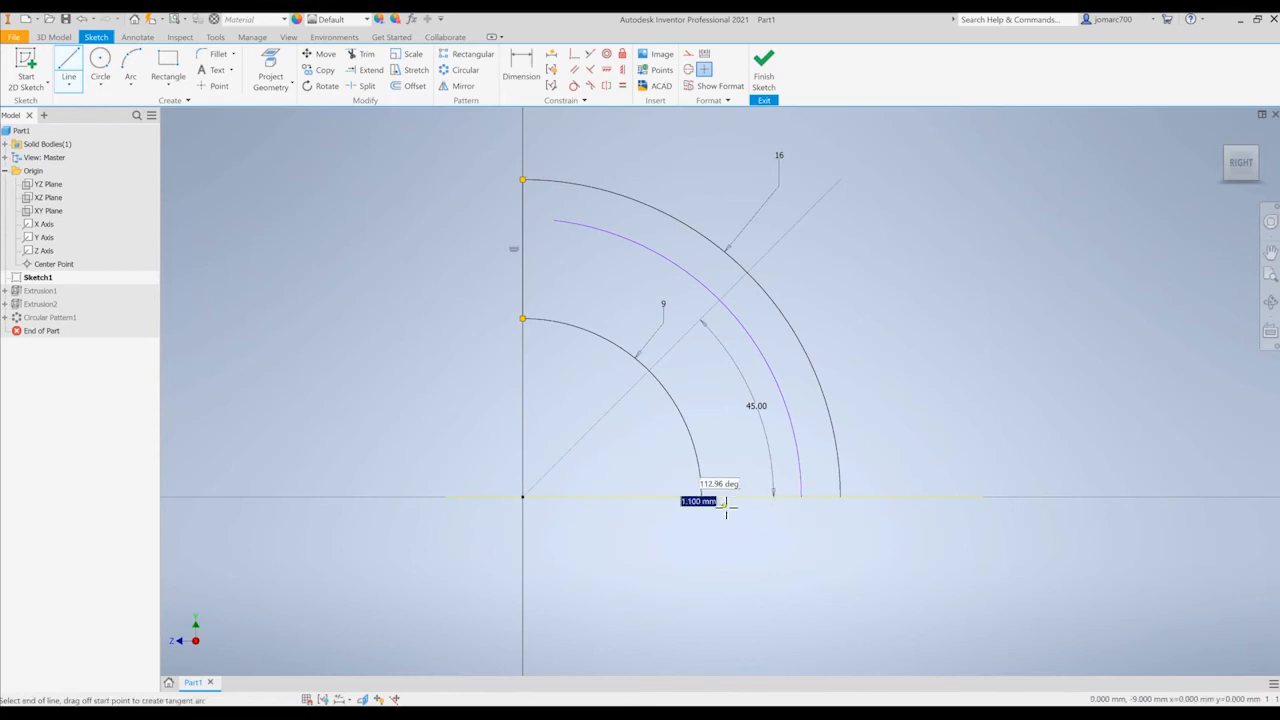
click(840, 497)
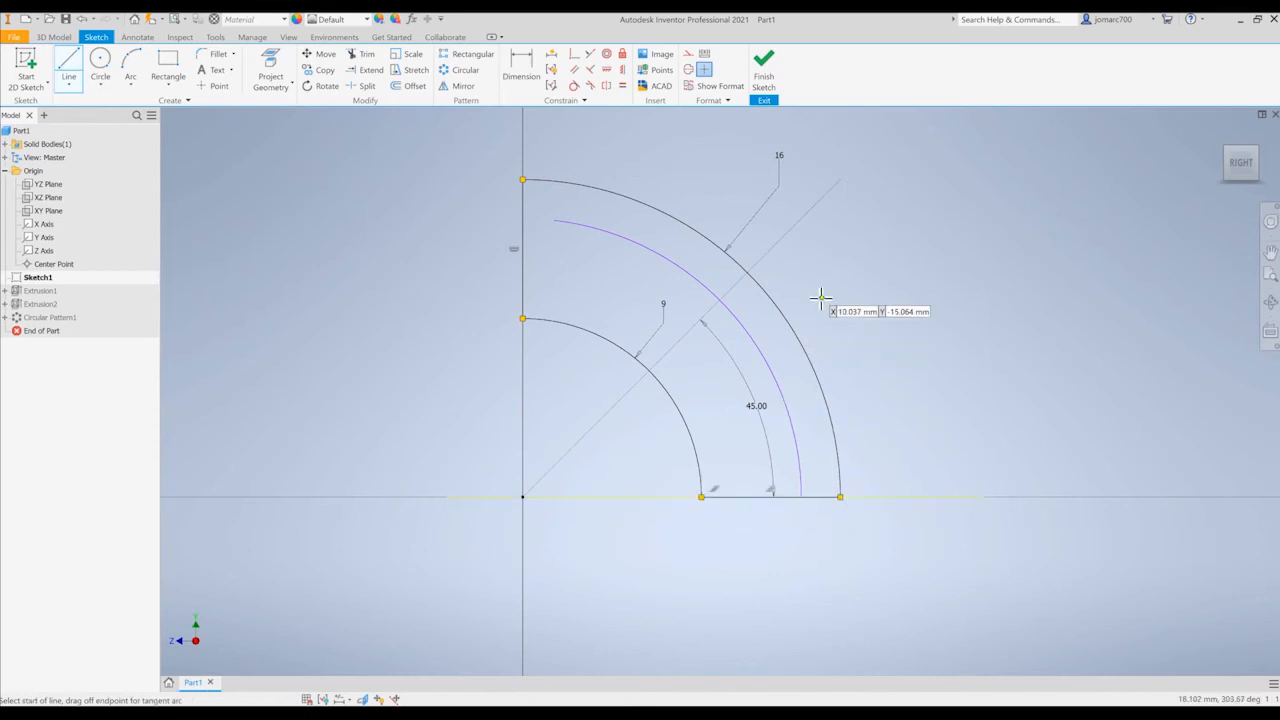
key(Escape)
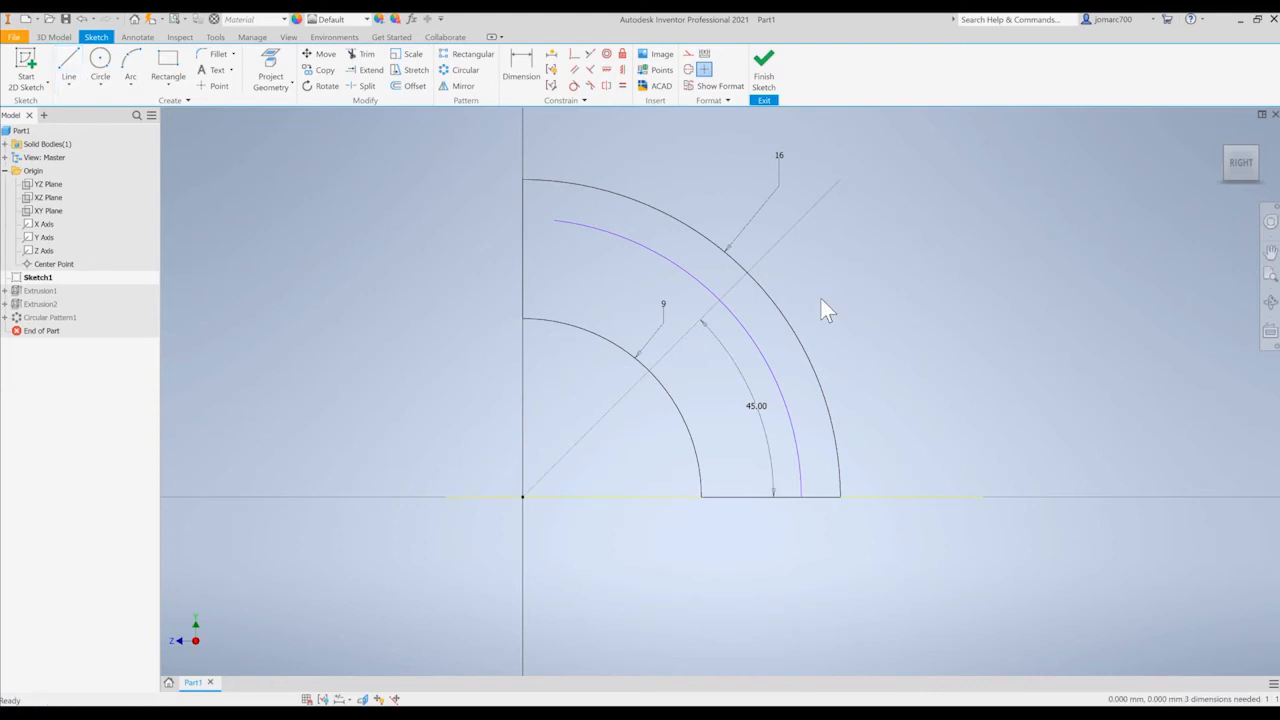
Make the middle arc's upper endpoint coincident with the vertical end line's midpoint and move the 45-degree dimension outward
click(576, 56)
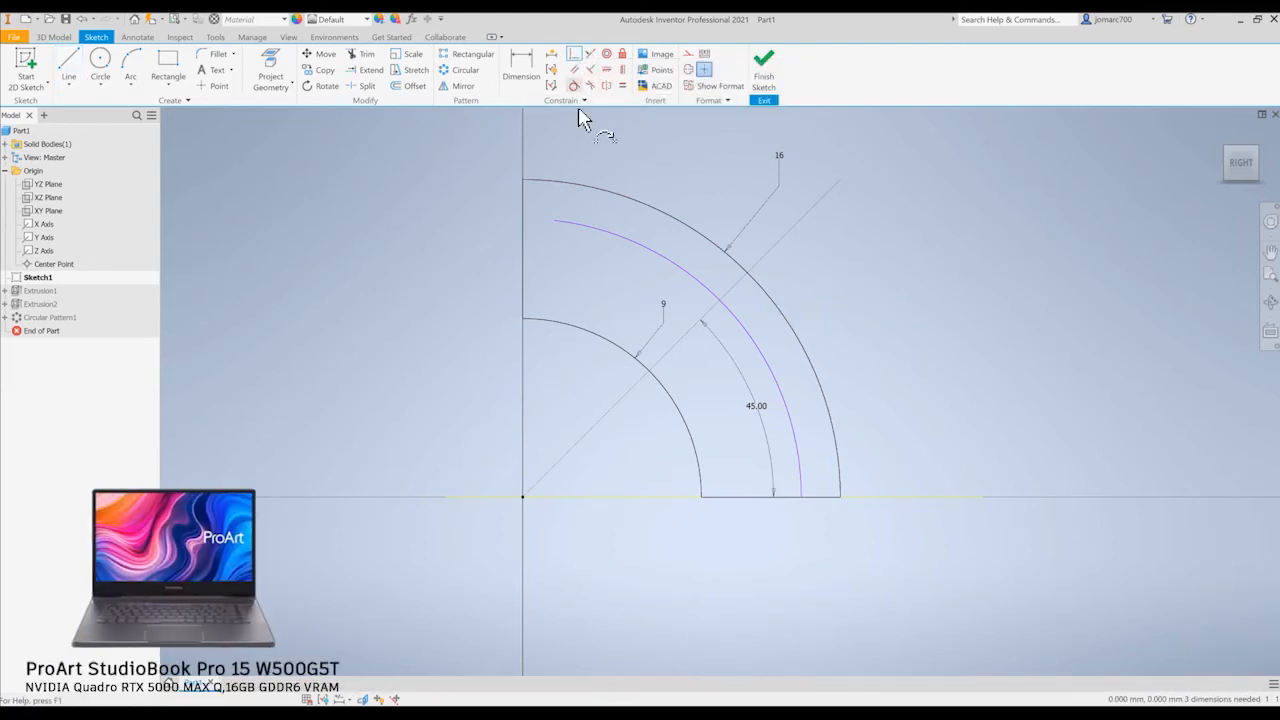
click(557, 226)
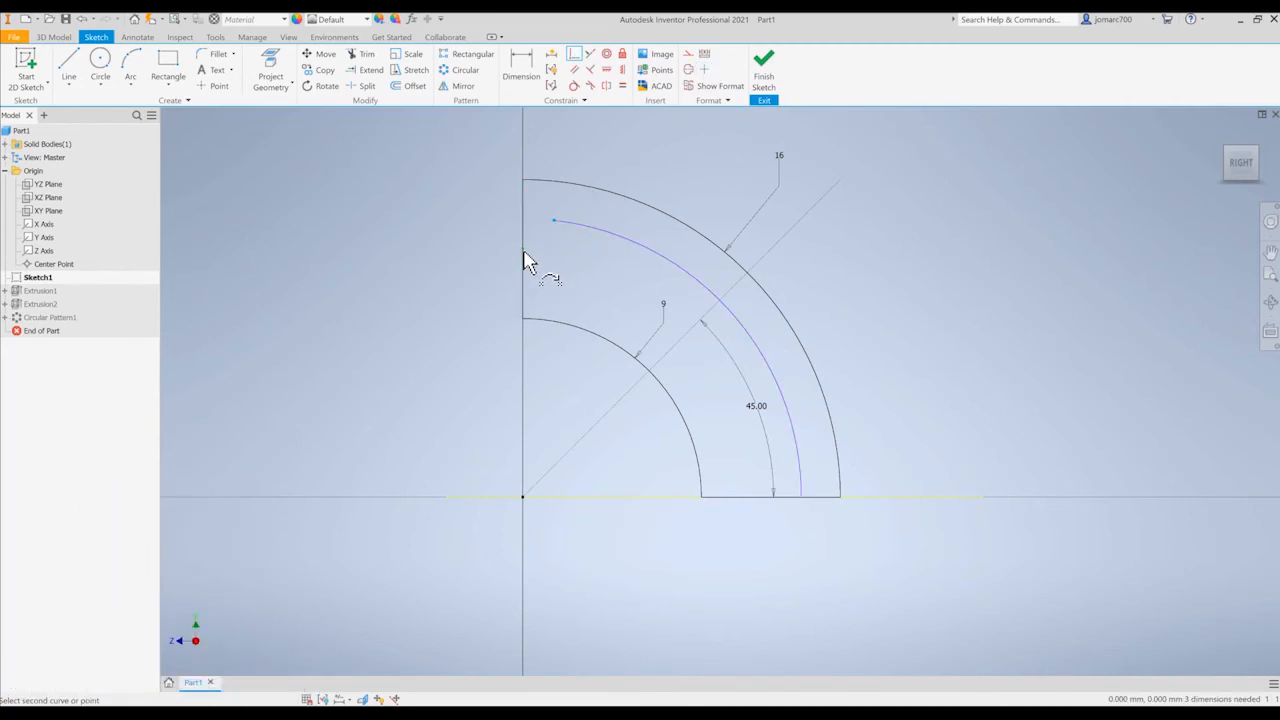
click(526, 258)
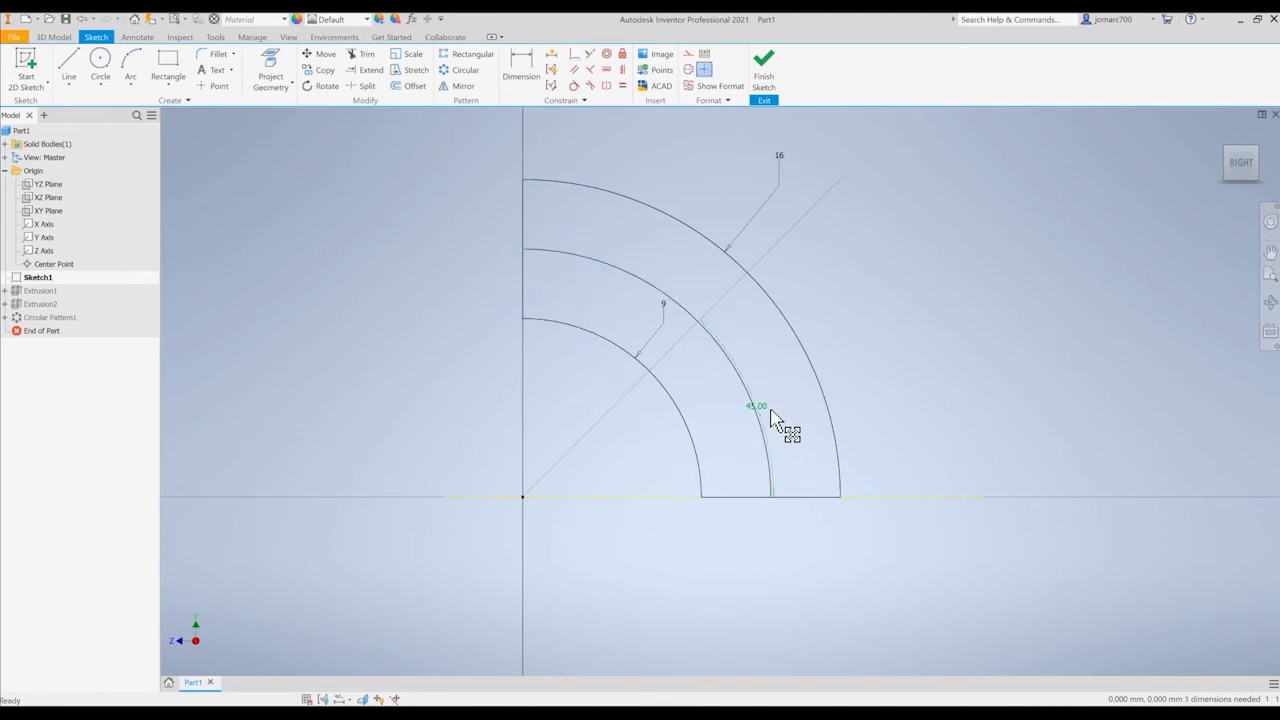
drag(772, 418, 781, 381)
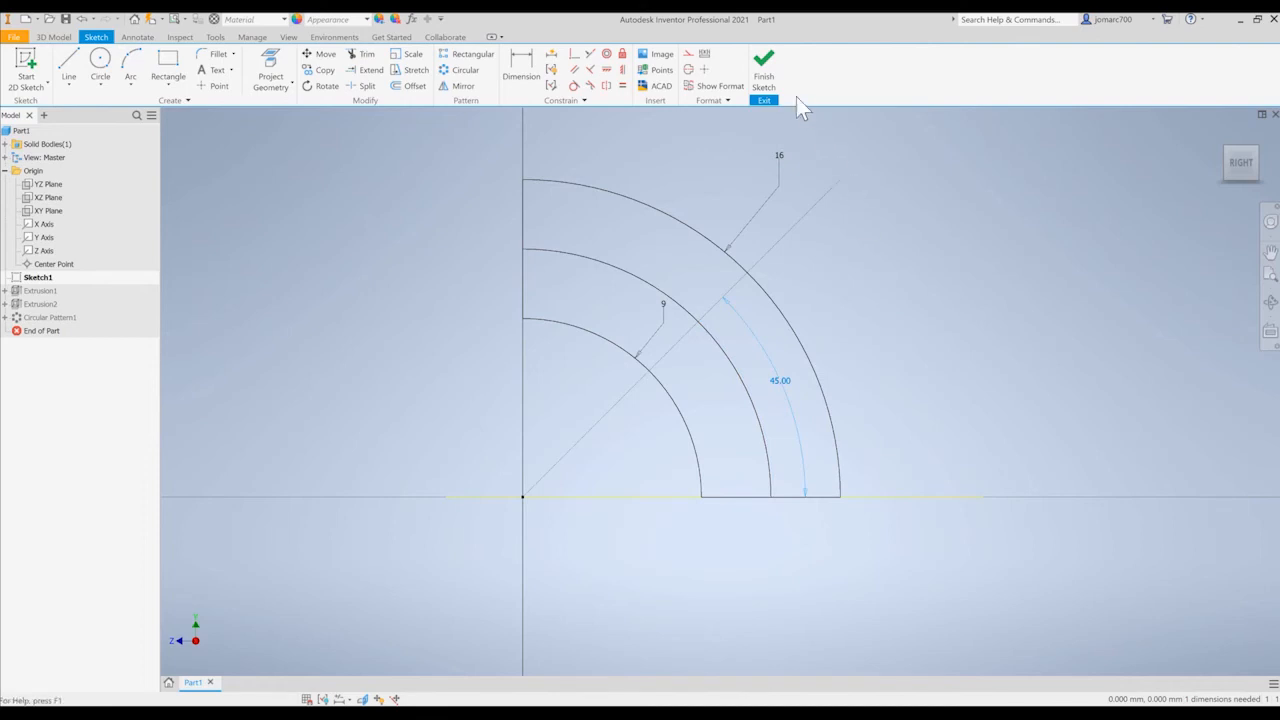
Finish the arc path sketch and create a work plane through the 45-degree line at 90 degrees to the YZ plane
click(764, 70)
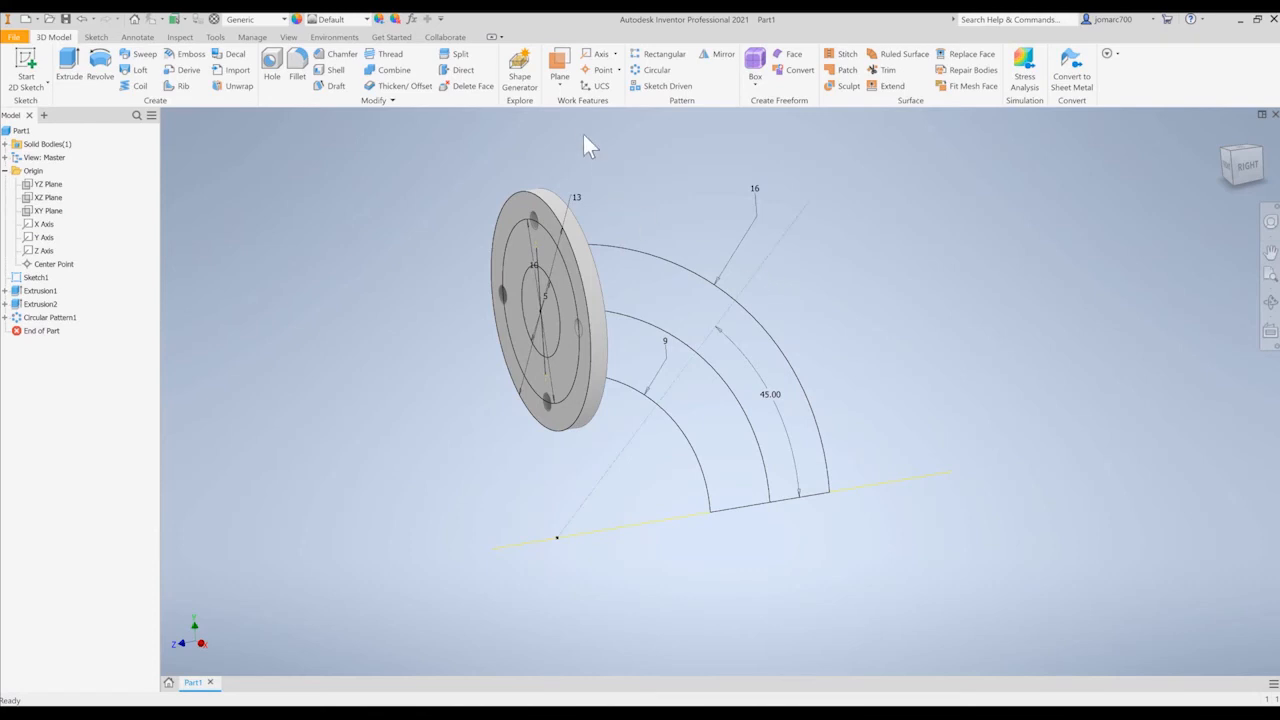
click(561, 86)
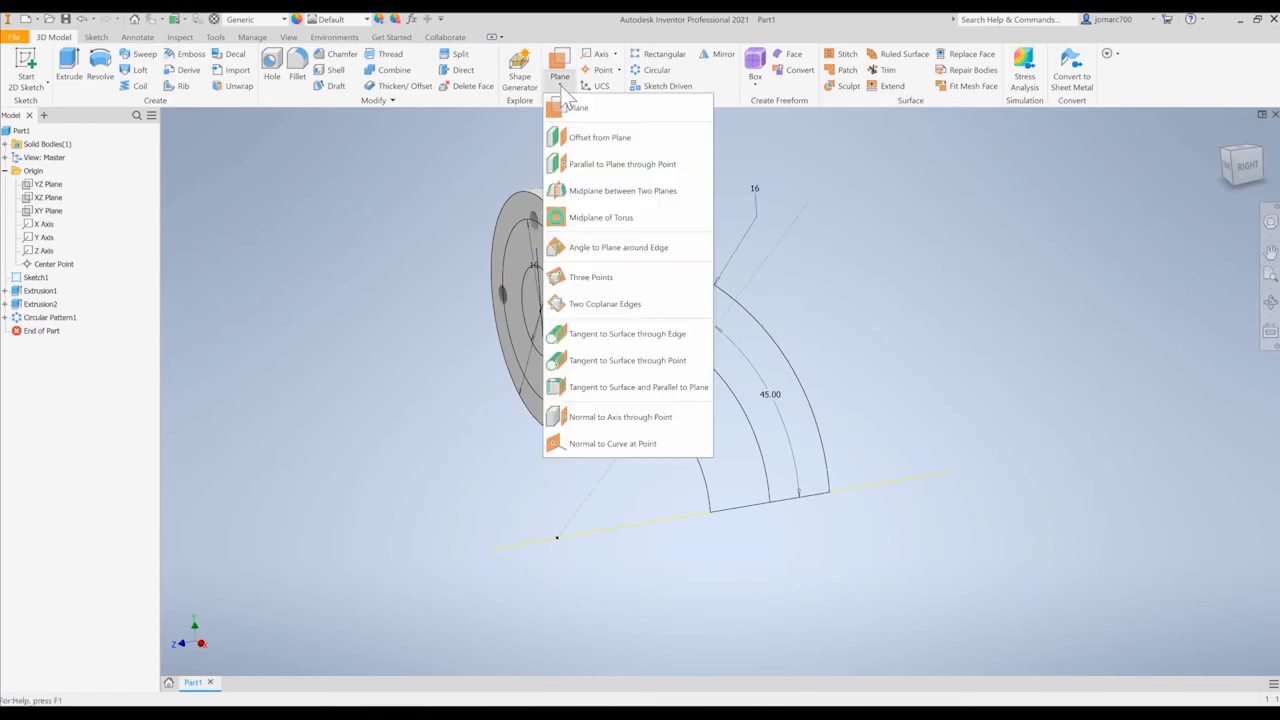
click(690, 250)
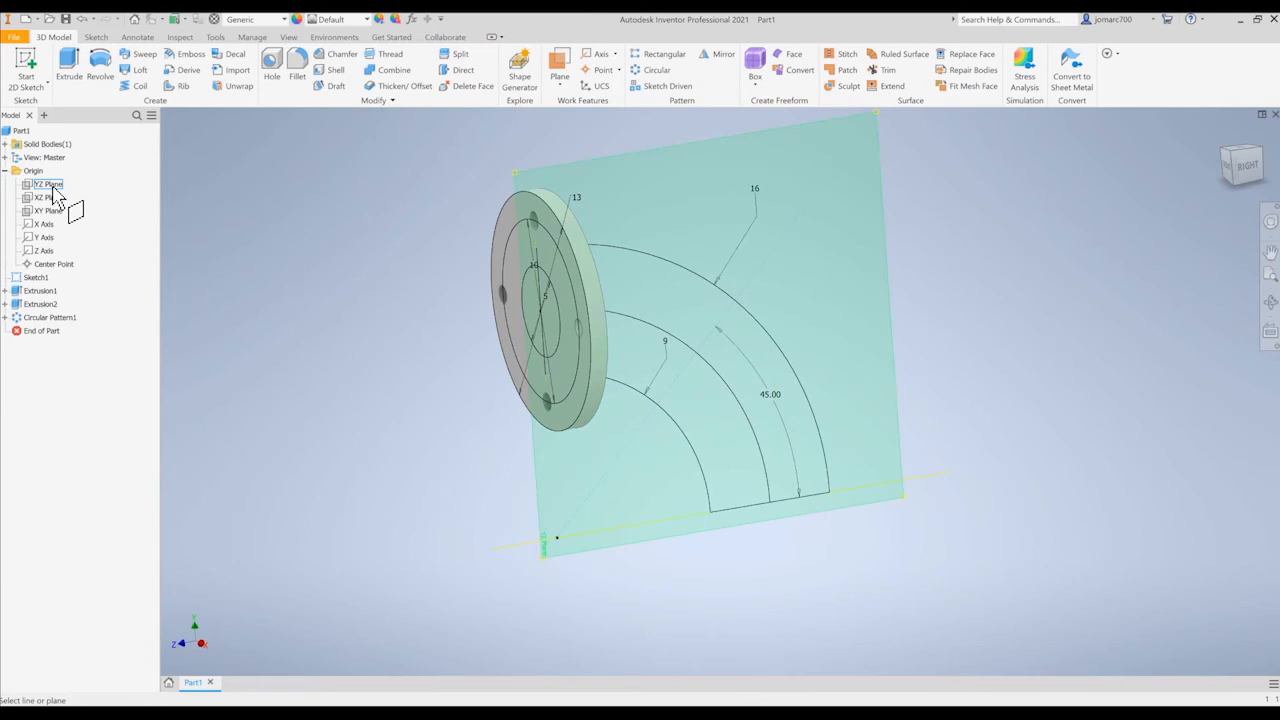
click(50, 185)
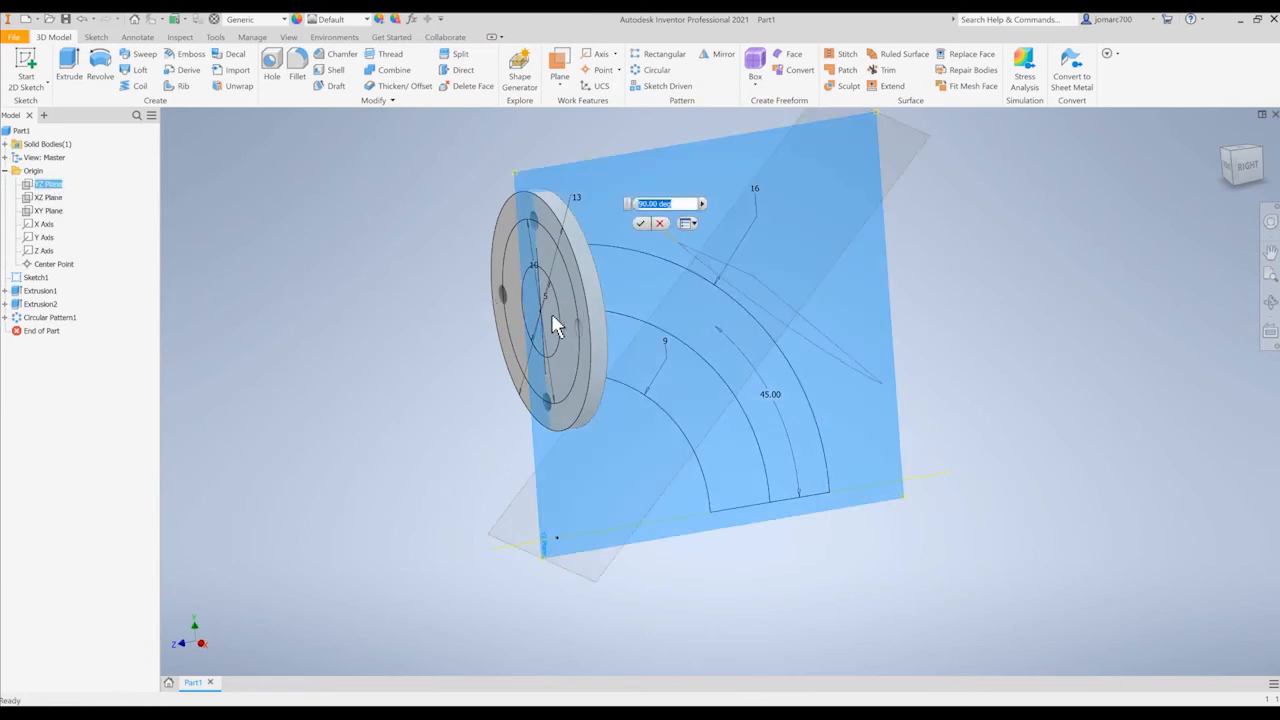
shift+middle_drag(443, 350, 572, 304)
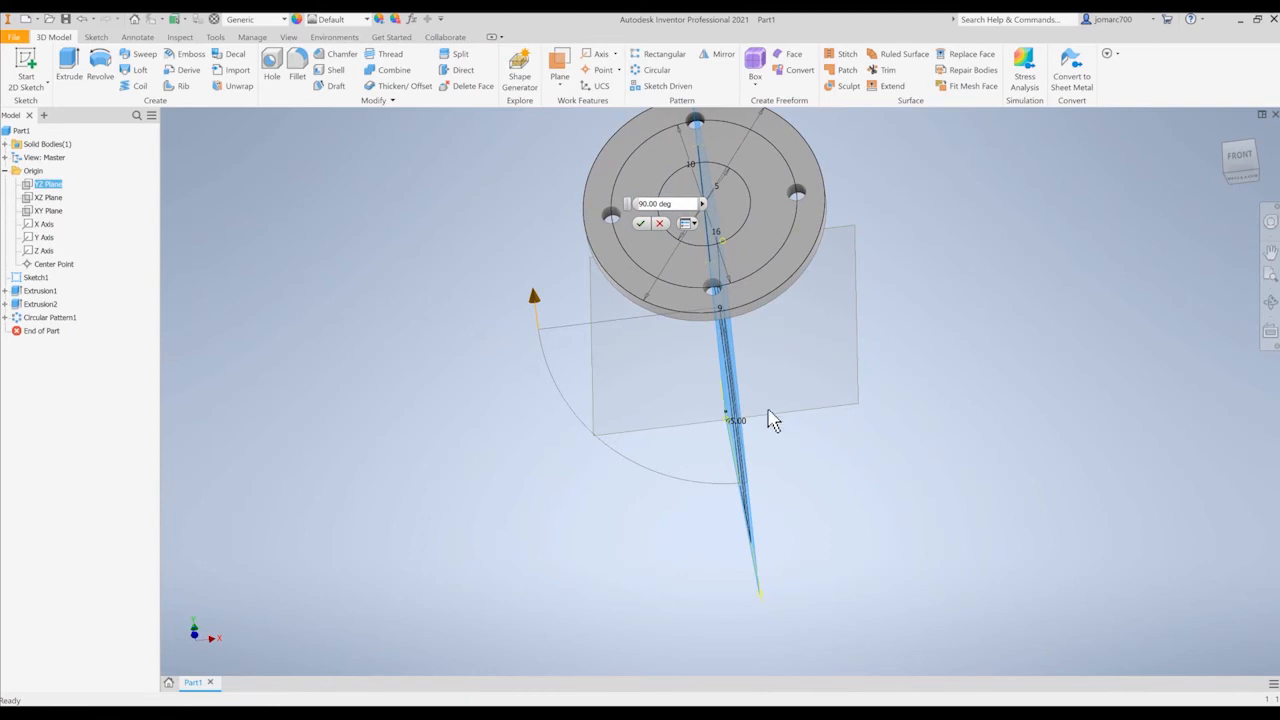
shift+middle_drag(843, 440, 727, 477)
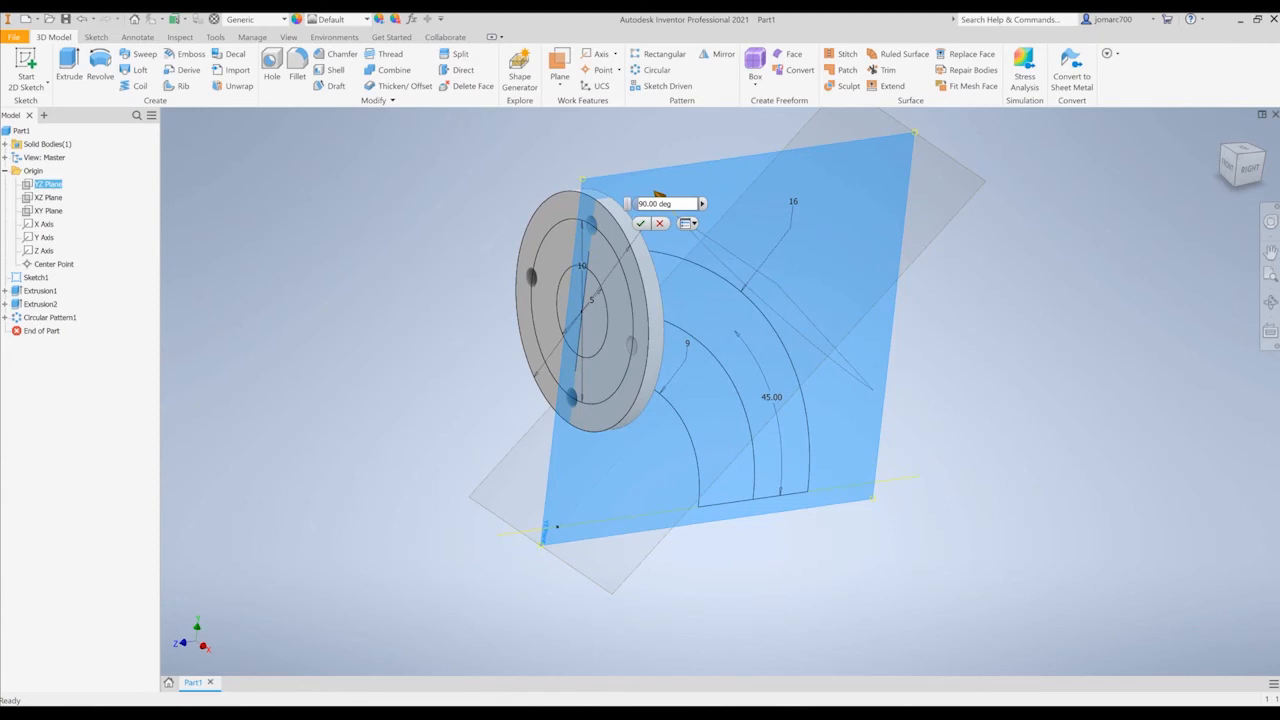
click(640, 204)
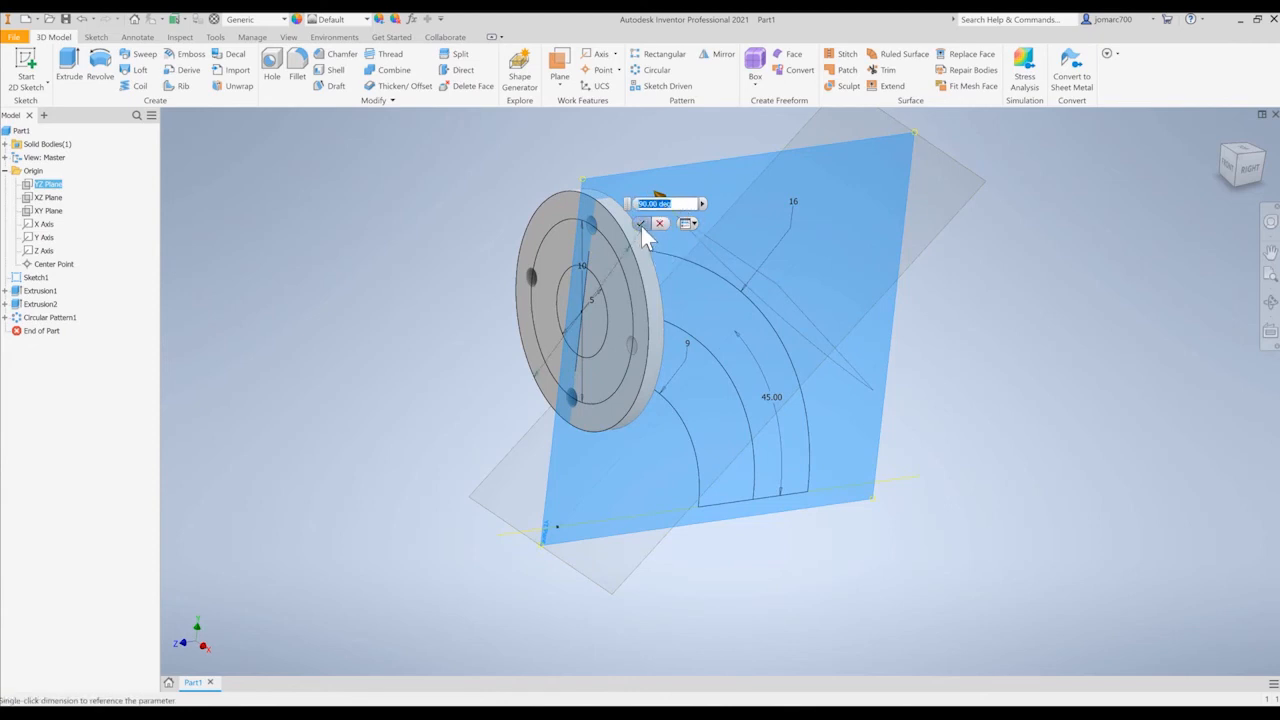
click(641, 224)
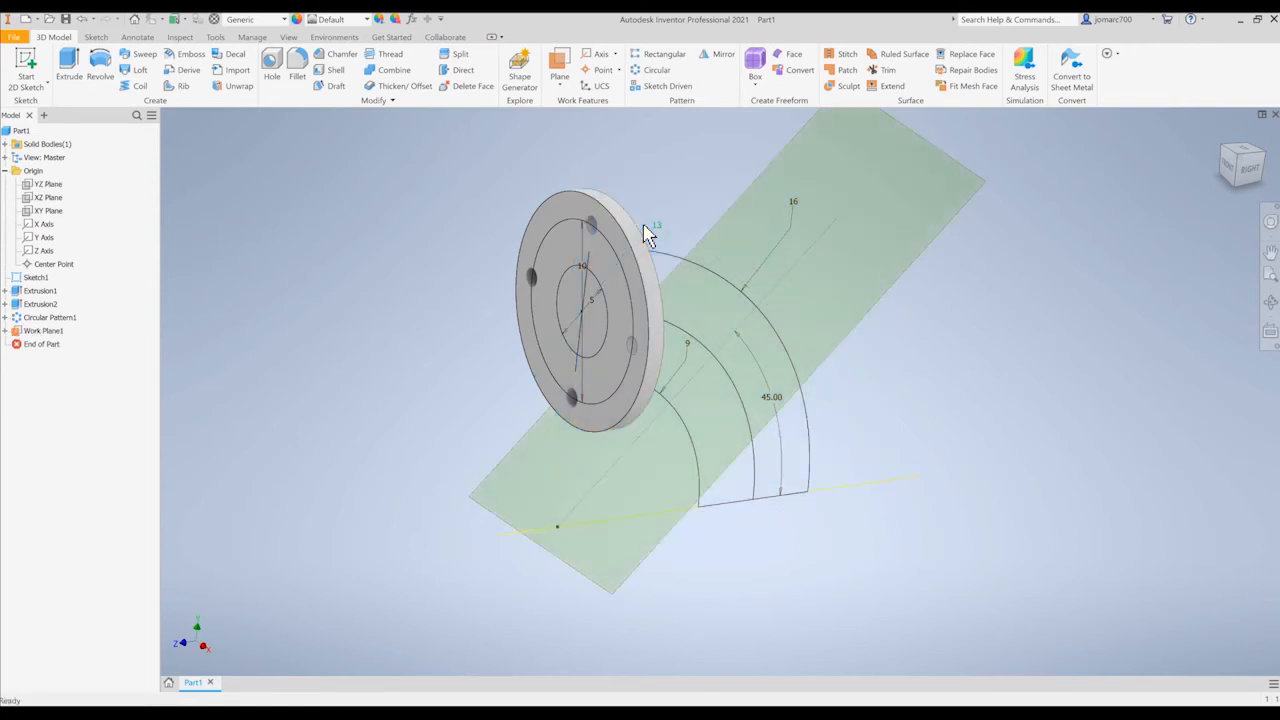
Open the flange's circle sketch for editing
mouse_move(438, 265)
shift+middle_down()
mouse_move(420, 249)
mouse_move(458, 285)
shift+middle_up()
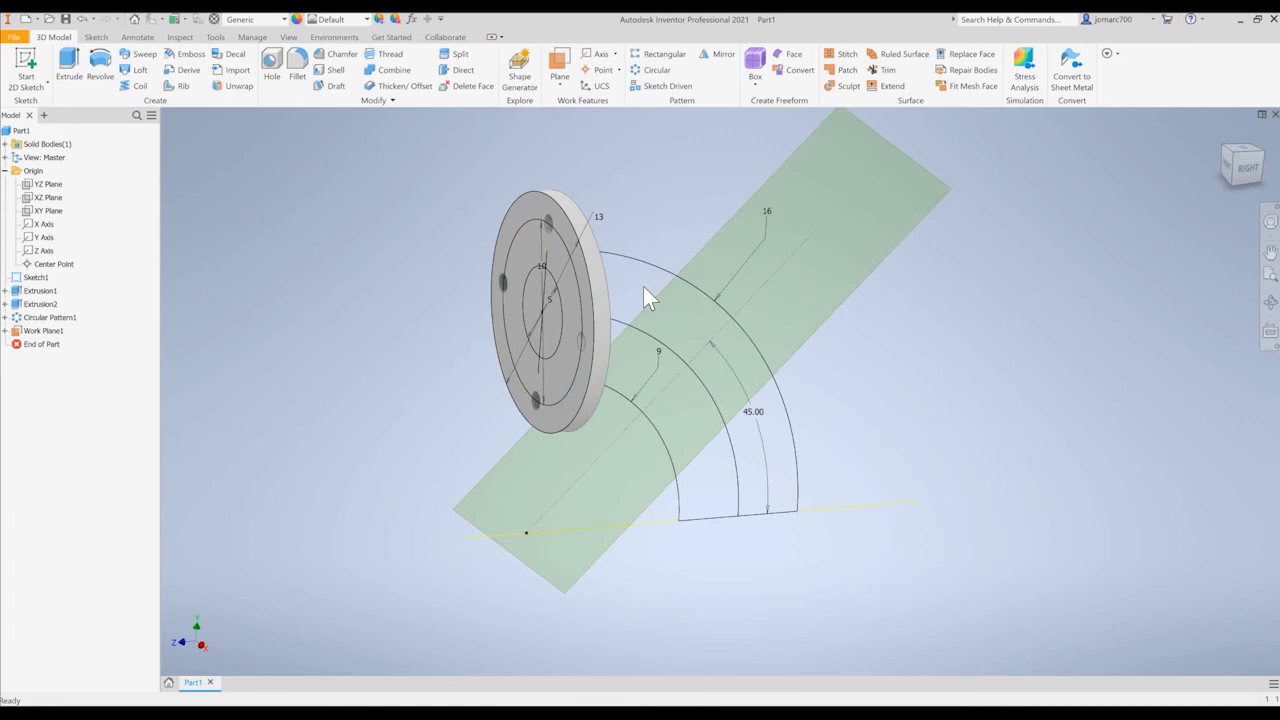
scroll(562, 285, up, 4)
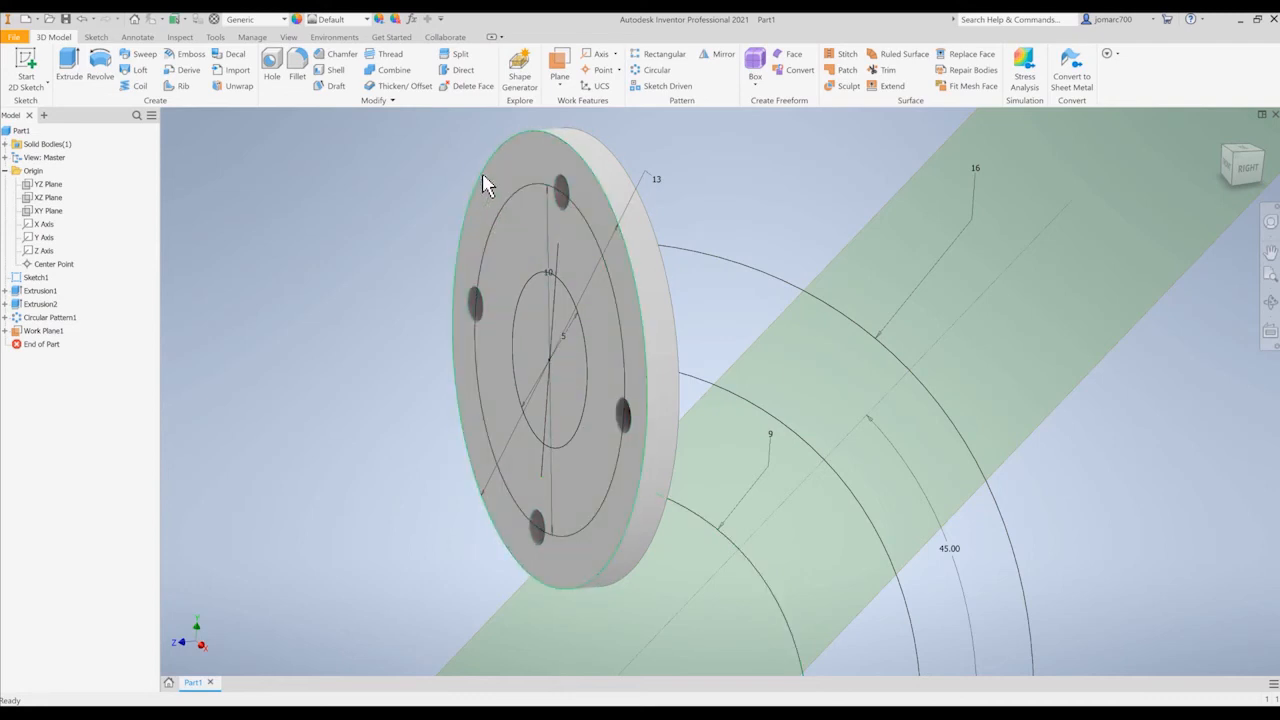
click(533, 284)
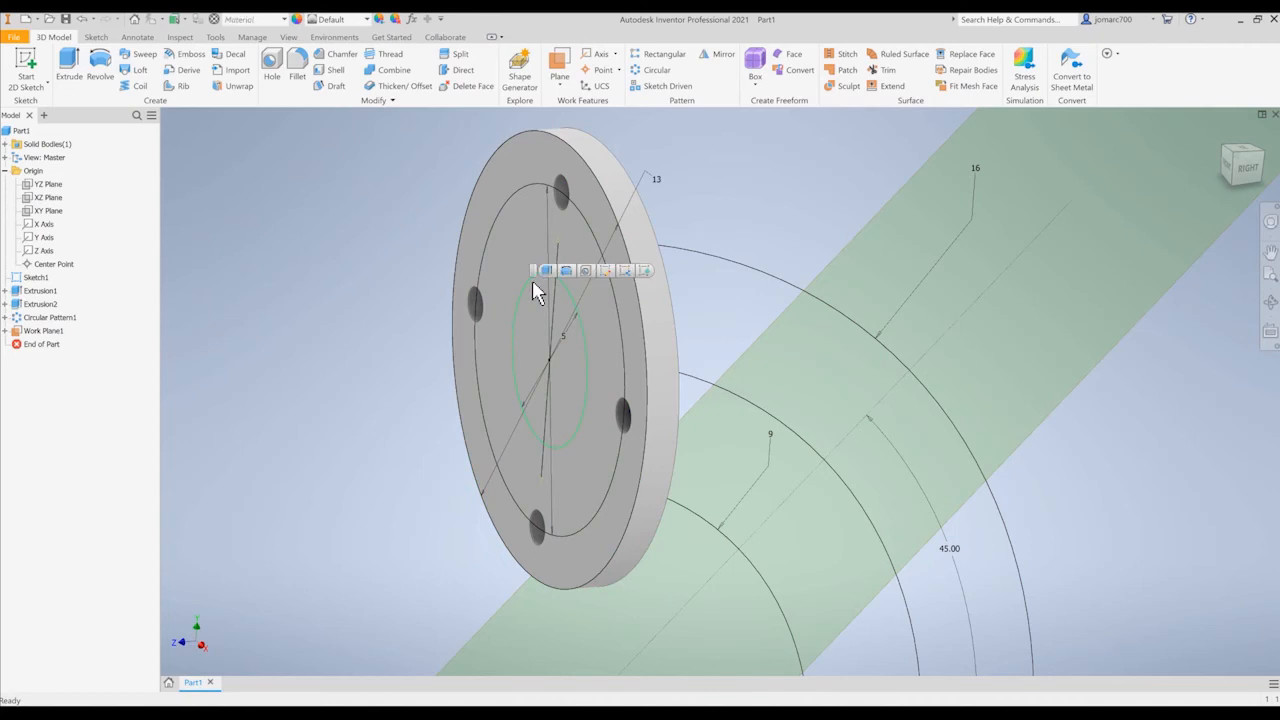
mouse_move(533, 283)
click(604, 272)
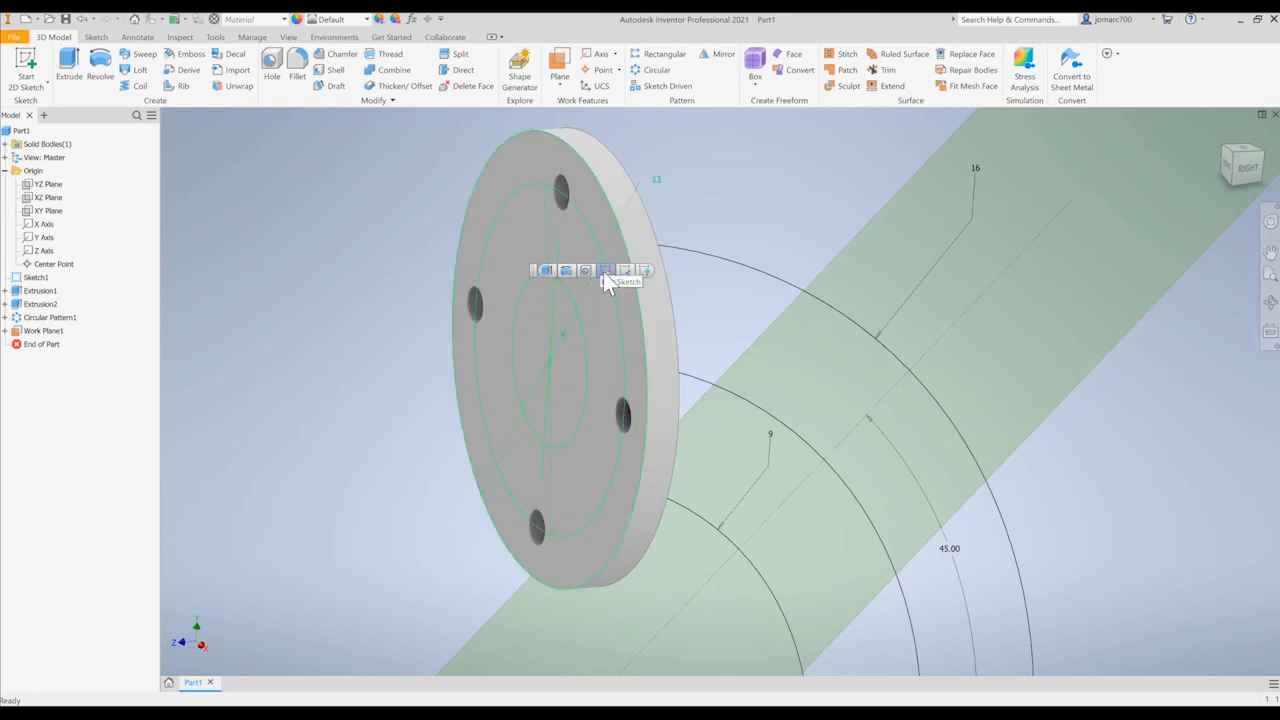
click(603, 271)
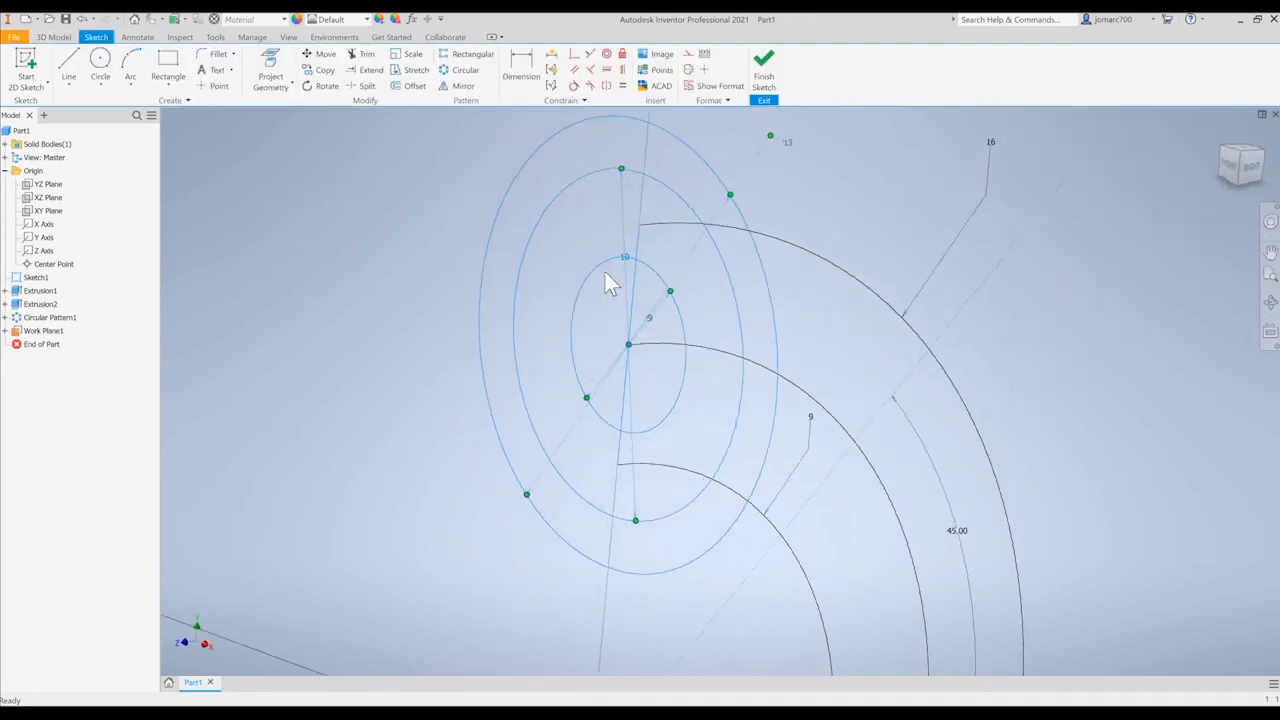
middle_drag(633, 256, 576, 270)
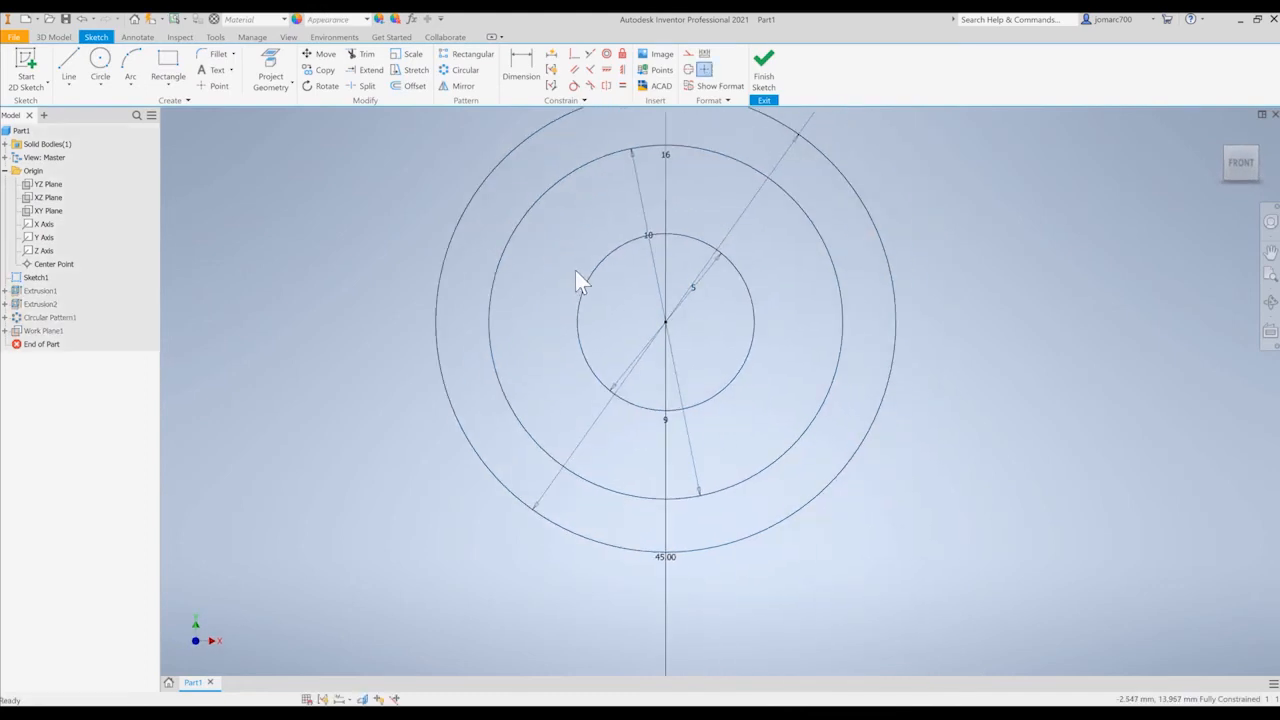
Draw a circle centred on the flange circles through the 16 mm arc's upper endpoint and finish the sketch
right_click(565, 278)
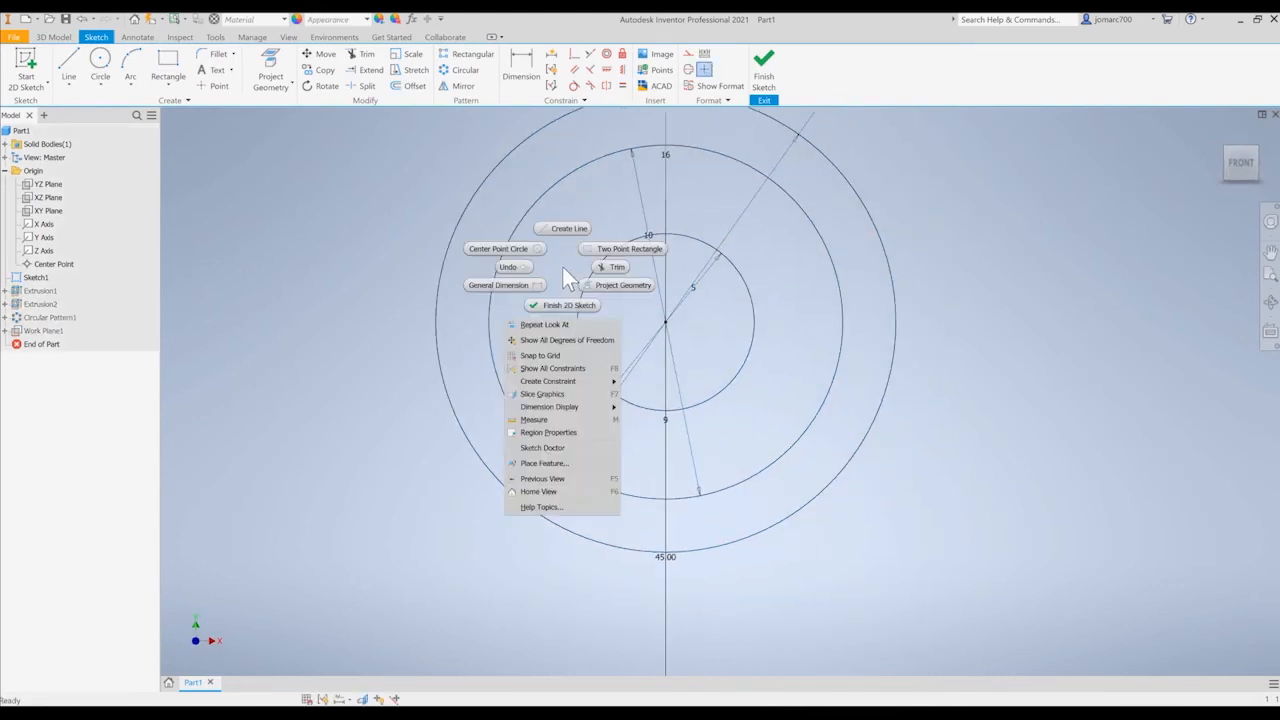
click(525, 248)
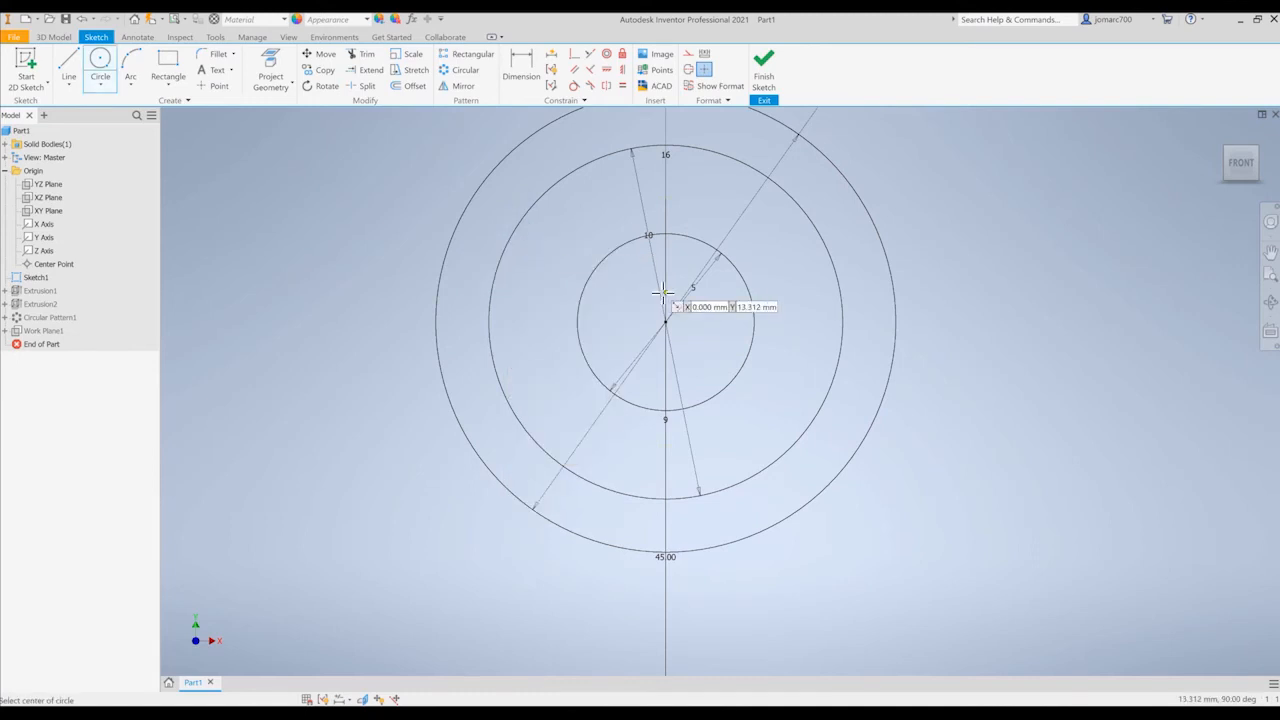
mouse_move(660, 328)
shift+middle_down()
mouse_move(634, 334)
mouse_move(652, 330)
shift+middle_up()
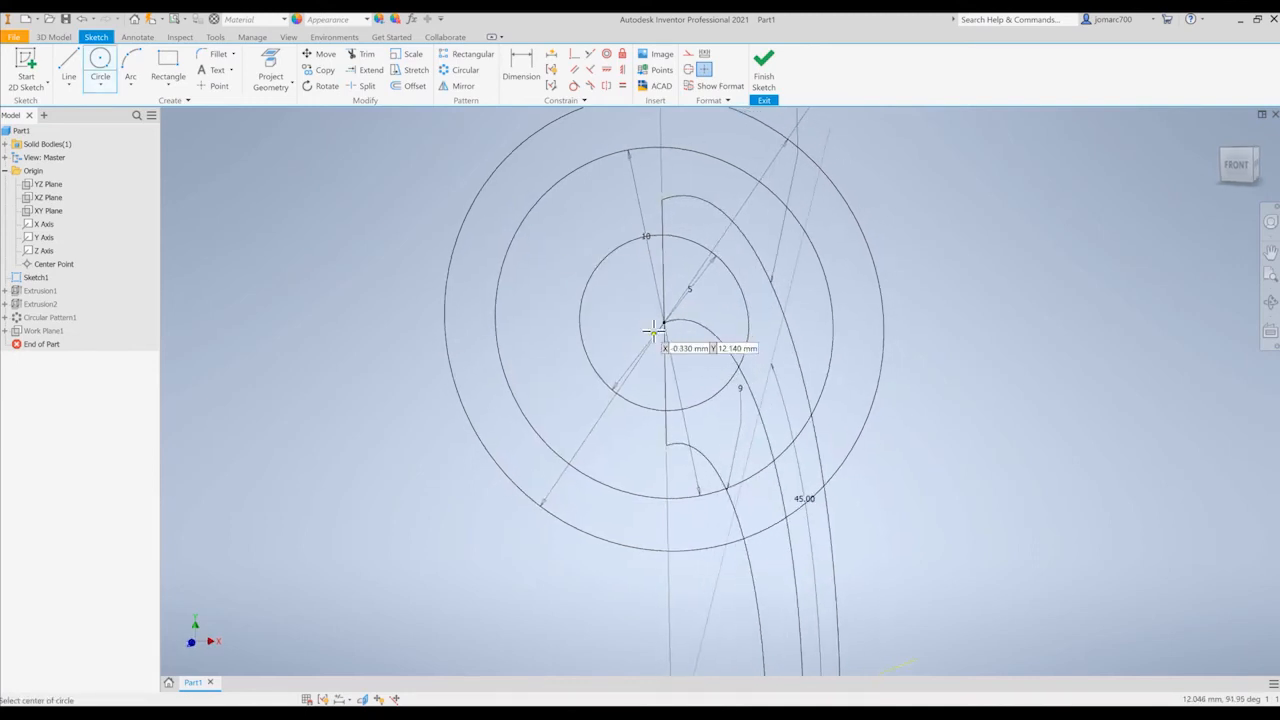
click(662, 322)
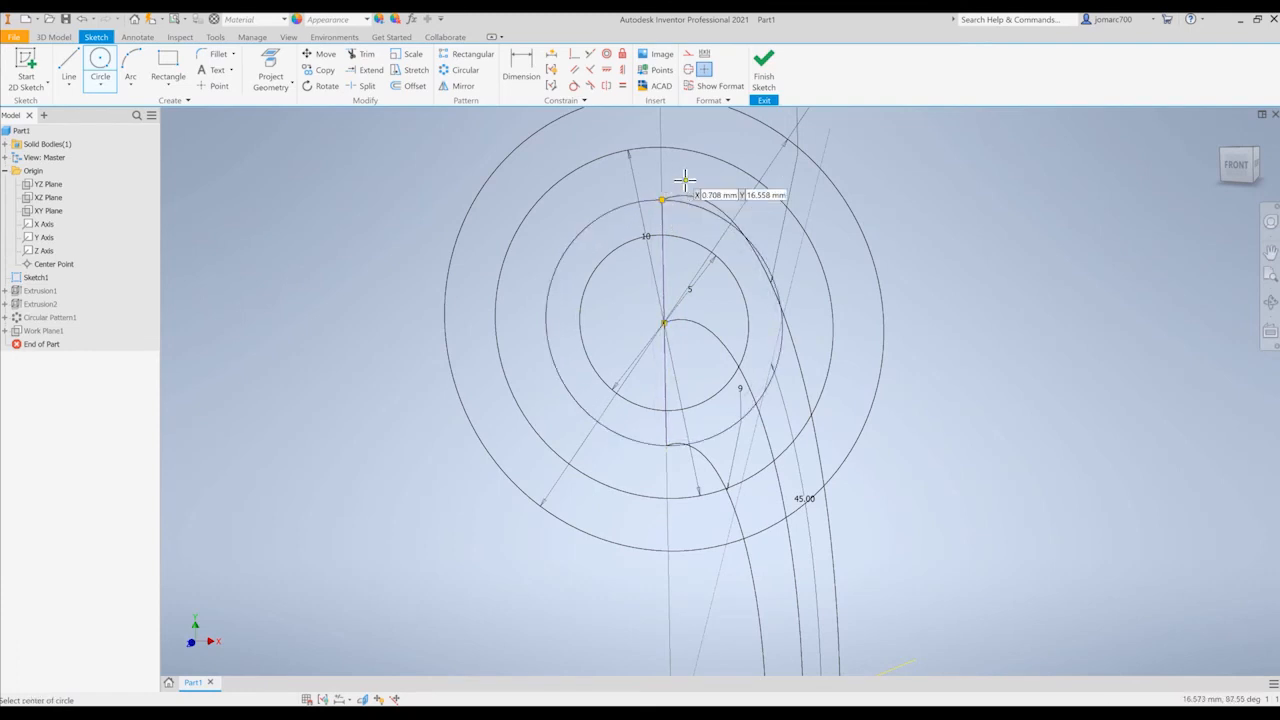
middle_drag(694, 181, 644, 178)
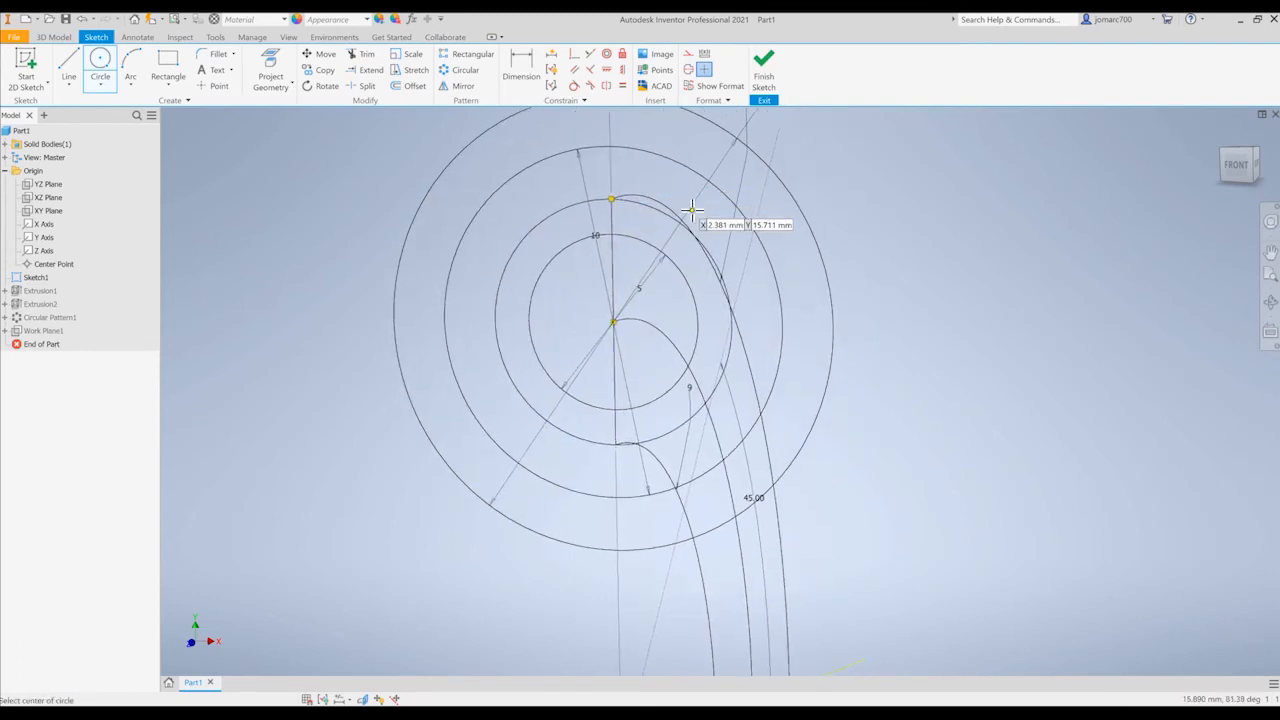
click(763, 69)
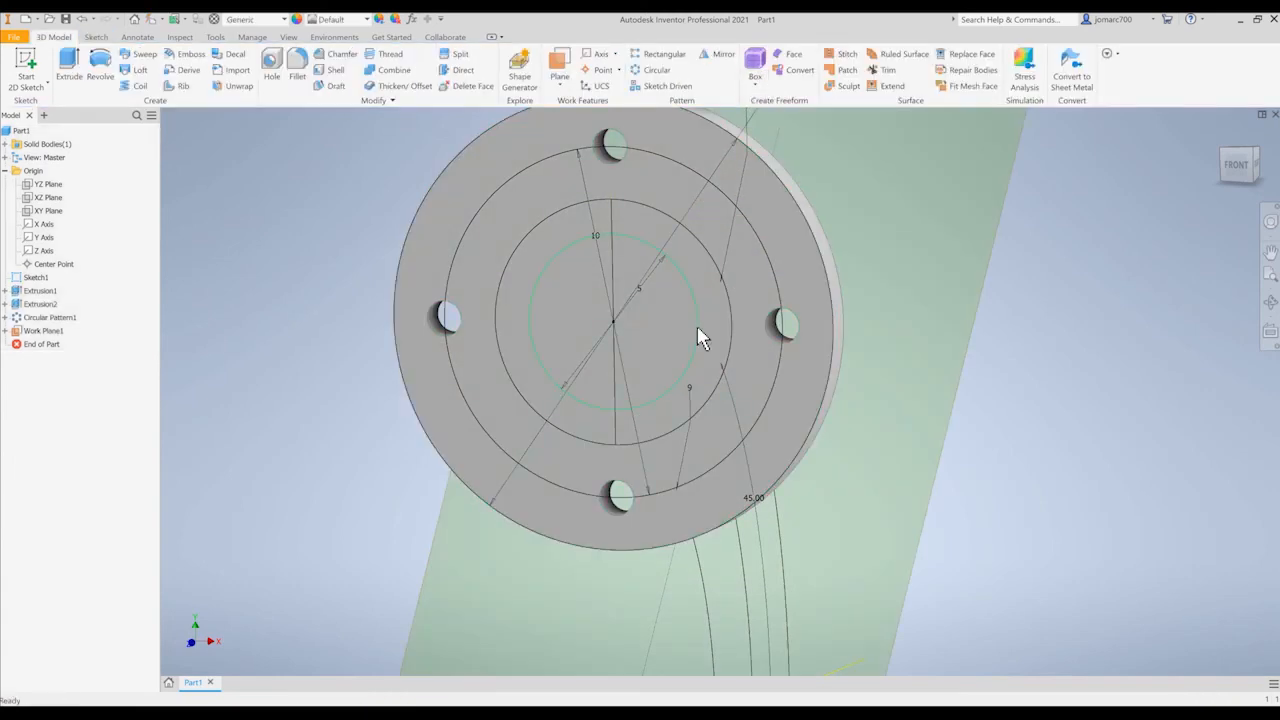
Start a Sweep and choose the four regions inside the new circle on the flange as its profiles
shift+middle_drag(697, 326, 457, 271)
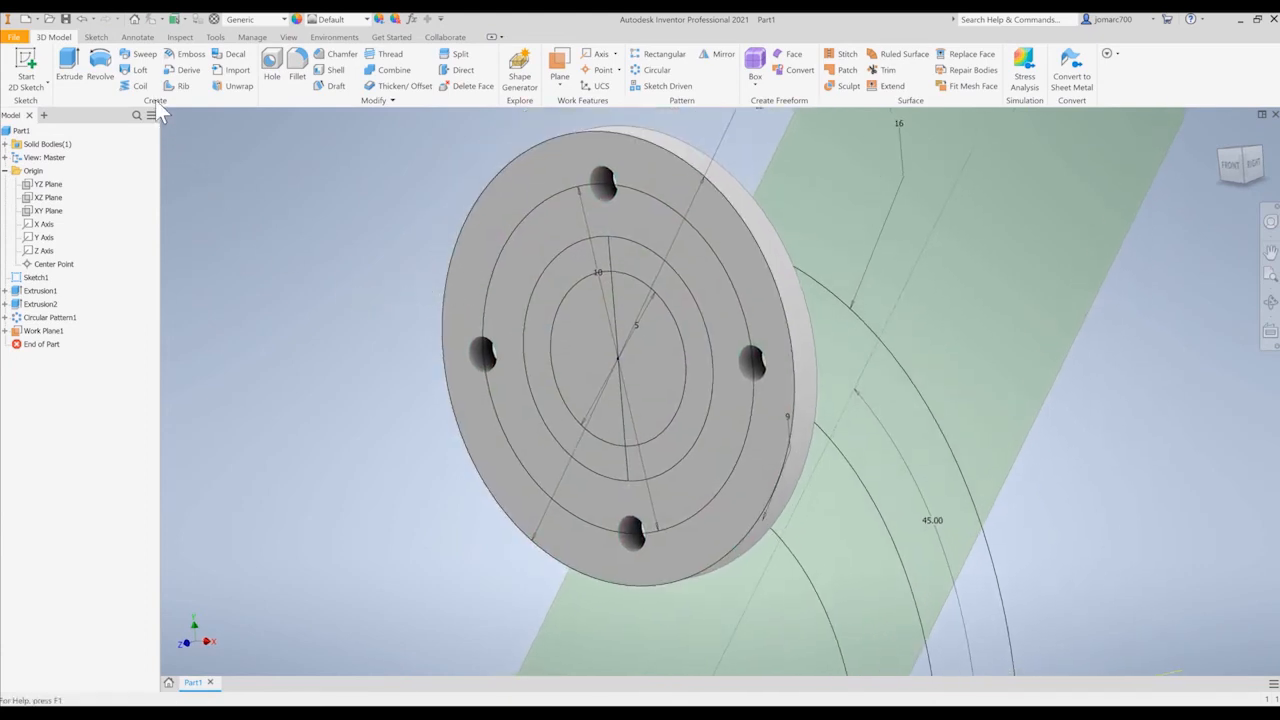
click(141, 55)
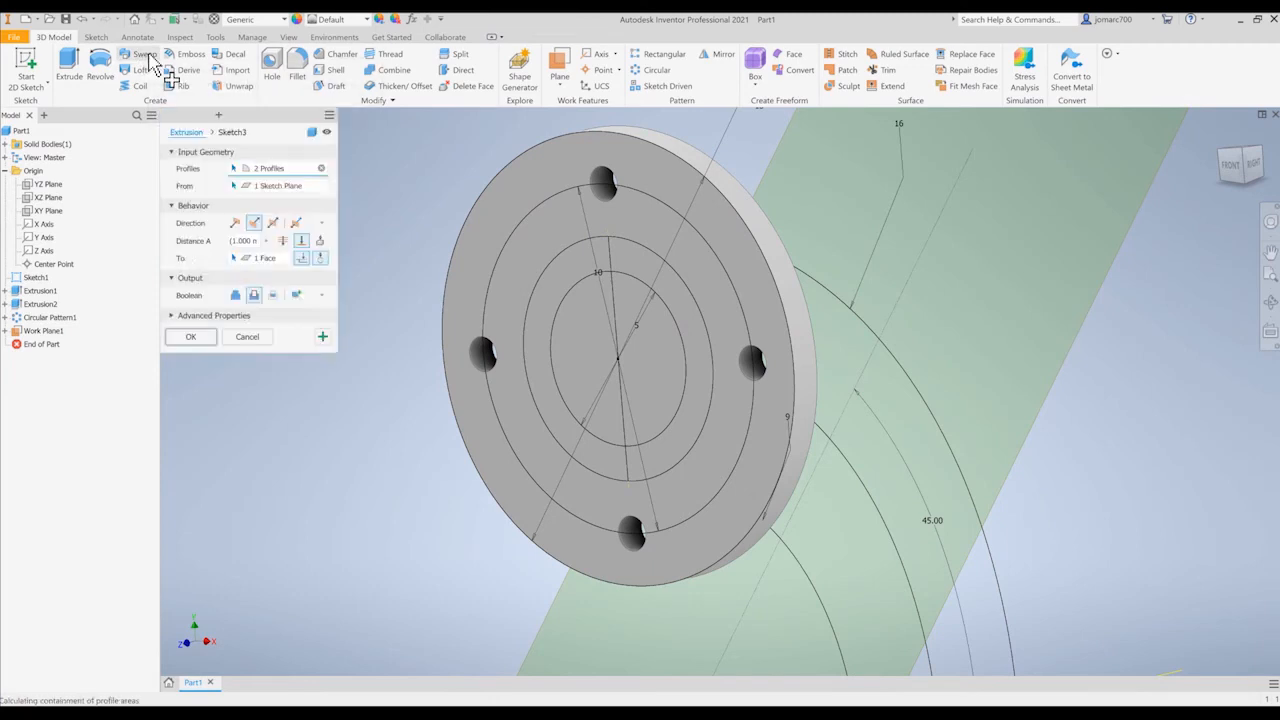
click(663, 280)
click(592, 272)
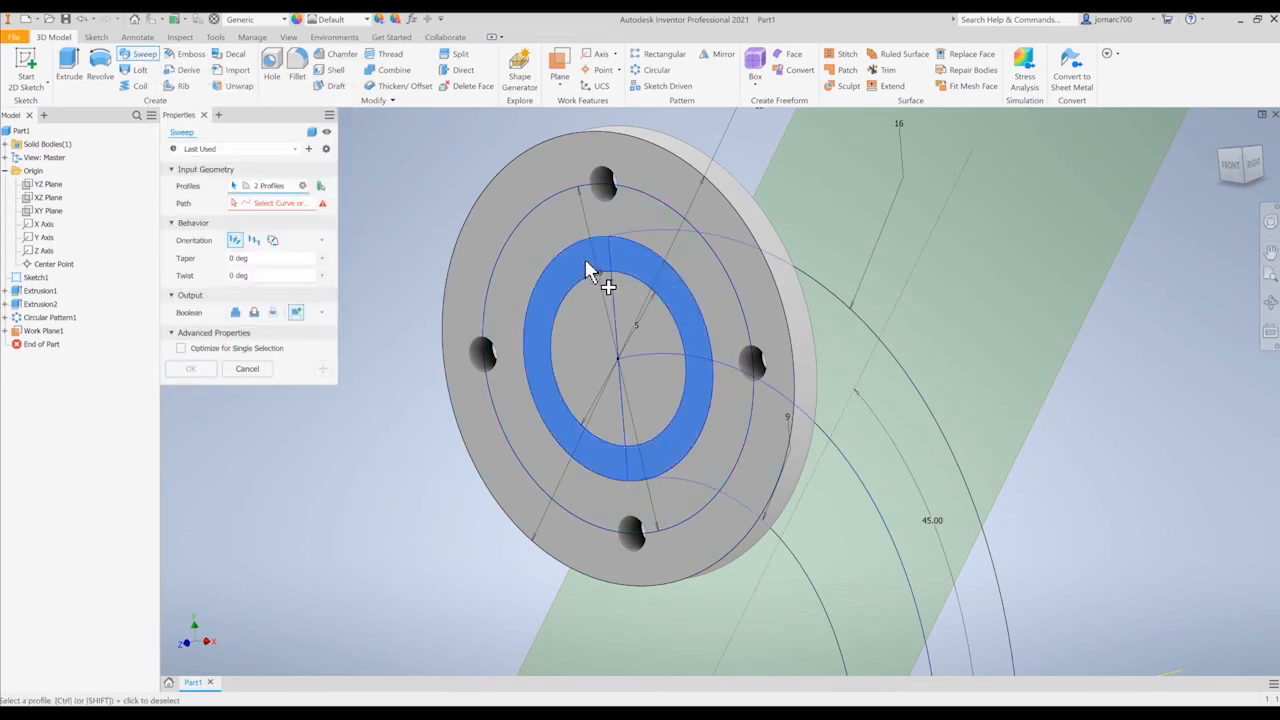
click(594, 315)
click(649, 323)
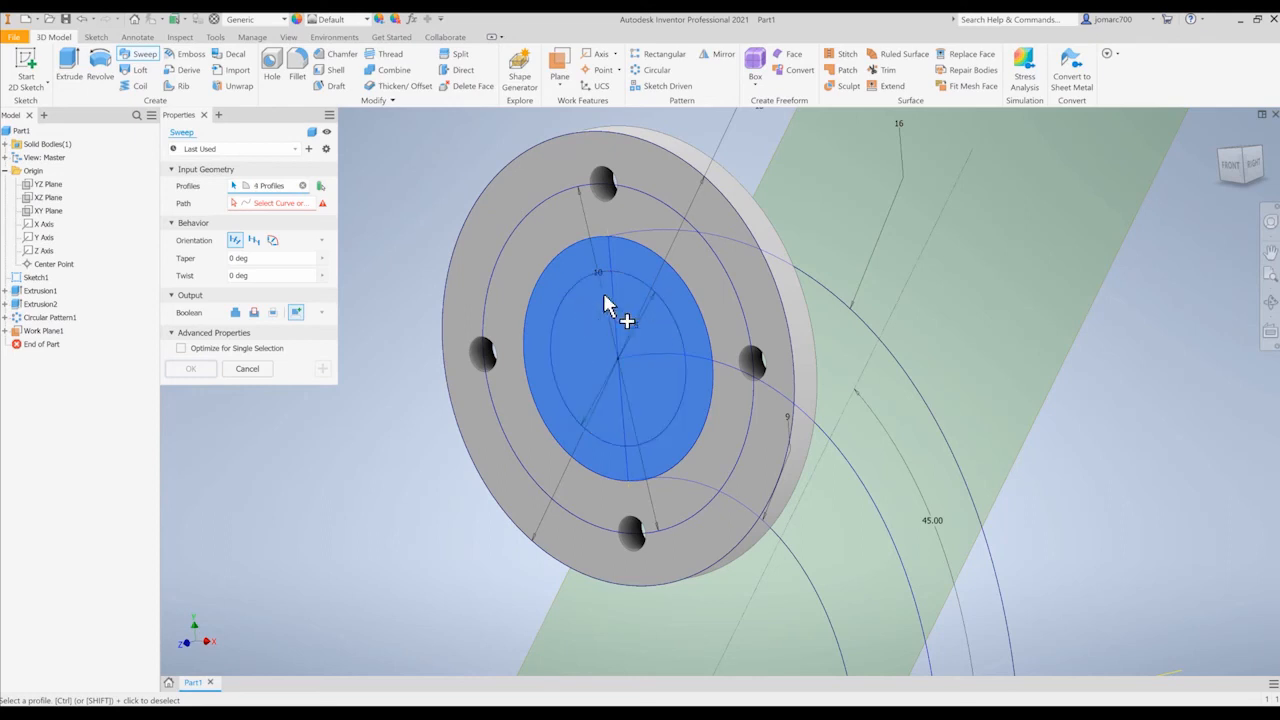
Sweep the profiles along the middle arc using the Join operation, accepting the path that does not intersect the profile
click(276, 205)
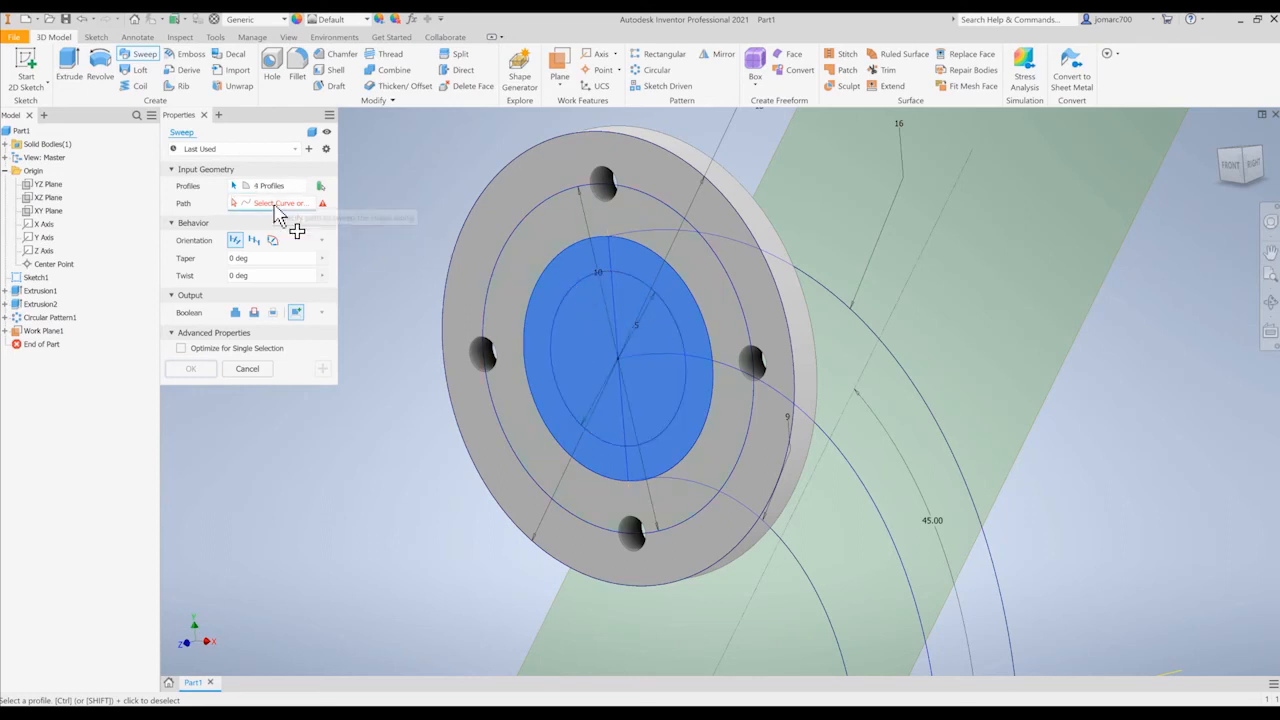
middle_drag(580, 334, 516, 244)
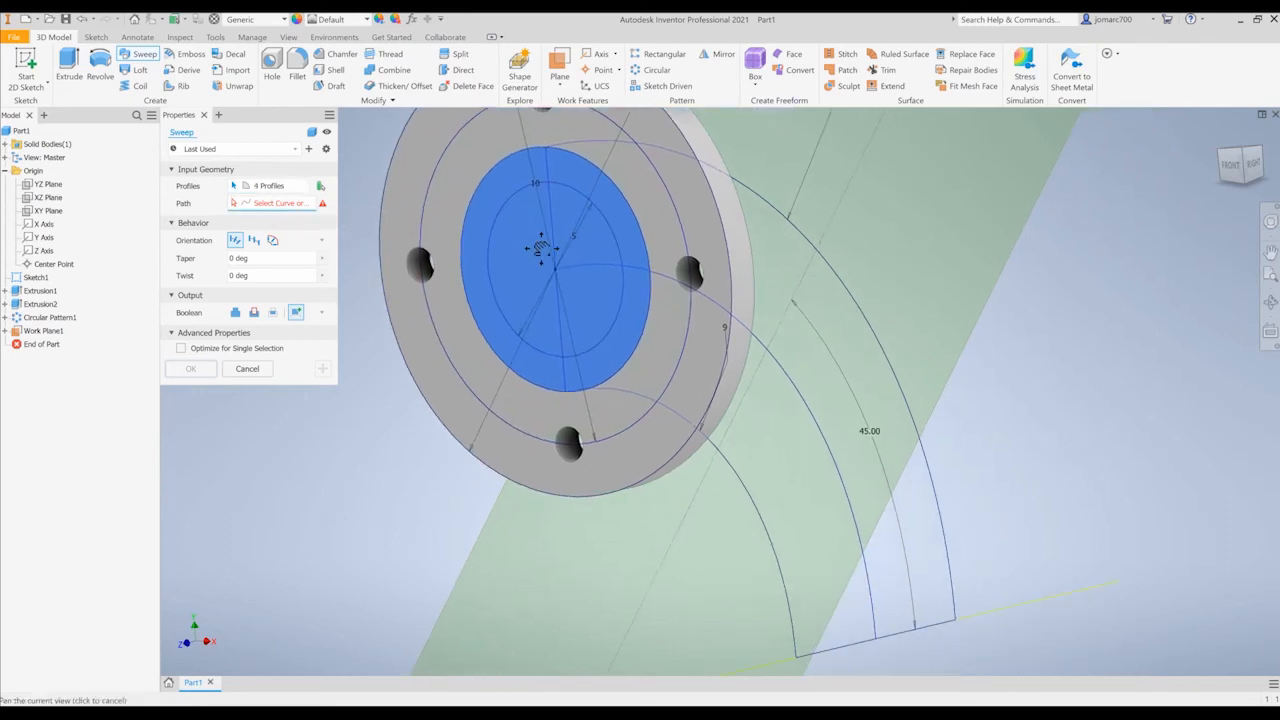
click(797, 393)
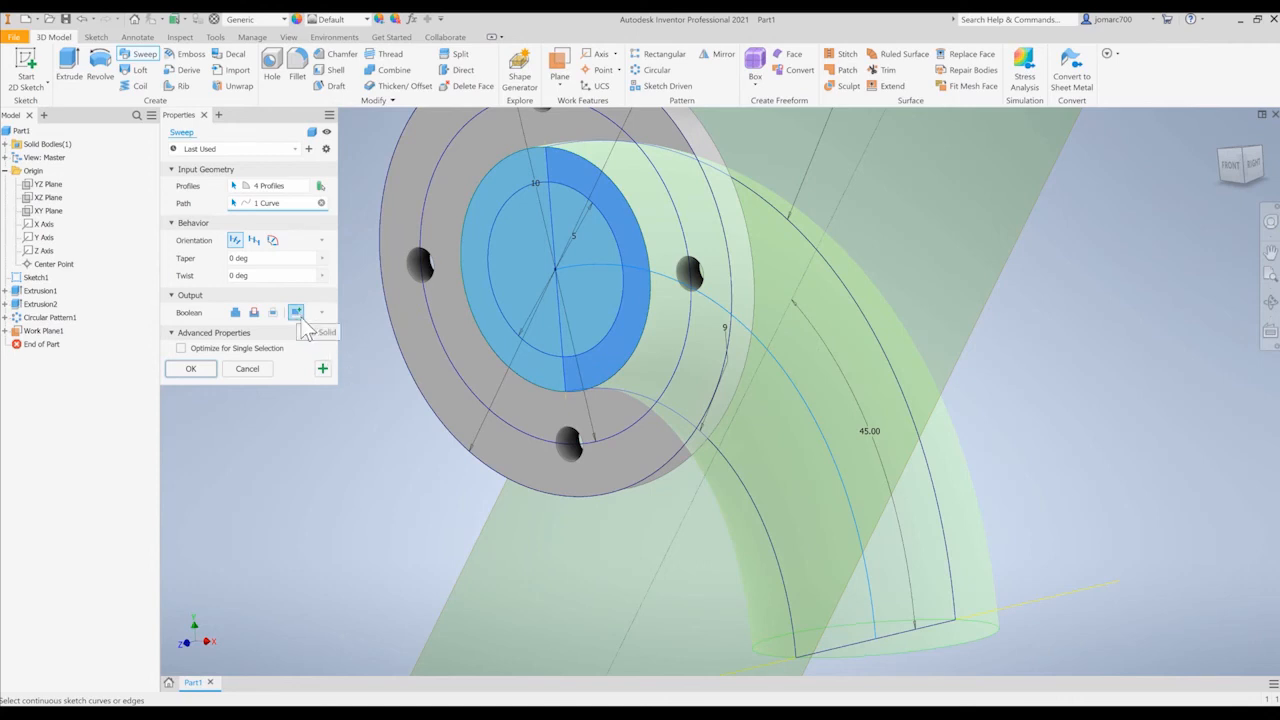
click(236, 316)
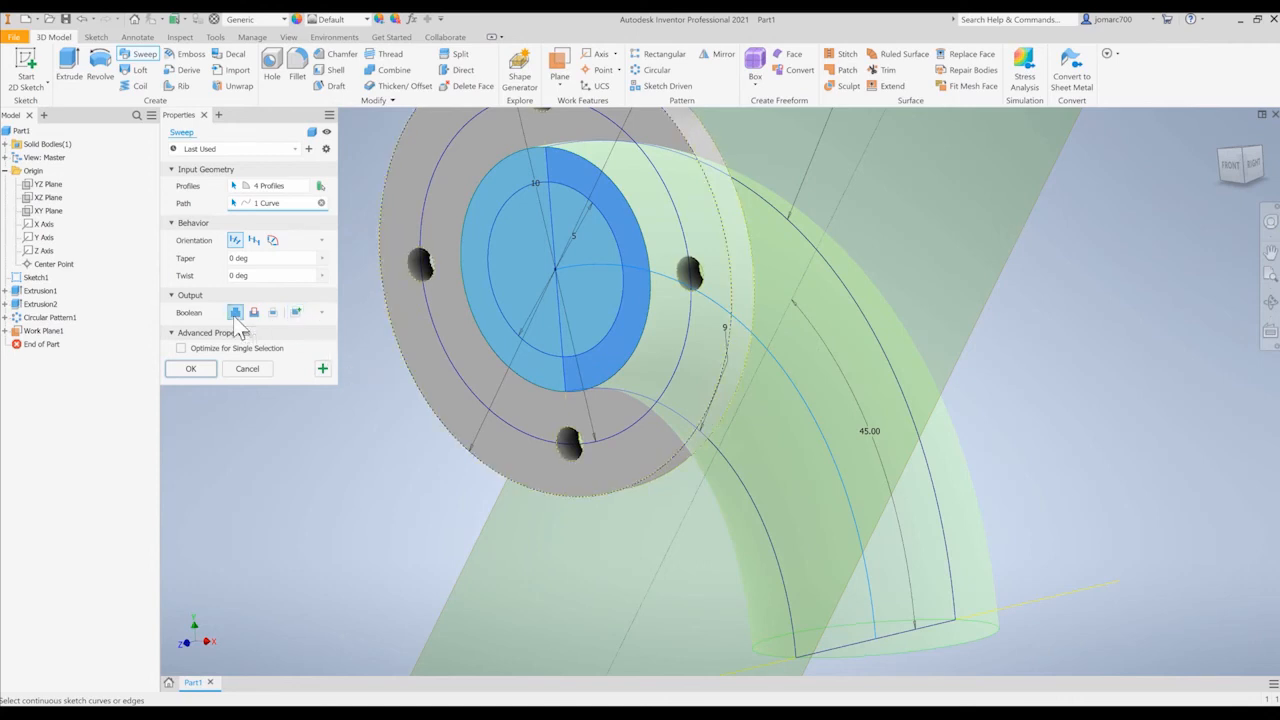
mouse_move(677, 346)
shift+middle_down()
mouse_move(686, 337)
mouse_move(700, 351)
mouse_move(571, 337)
mouse_move(665, 362)
shift+middle_up()
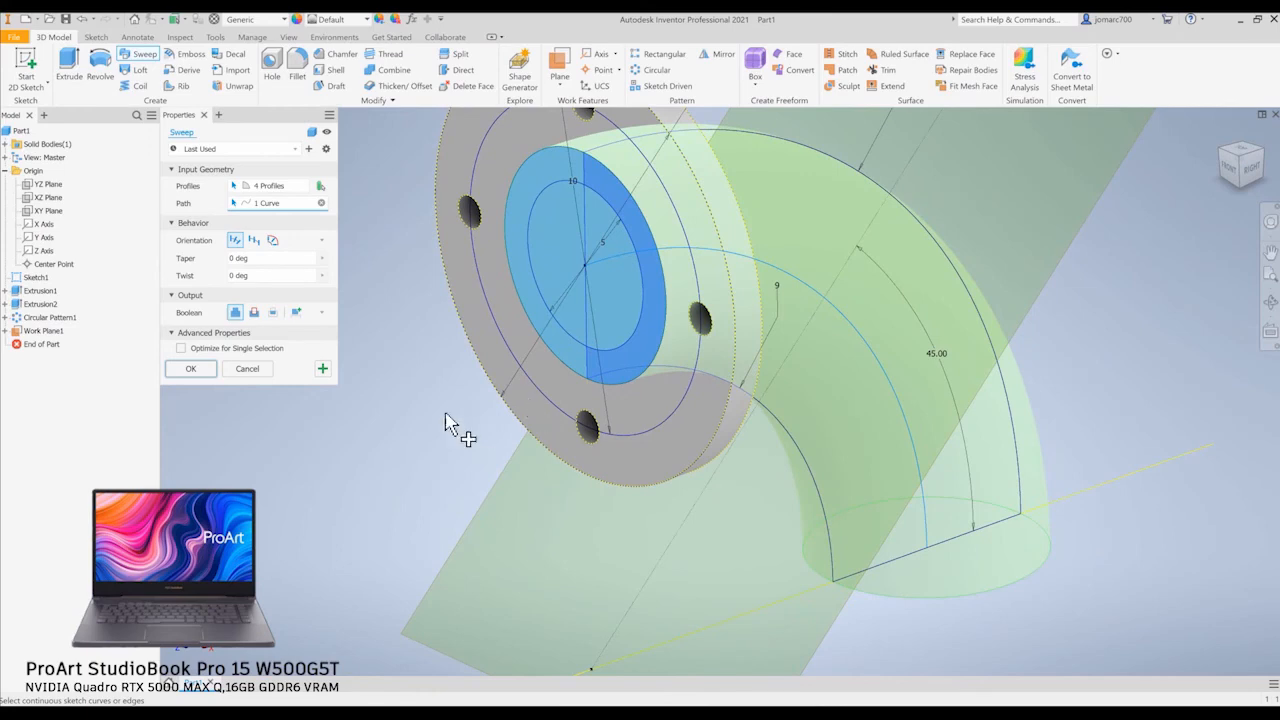
click(190, 369)
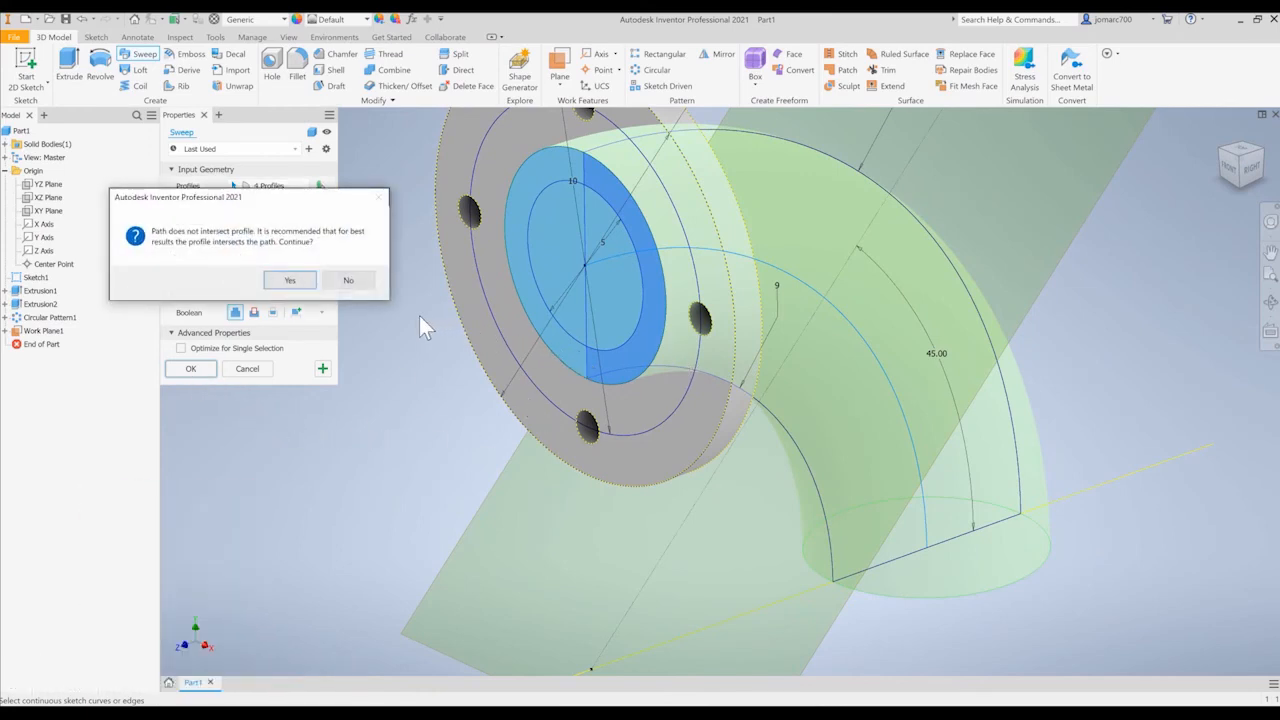
drag(291, 200, 541, 257)
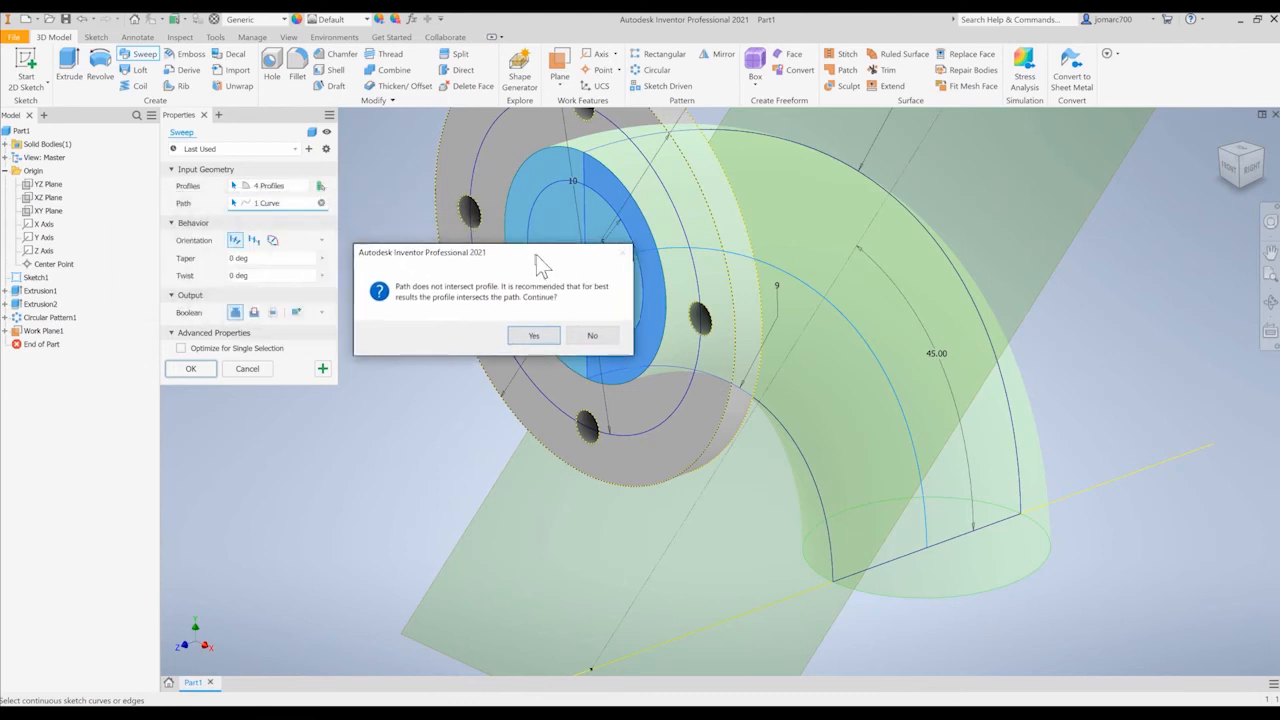
click(540, 338)
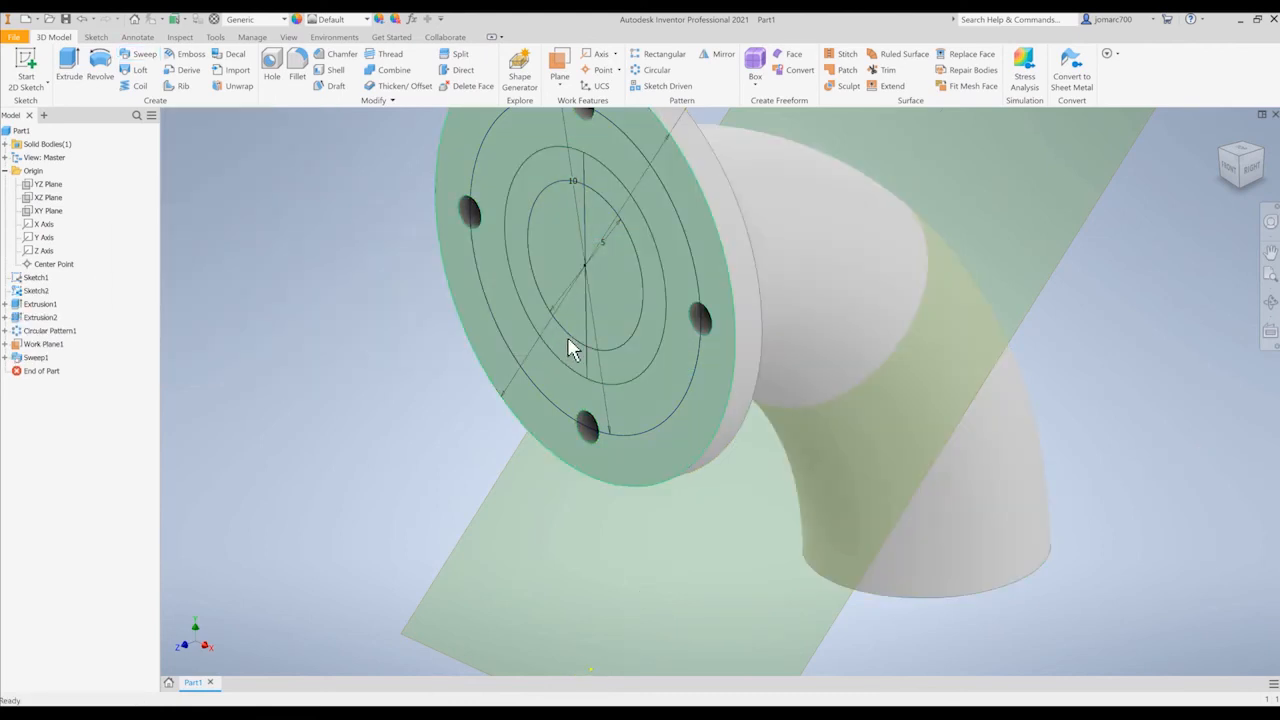
Start a Mirror and choose the flange extrusion, the bolt-hole extrusion and the circular pattern as its features
shift+middle_drag(585, 368, 568, 345)
scroll(570, 345, down, 5)
scroll(582, 330, up, 4)
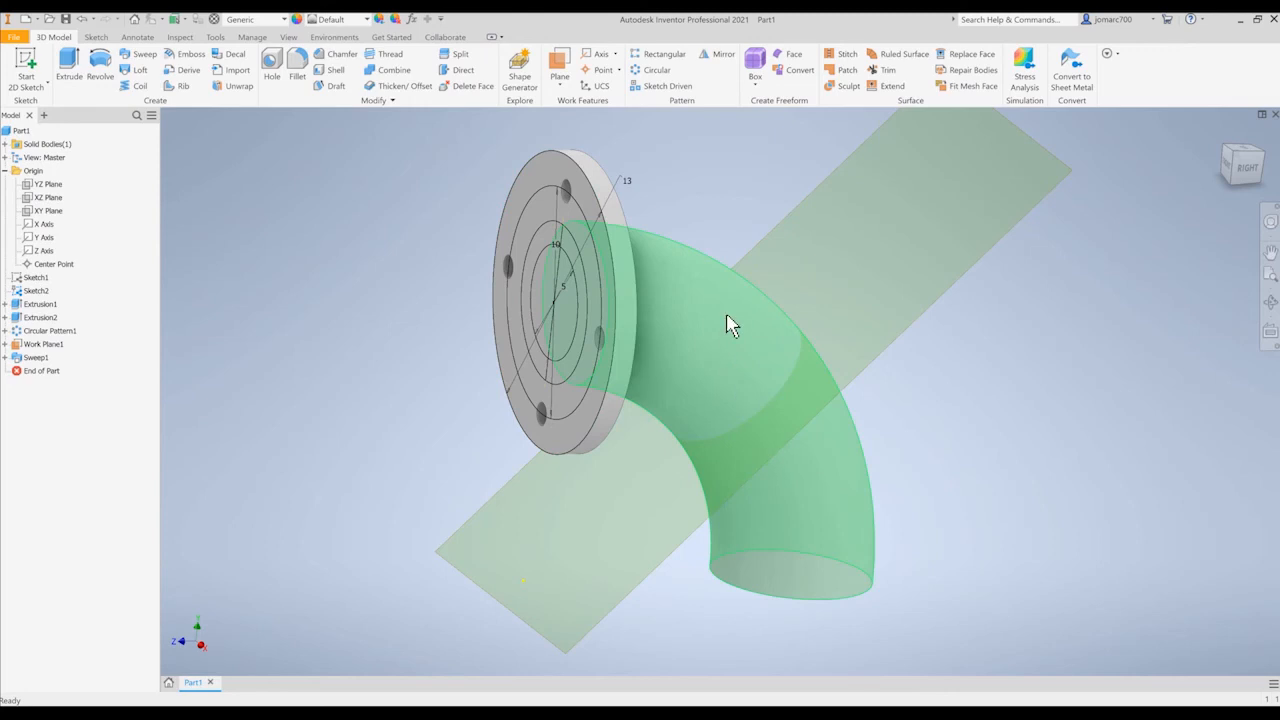
click(722, 60)
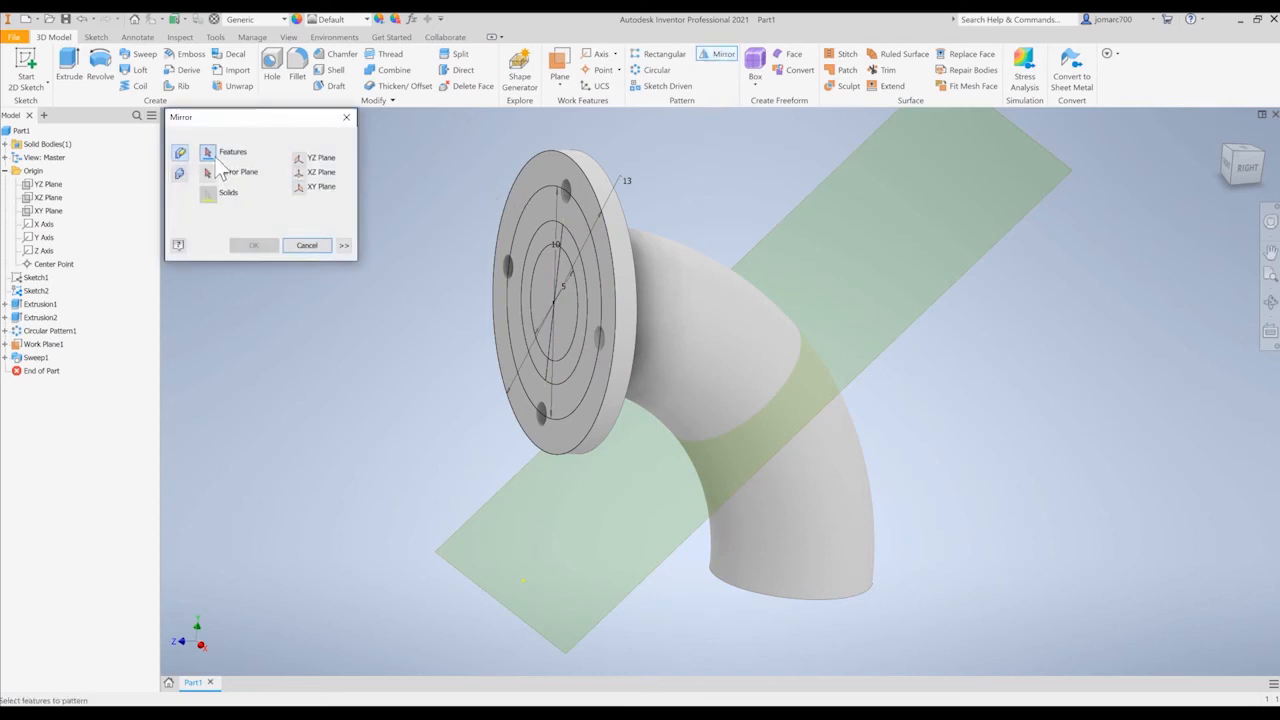
click(40, 317)
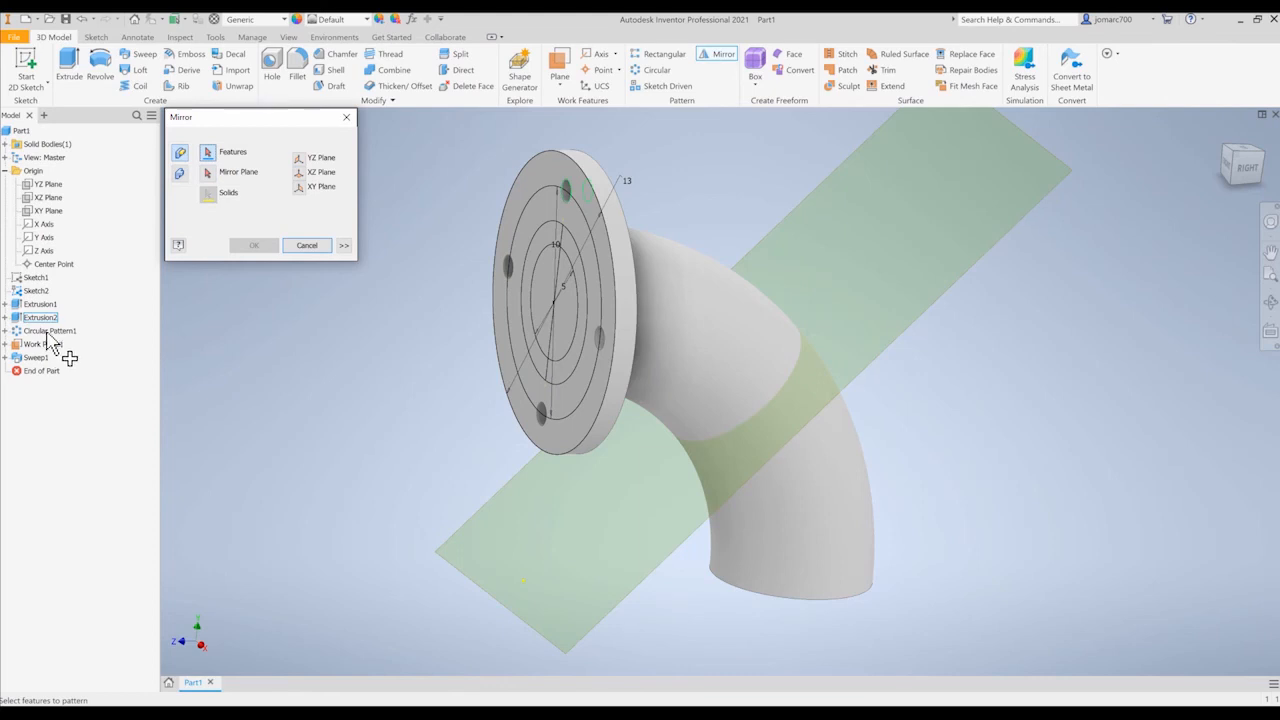
click(47, 331)
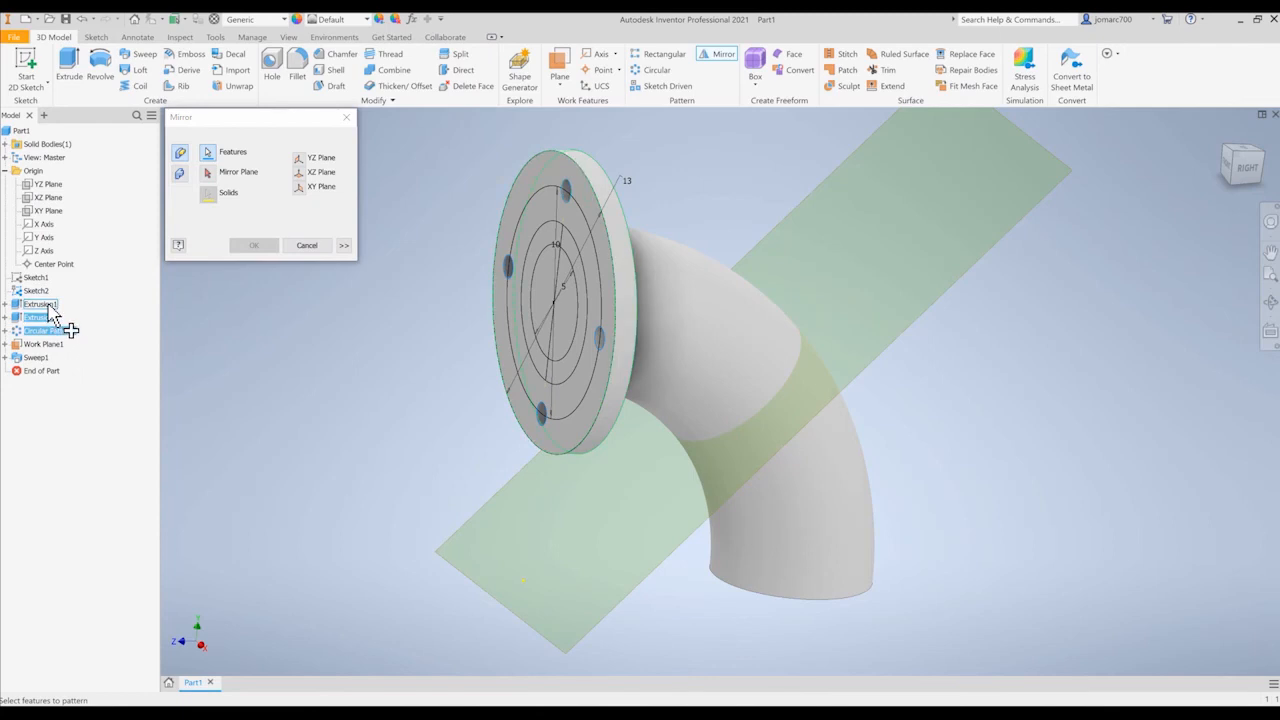
click(48, 306)
Use the angled work plane as the mirror plane and create the second flange at the elbow's lower end
click(209, 174)
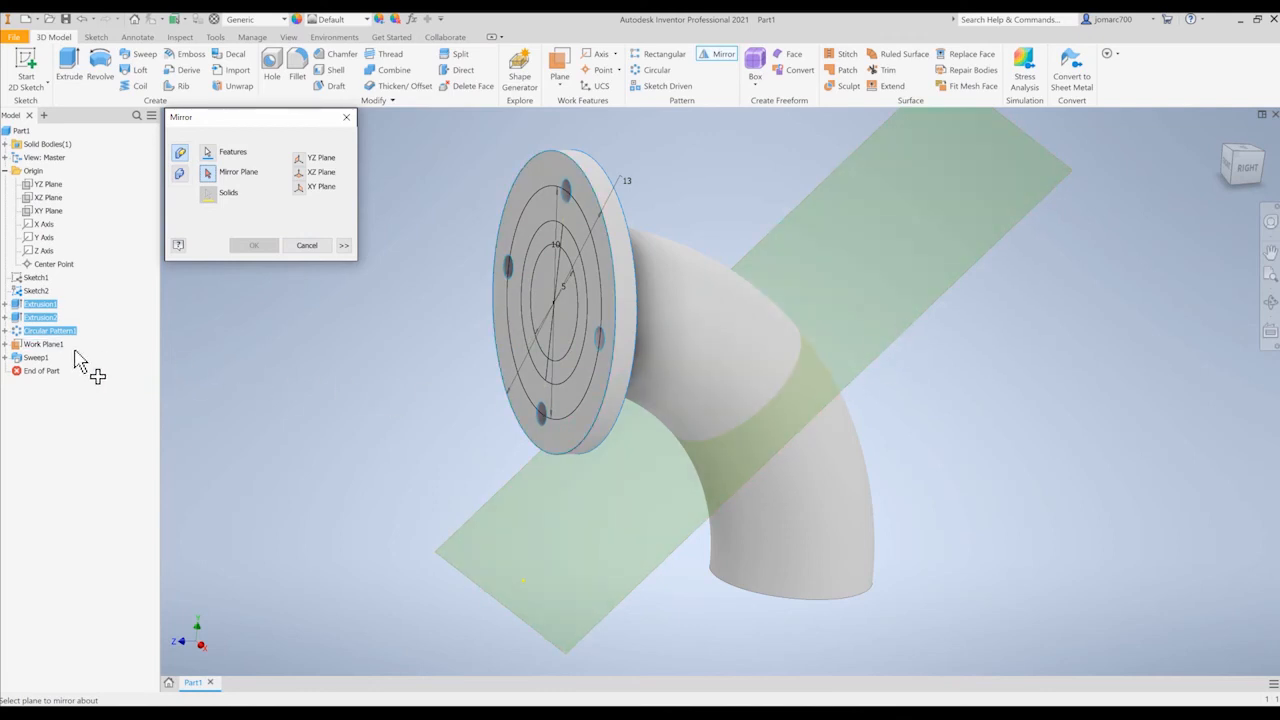
click(896, 339)
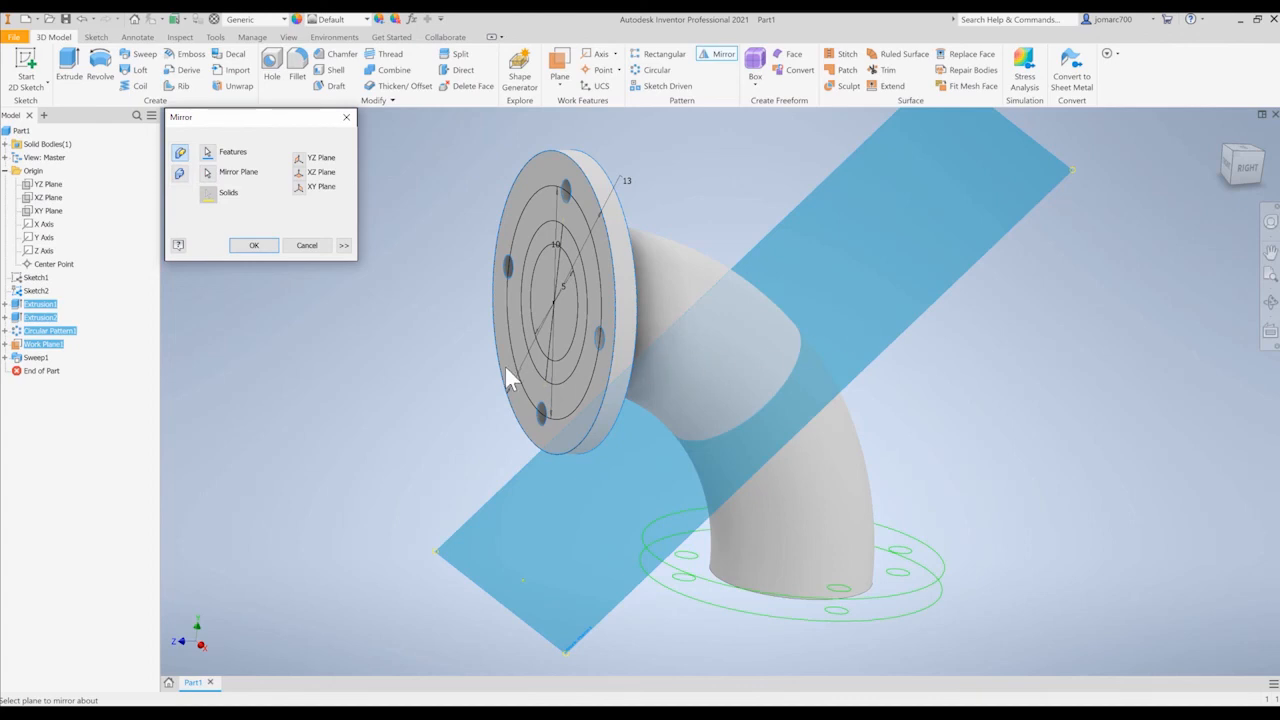
shift+middle_drag(510, 376, 469, 354)
shift+middle_drag(715, 577, 752, 583)
middle_drag(798, 489, 750, 463)
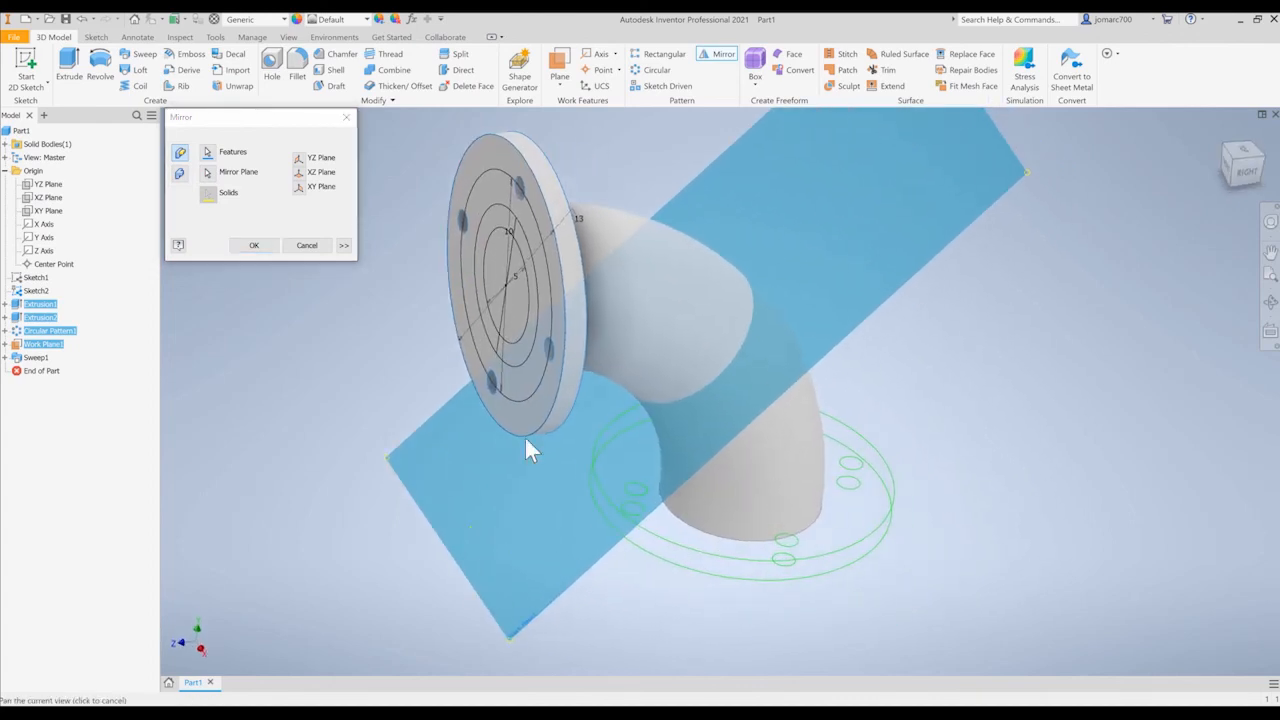
click(255, 246)
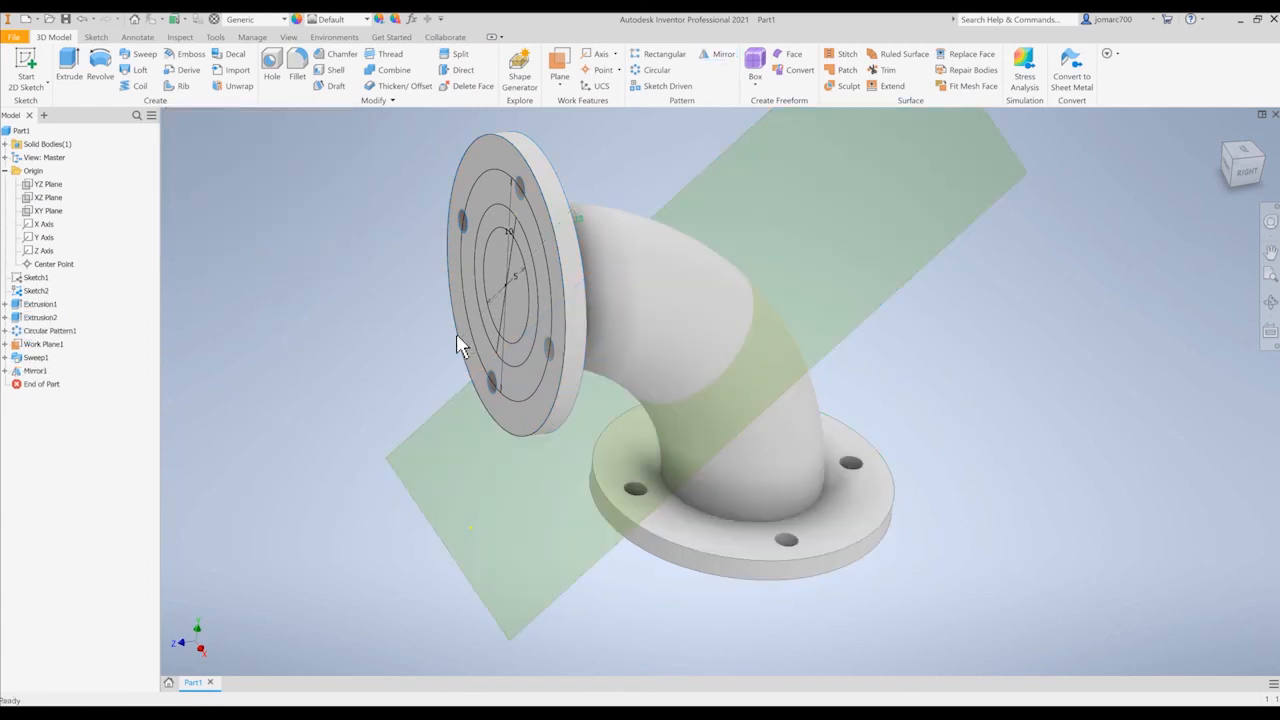
shift+middle_drag(371, 312, 541, 318)
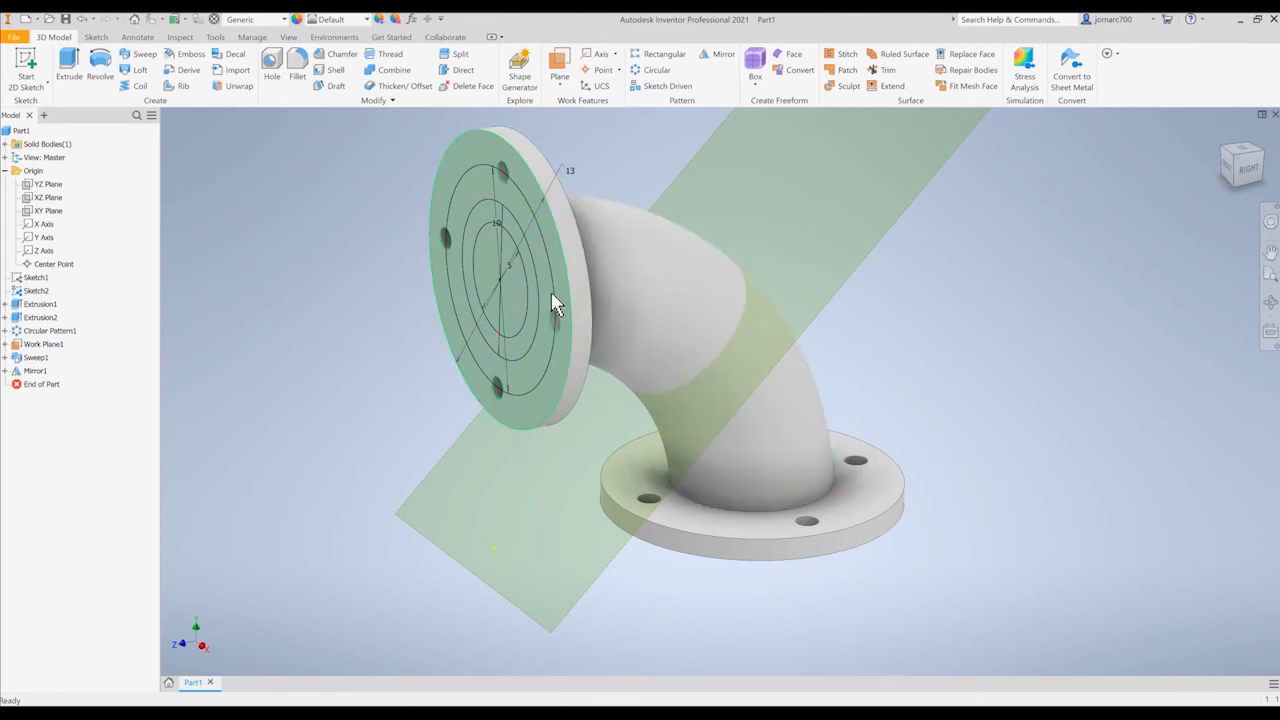
middle_drag(376, 235, 381, 265)
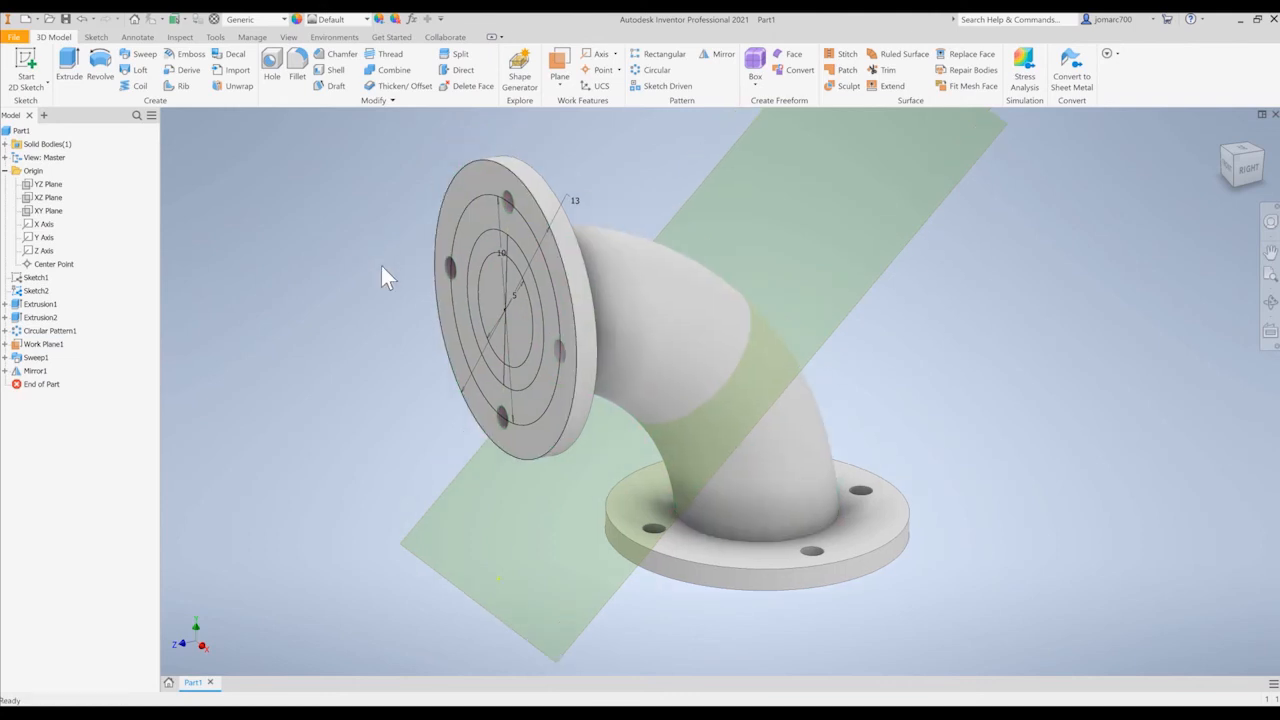
click(142, 58)
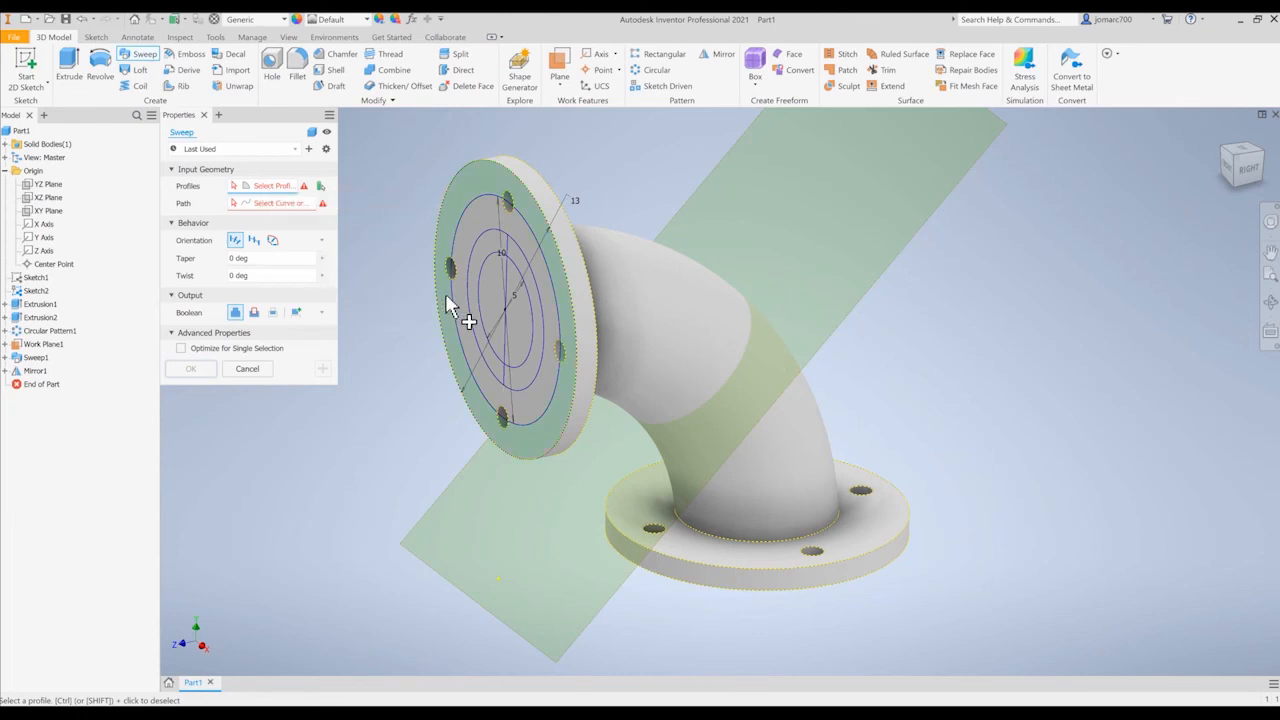
click(498, 290)
click(527, 328)
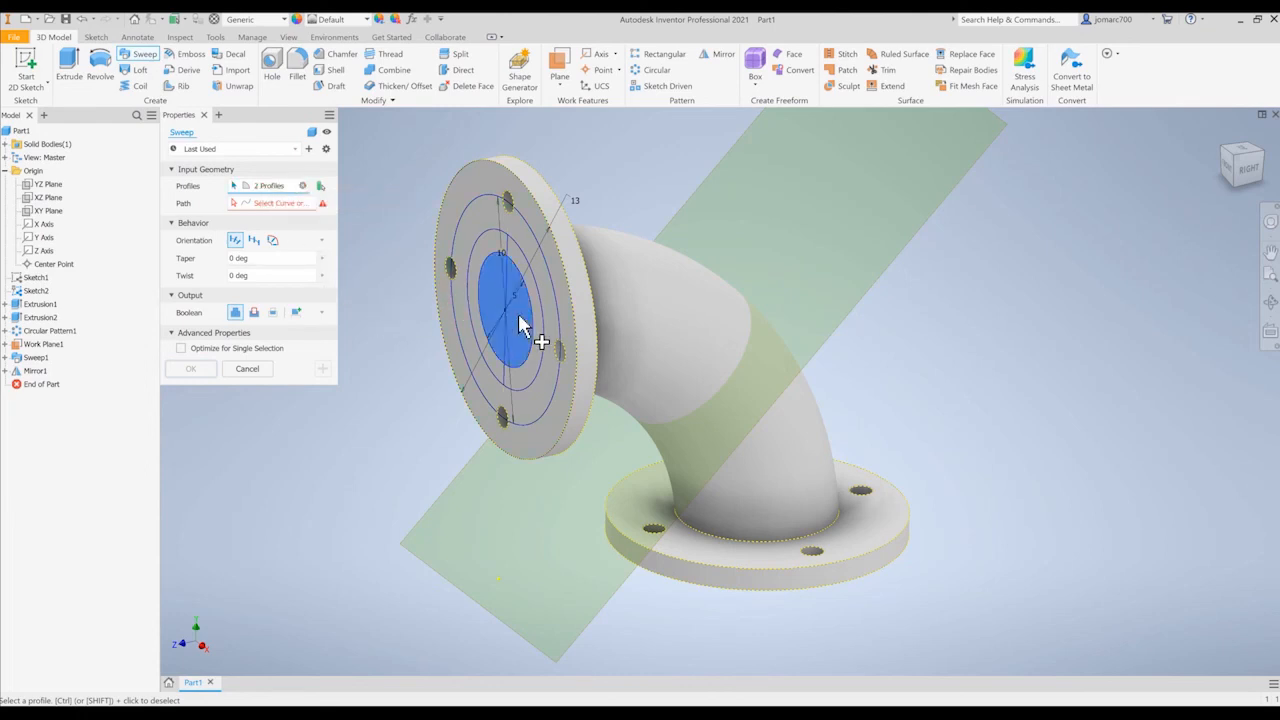
shift+middle_drag(494, 294, 466, 280)
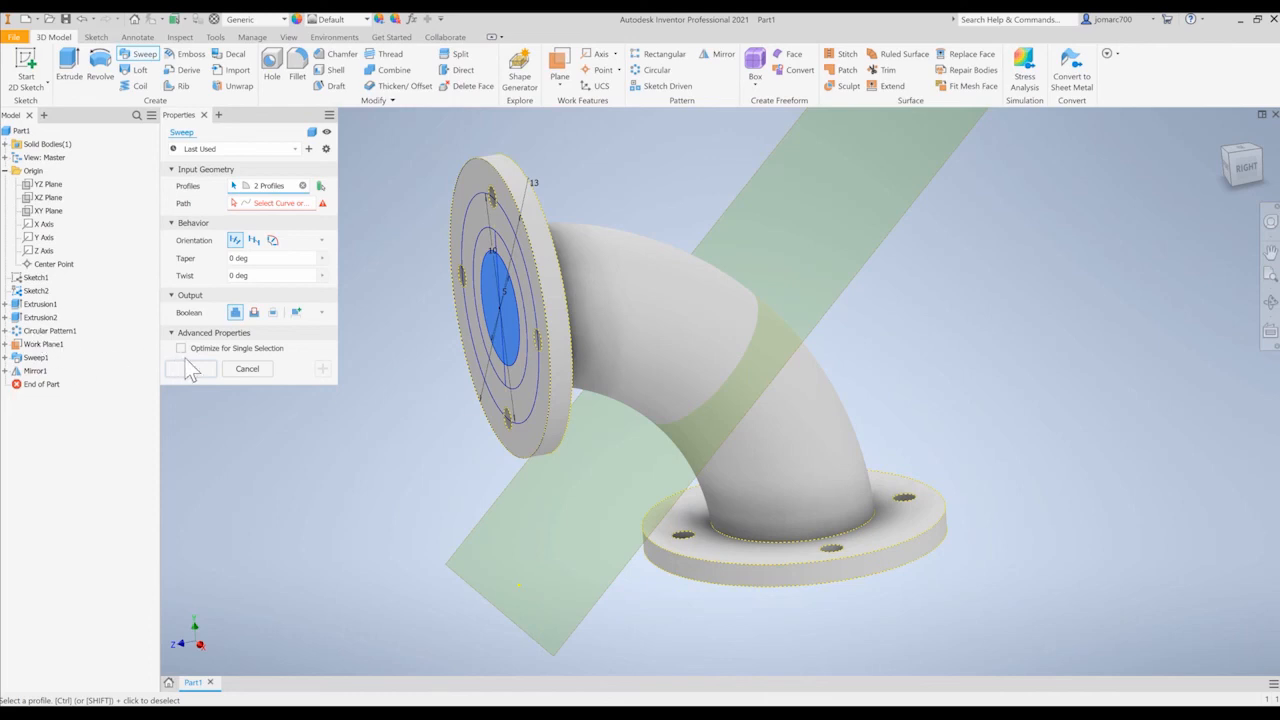
click(247, 369)
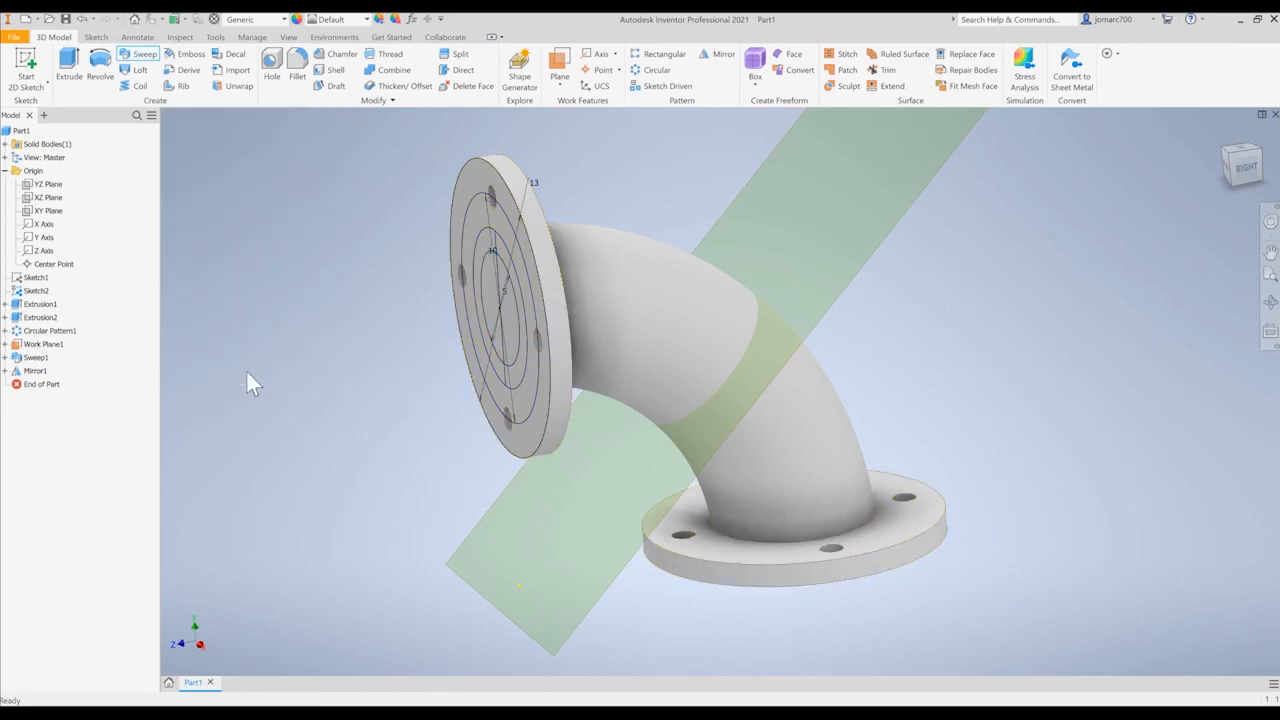
Find the sketch containing the elbow's arcs among the model's sketches and make it visible
click(5, 317)
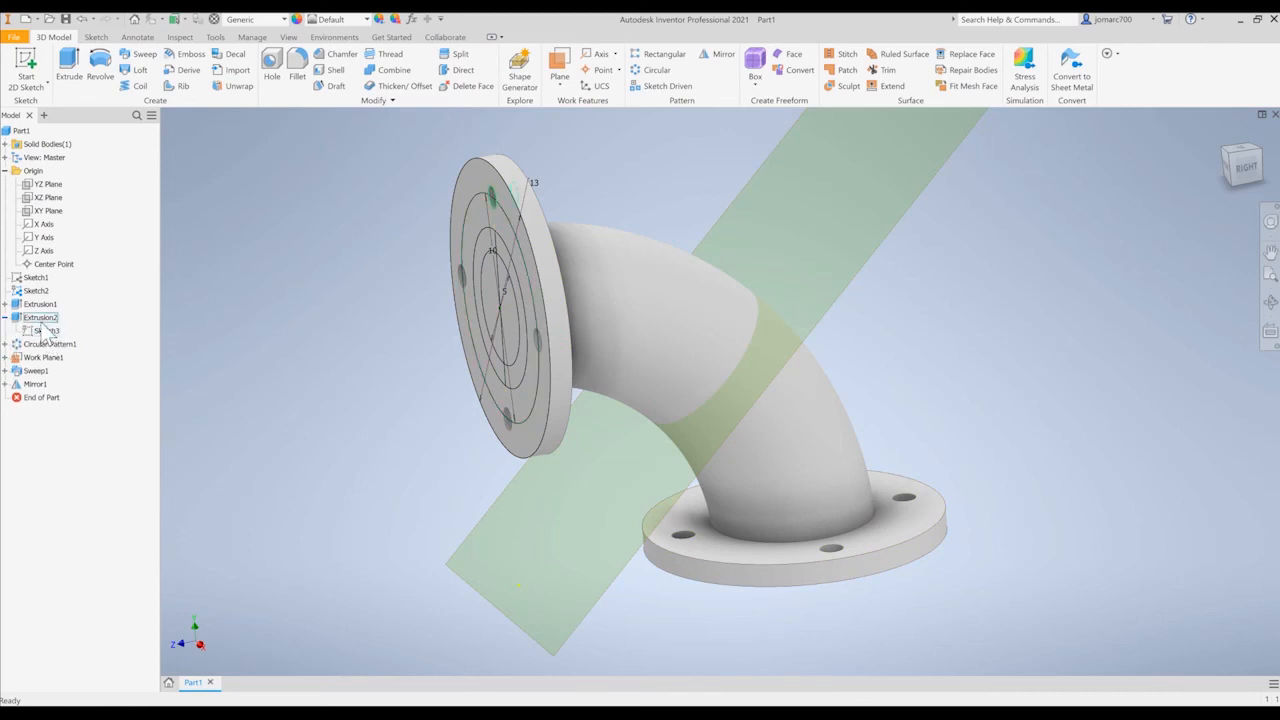
click(5, 304)
click(46, 317)
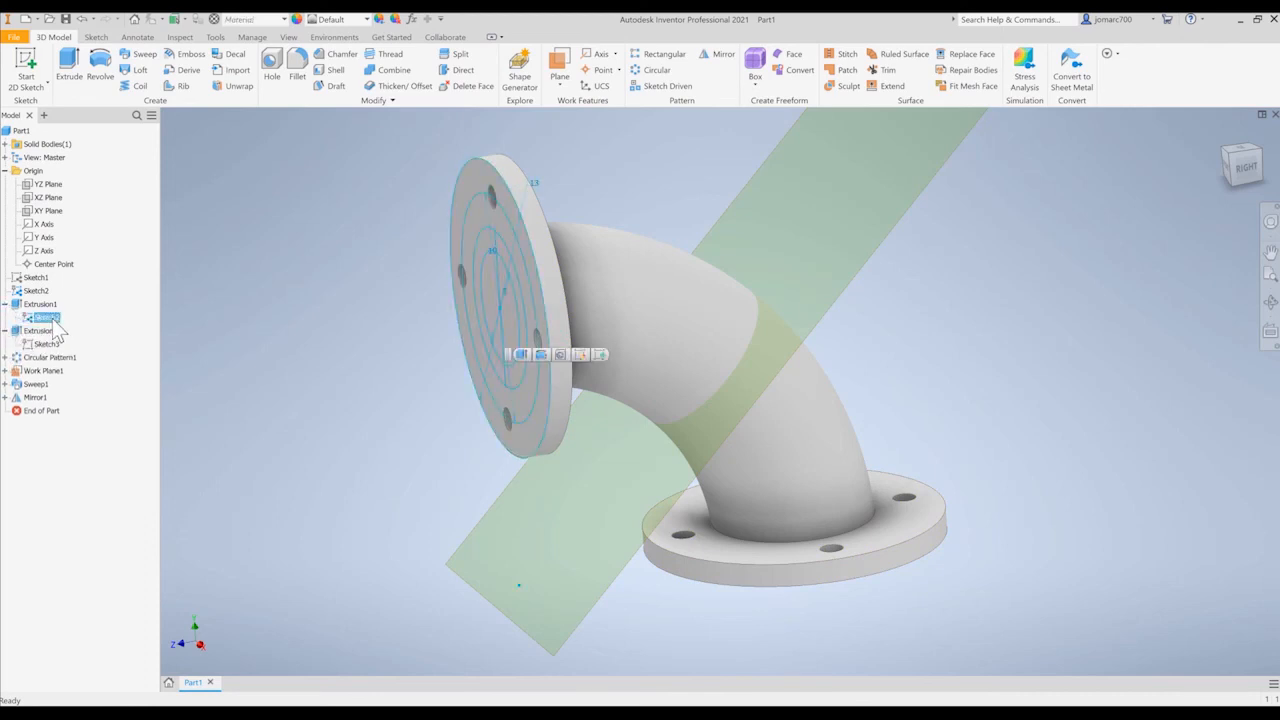
click(50, 291)
click(38, 278)
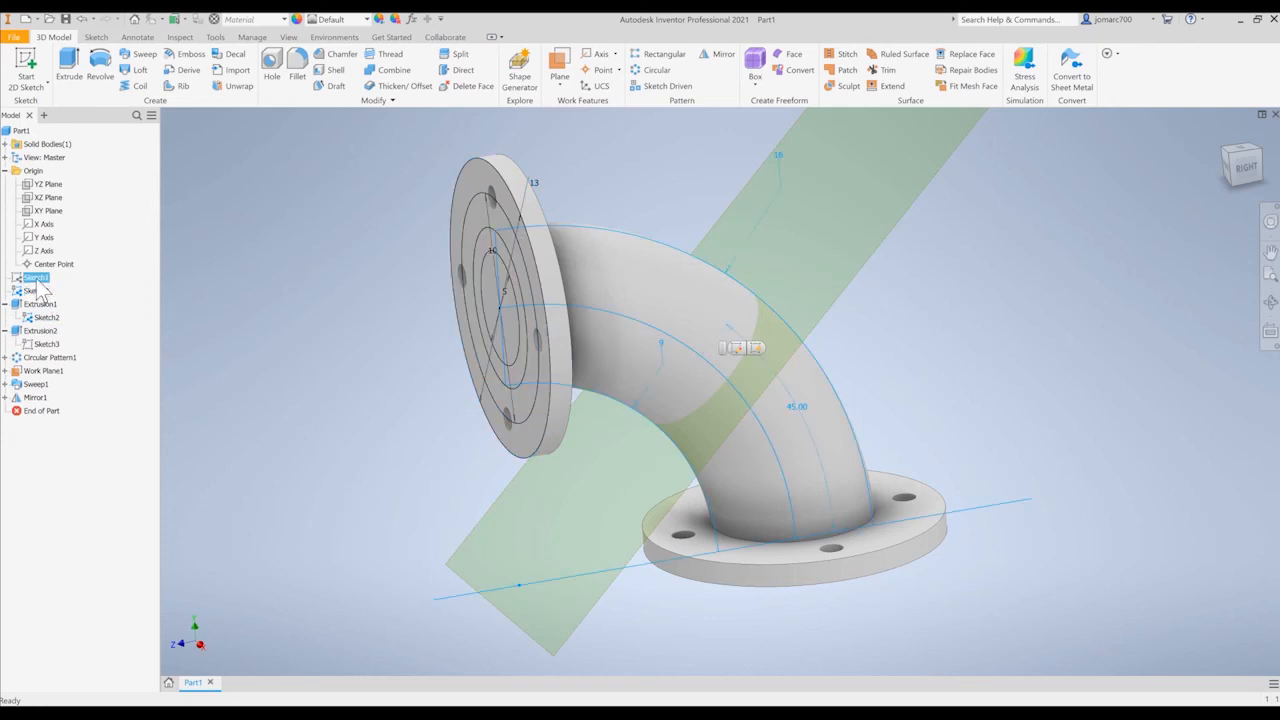
right_click(37, 282)
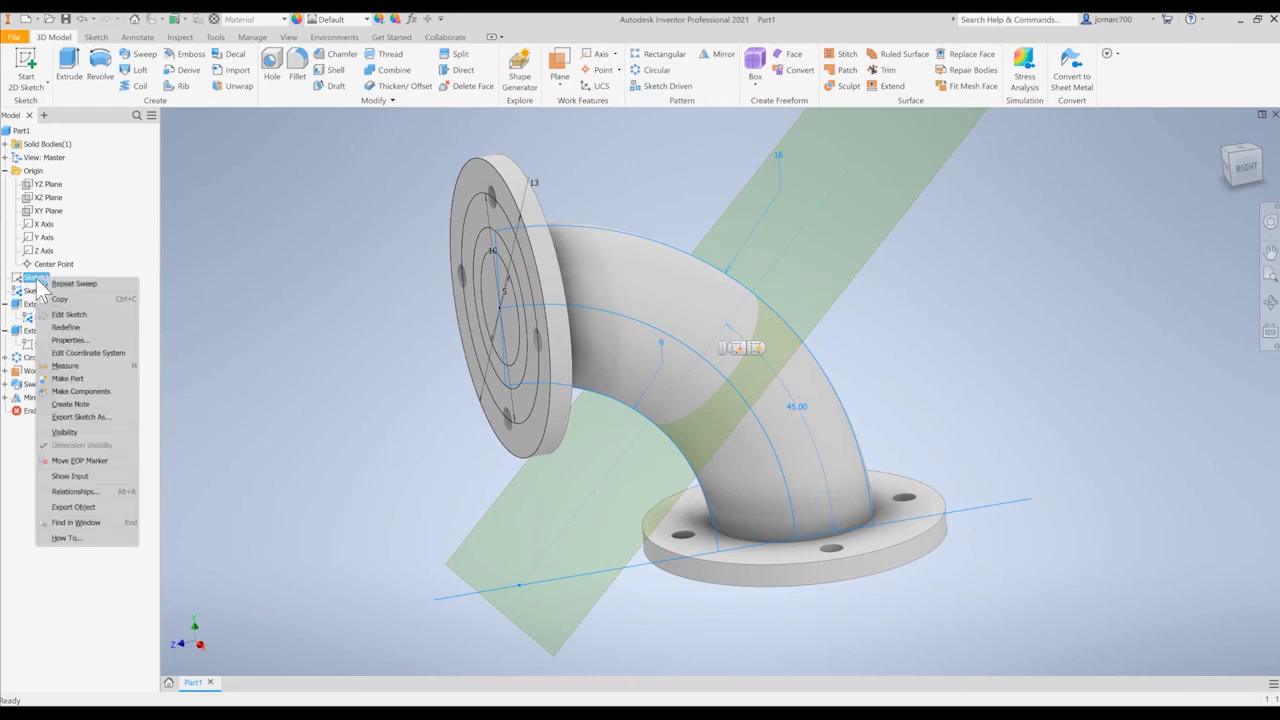
click(105, 436)
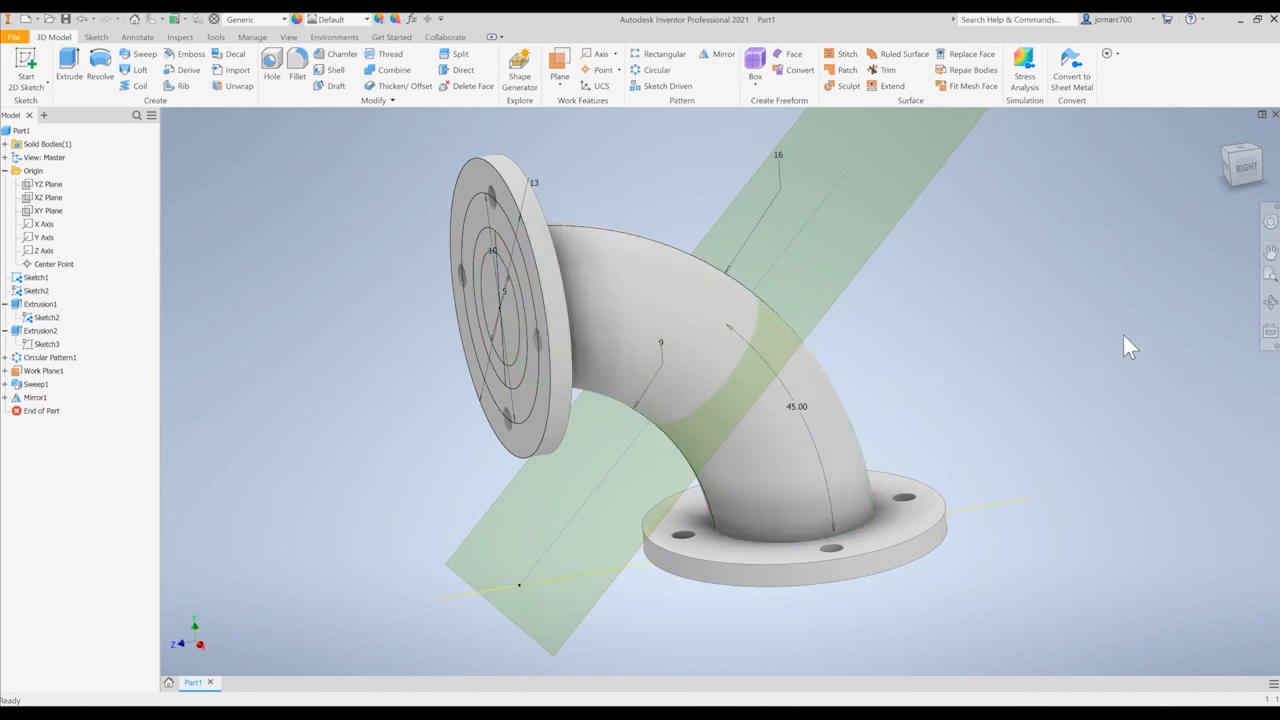
Add the Visual Styles control to the navigation bar and switch the model display to Wireframe
click(1275, 347)
click(1240, 325)
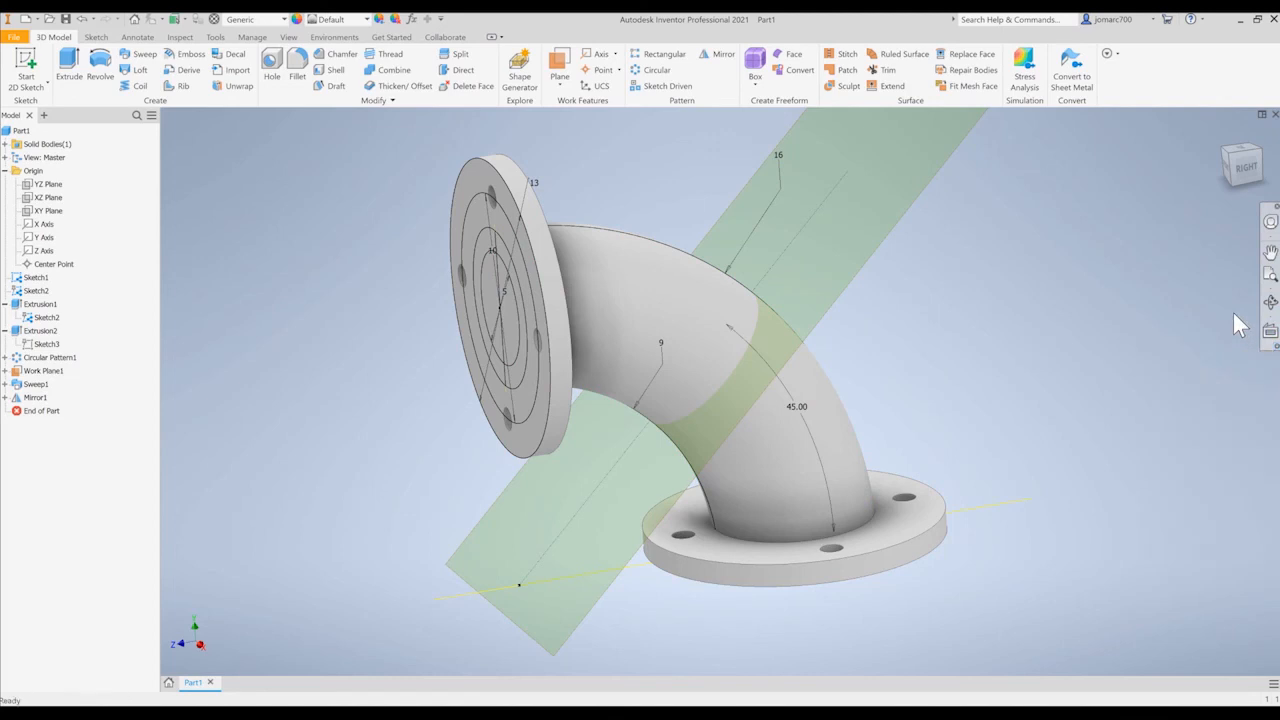
click(1276, 347)
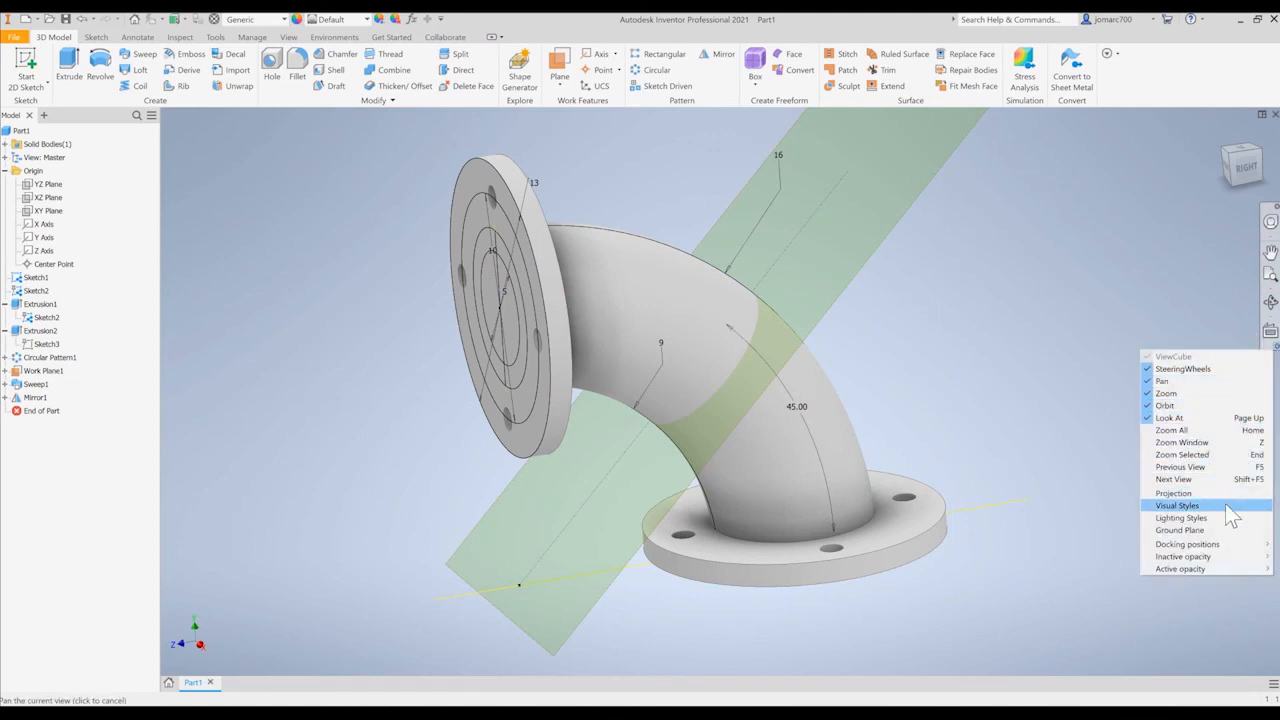
click(1218, 304)
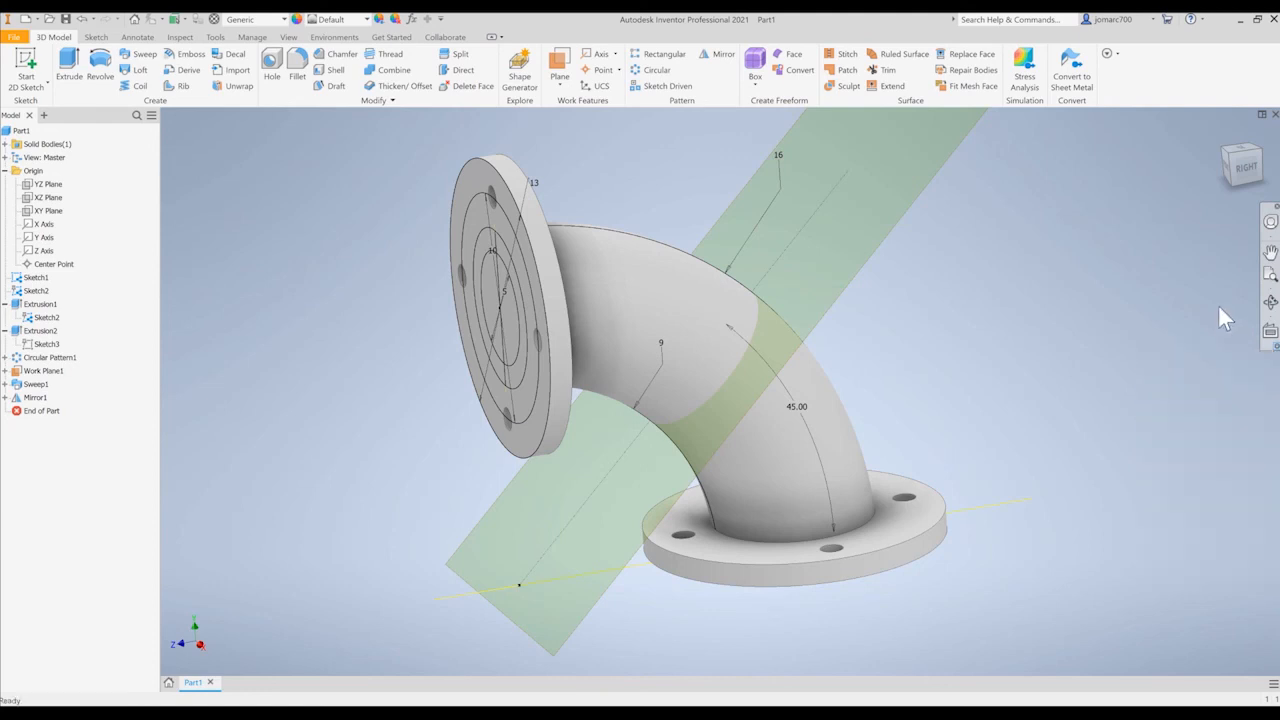
click(1276, 347)
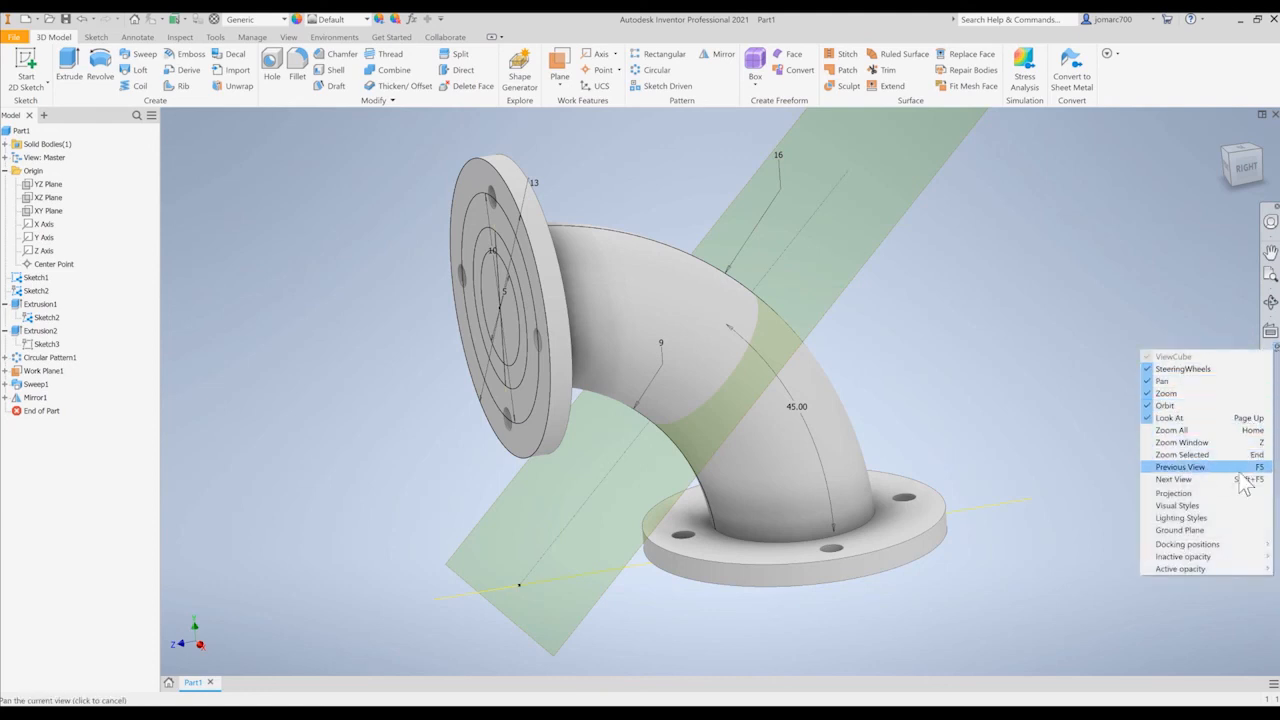
click(1216, 504)
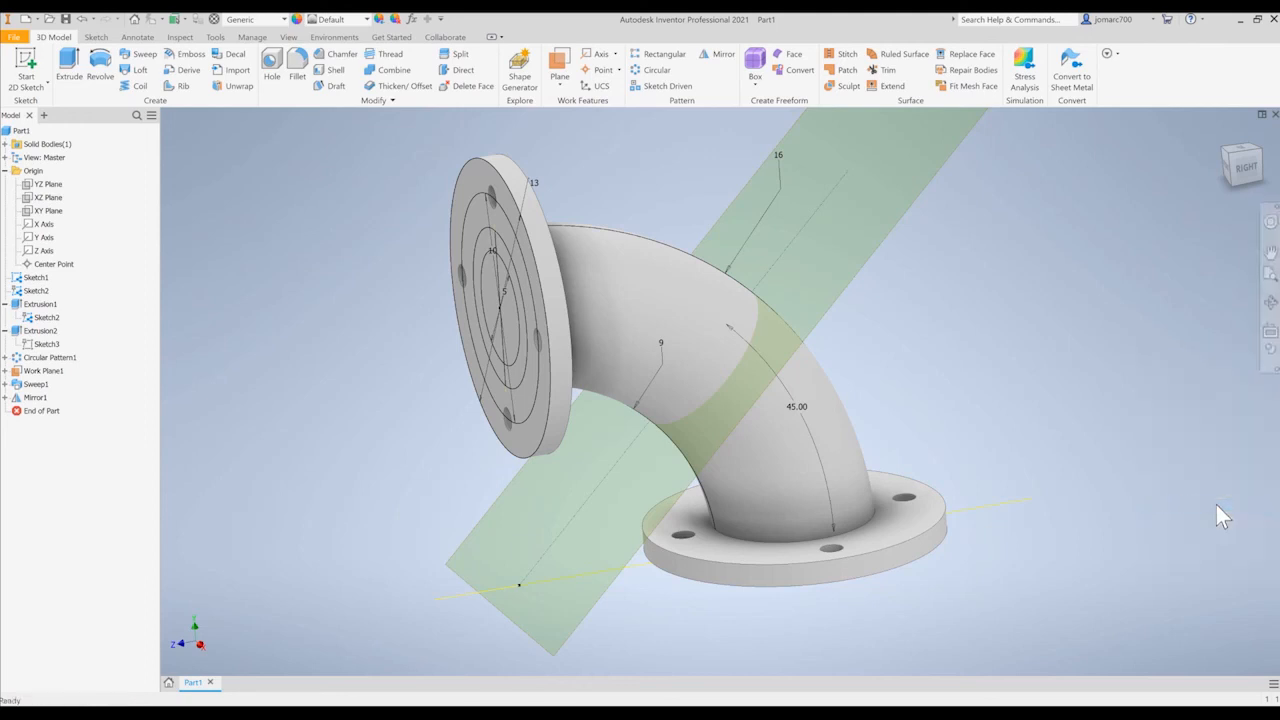
click(1270, 352)
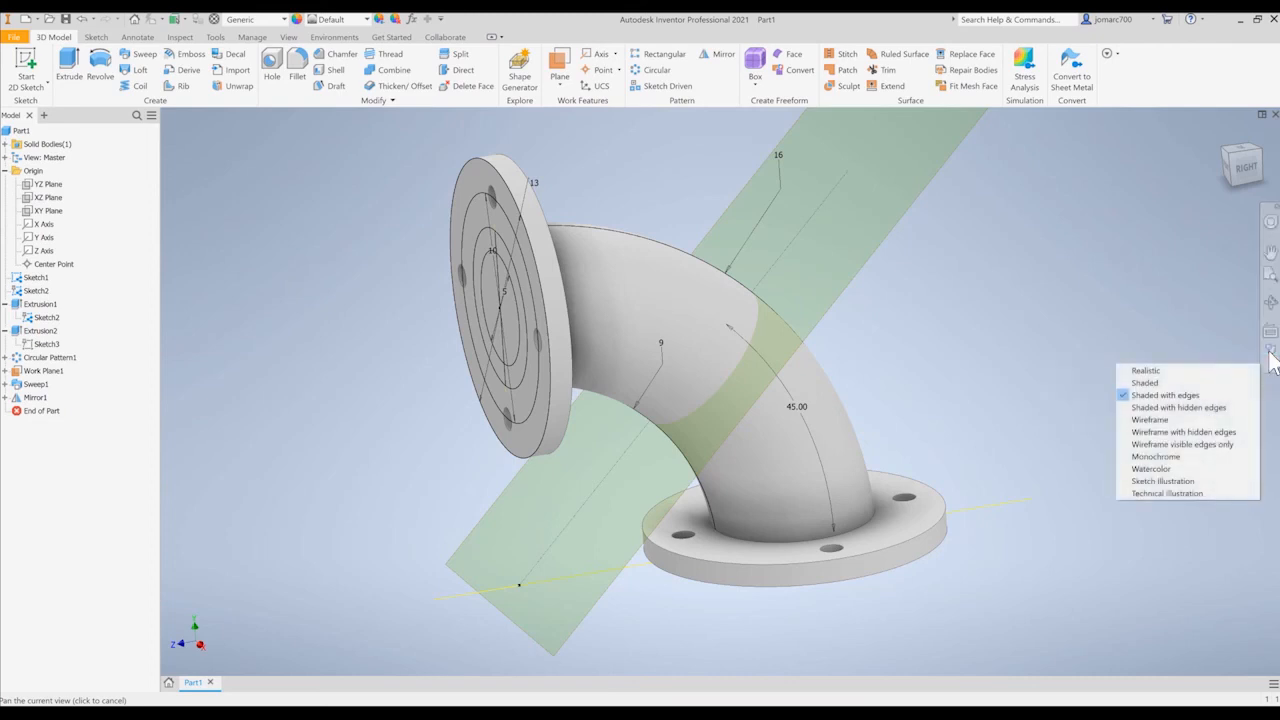
click(1189, 420)
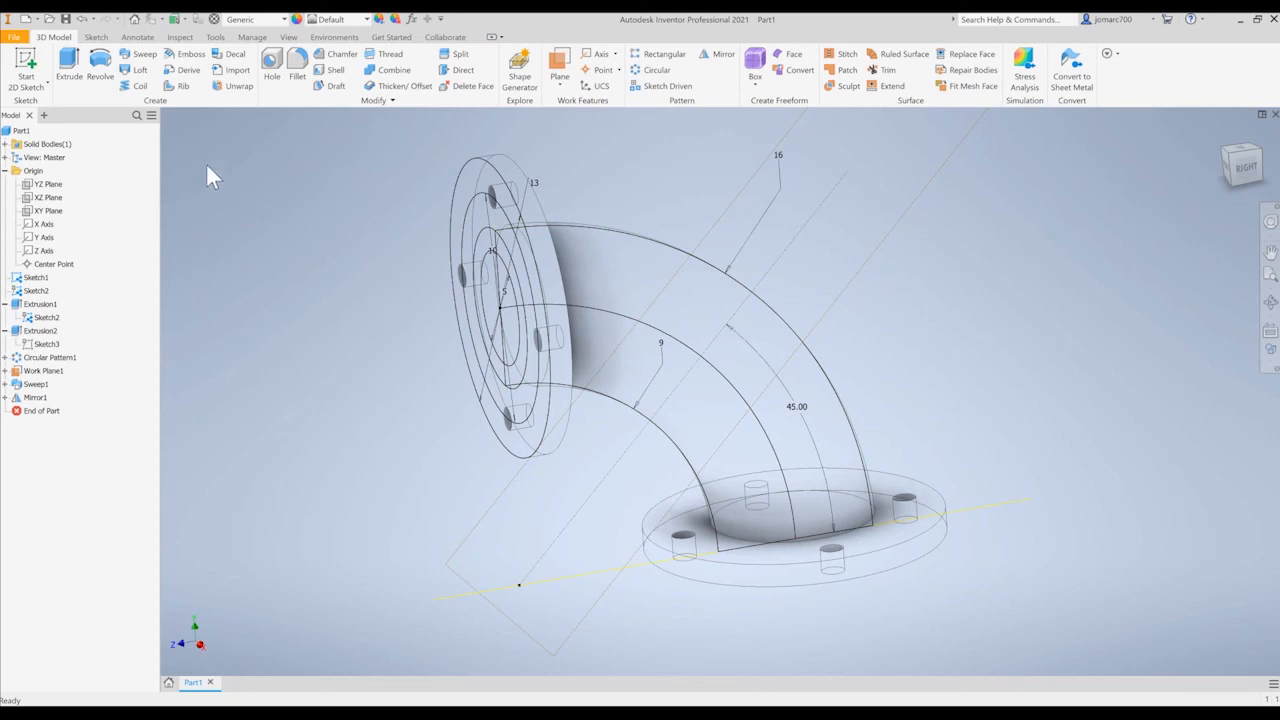
Start a Sweep with both halves of the flange's innermost circle as profiles and the elbow's middle arc as path
click(145, 56)
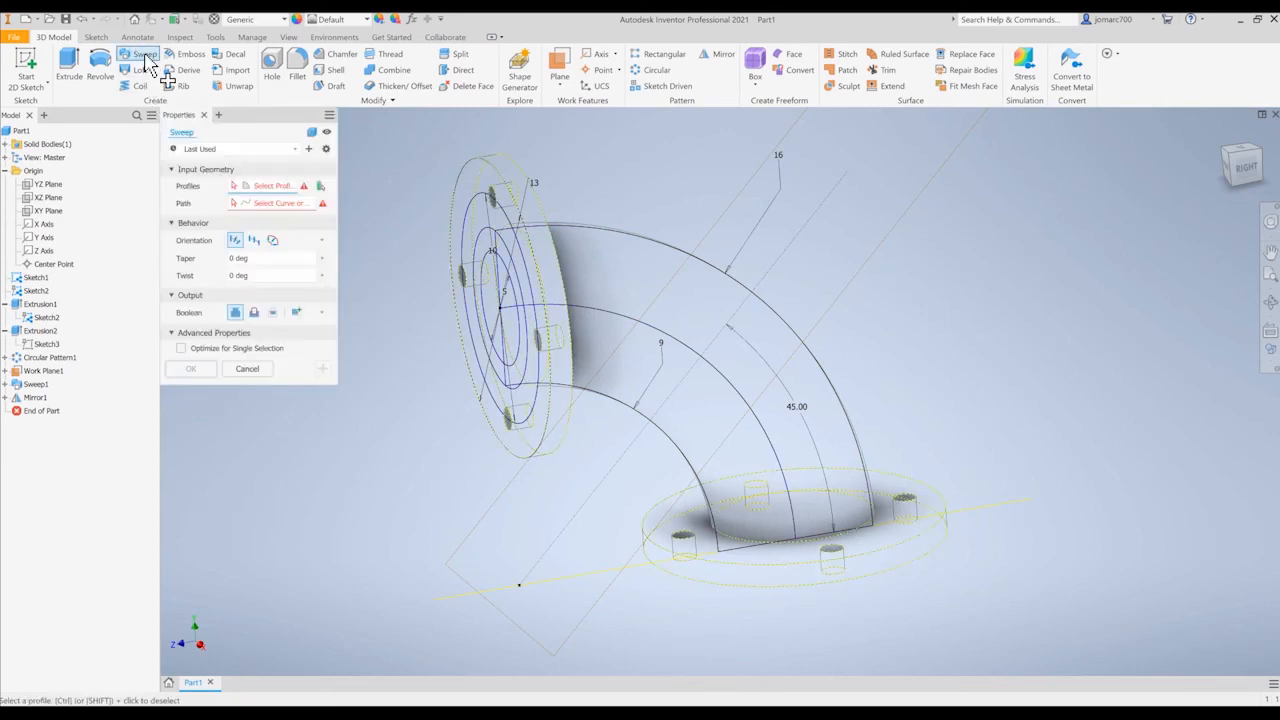
click(490, 300)
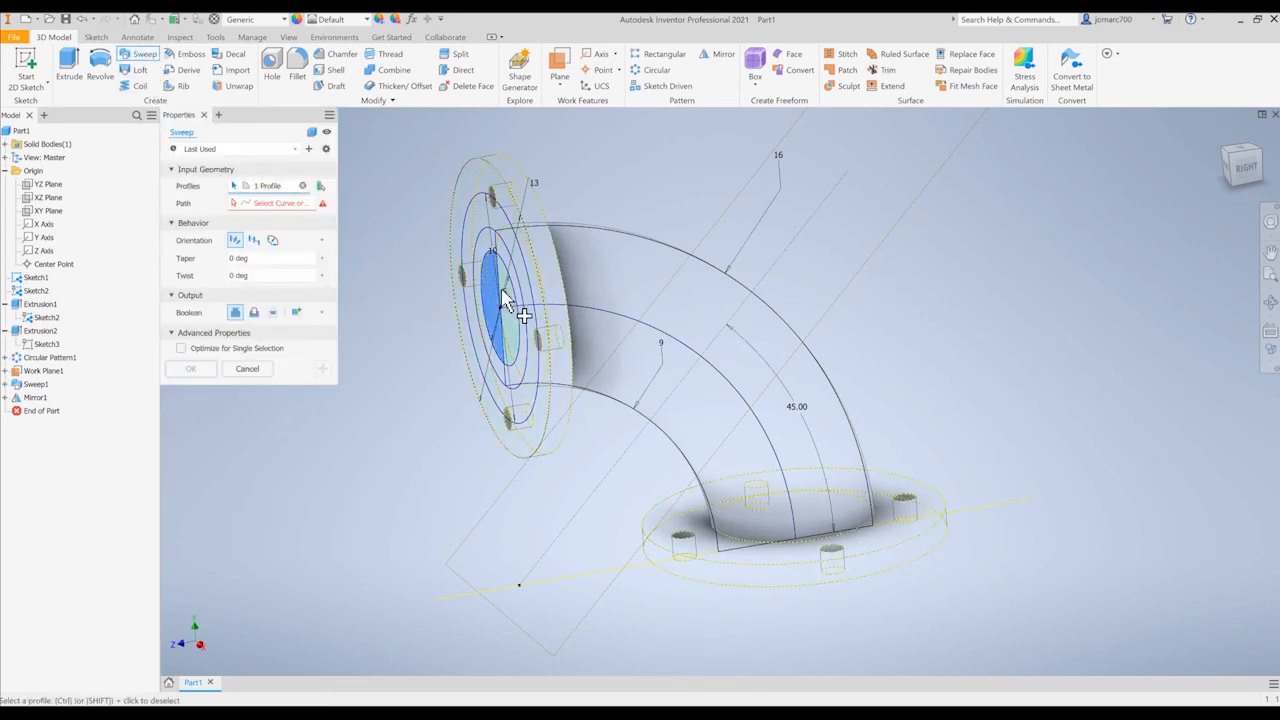
scroll(515, 305, up, 5)
scroll(553, 301, down, 5)
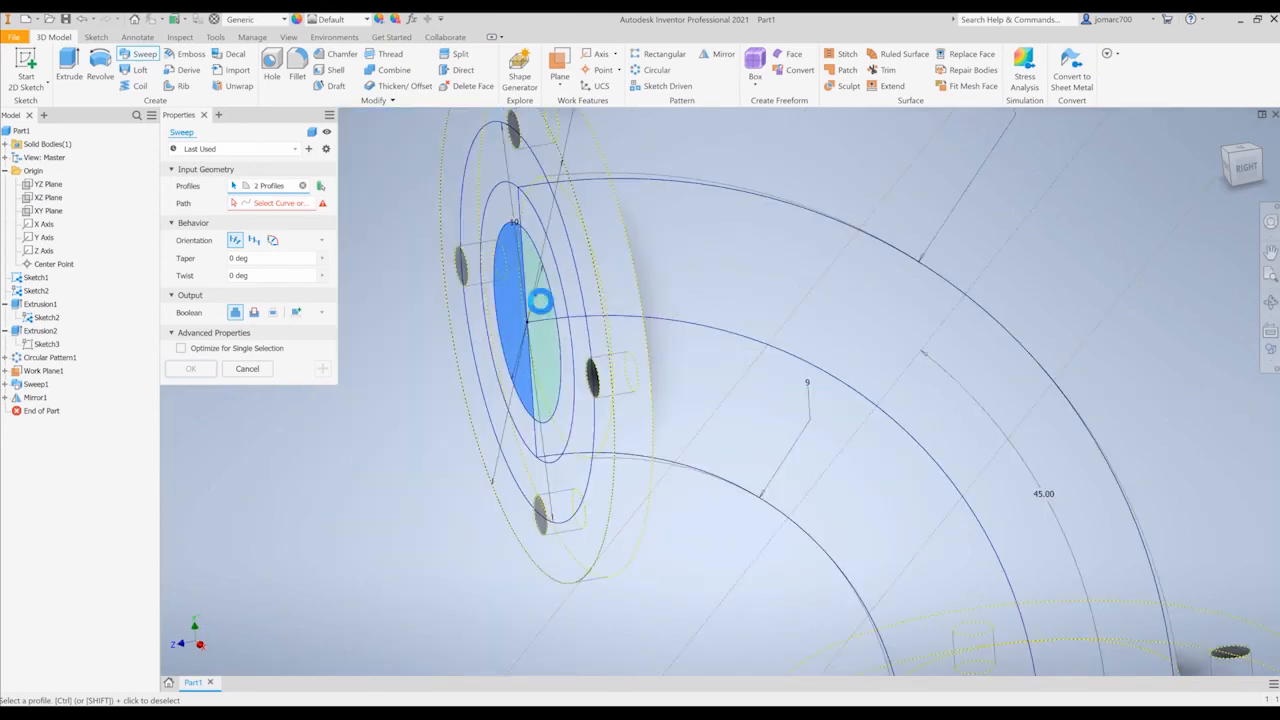
click(539, 303)
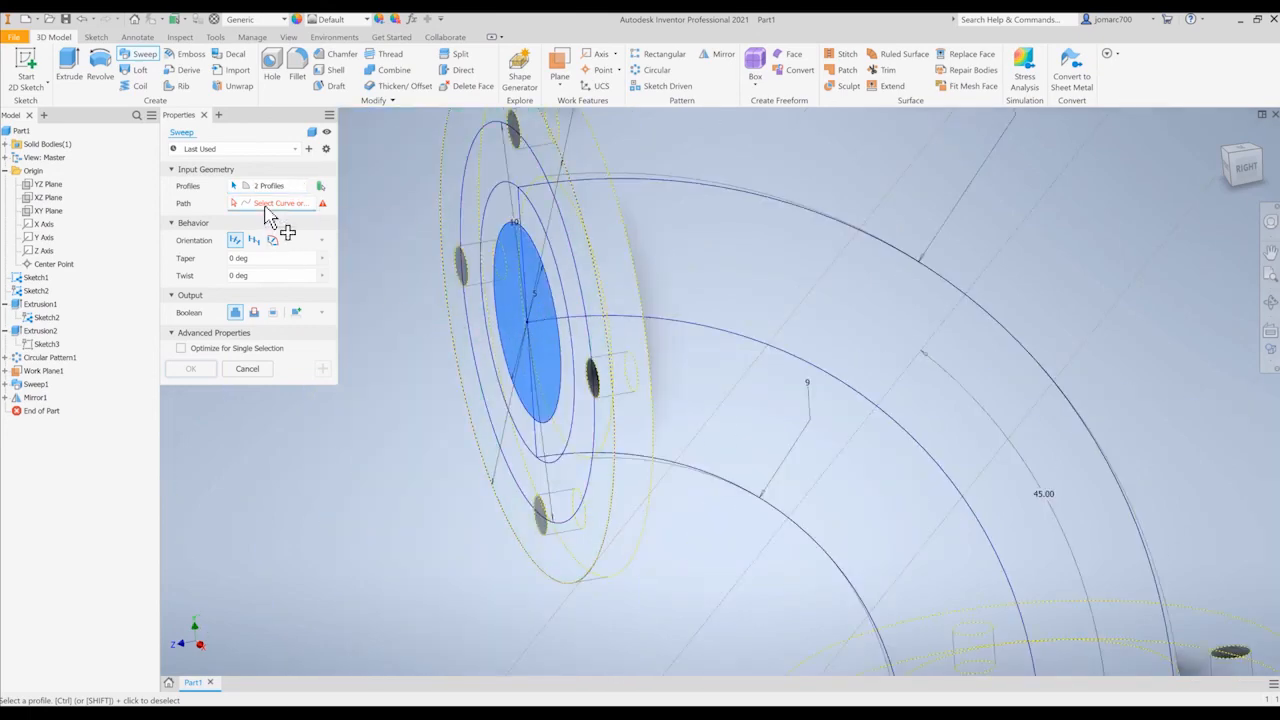
click(706, 330)
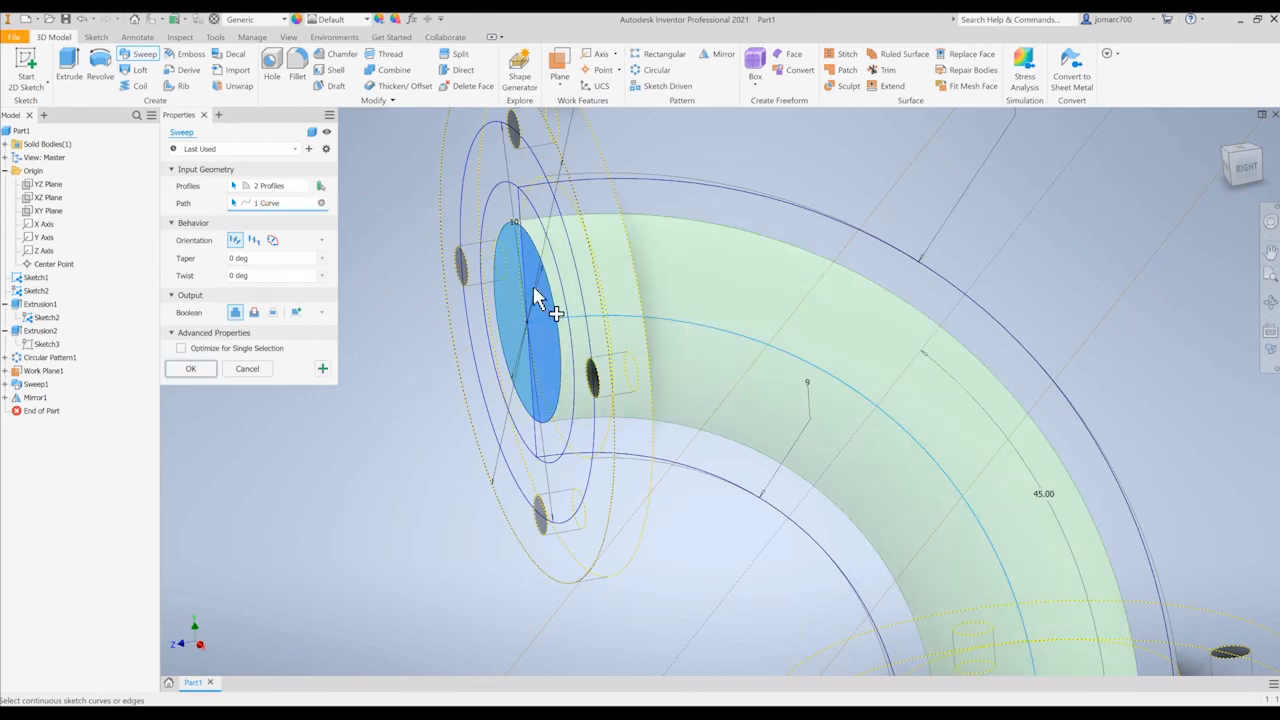
Return the model to a shaded display and complete the sweep with the Cut operation to hollow the pipe
scroll(537, 294, down, 5)
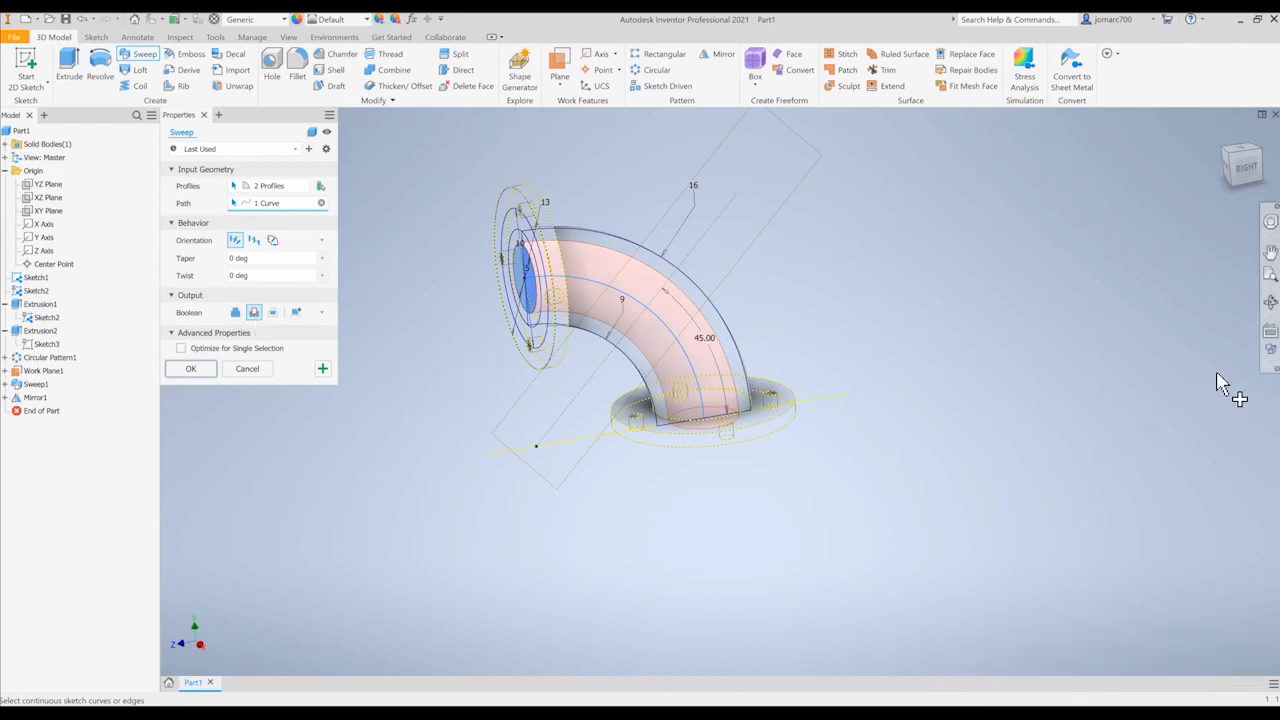
click(1270, 350)
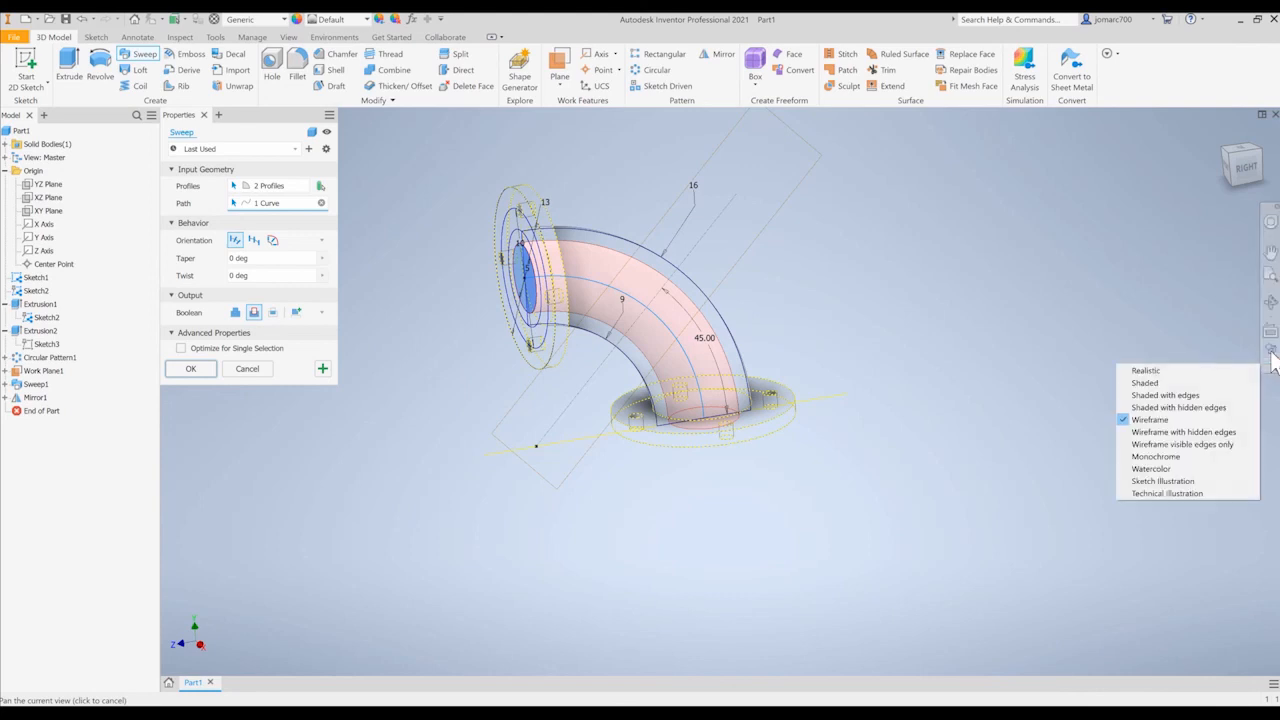
click(1237, 409)
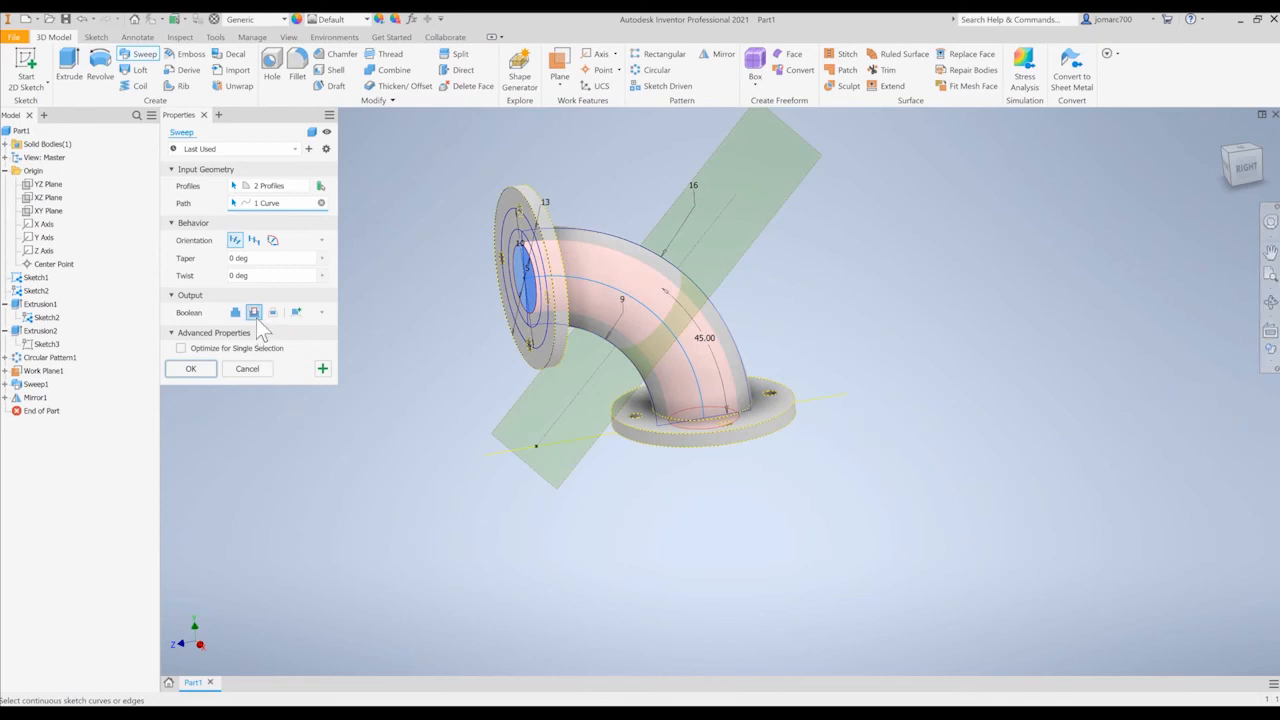
click(190, 369)
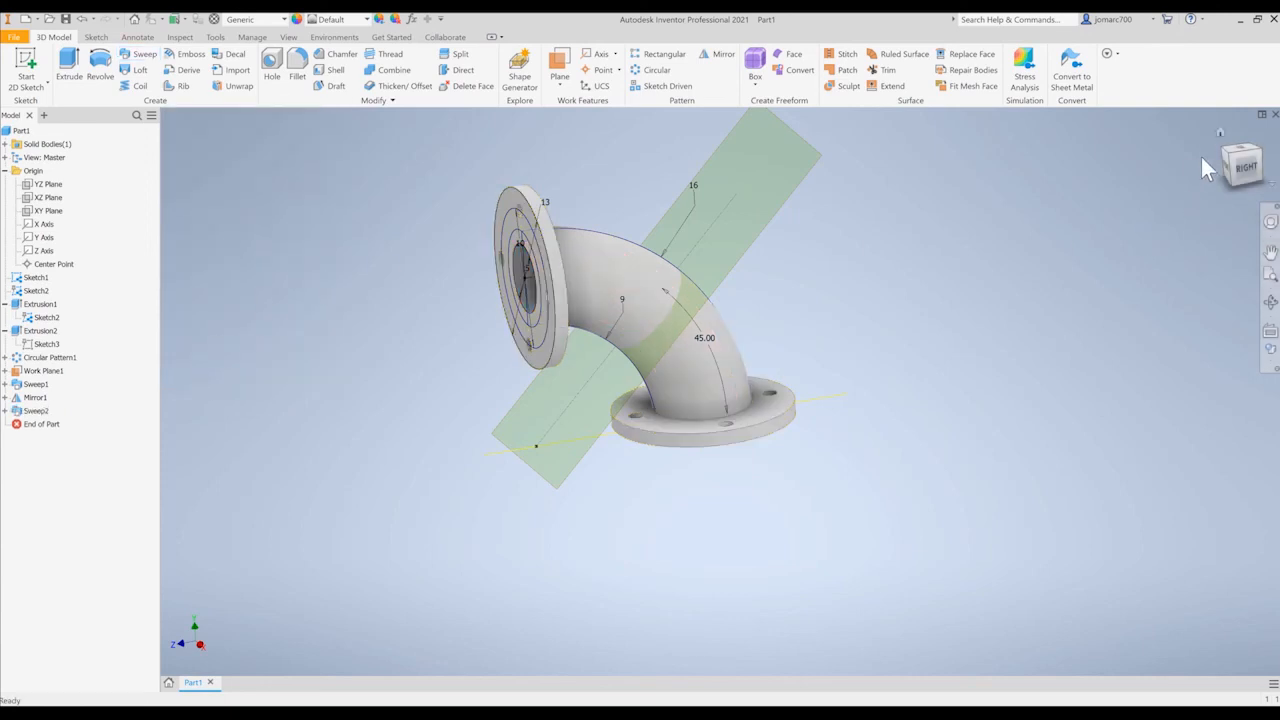
Turn off the visibility of Sketch1 with the elbow arcs and Sketch2 with the flange circles
click(1219, 131)
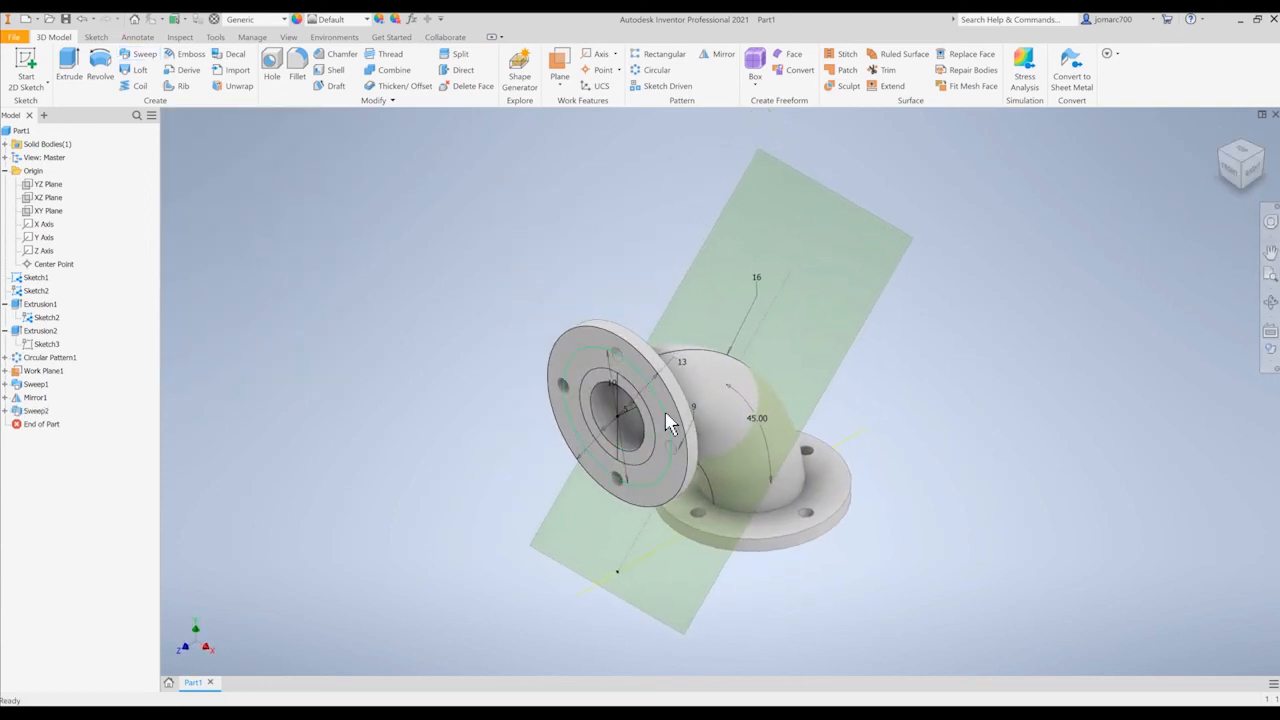
scroll(666, 415, up, 4)
mouse_move(666, 371)
shift+middle_down()
mouse_move(597, 323)
mouse_move(570, 347)
mouse_move(523, 351)
mouse_move(581, 337)
mouse_move(651, 346)
shift+middle_up()
scroll(570, 347, down, 3)
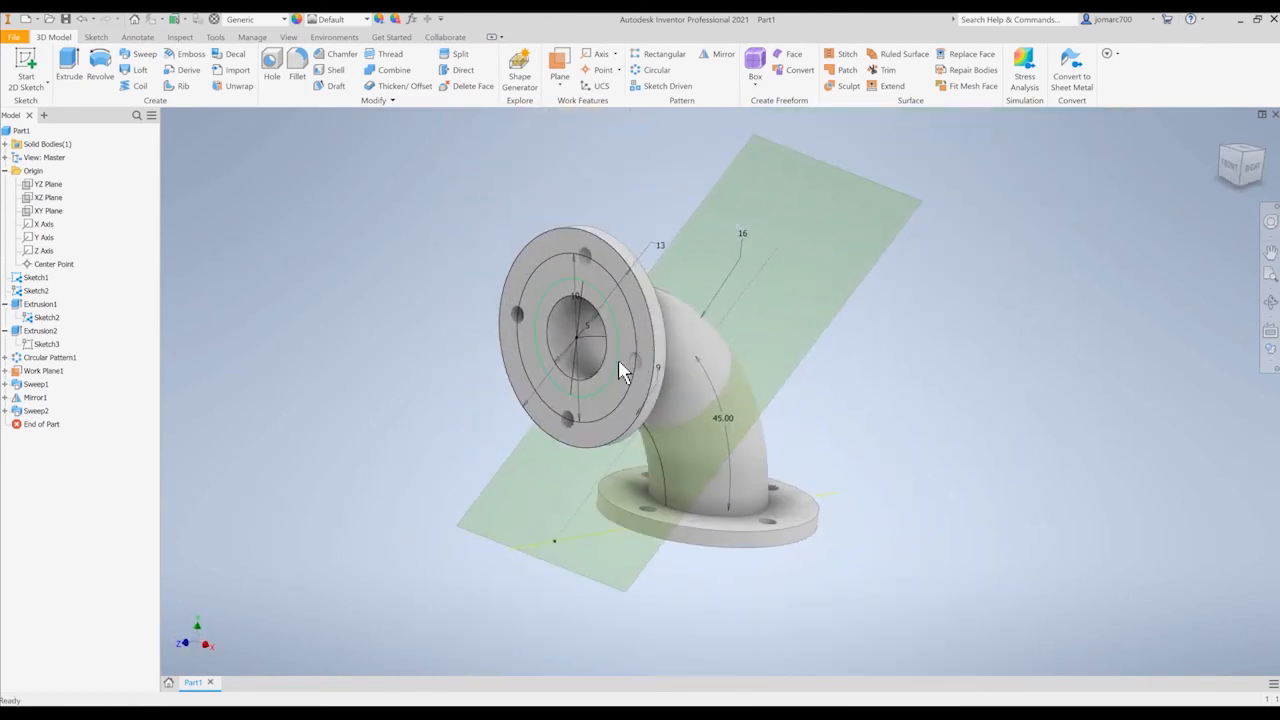
click(36, 278)
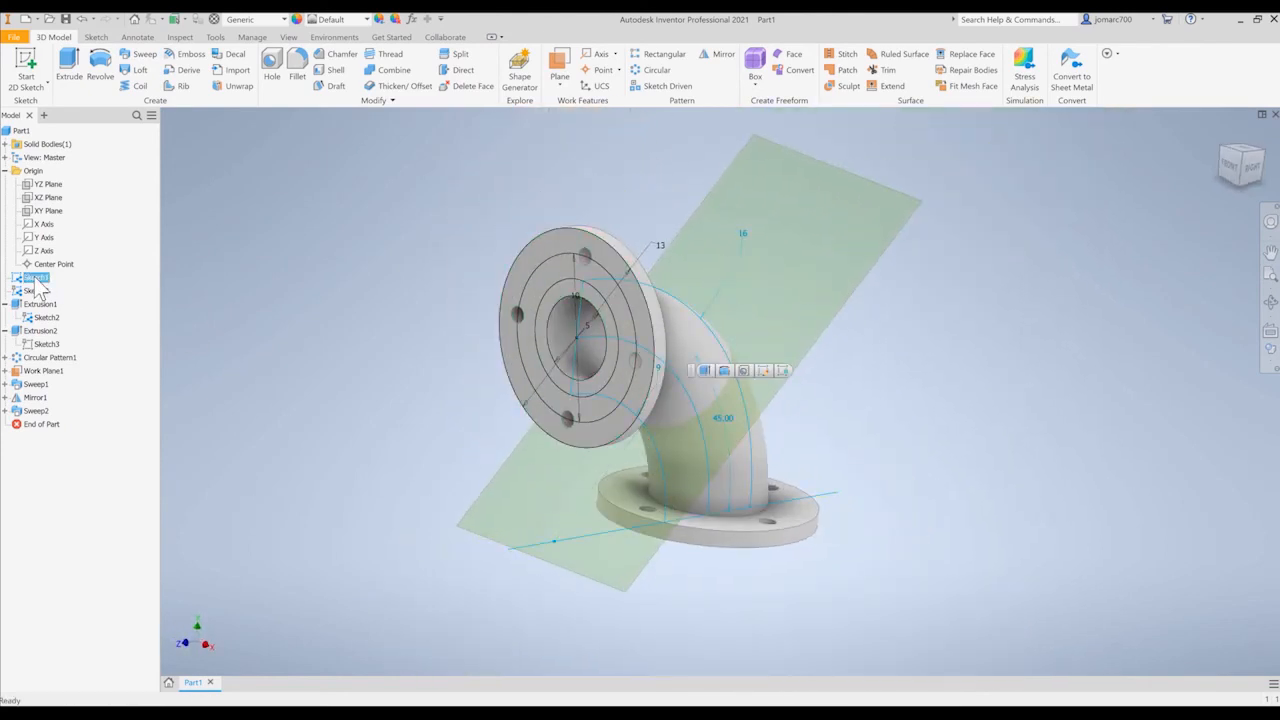
right_click(36, 278)
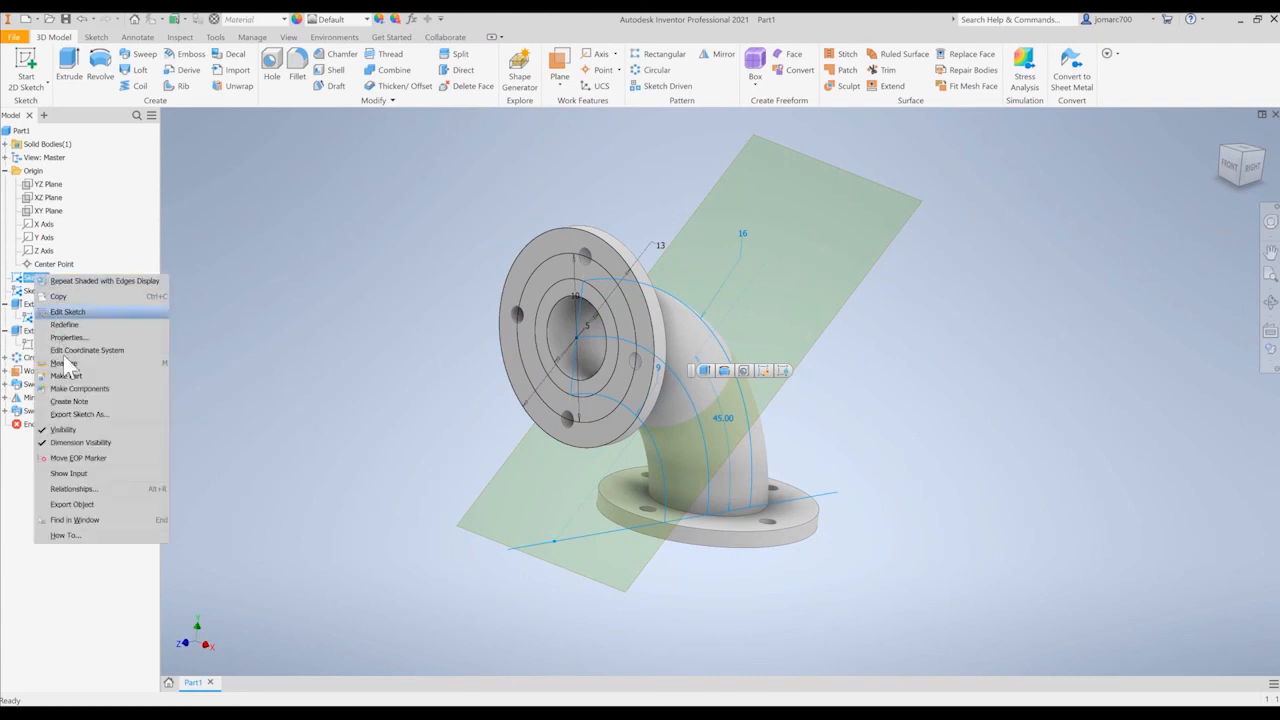
click(135, 430)
click(40, 291)
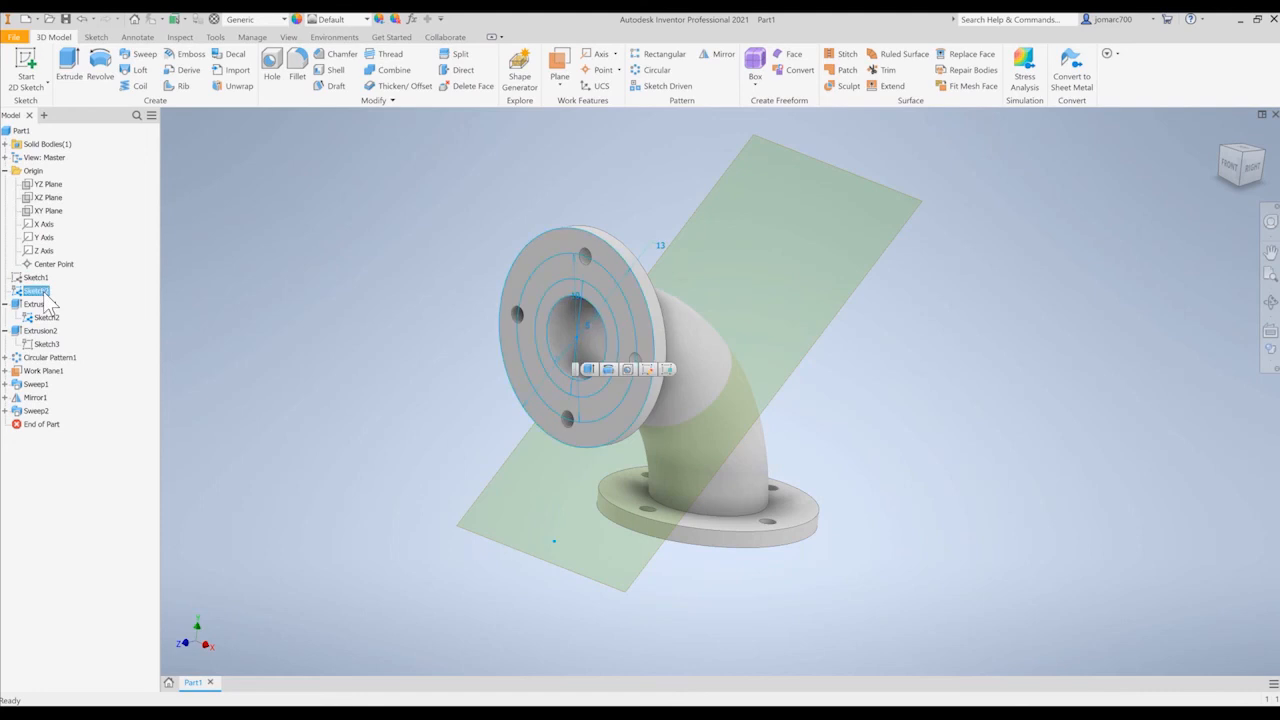
right_click(43, 293)
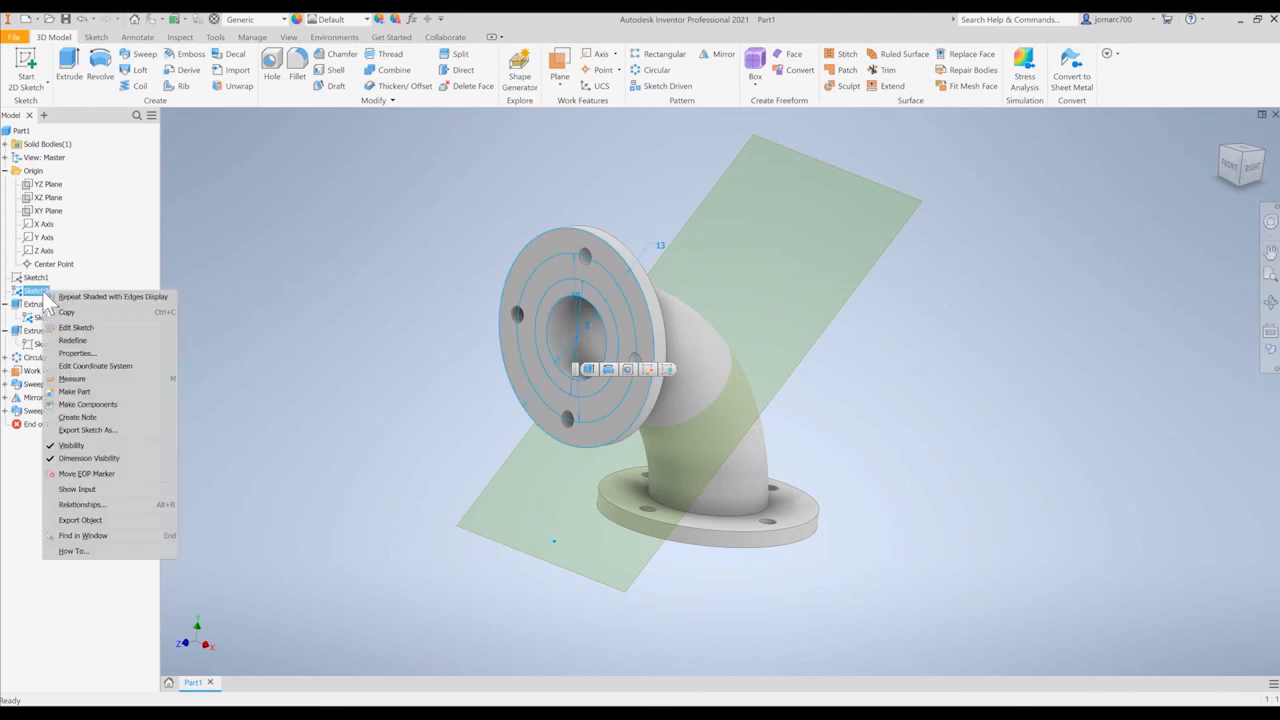
click(118, 445)
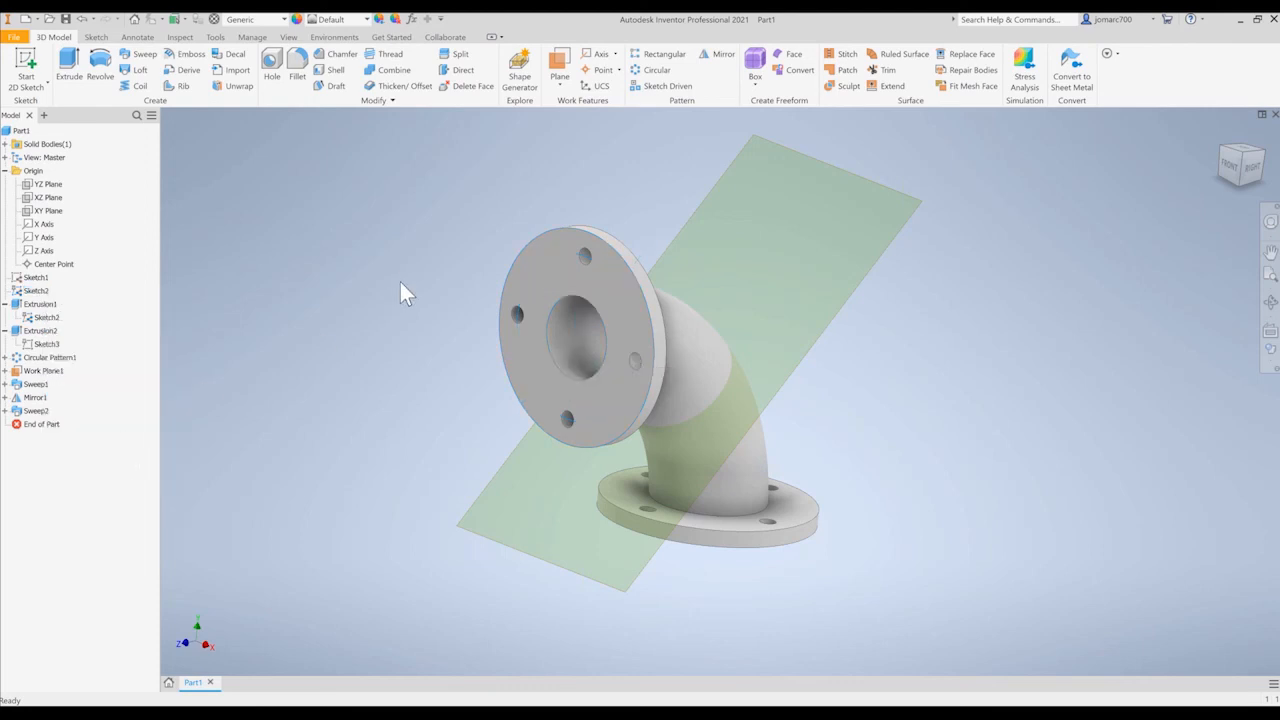
Turn off the visibility of the 45-degree work plane, Work Plane1
click(54, 375)
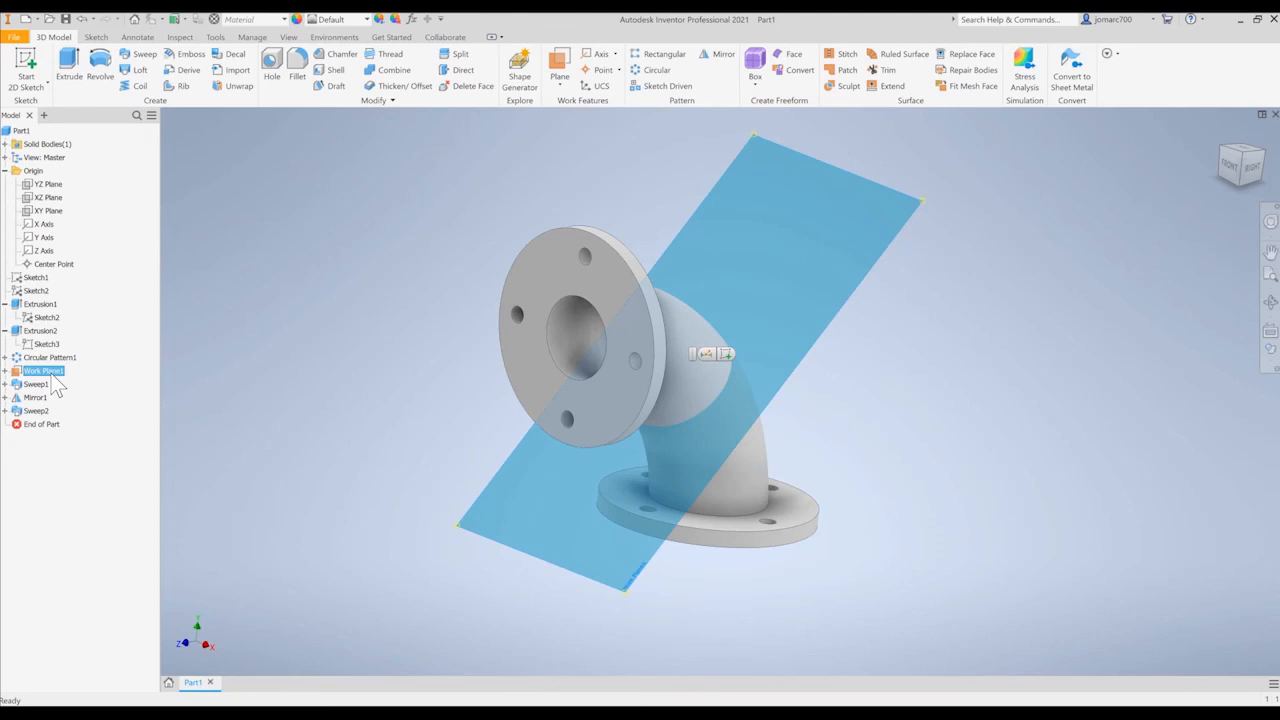
right_click(54, 381)
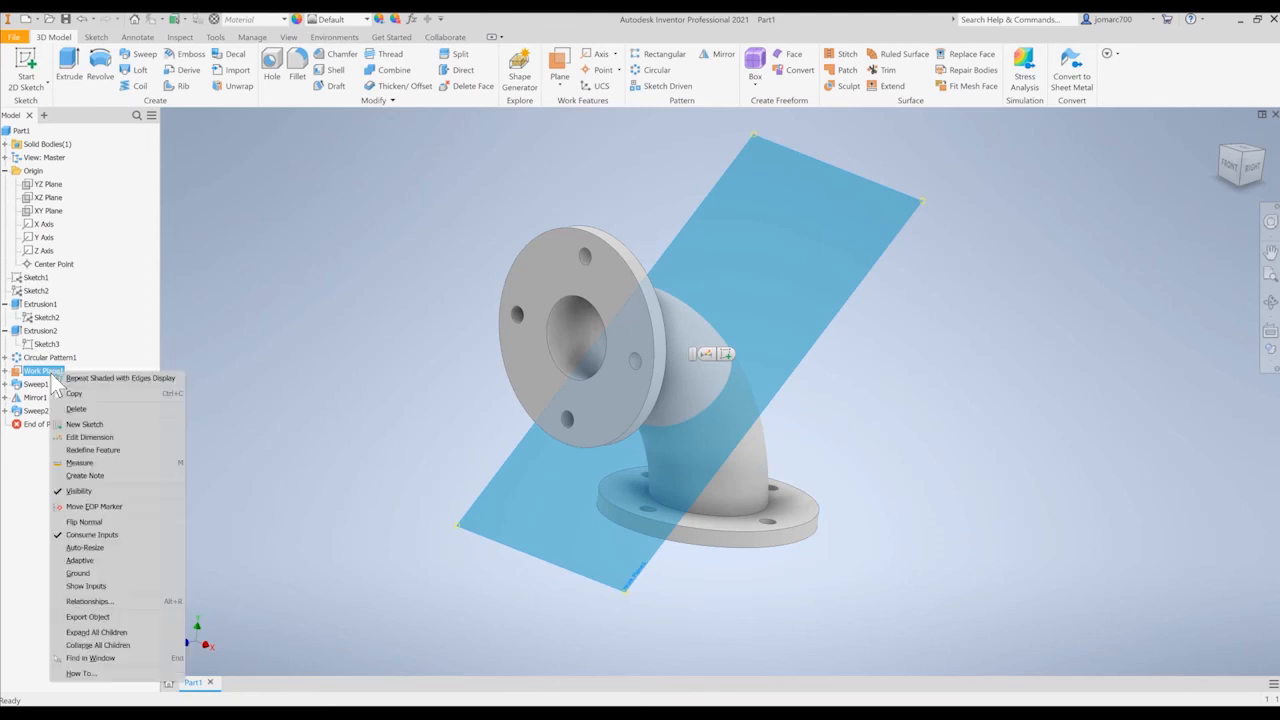
click(128, 490)
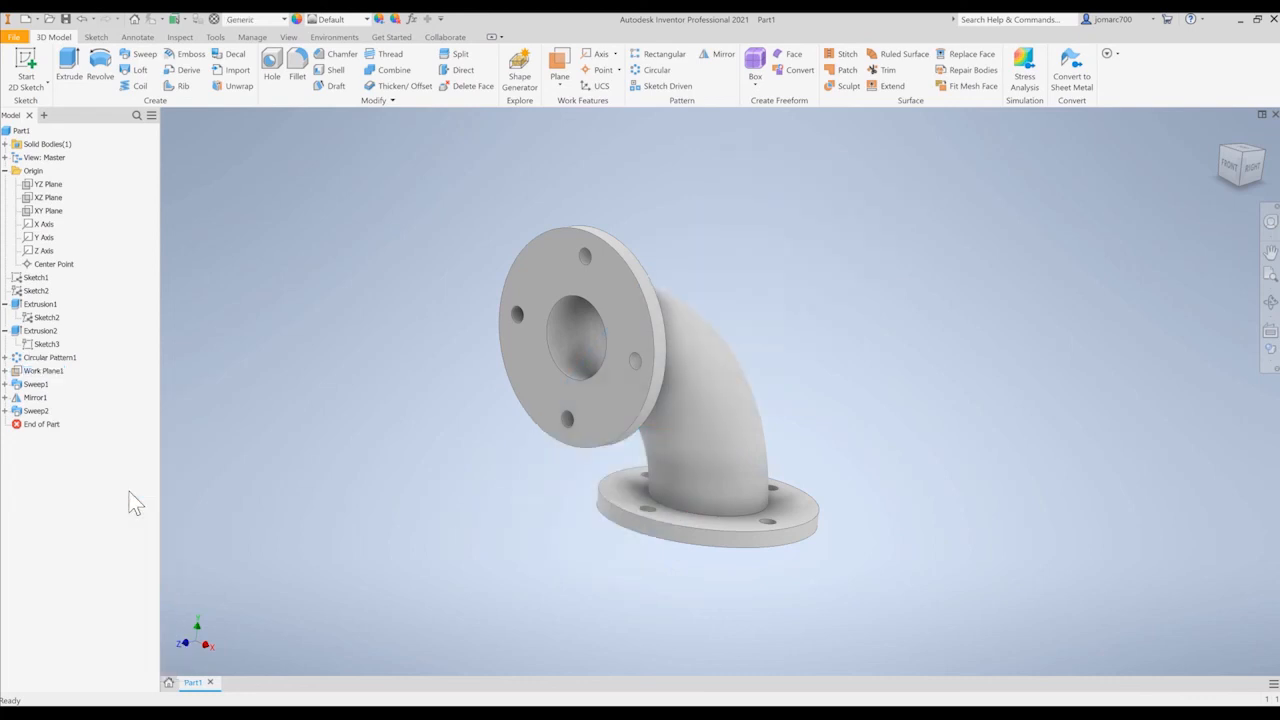
Examine the finished flanged elbow in the isometric home view and from its right and front sides
click(1230, 148)
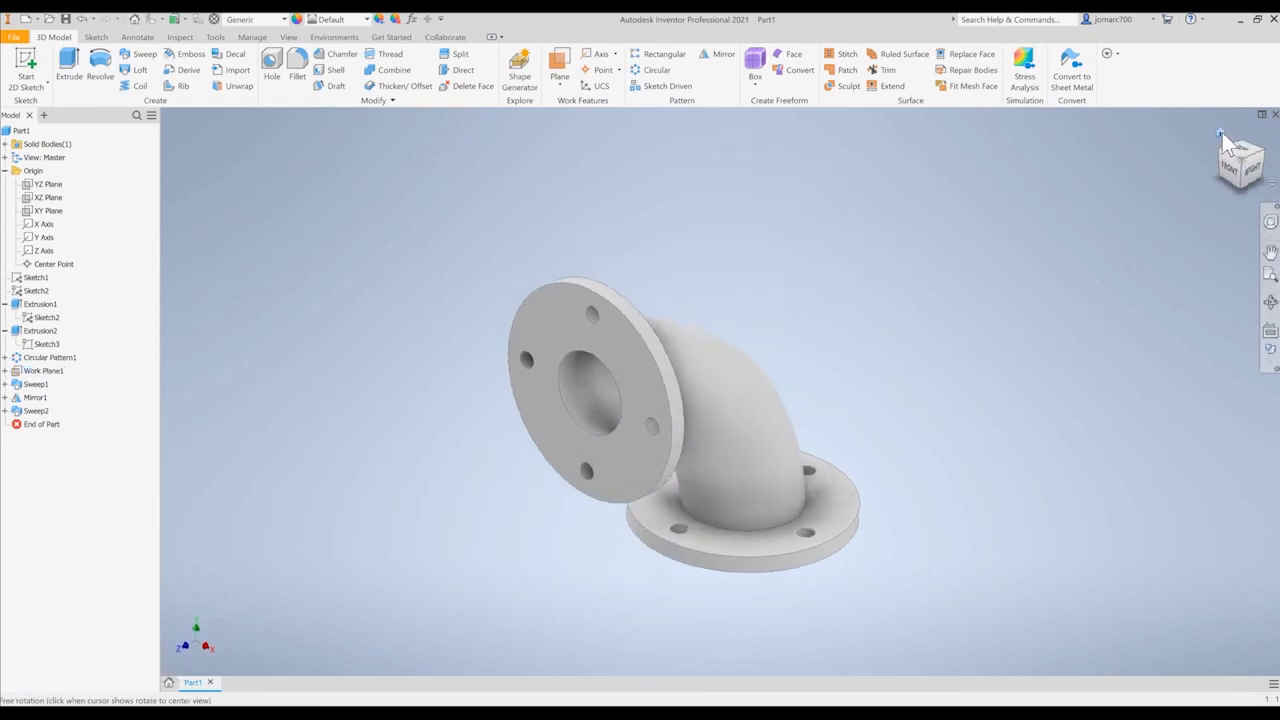
click(1252, 178)
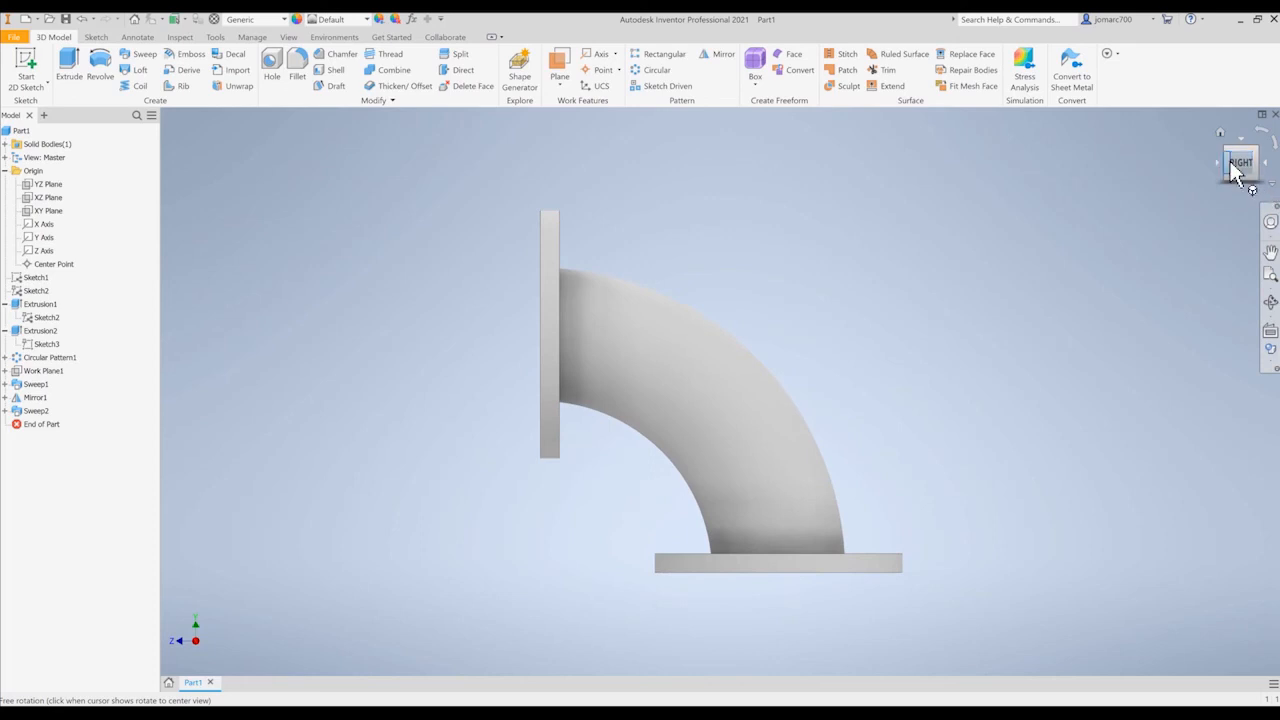
click(1232, 168)
click(1231, 168)
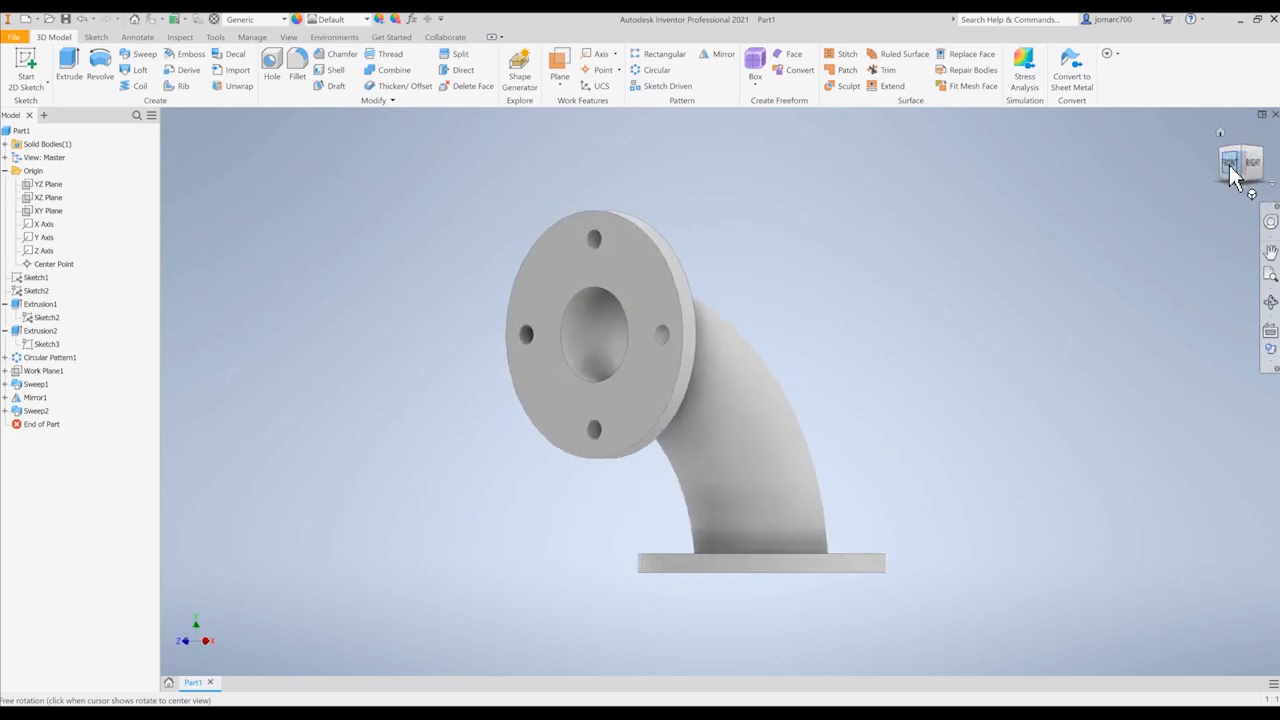
middle_drag(974, 317, 938, 329)
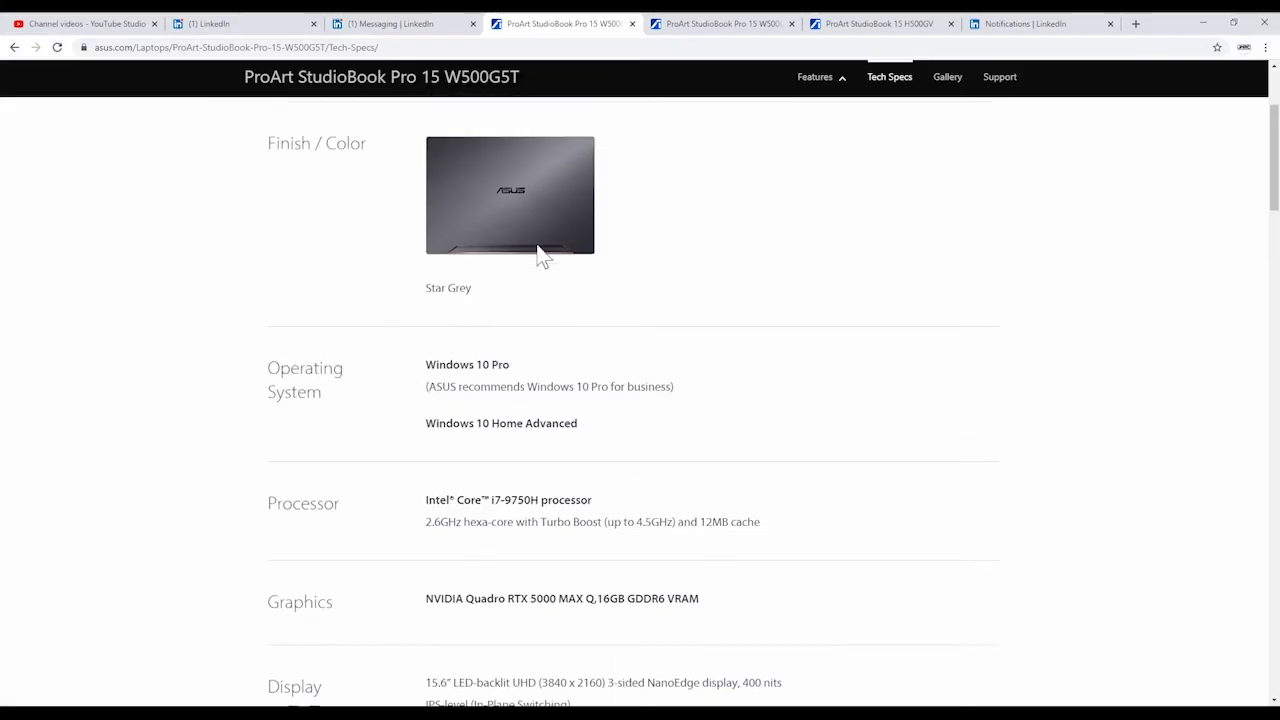
scroll(403, 220, up, 3)
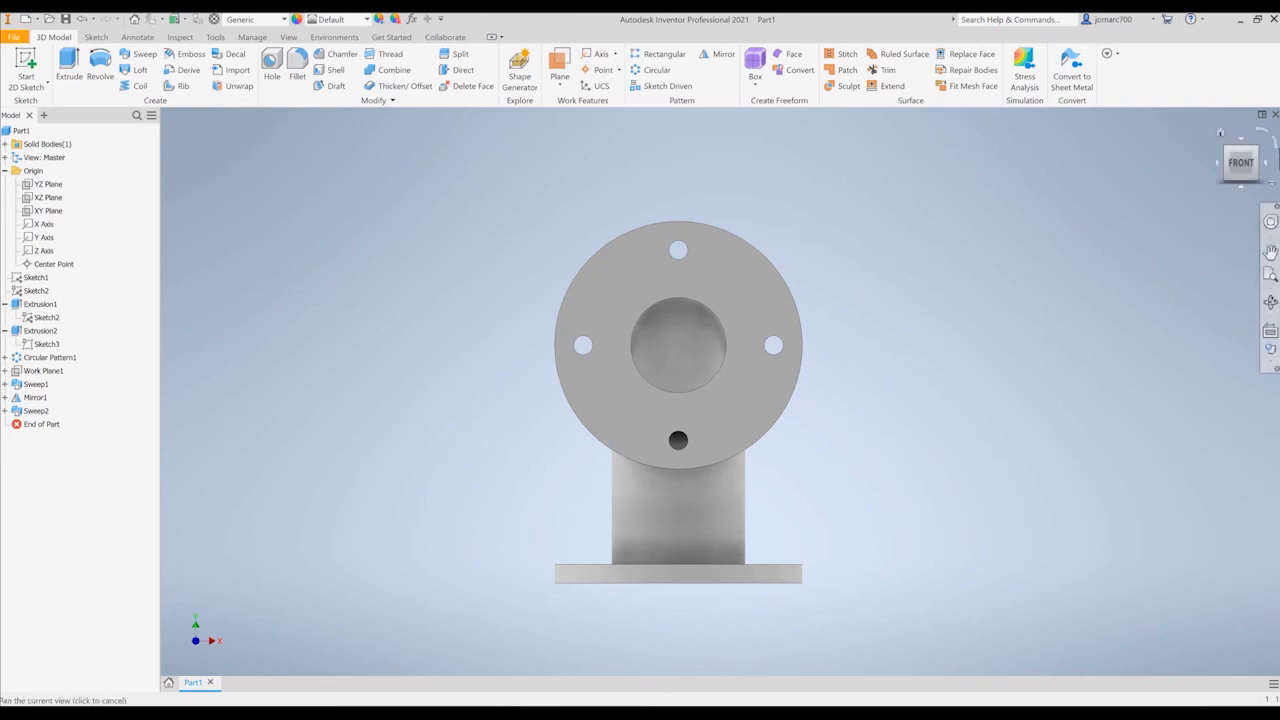
click(1220, 132)
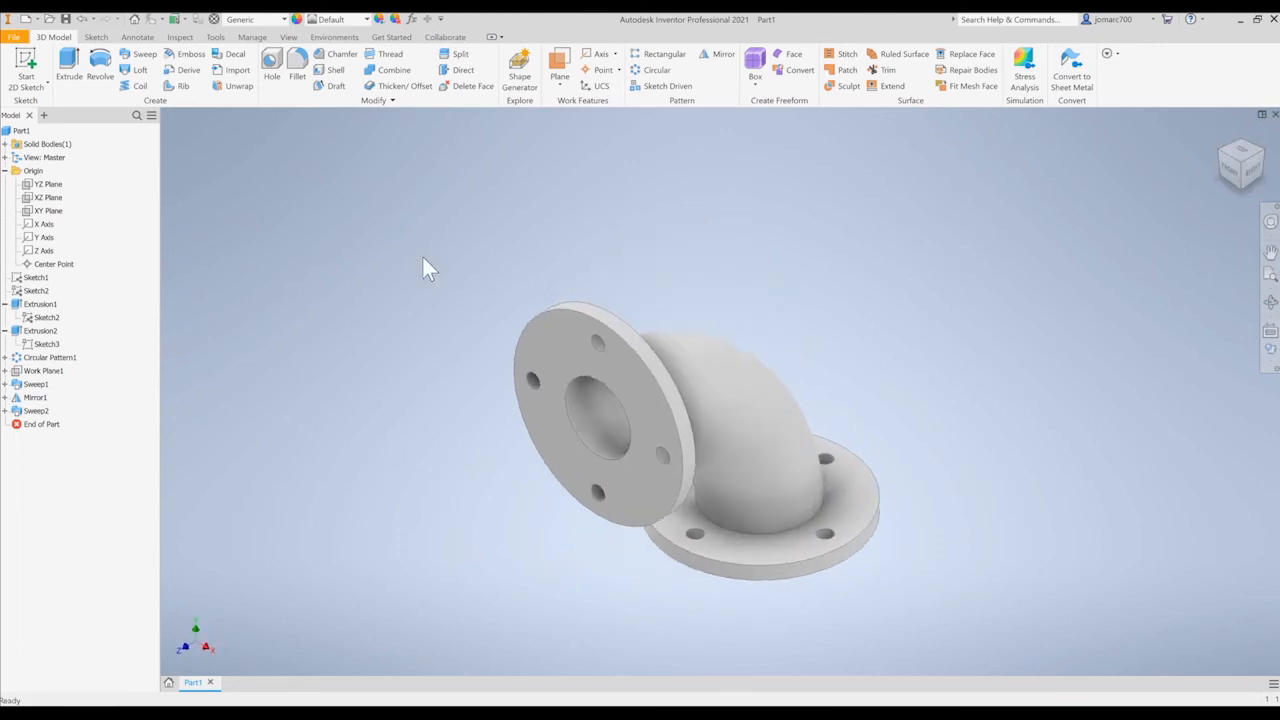
click(1257, 182)
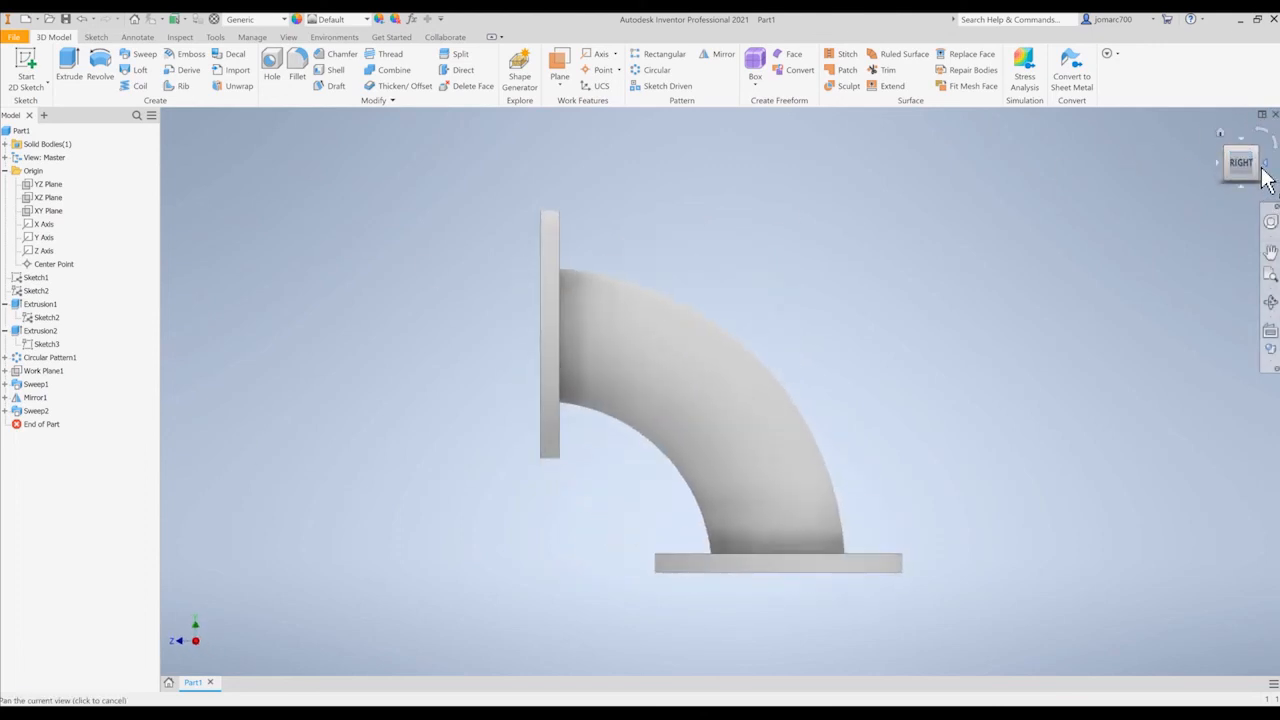